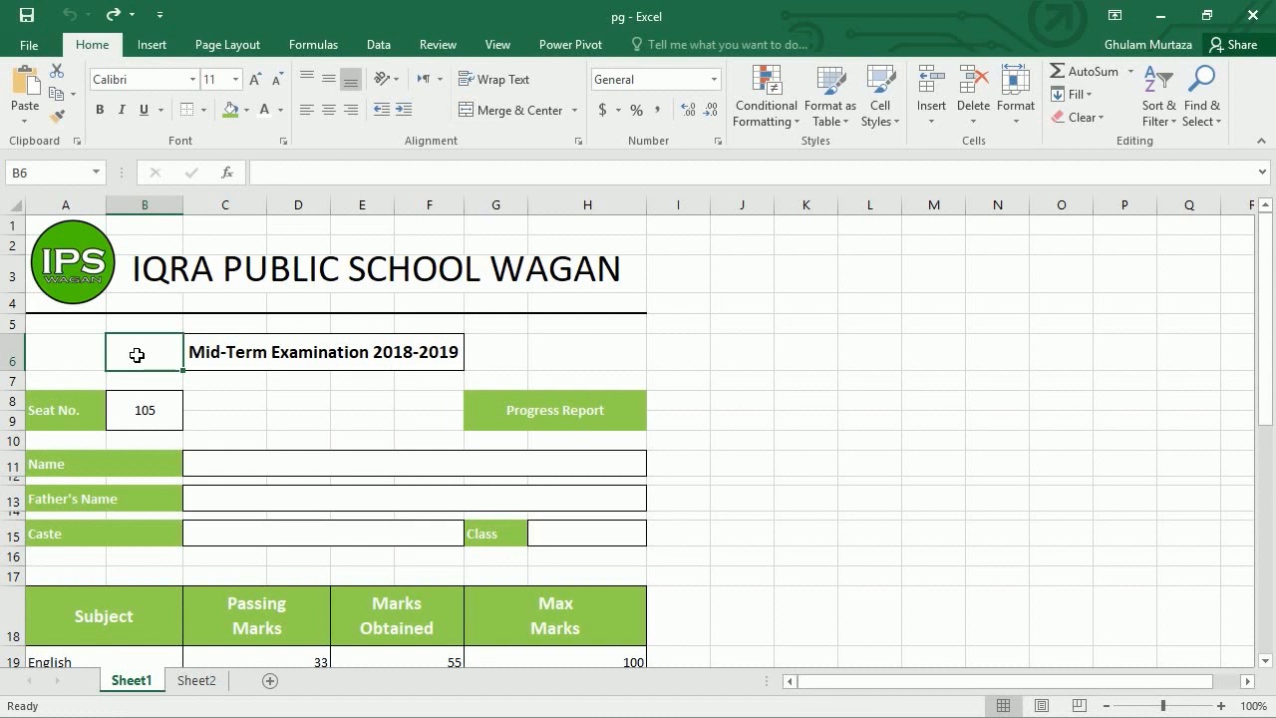
- Review the finished Sheet1 report's heading, seat number, totals and Average label
click(523, 410)
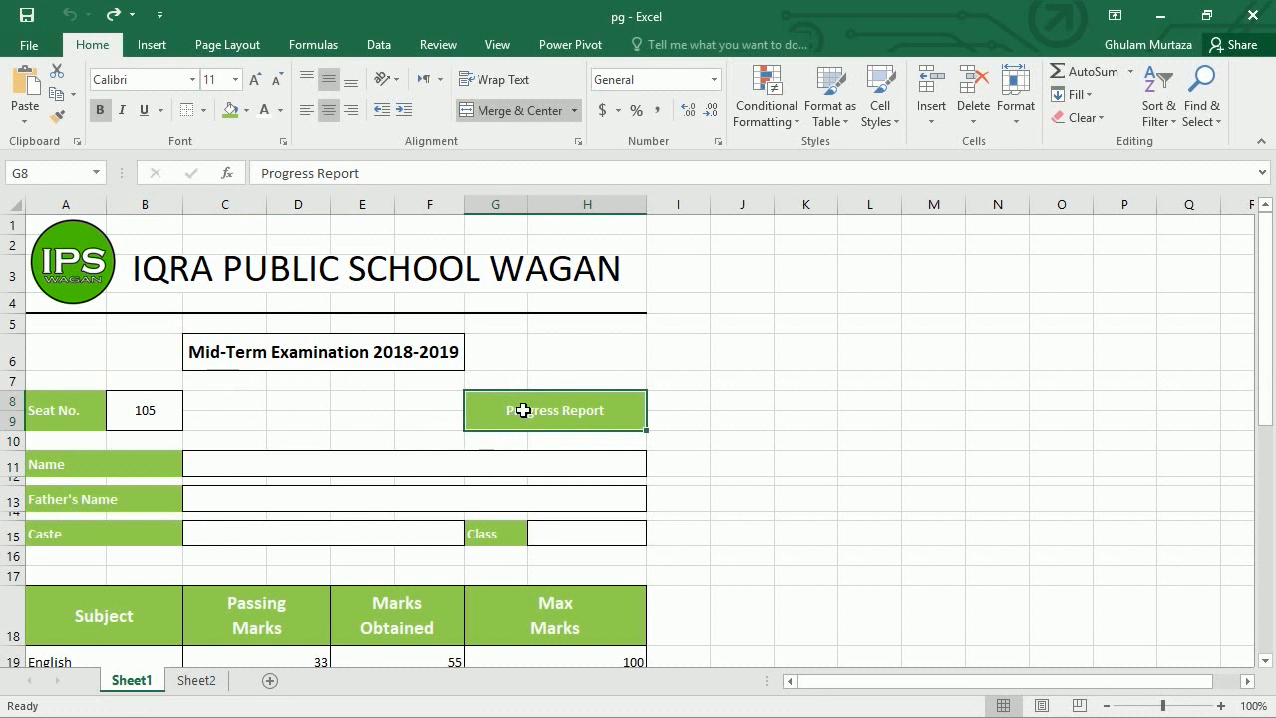
click(261, 407)
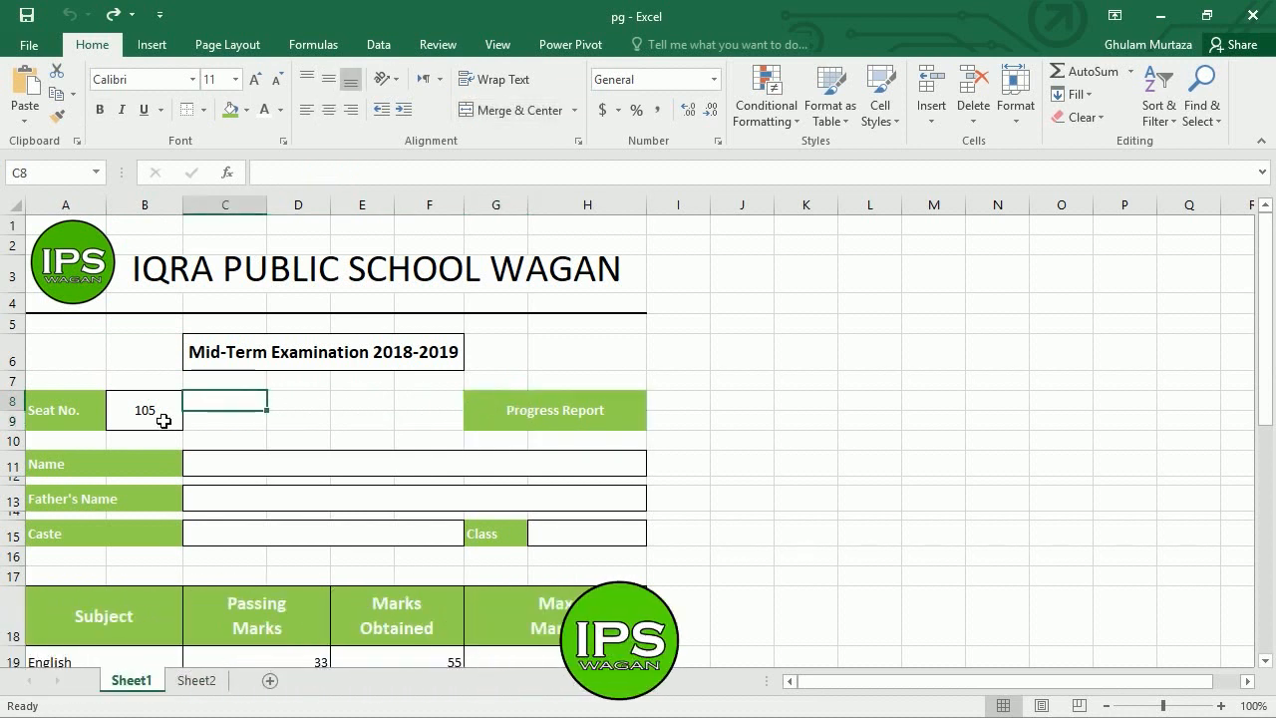
key(Down)
key(Down)
key(Down)
key(Down)
key(Down)
key(Down)
key(Down)
key(Down)
key(Down)
key(Down)
key(Down)
key(Down)
key(Down)
key(Down)
key(Down)
key(Down)
key(Down)
key(Down)
key(Down)
key(Down)
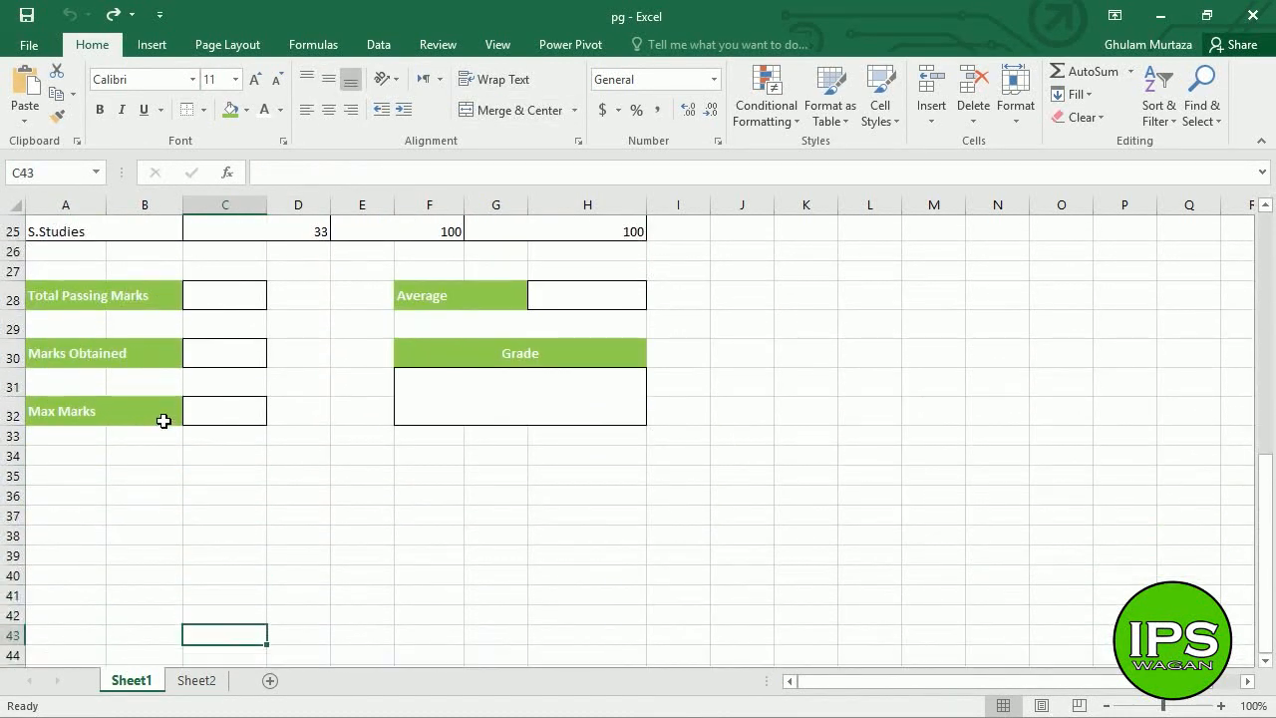
key(Up)
key(Up)
key(Up)
key(Up)
key(Up)
key(Up)
key(Up)
key(Up)
key(Up)
key(Up)
key(Up)
key(Up)
key(Up)
key(Up)
key(Up)
key(Up)
key(Up)
key(Up)
key(Up)
key(Up)
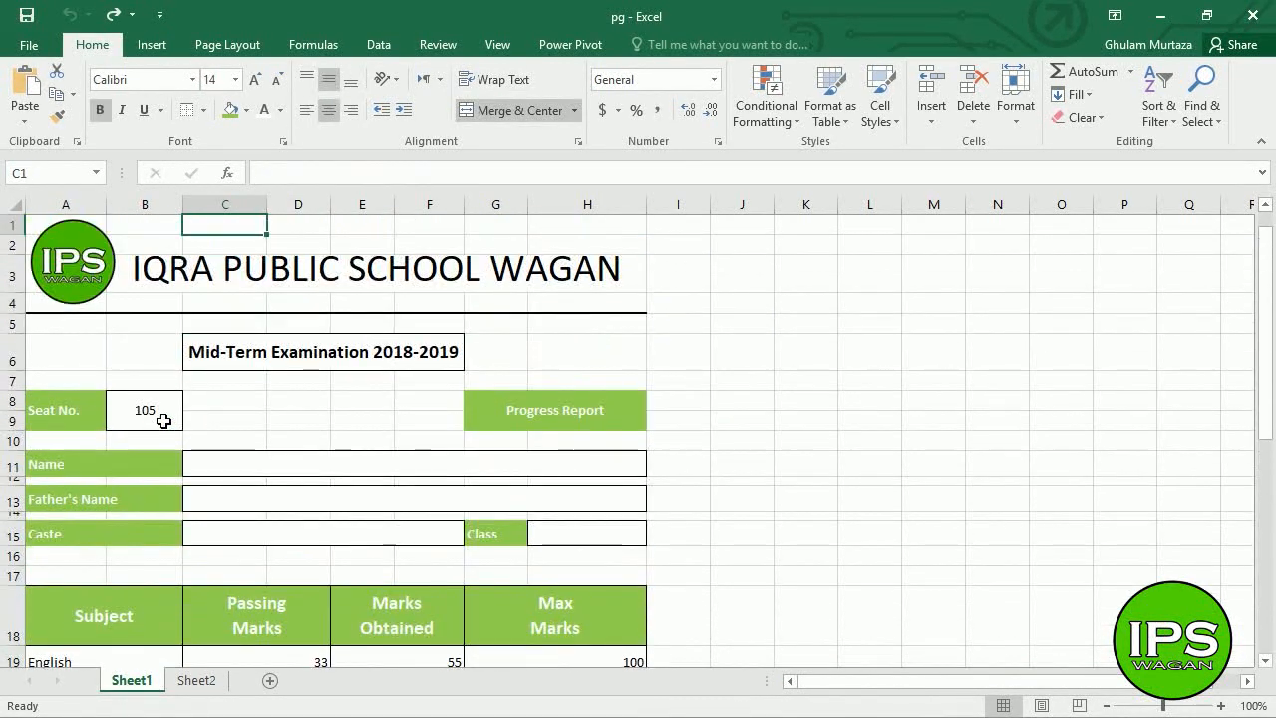
key(Down)
key(Down)
key(Down)
key(Down)
key(Down)
key(Down)
key(Down)
key(Down)
key(Down)
key(Down)
key(Down)
key(Down)
key(Down)
key(Down)
key(Down)
key(Down)
key(Down)
key(Down)
key(Down)
key(Down)
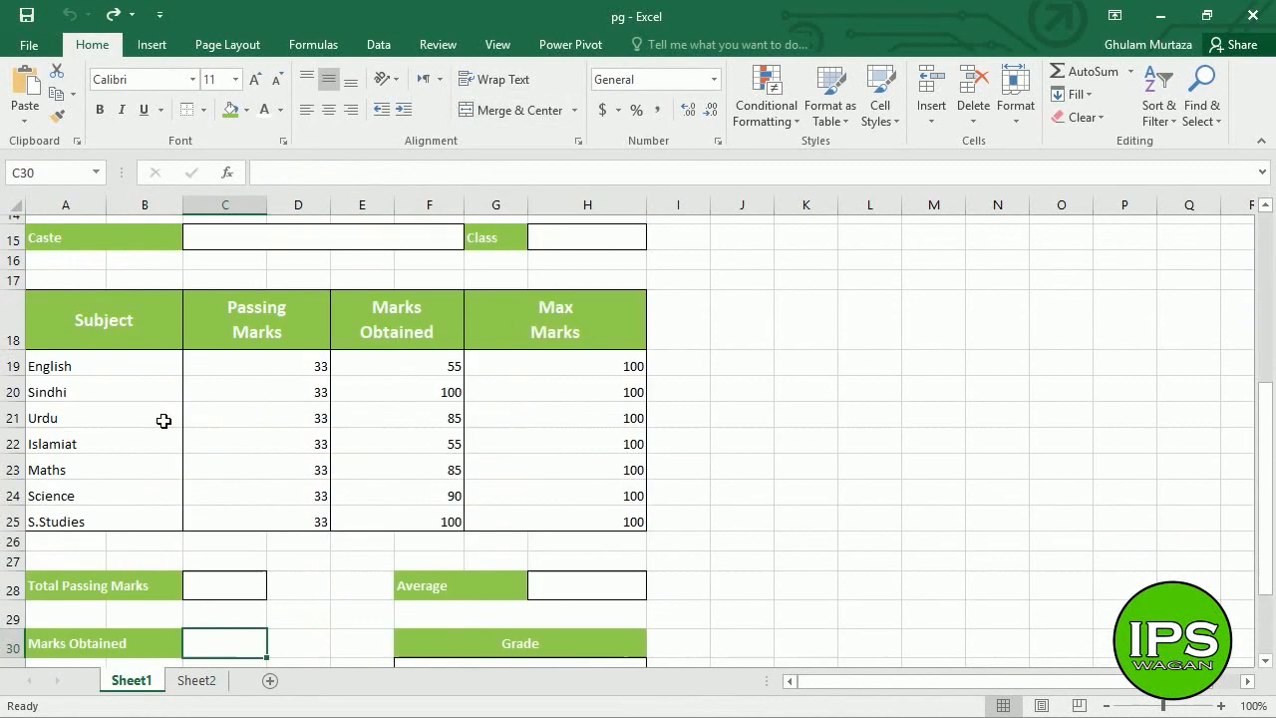
key(Down)
key(Down)
key(Down)
key(Right)
key(Right)
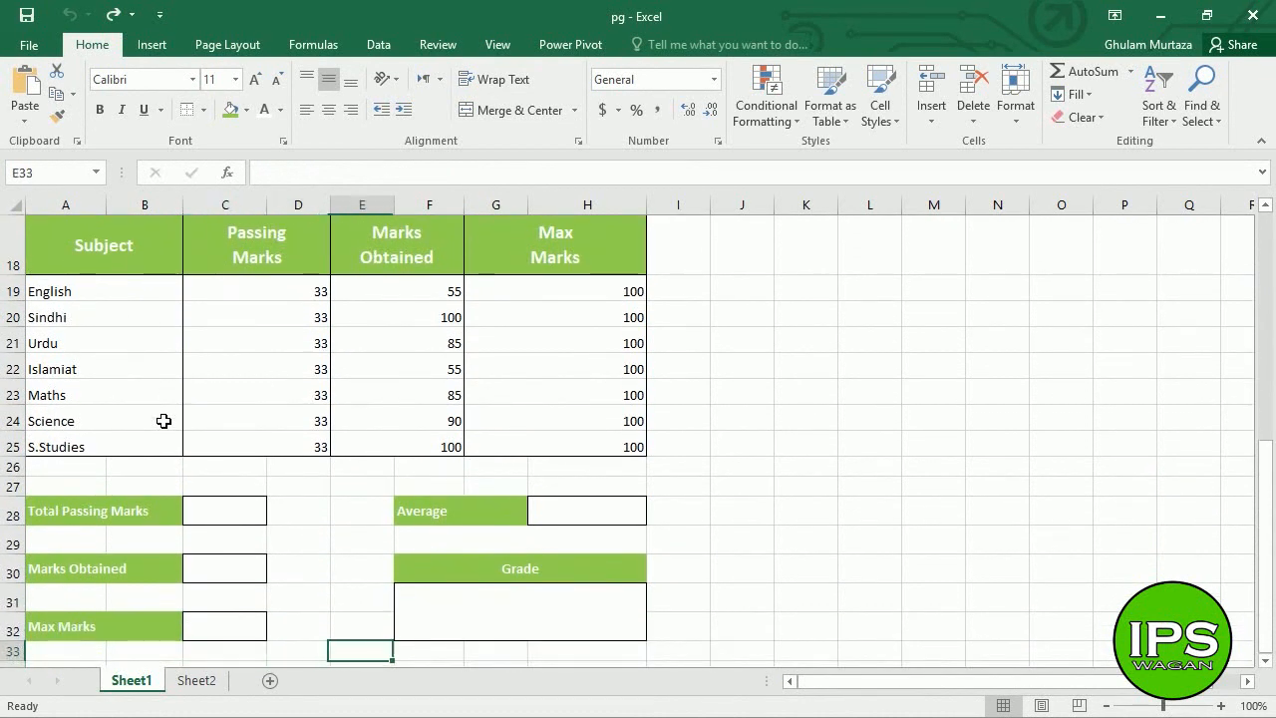
key(Right)
key(Up)
key(Up)
key(Up)
key(Up)
key(Right)
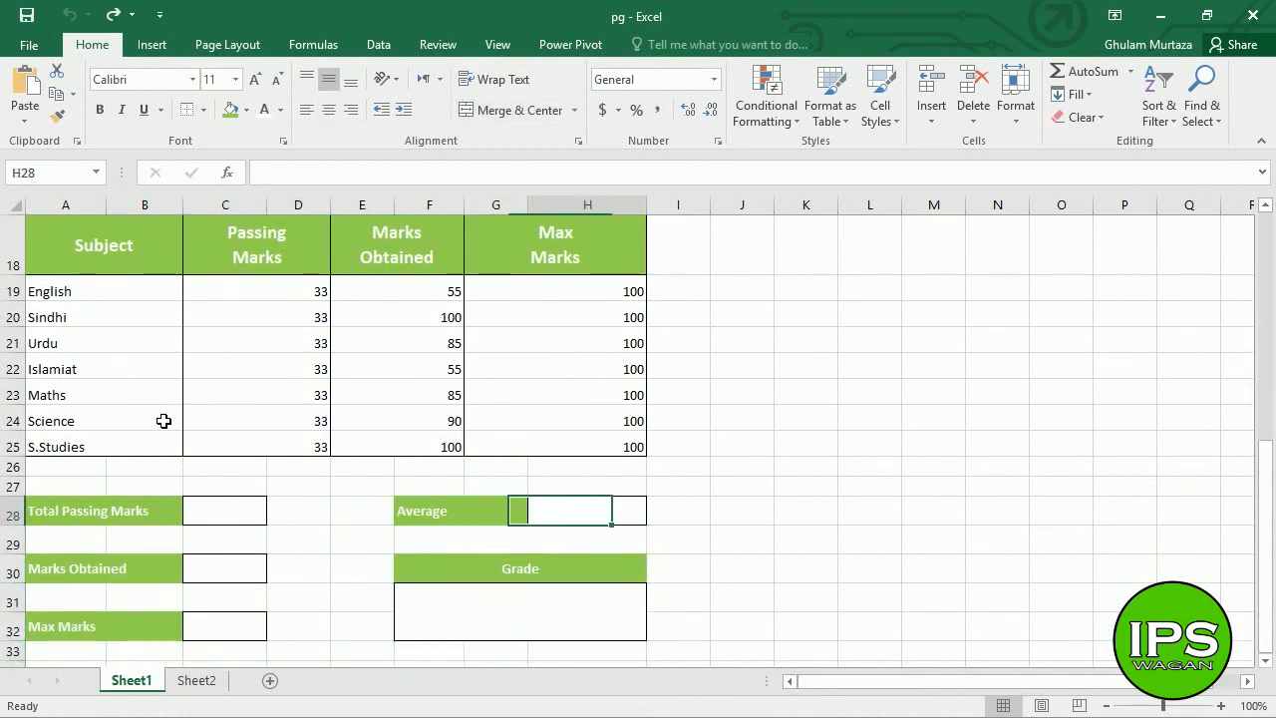
key(Up)
key(Up)
key(Up)
key(Up)
key(Up)
key(Up)
key(Up)
key(Up)
key(Up)
key(Up)
key(Up)
key(Up)
key(Up)
key(Up)
key(Up)
key(Up)
key(Up)
key(Up)
key(Up)
key(Up)
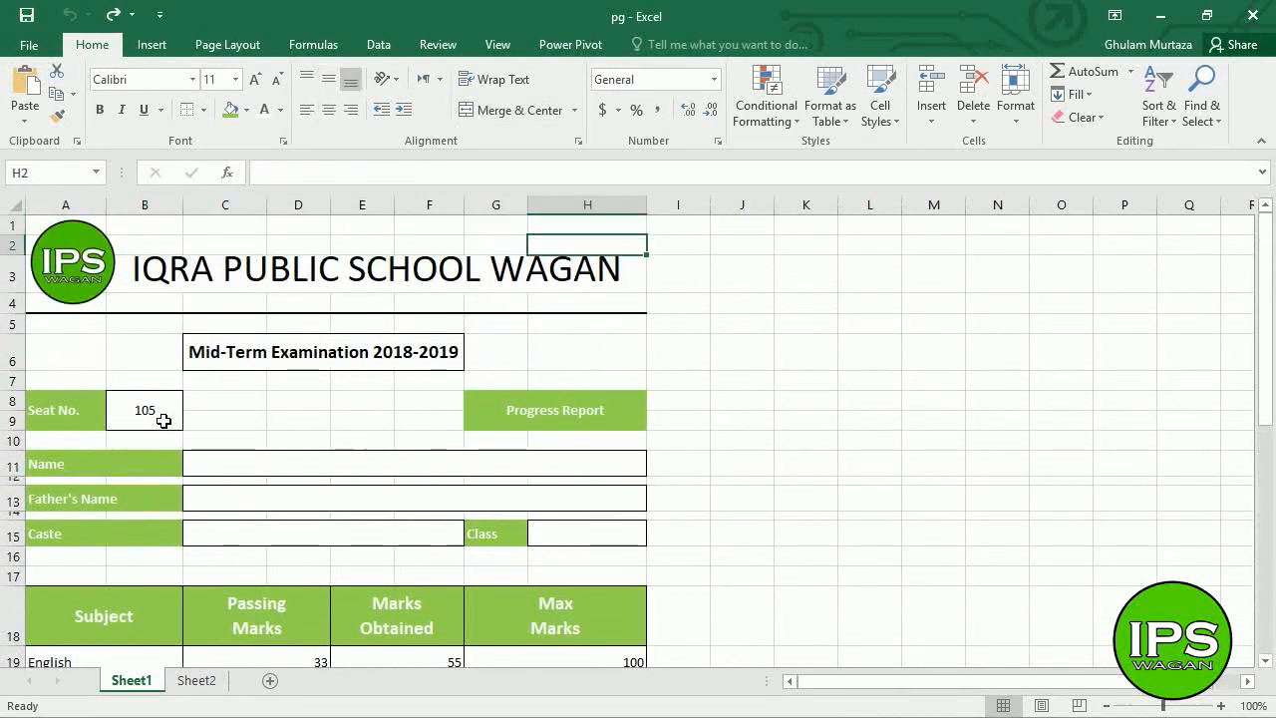
- Check the Average value cell H28 and the Grade box on Sheet1
key(Down)
key(Down)
key(Down)
key(Down)
key(Down)
key(Down)
key(Down)
key(Down)
key(Down)
key(Down)
key(Down)
key(Down)
key(Down)
key(Down)
key(Down)
key(Down)
key(Down)
key(Down)
key(Down)
key(Down)
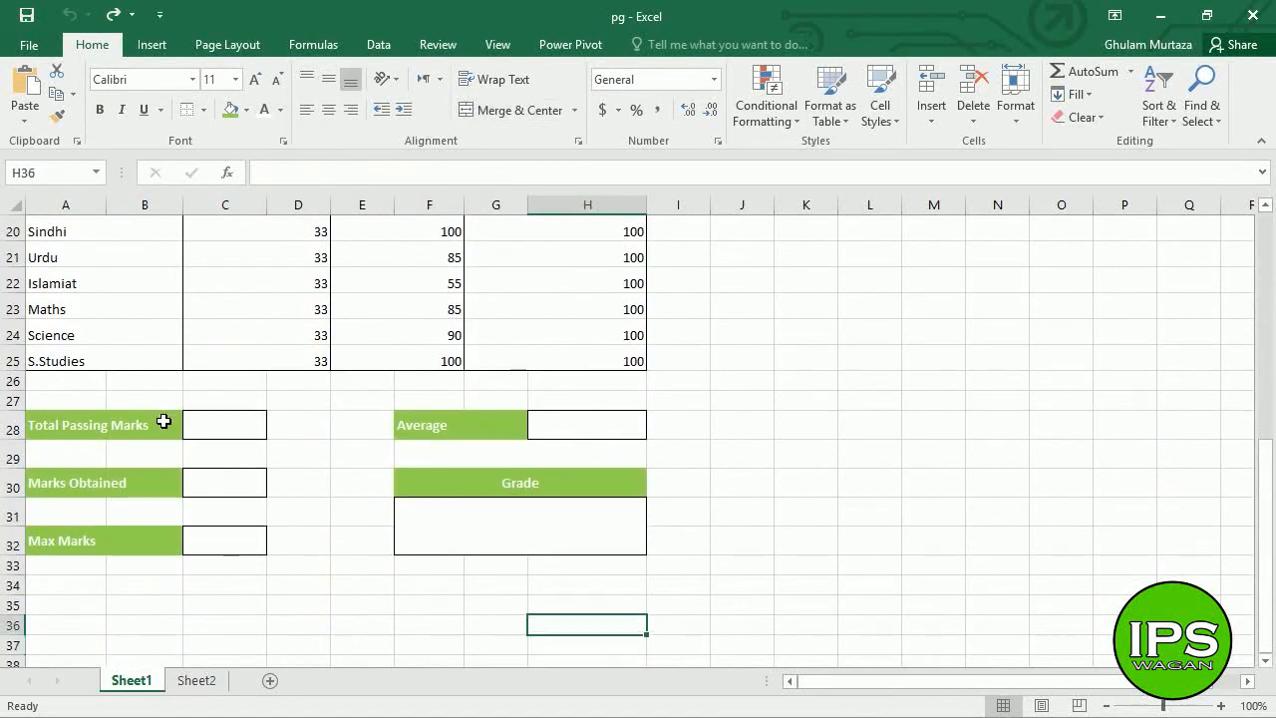
key(Up)
key(Up)
key(Up)
key(Up)
key(Up)
key(Up)
key(Up)
key(Up)
key(Up)
key(Down)
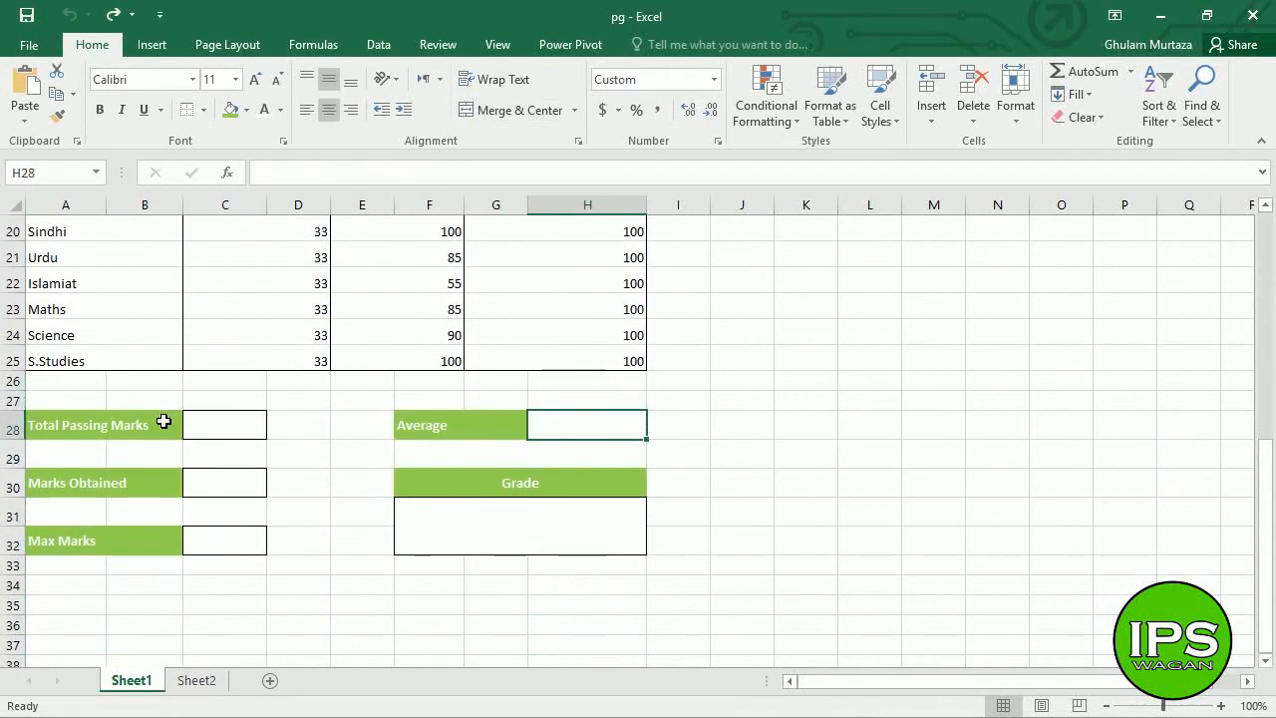
key(Down)
key(Down)
key(Down)
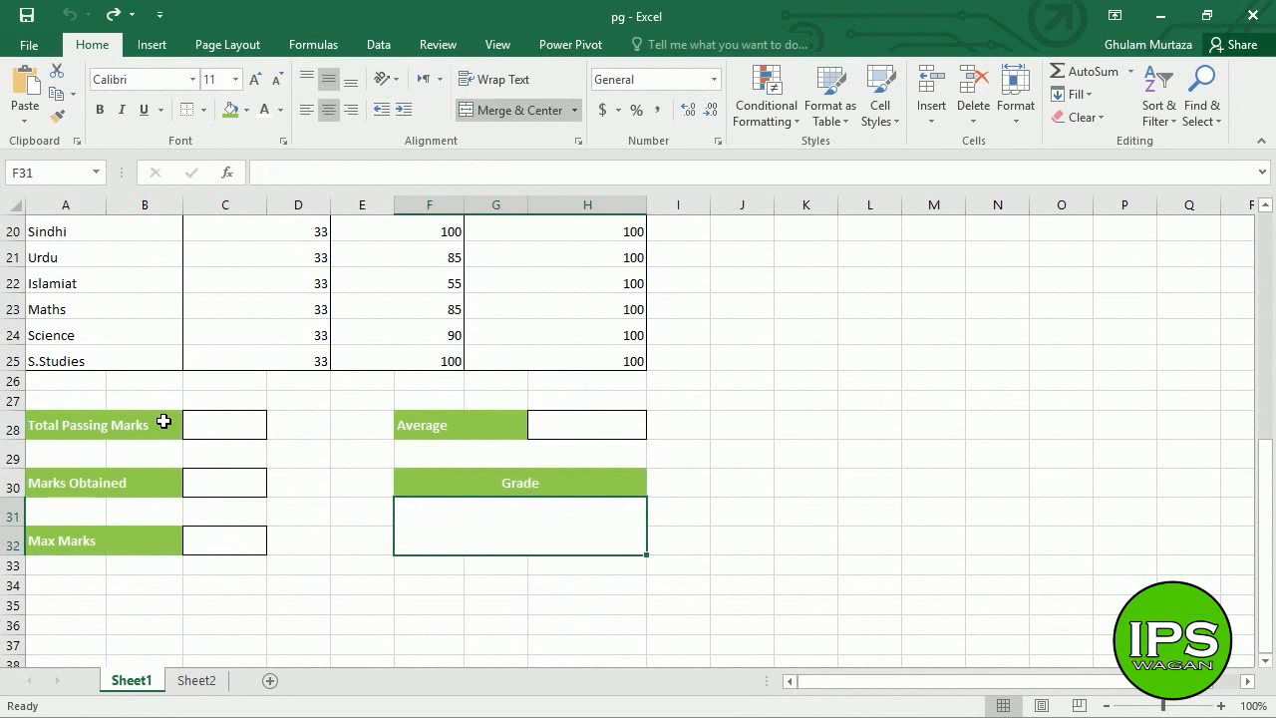
key(Up)
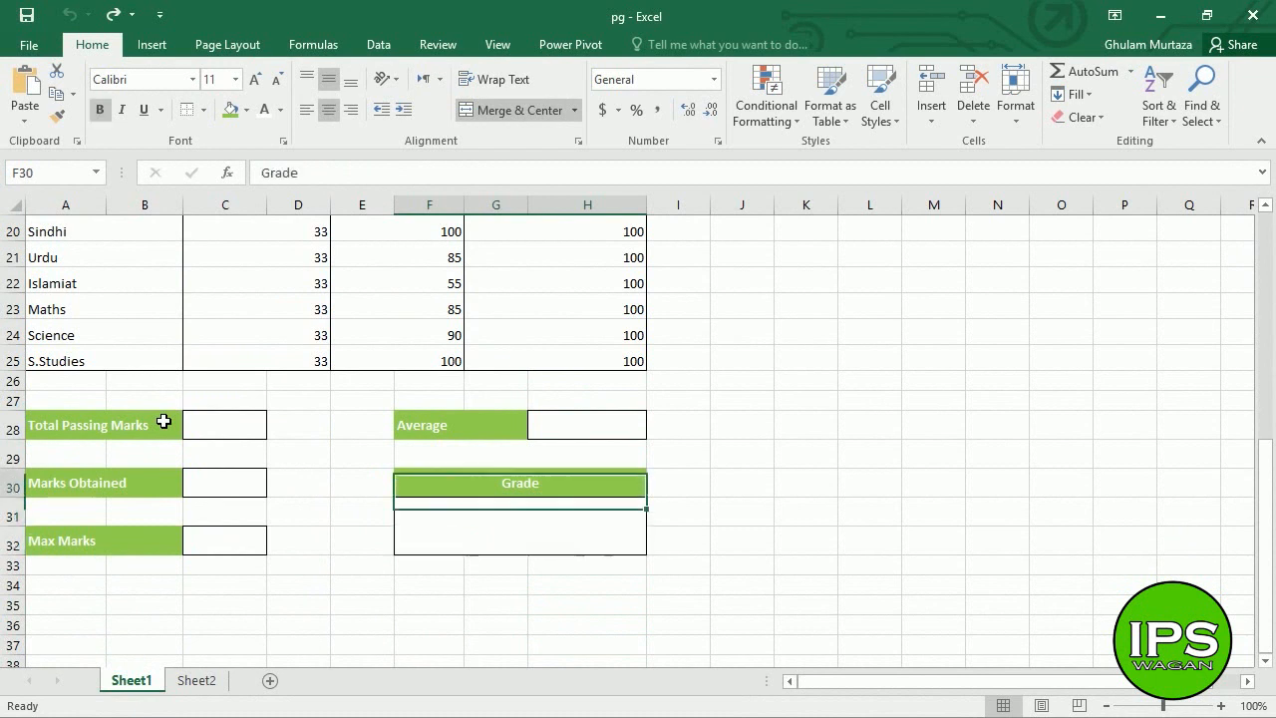
key(Up)
key(Up)
key(Up)
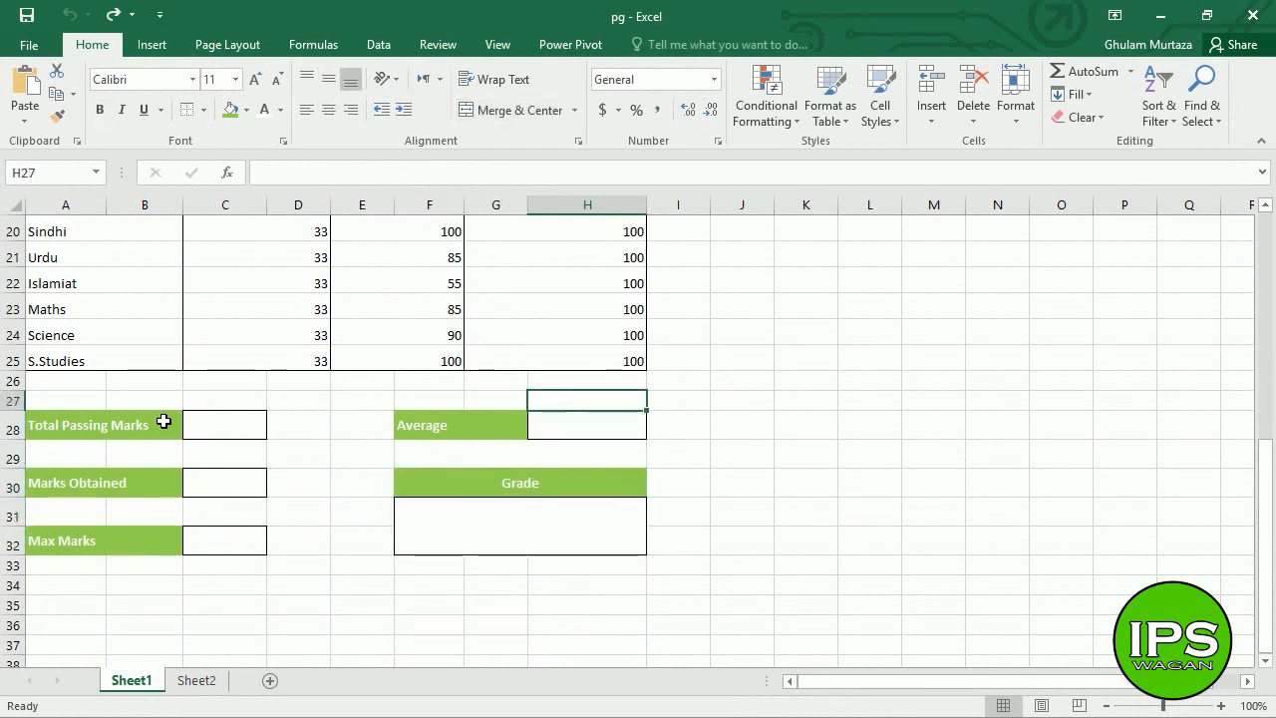
key(Down)
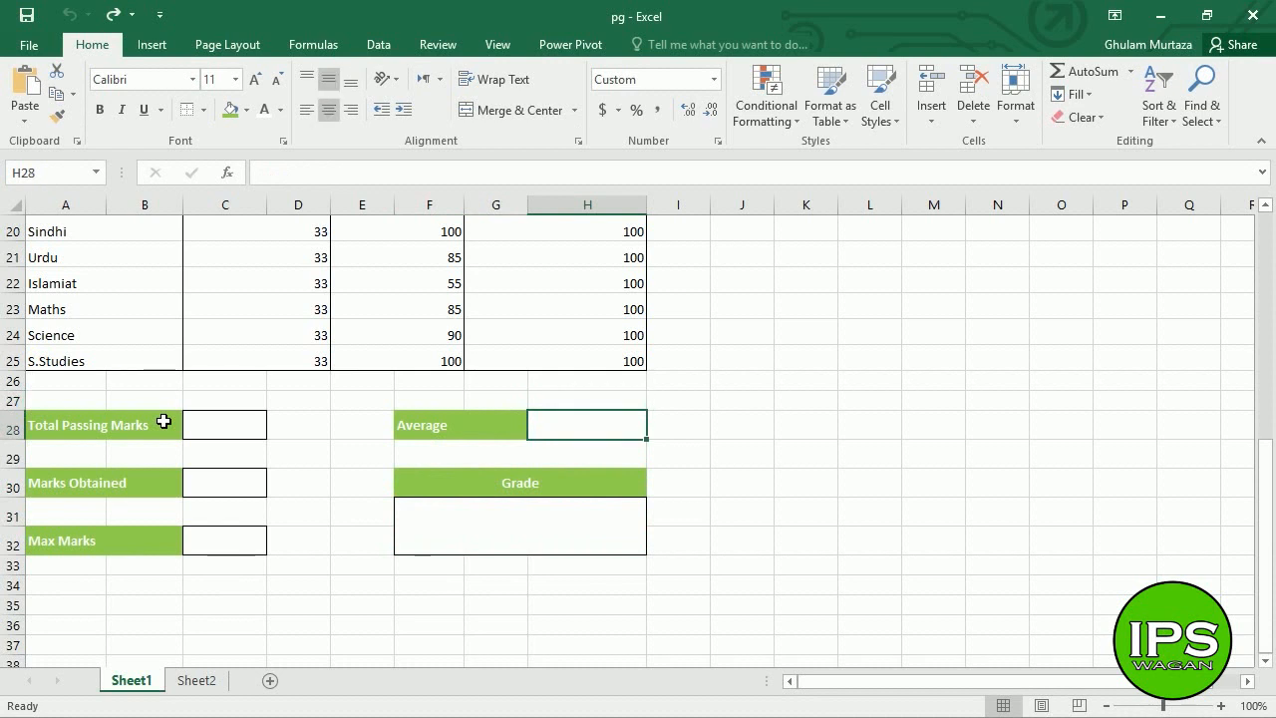
key(Down)
key(Down)
key(Down)
key(Up)
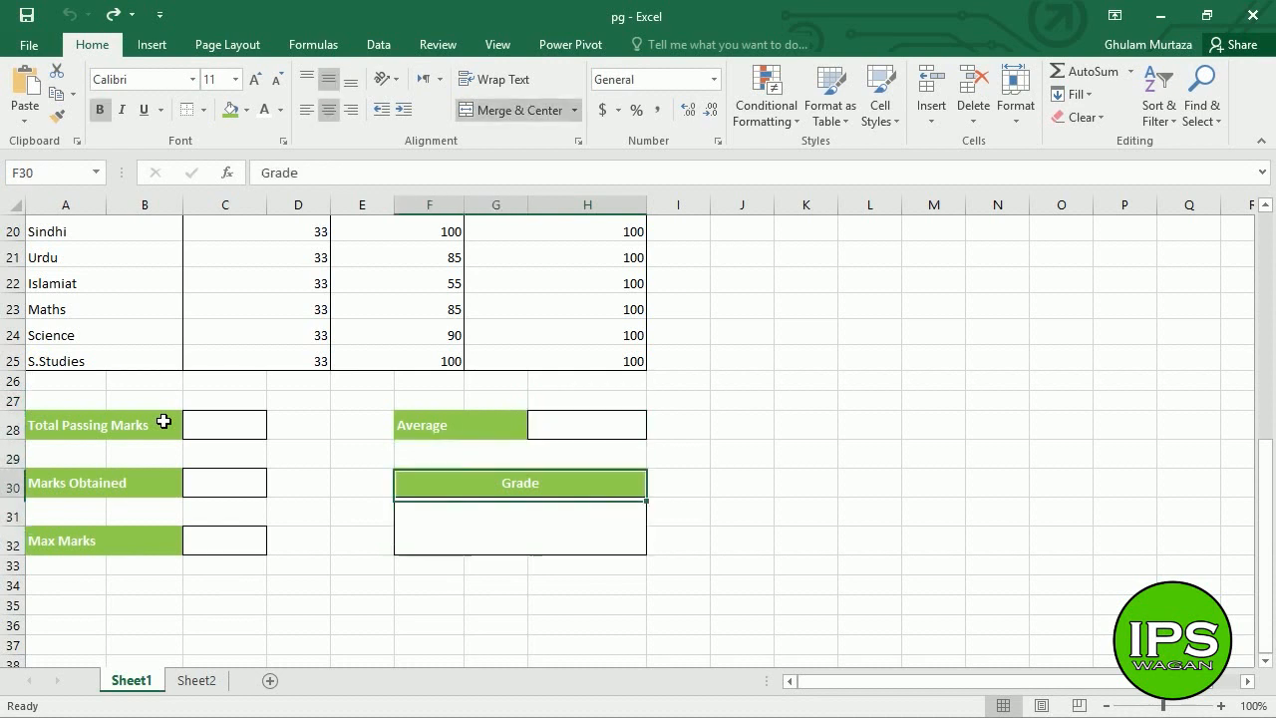
key(Page_Up)
key(Page_Up)
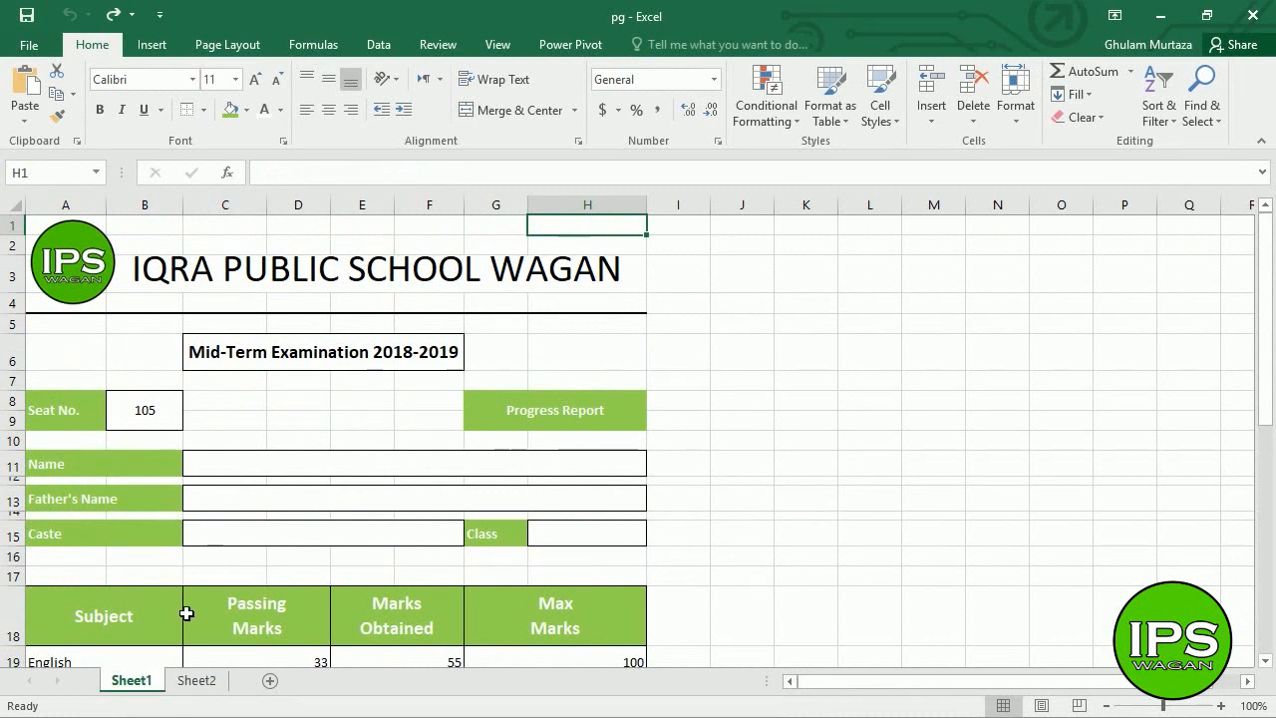
- Insert the 'IPS LOGO for slide' picture at the top-left of Sheet2
click(181, 682)
click(51, 231)
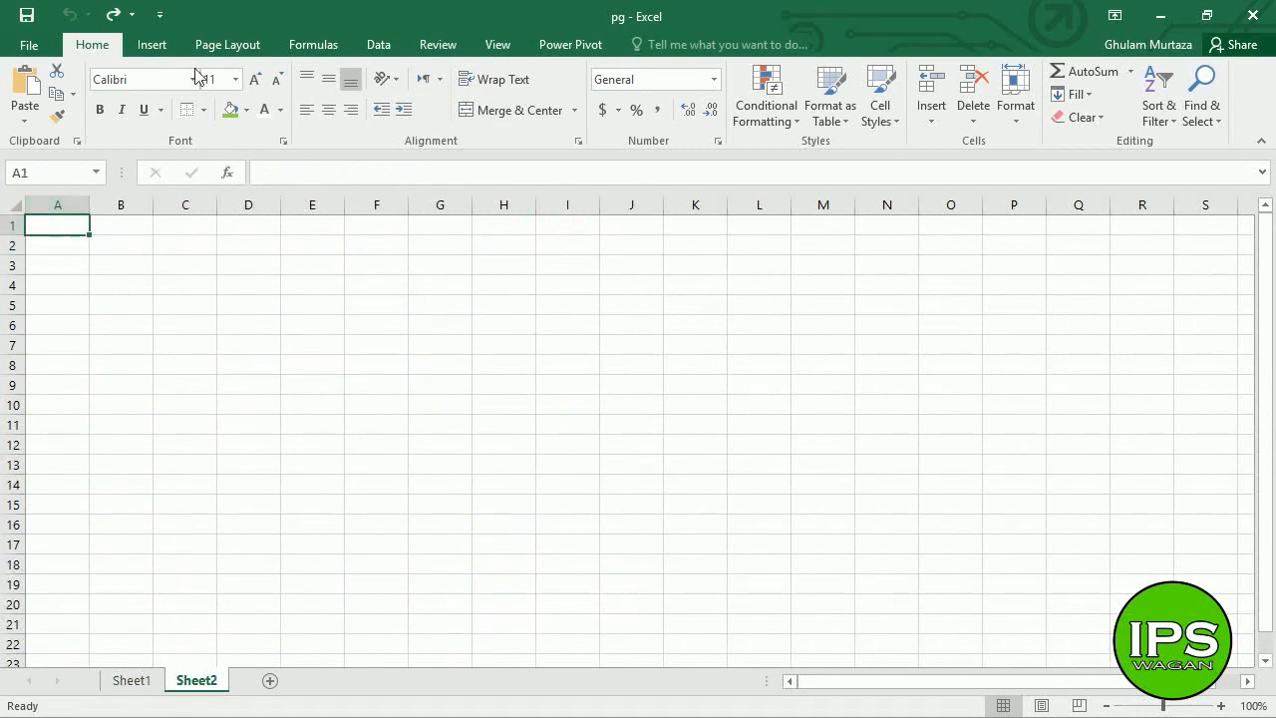
click(165, 44)
click(219, 100)
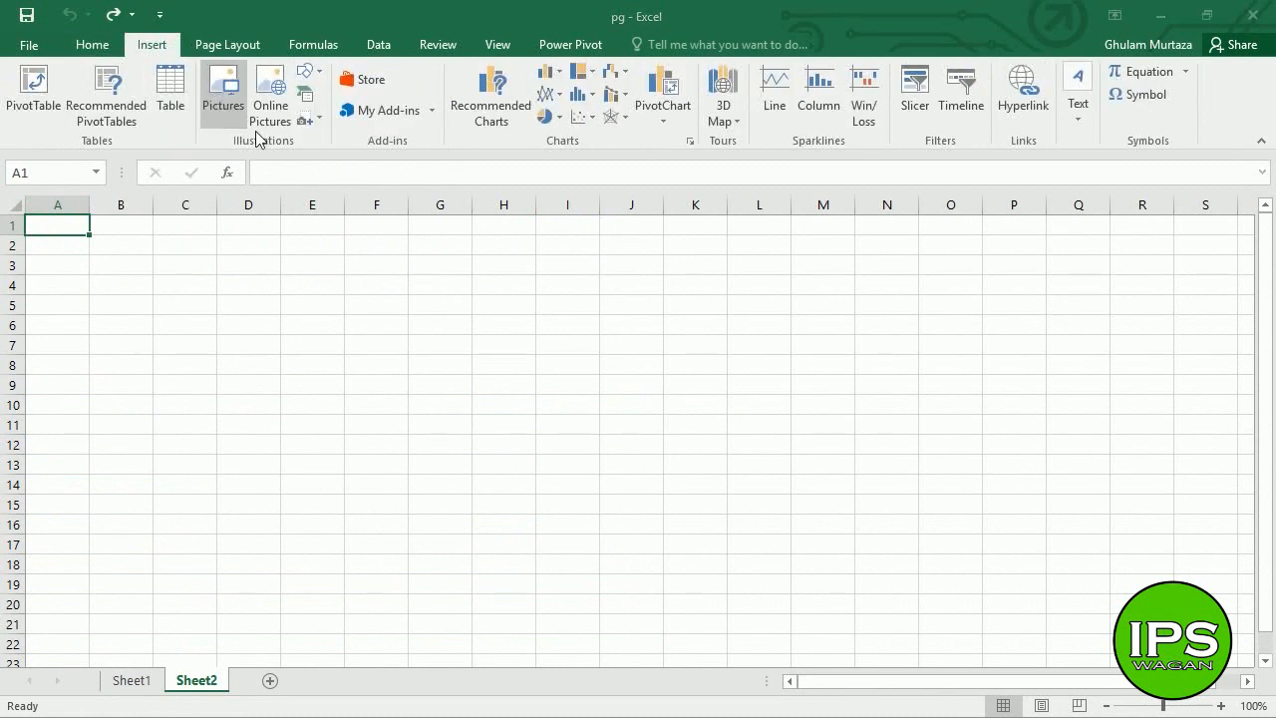
click(228, 177)
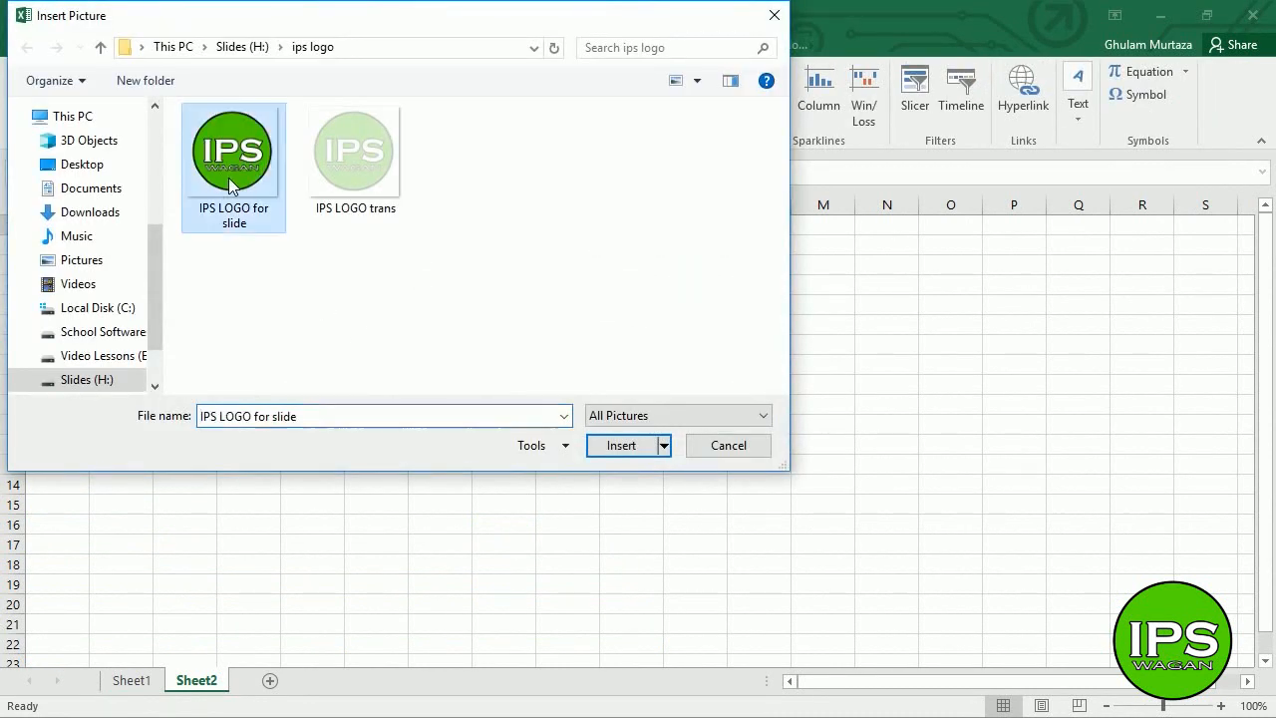
click(619, 445)
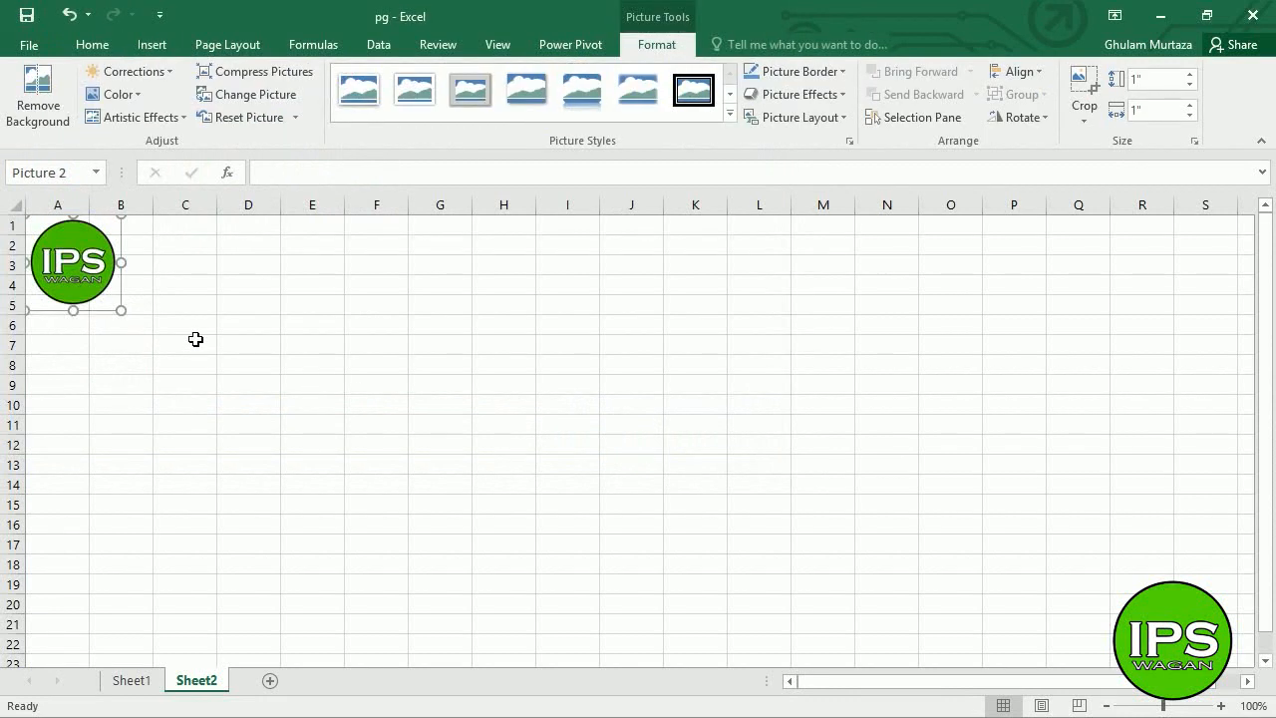
click(147, 274)
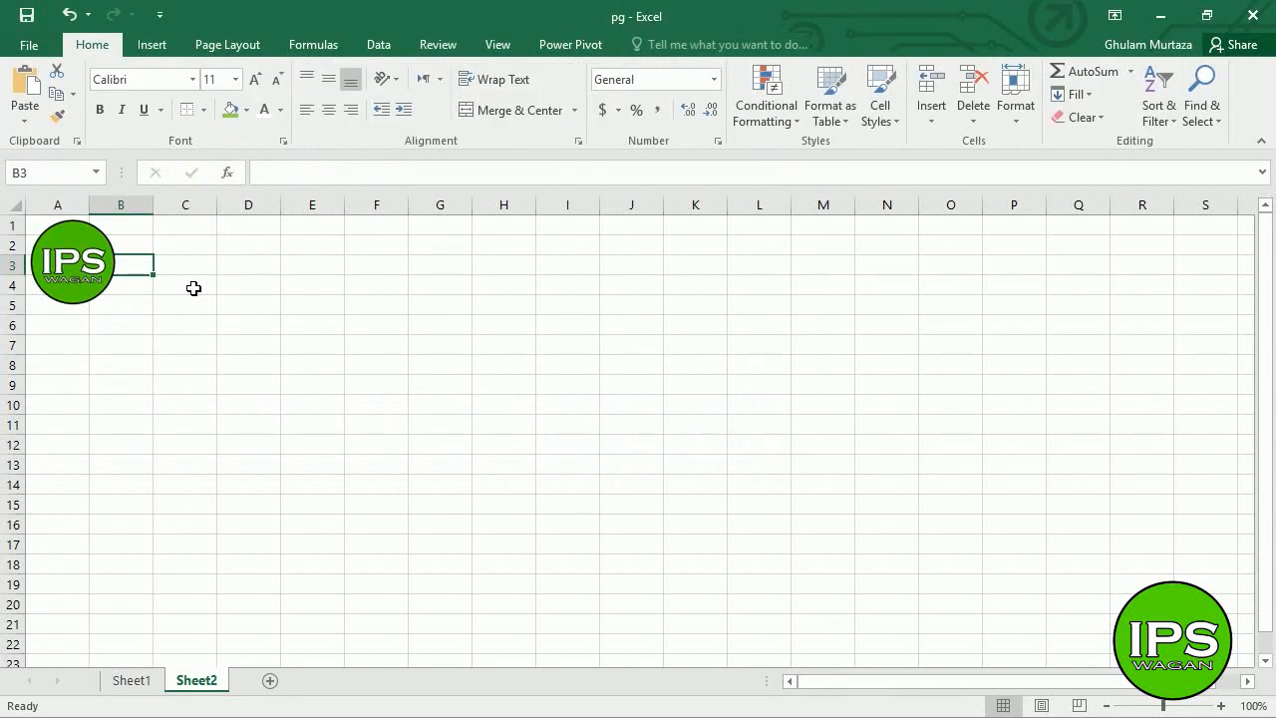
- Enter the school name 'IARA PUBLIC SCHOOL WAGAN' in cell B3
text(IA)
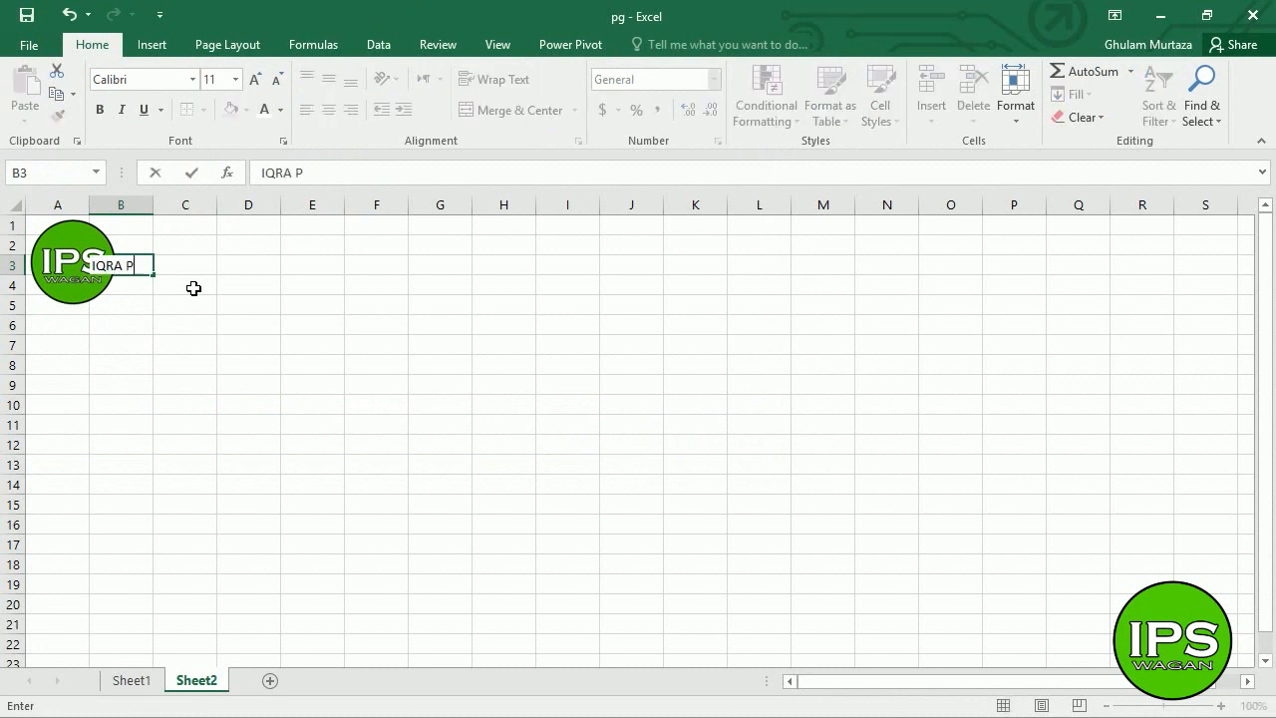
text(RA PUBLIC SCHOOL)
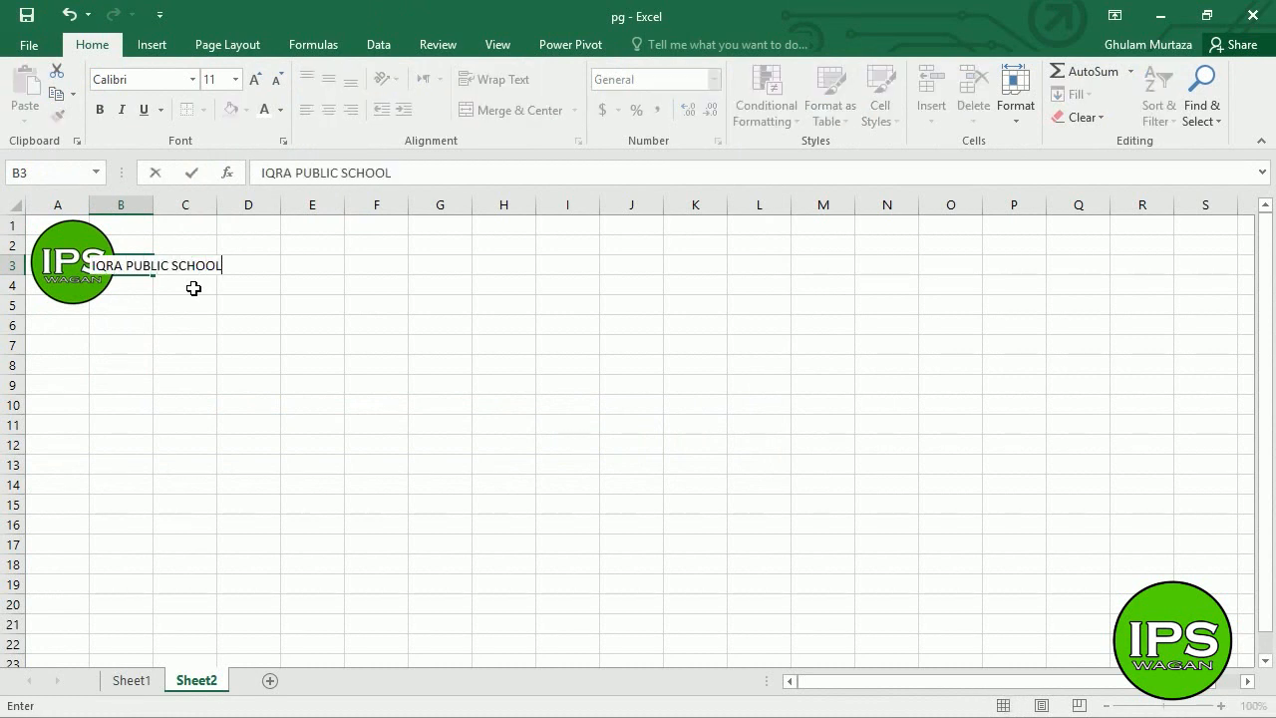
text( WAGAN)
key(Return)
key(Up)
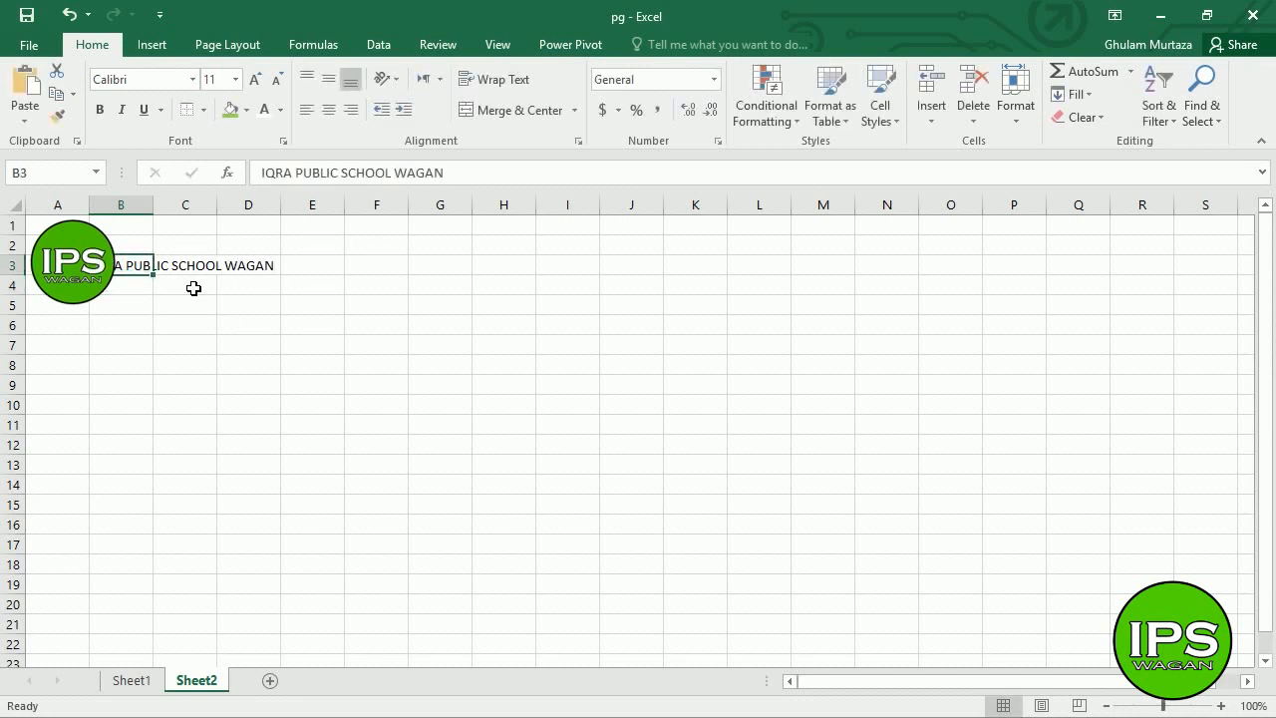
- Merge B3:H3, enlarge the heading to size 24, right-align it and nudge the logo down
drag(142, 265, 489, 265)
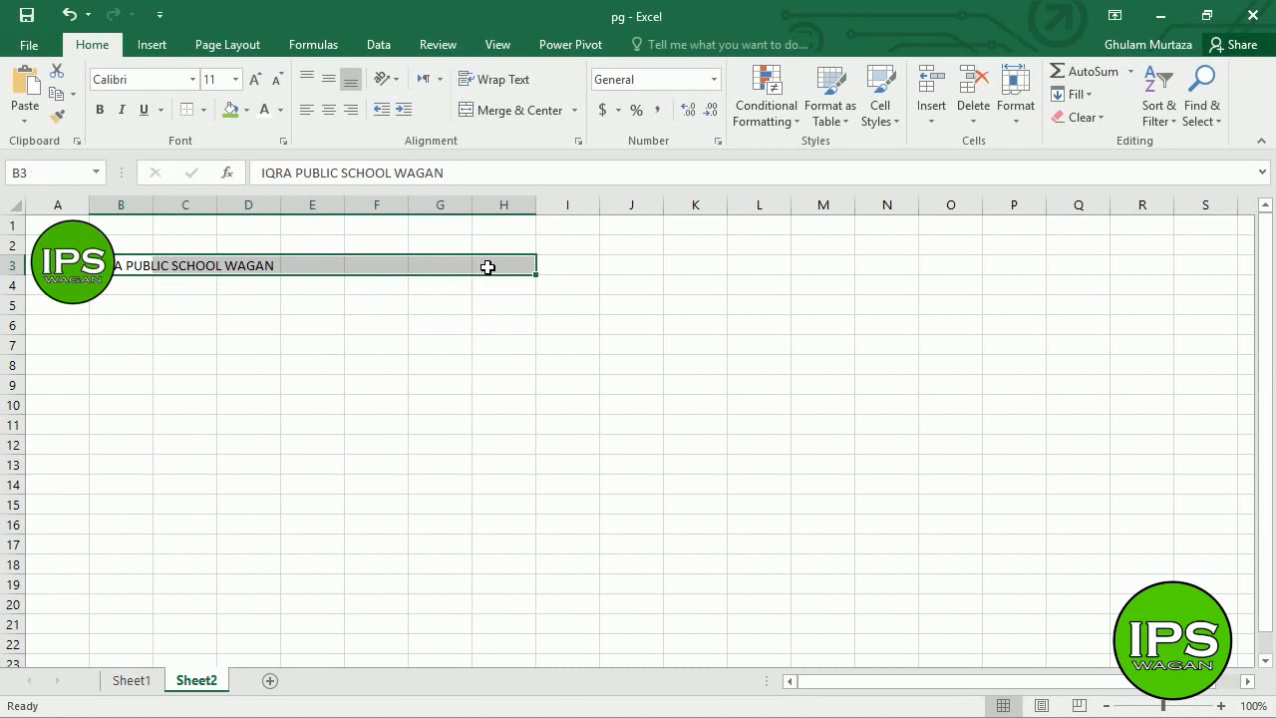
click(512, 110)
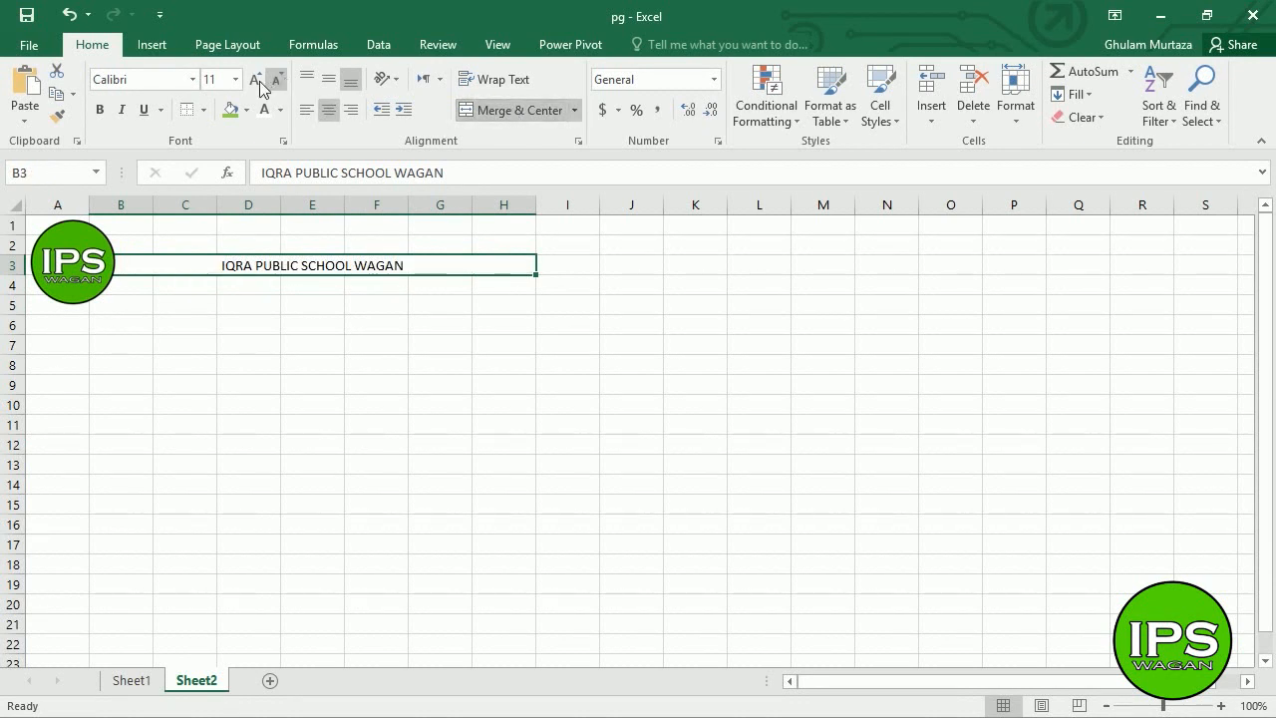
click(257, 79)
click(256, 79)
click(256, 78)
click(256, 78)
click(256, 79)
click(256, 78)
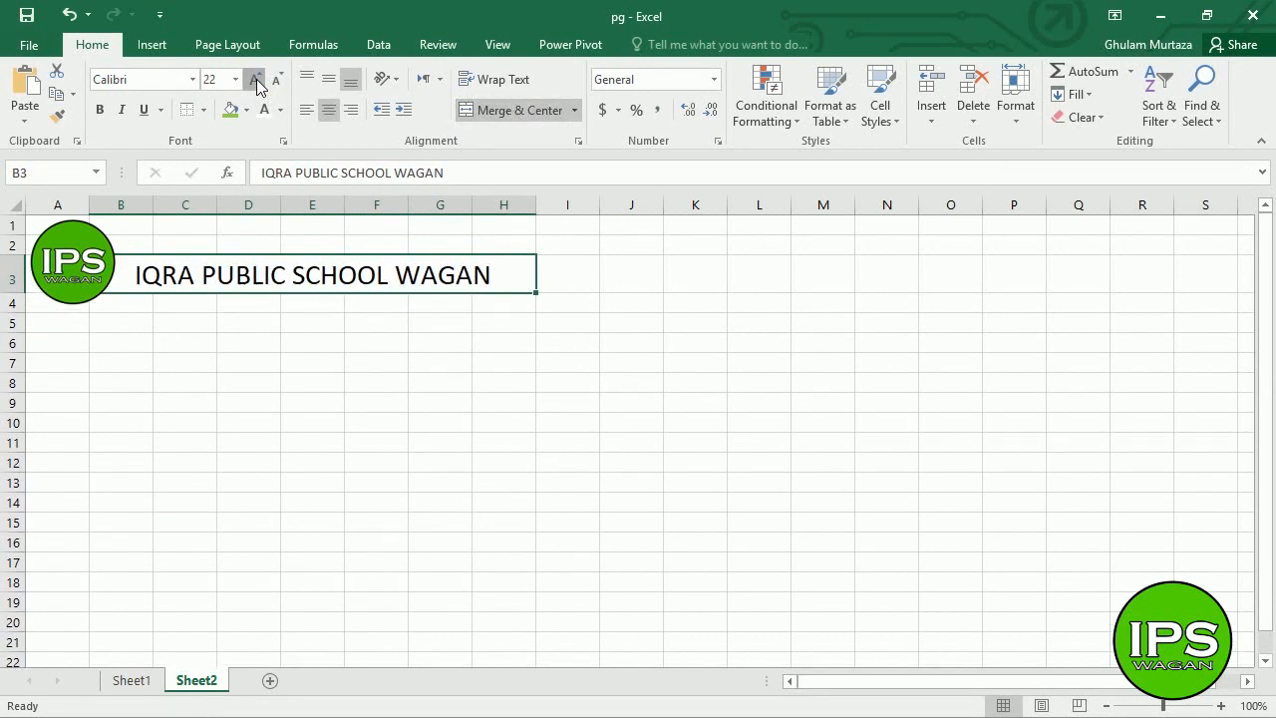
click(256, 78)
click(351, 109)
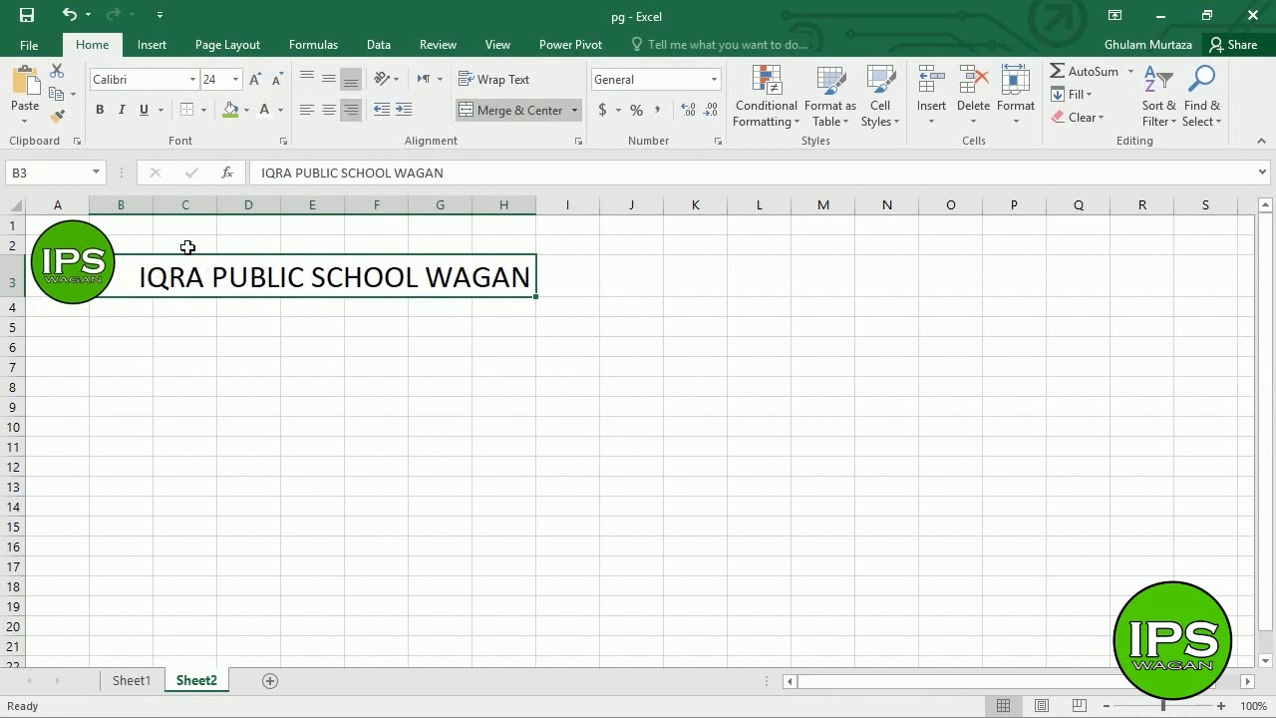
drag(106, 275, 117, 282)
- Apply a Top Border across A5:H5 beneath the logo and heading
click(299, 345)
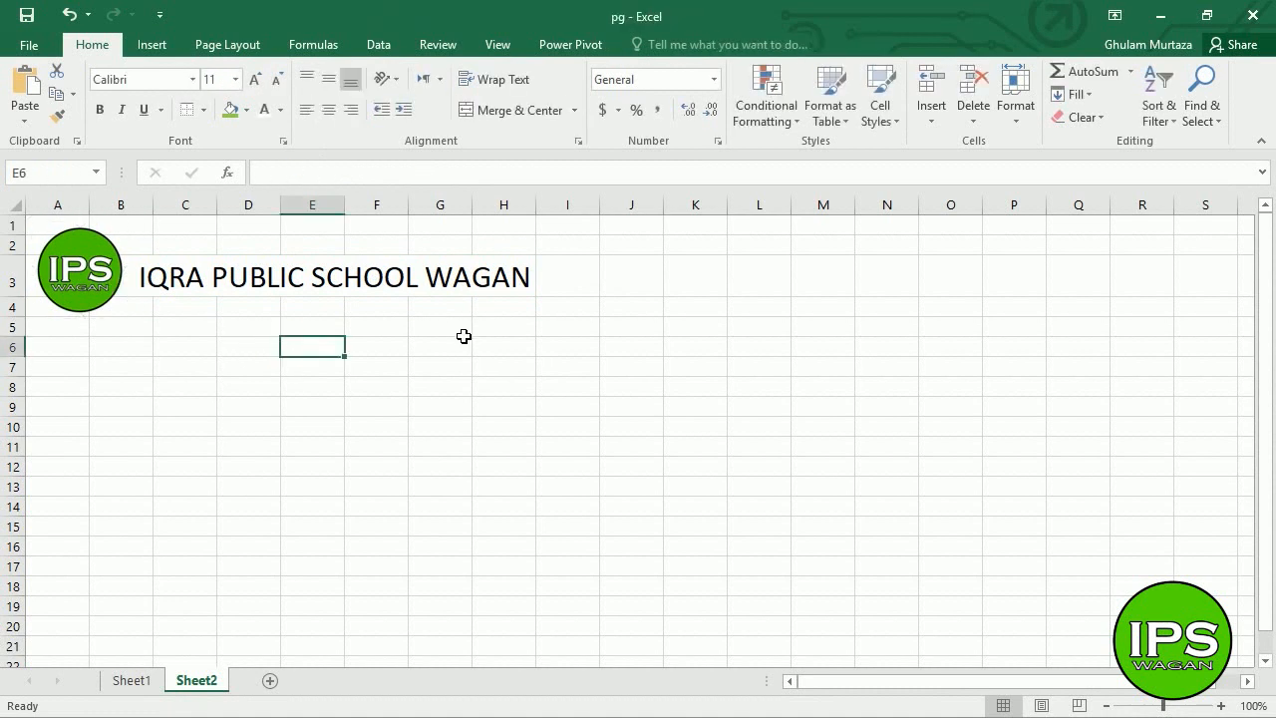
drag(503, 329, 60, 331)
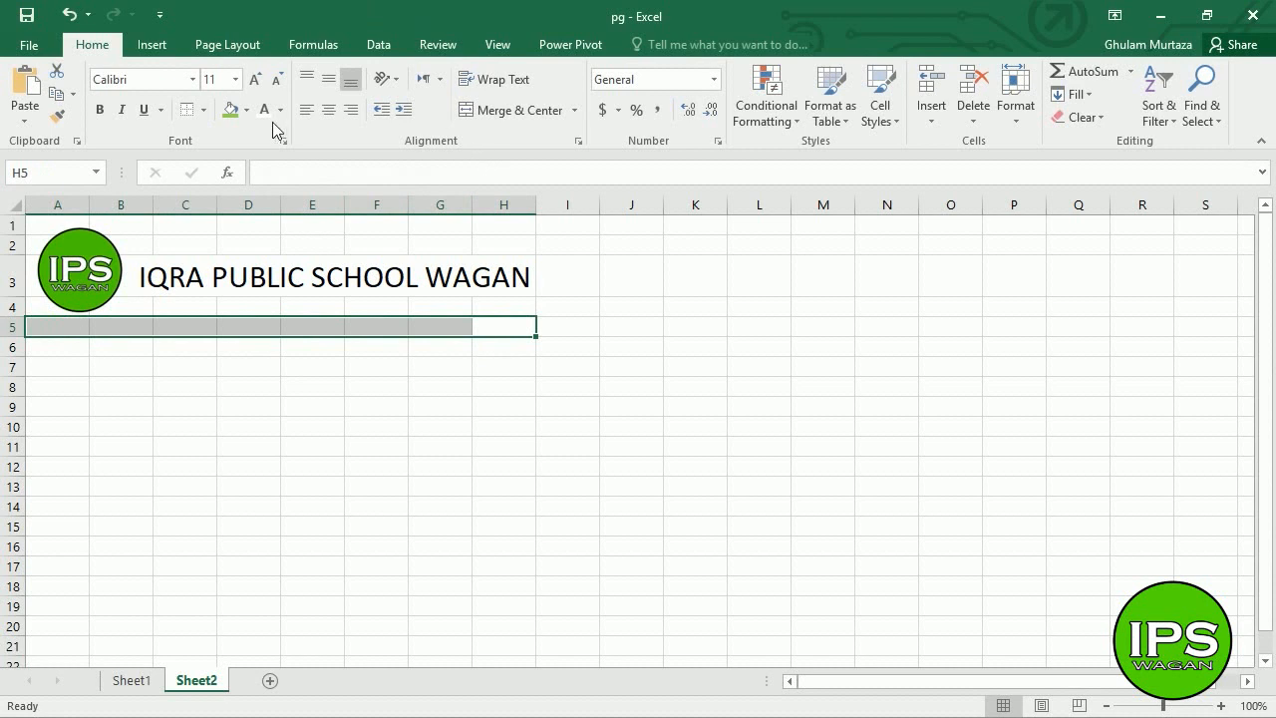
click(204, 110)
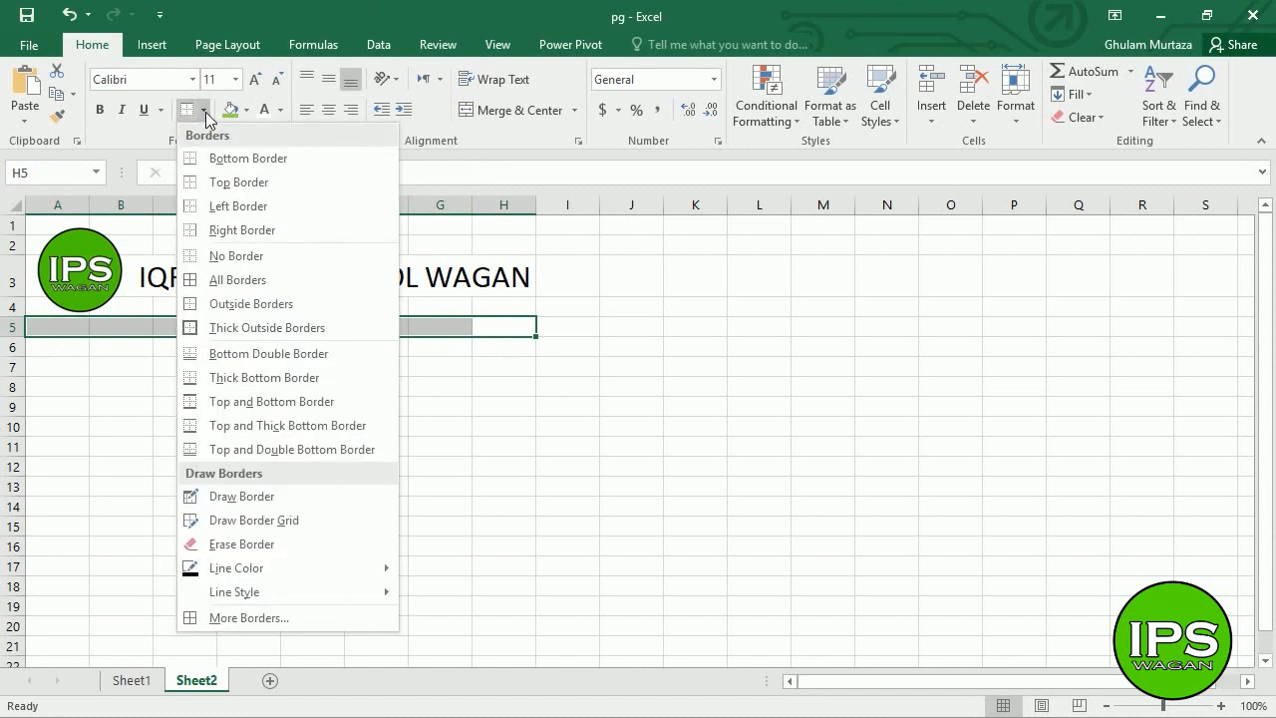
click(250, 20)
click(396, 325)
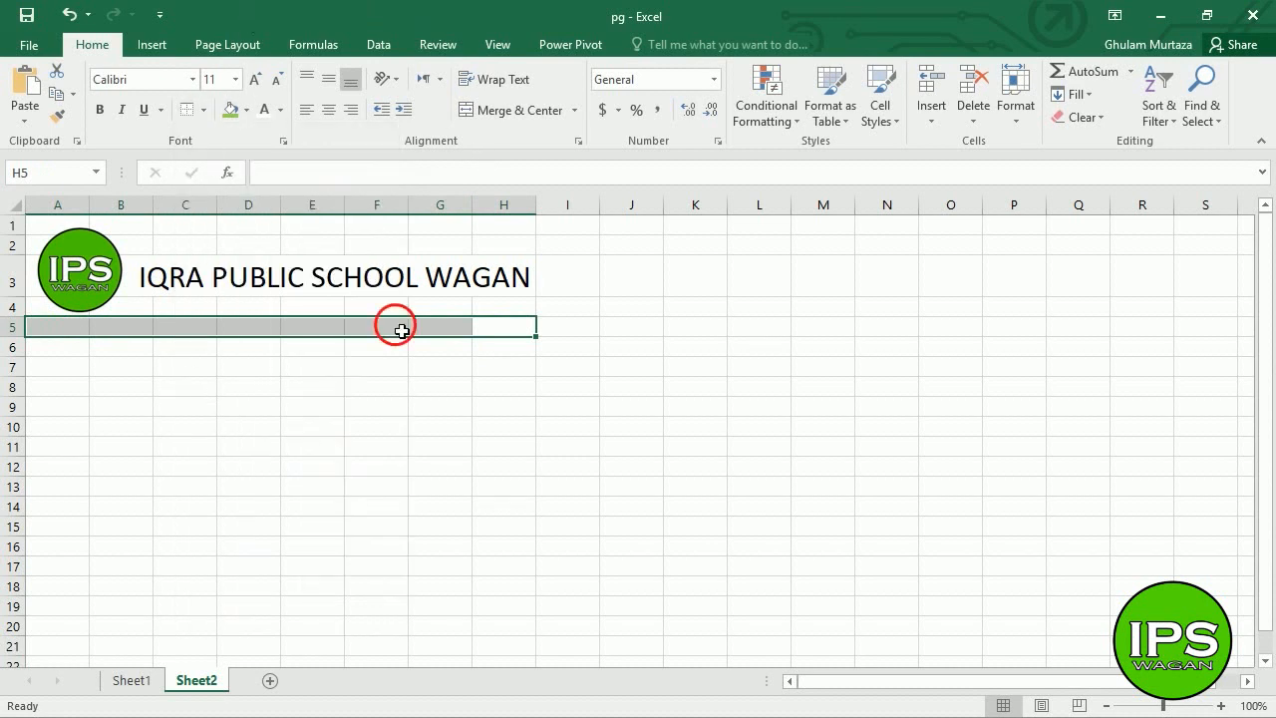
drag(482, 330, 55, 340)
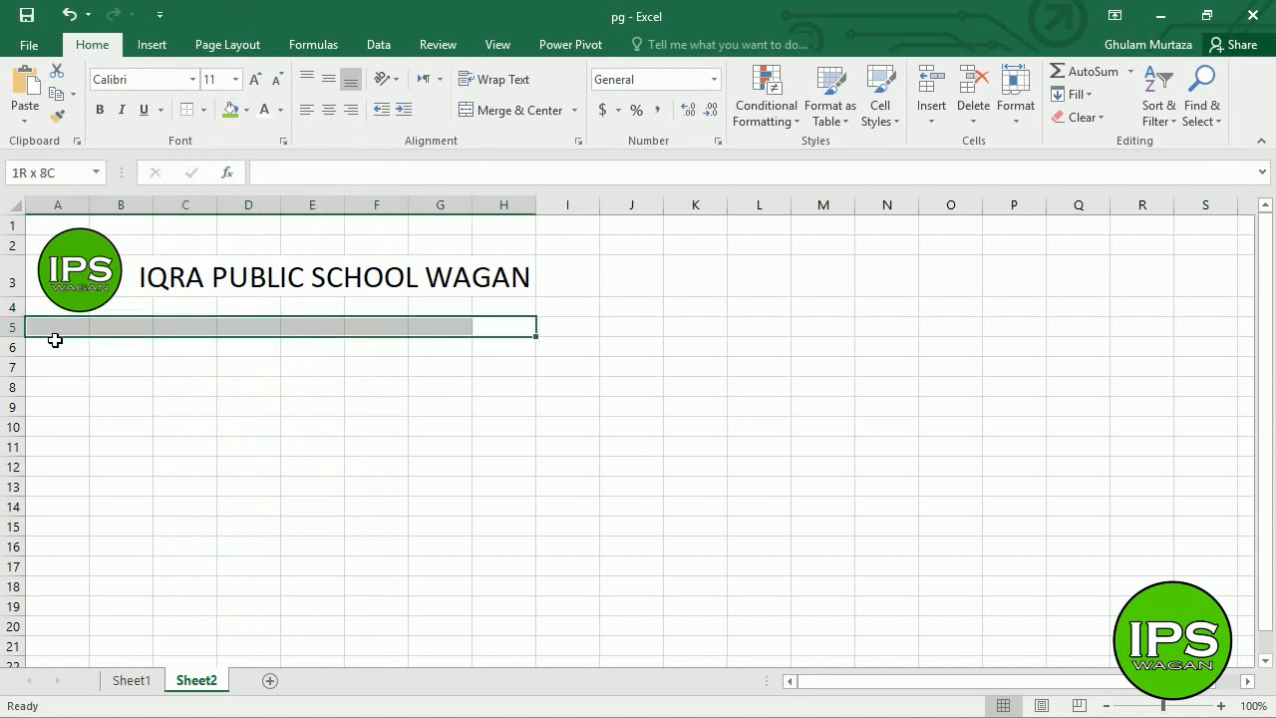
click(203, 110)
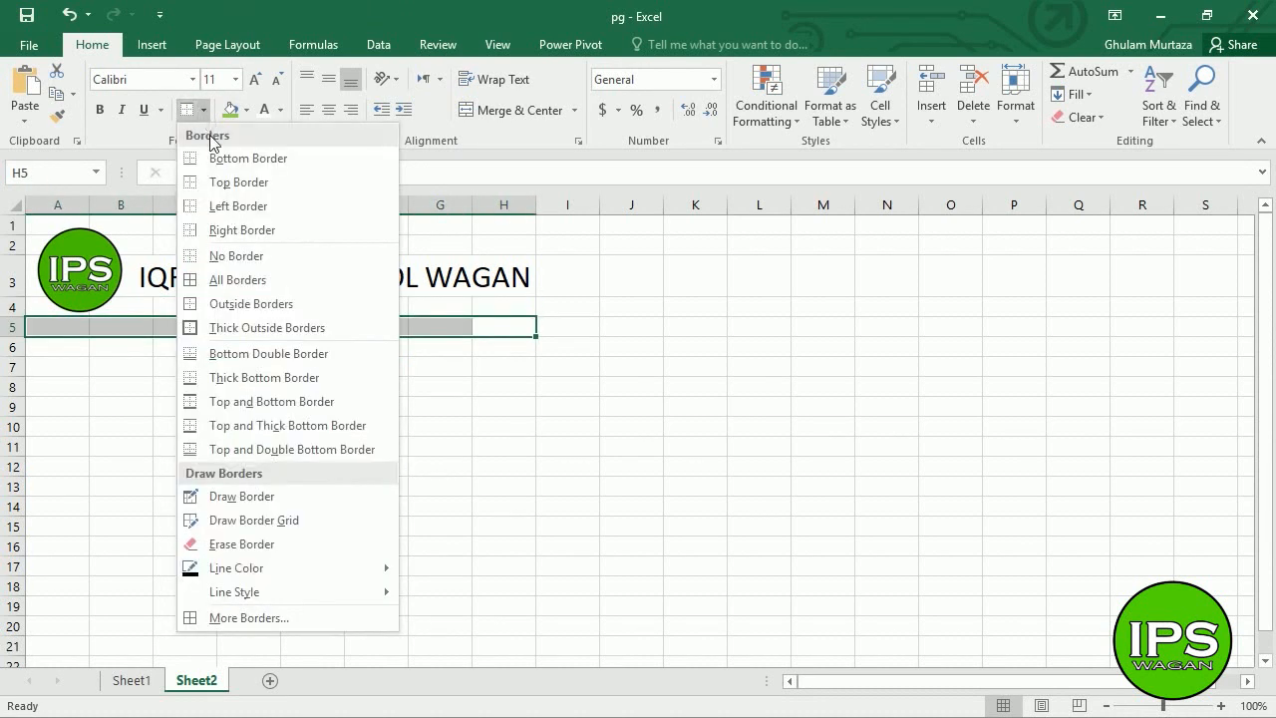
click(186, 189)
click(184, 408)
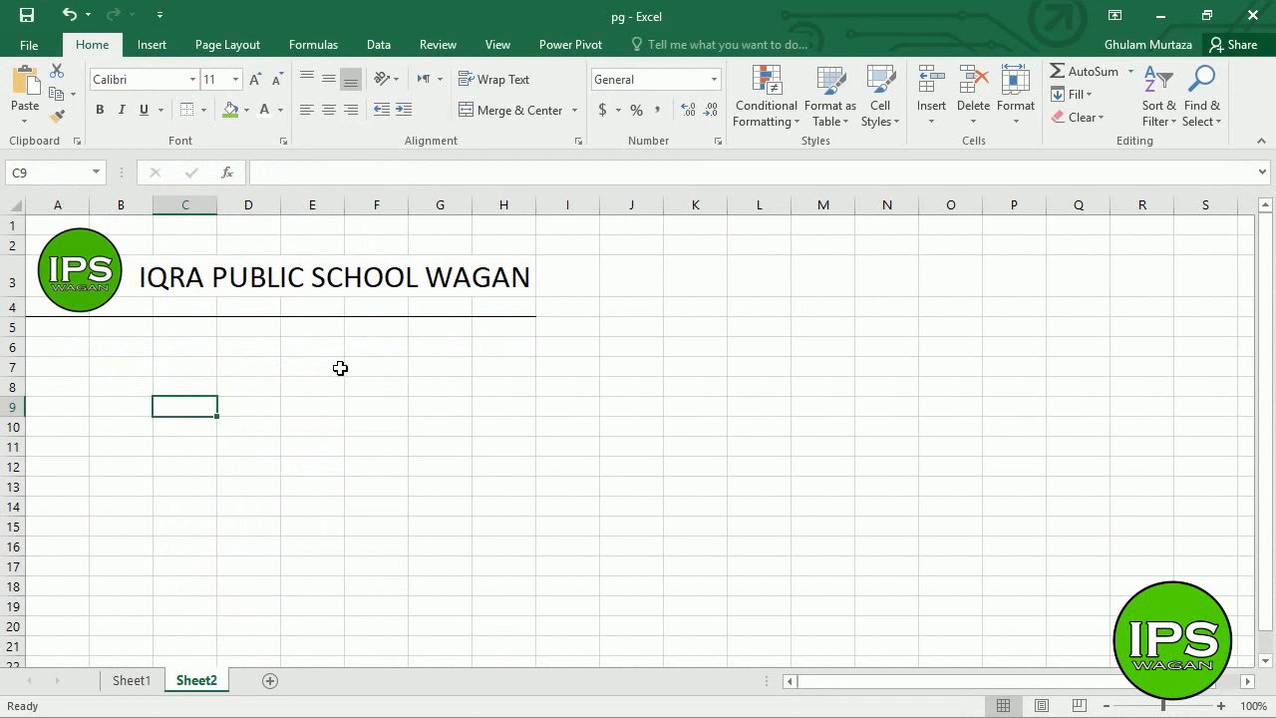
click(450, 357)
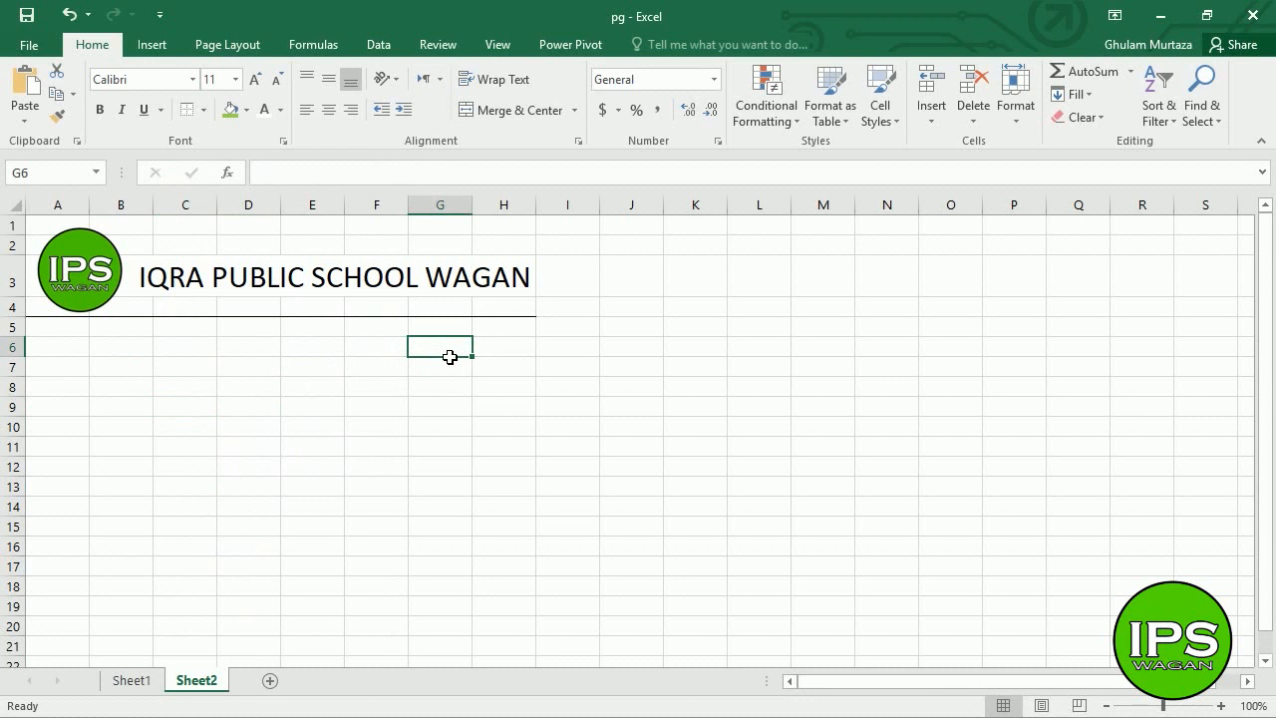
text(rE)
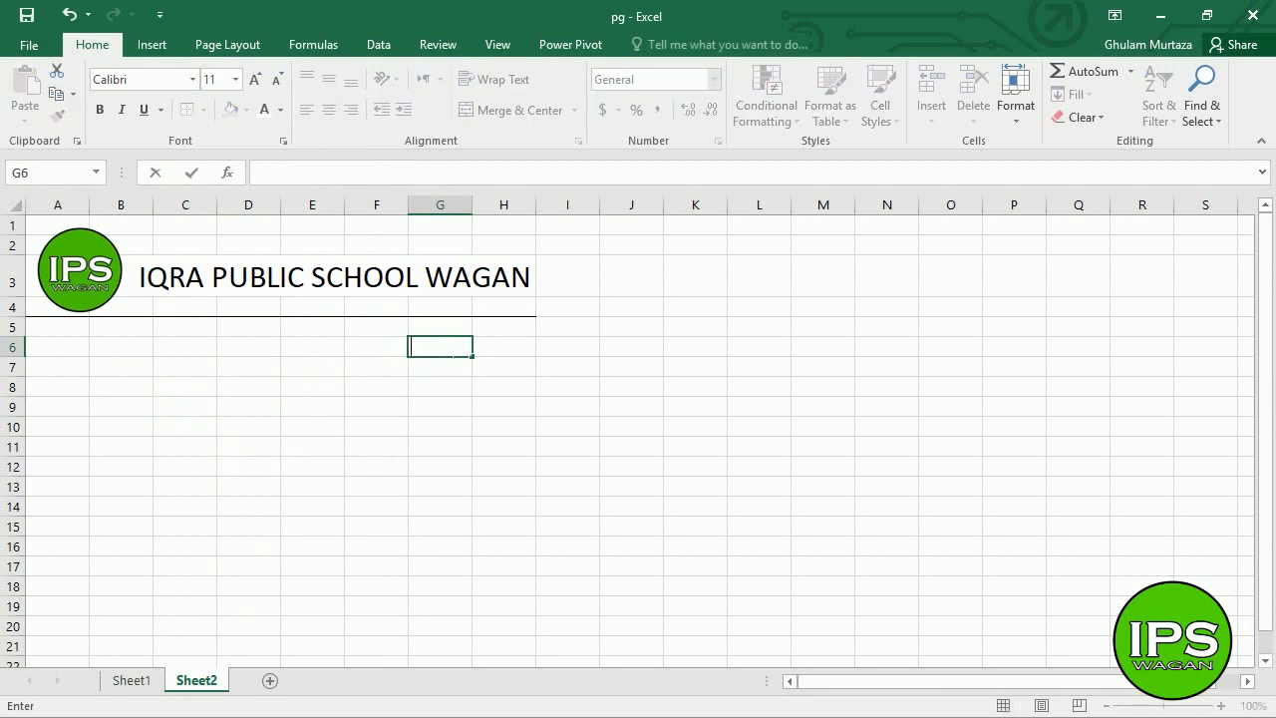
text(ogress Report)
key(Return)
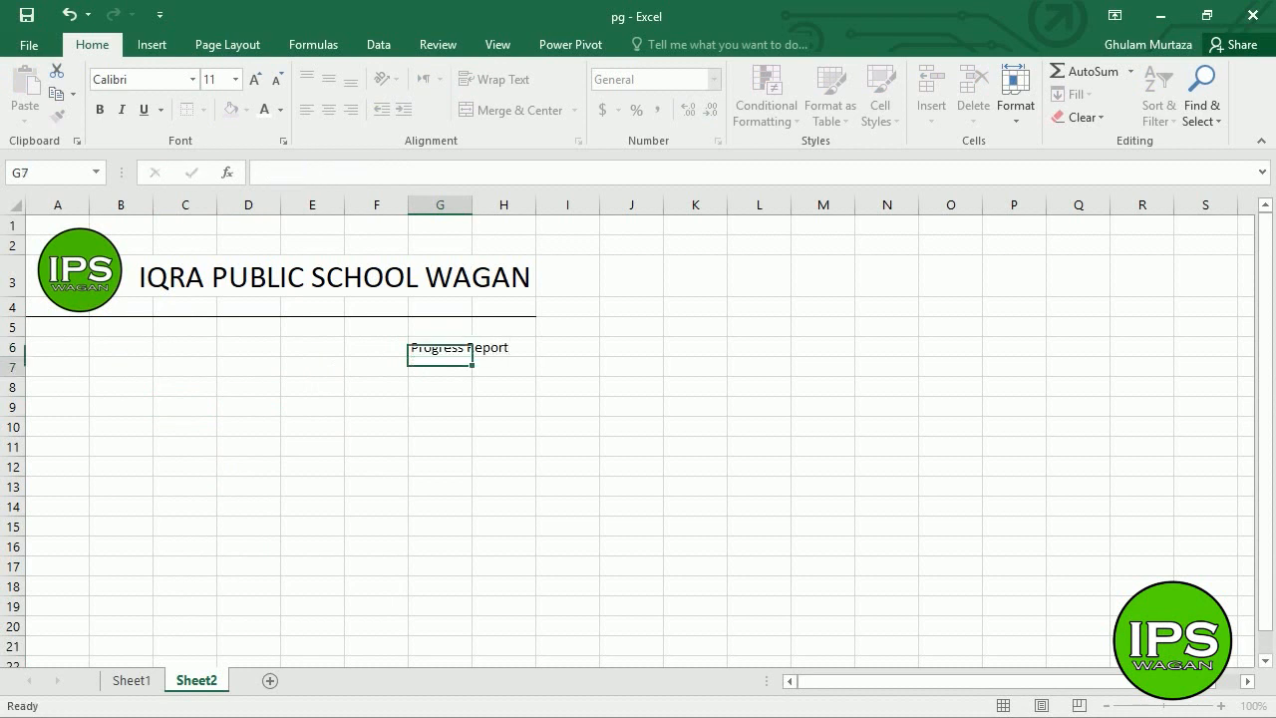
click(450, 356)
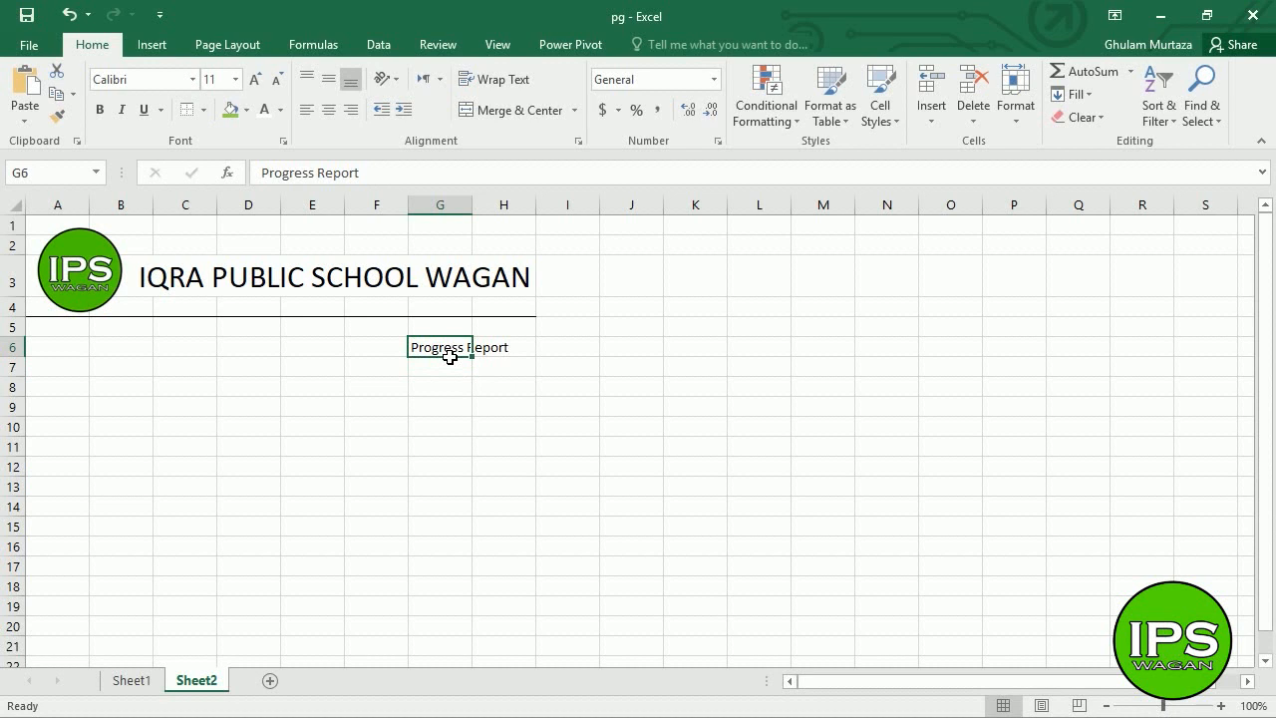
click(131, 682)
click(293, 365)
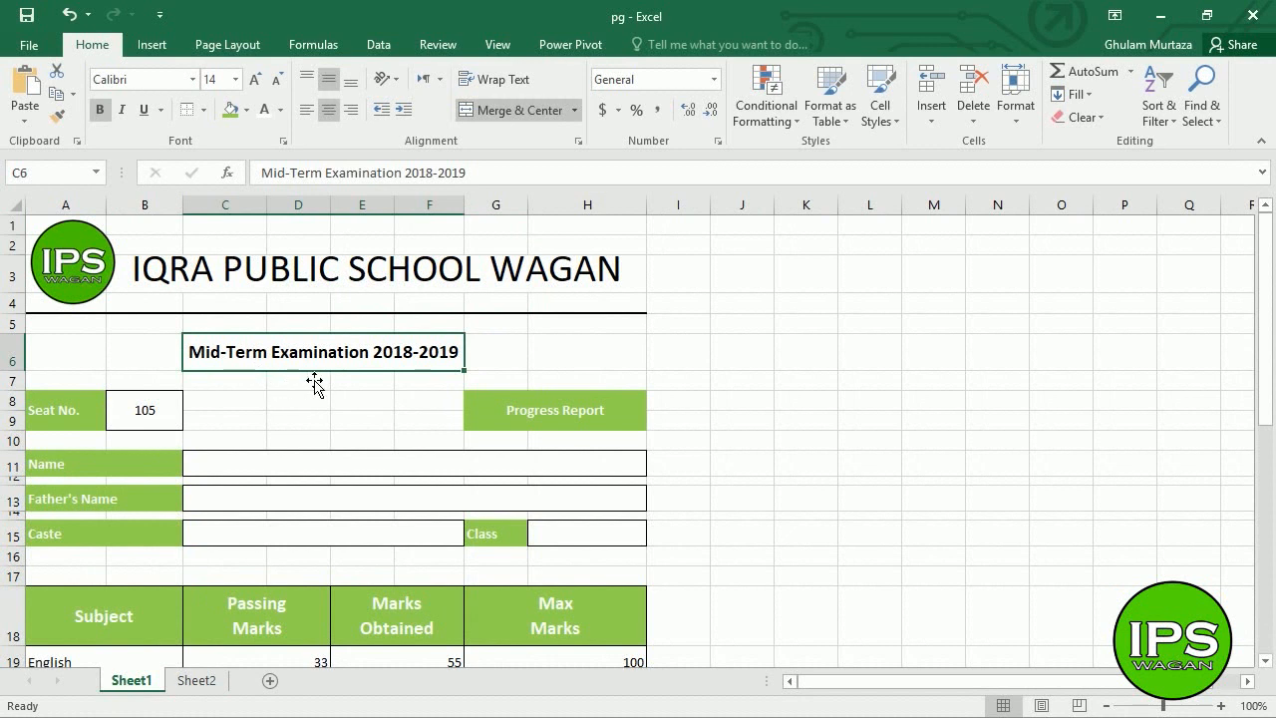
click(205, 686)
key(Delete)
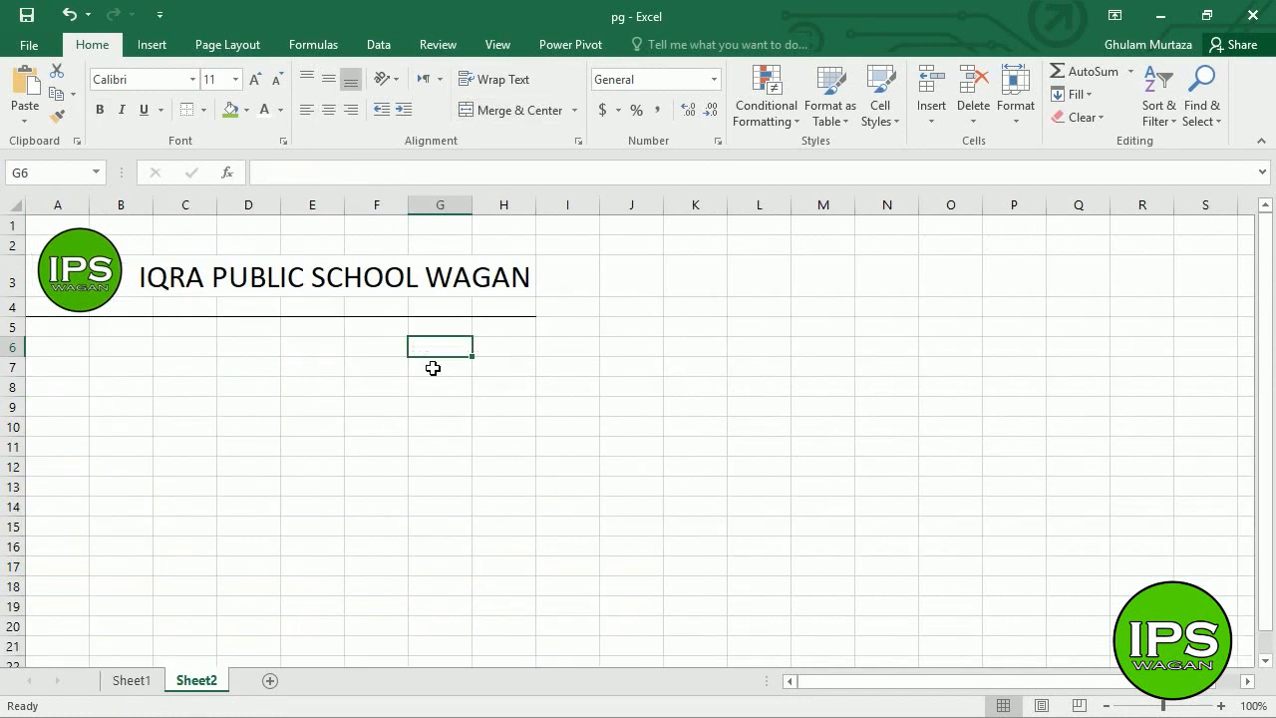
key(Left)
key(Left)
key(Left)
key(Left)
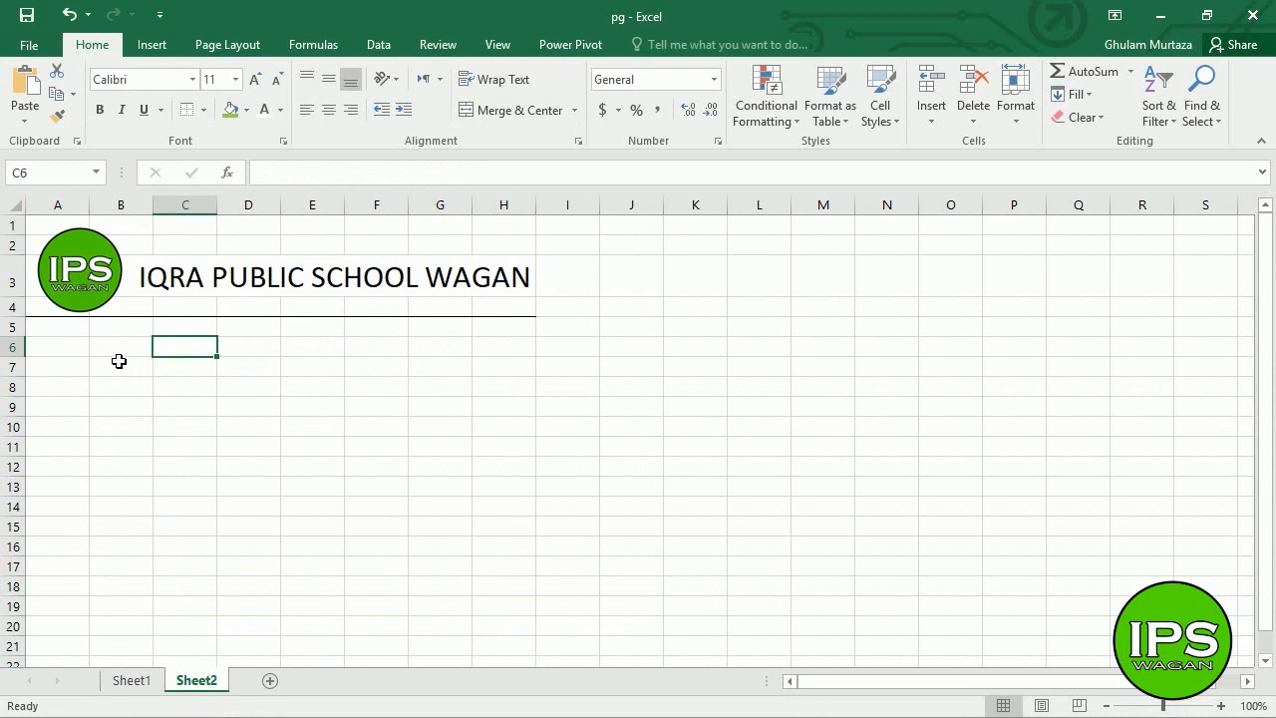
- Merge and centre the block C6:F7 beneath the school header
click(85, 348)
click(130, 346)
click(194, 349)
drag(194, 349, 392, 350)
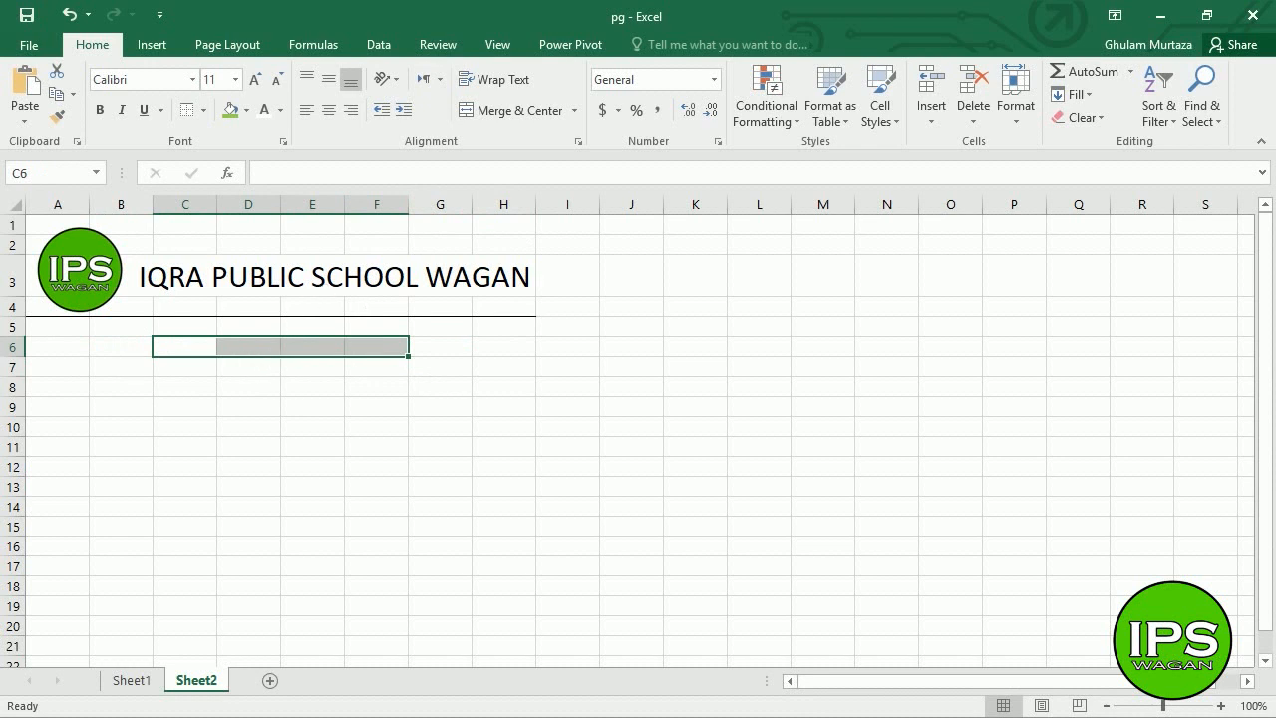
shift+click(382, 368)
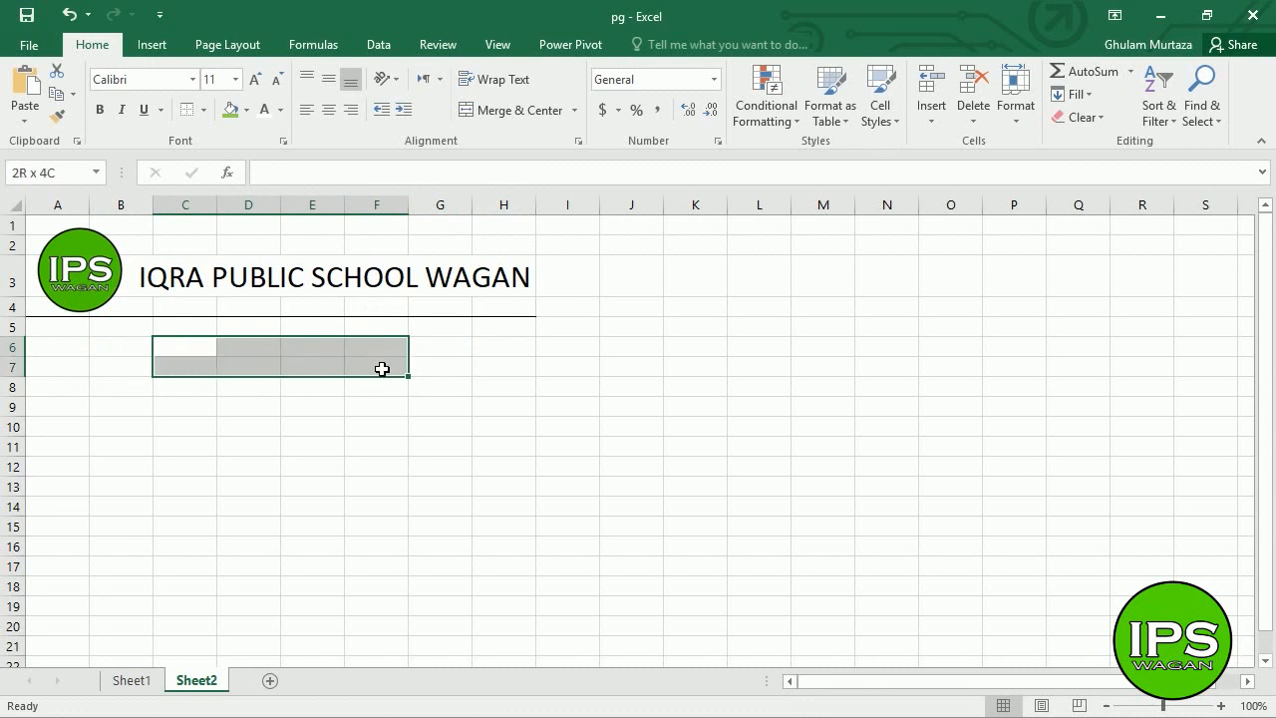
click(472, 110)
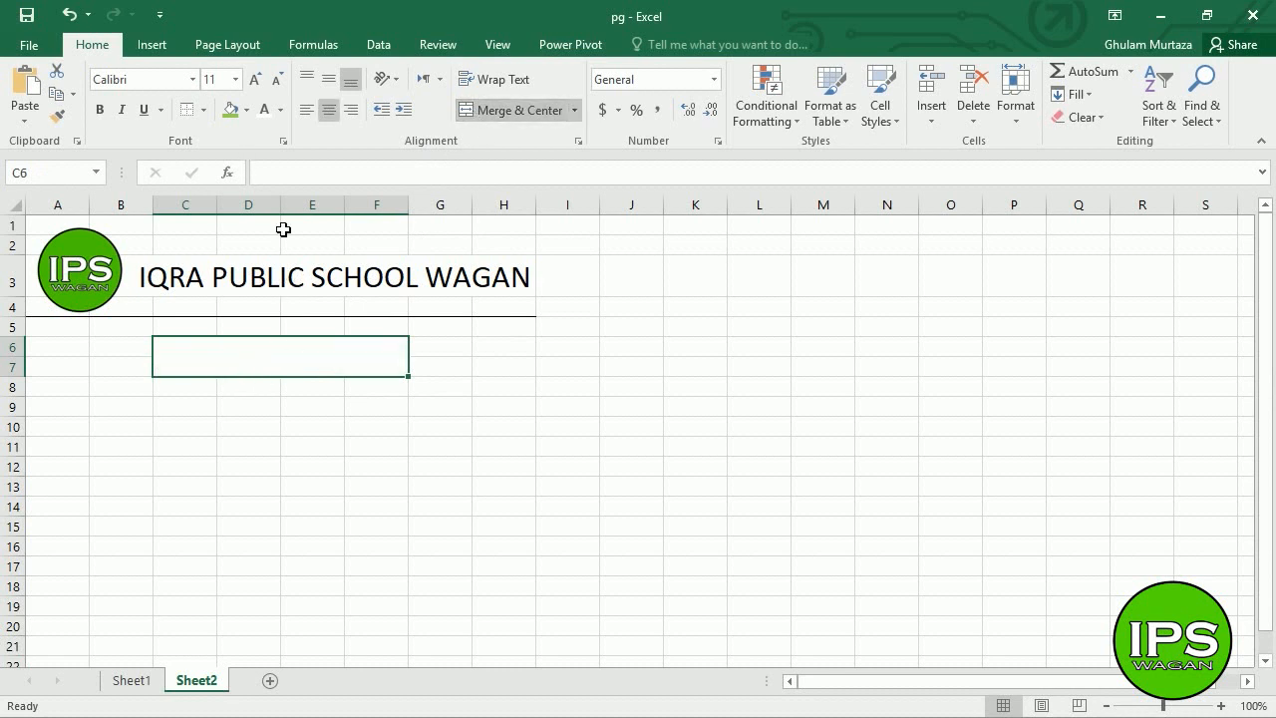
- Enter 'MID -TERM EXAMINATION 2018-2019' in merged C6, correcting the final year to 2019
text(MID)
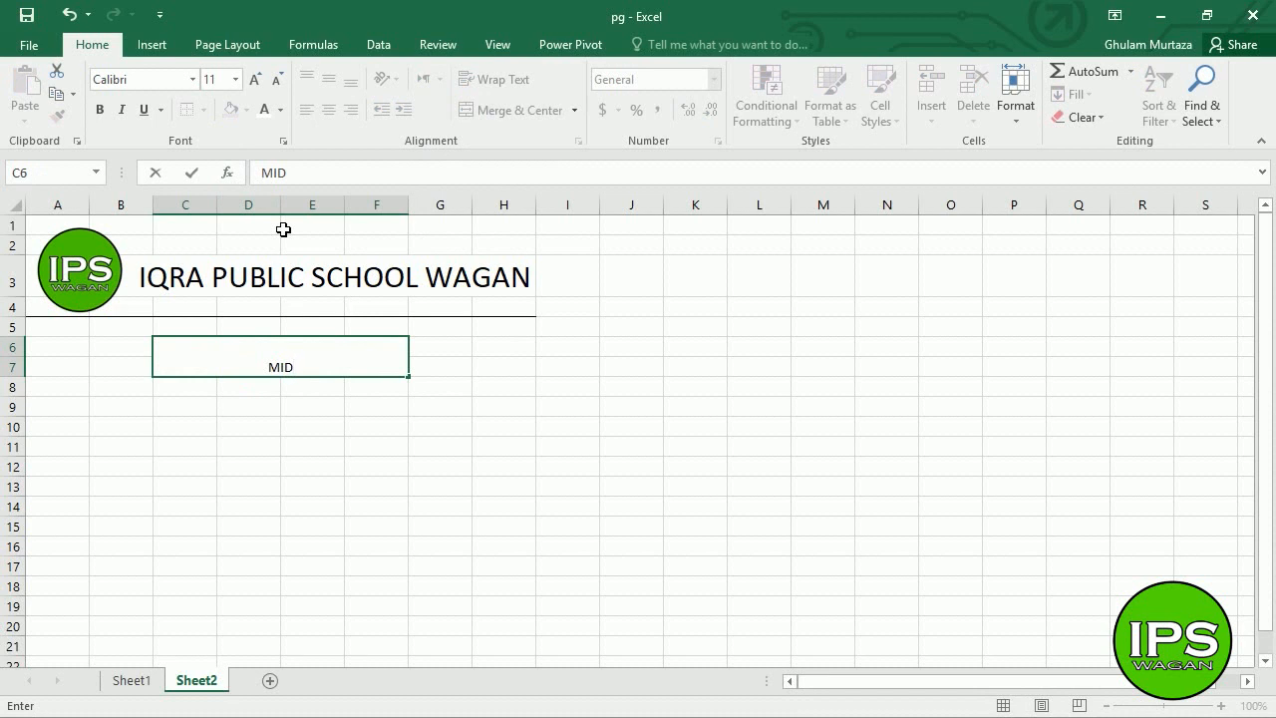
text( -TERM EXAMINATIO)
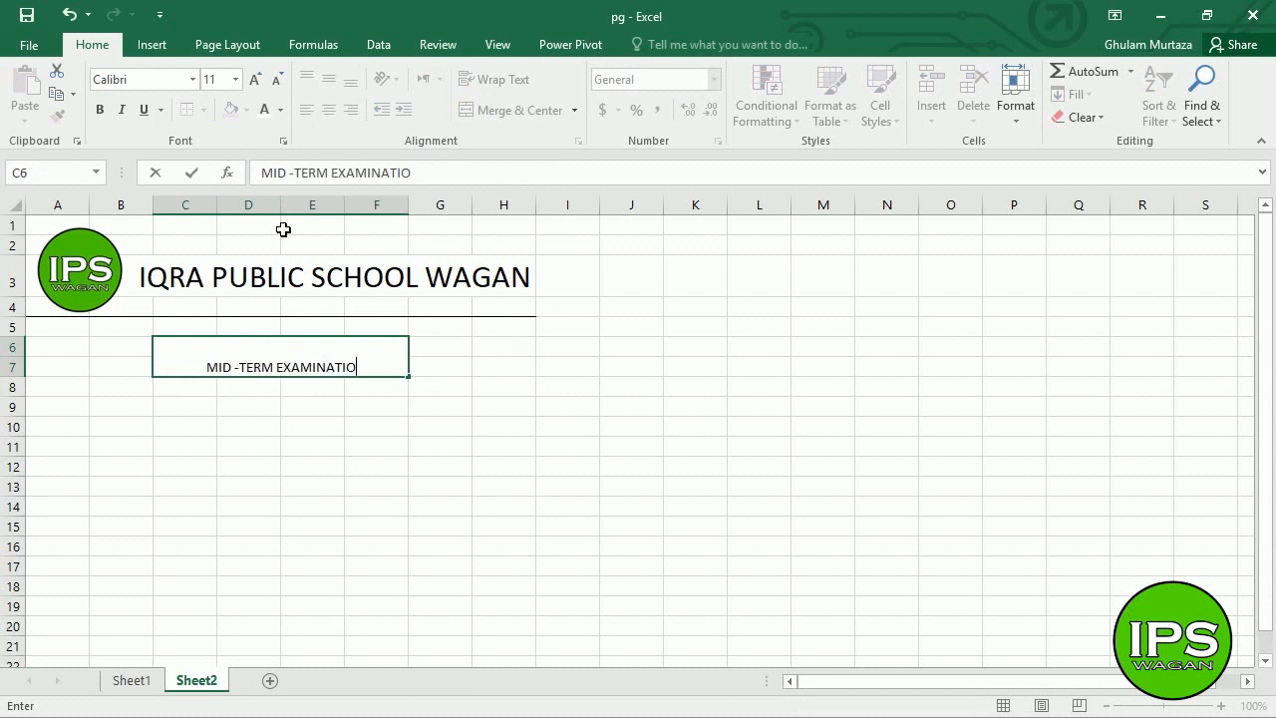
text(N 2018)
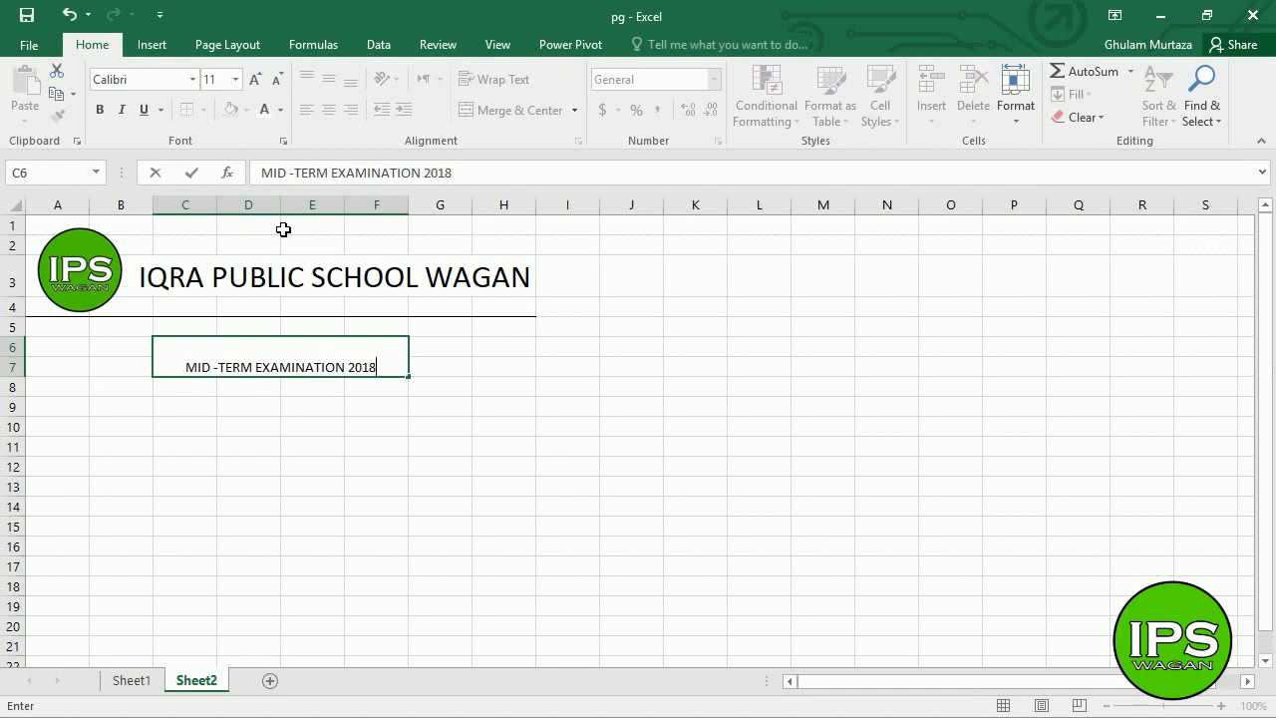
text(-2018)
key(Return)
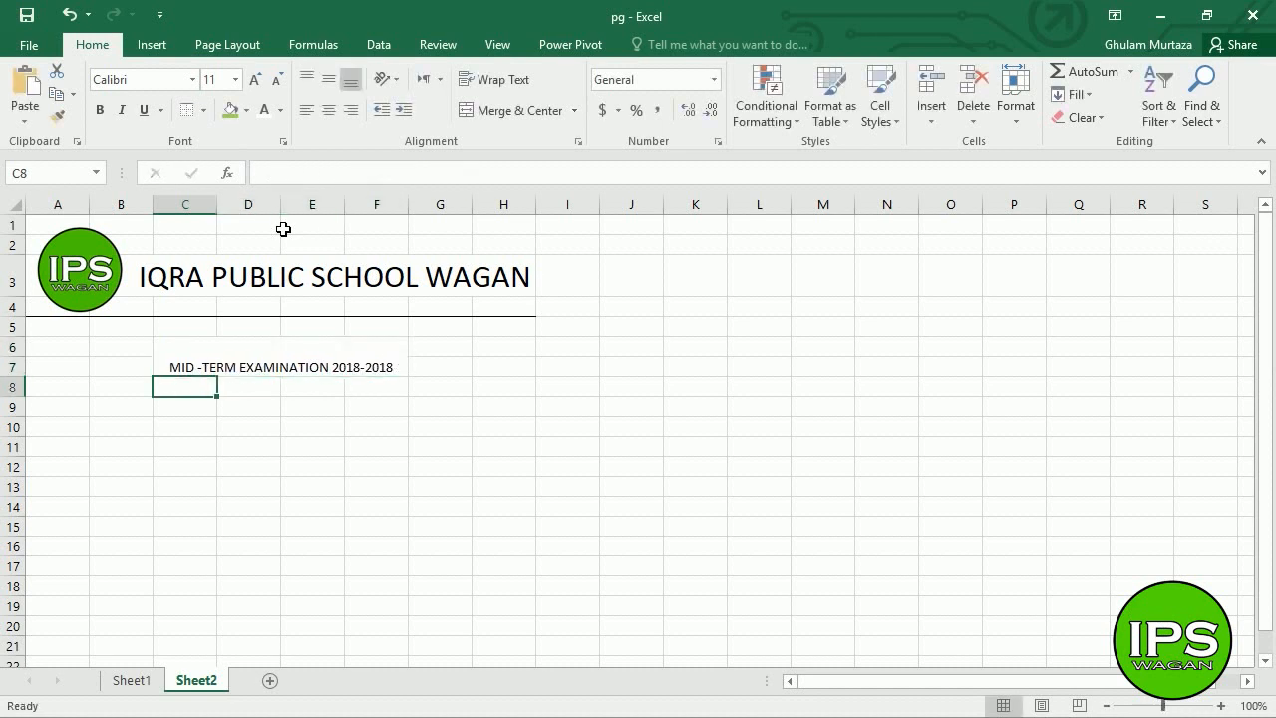
key(Up)
key(F2)
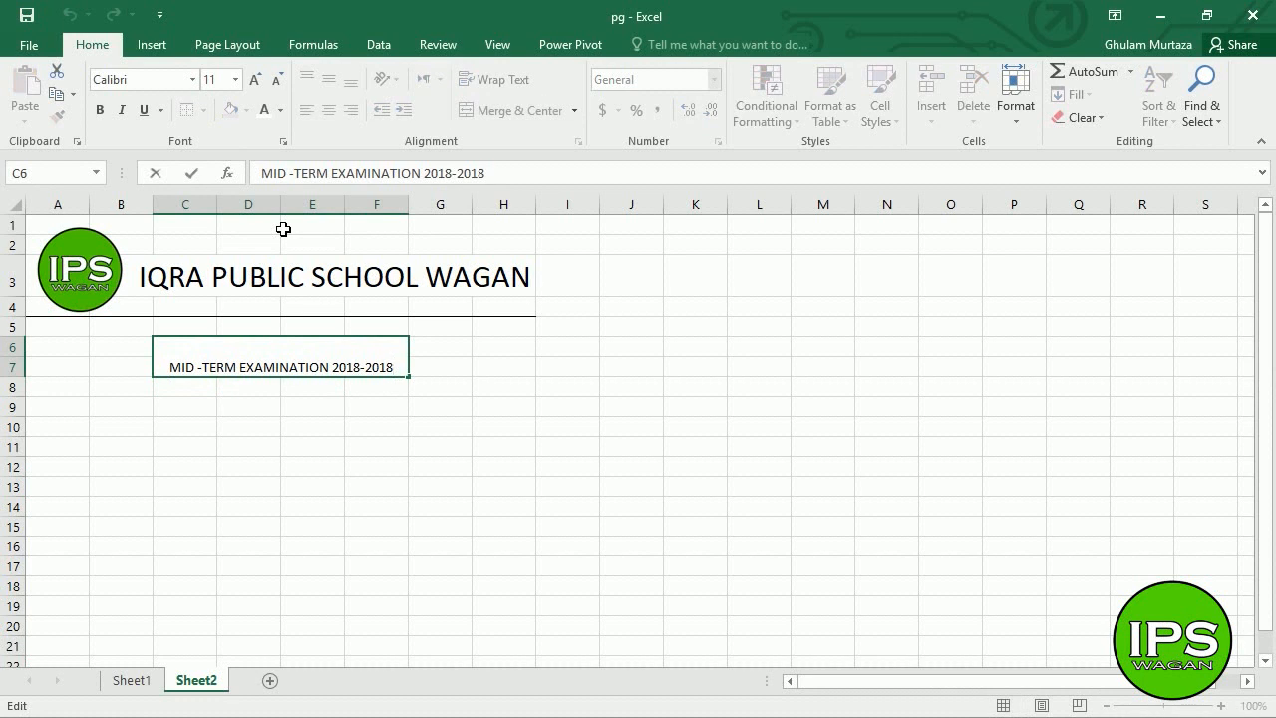
key(BackSpace)
text(9)
key(Return)
key(Up)
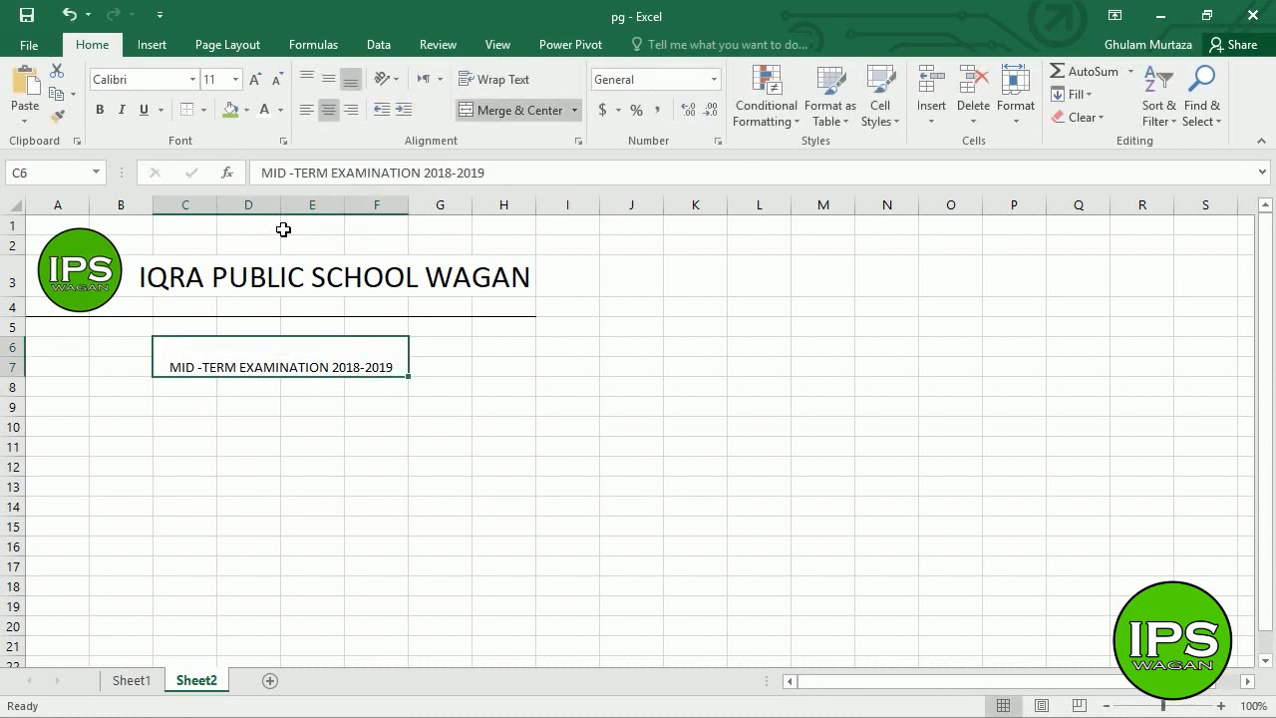
- Make the exam title bold, vertically centred and font size 12
click(256, 80)
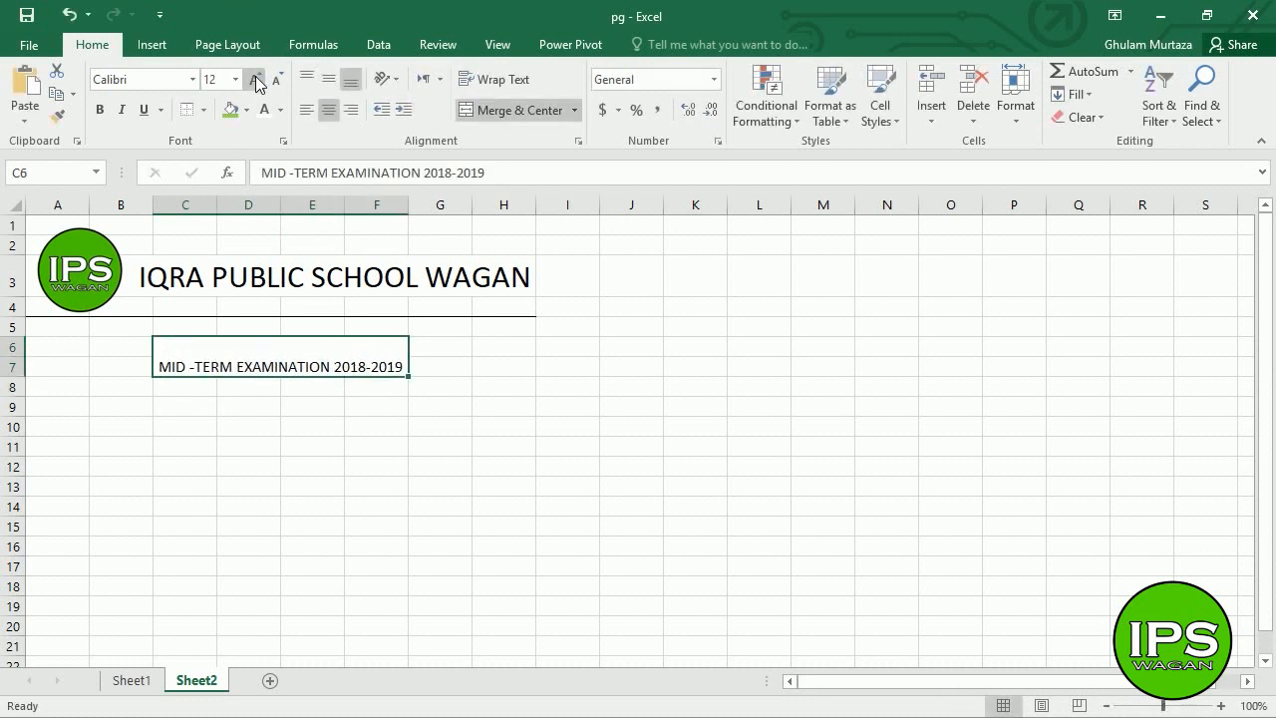
click(100, 110)
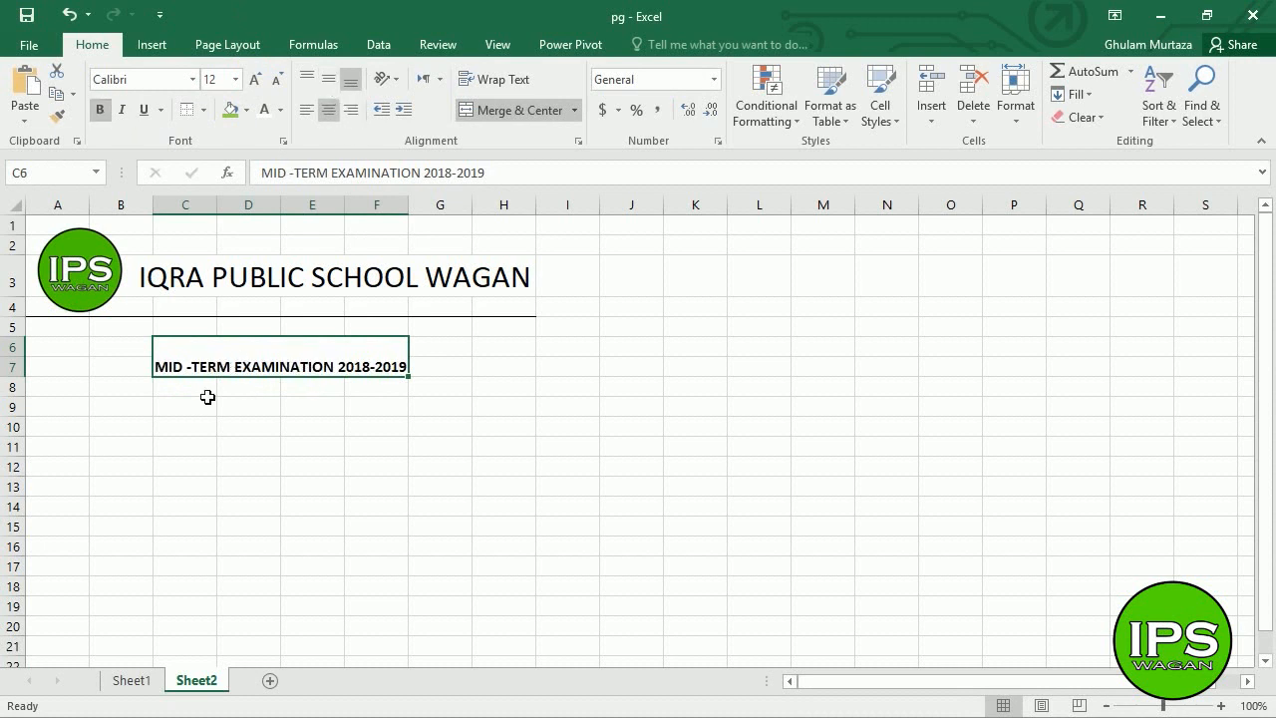
click(336, 81)
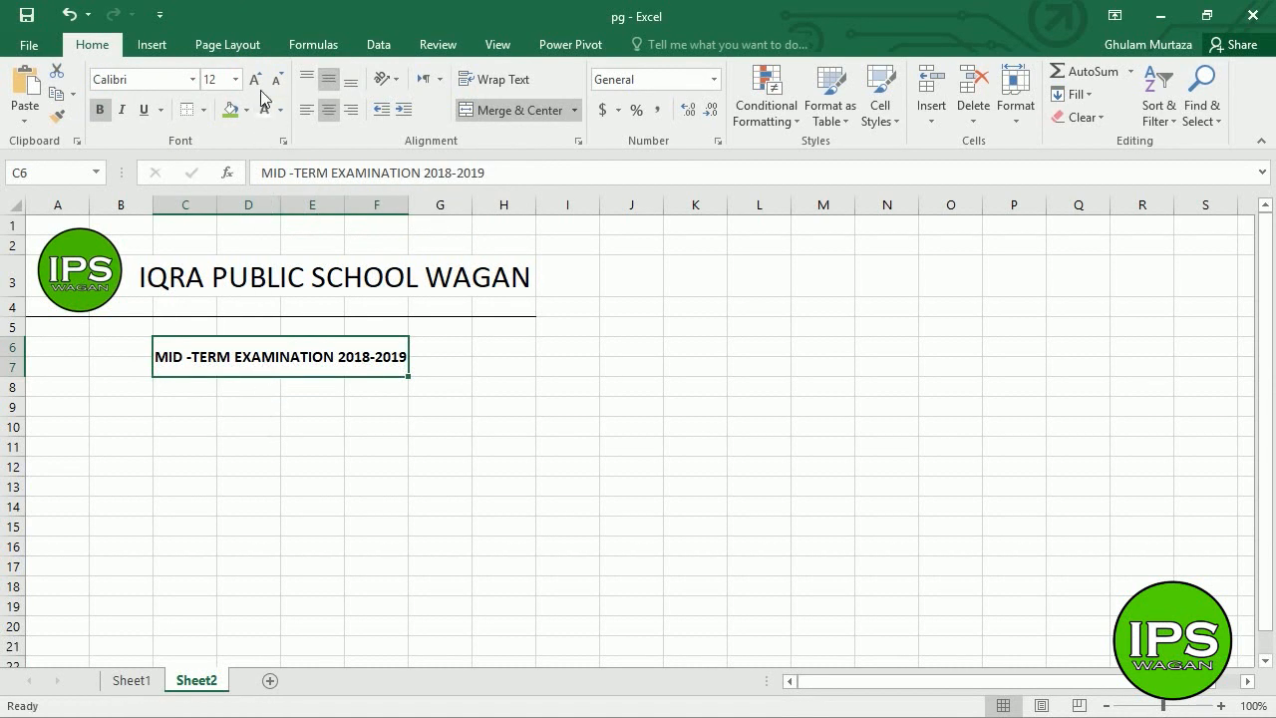
click(212, 79)
text(11)
key(Return)
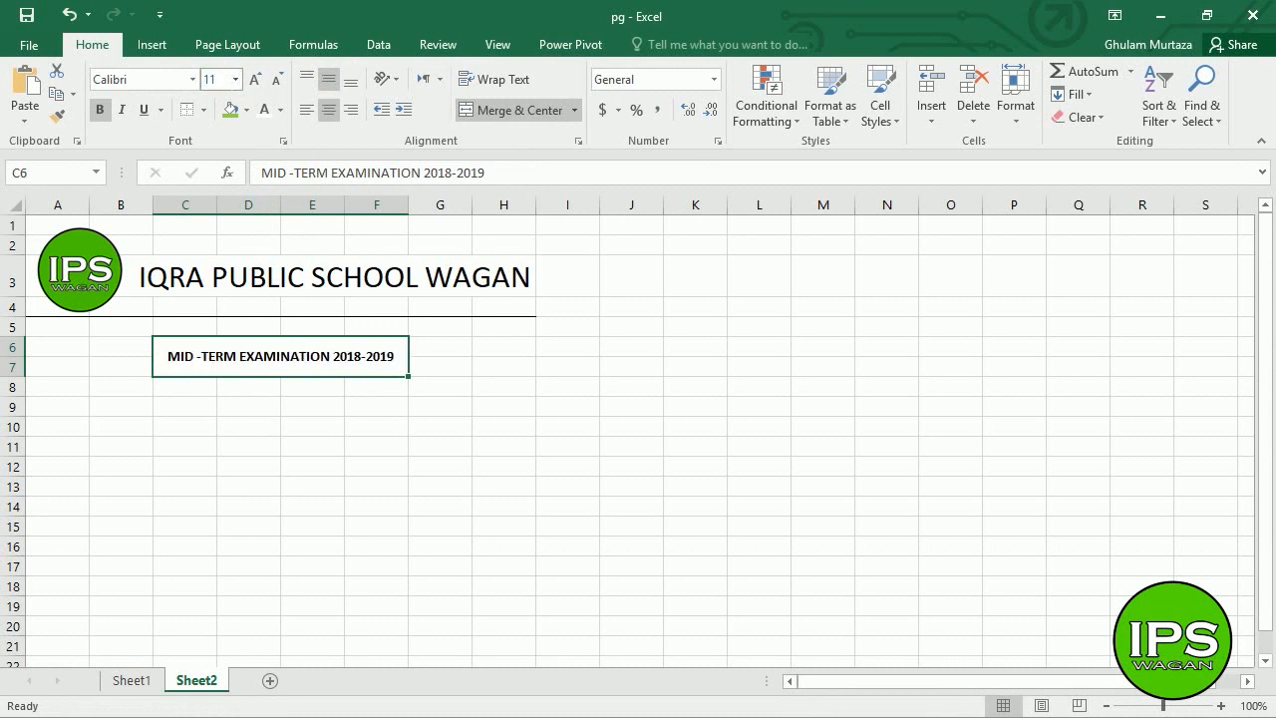
click(255, 79)
click(248, 385)
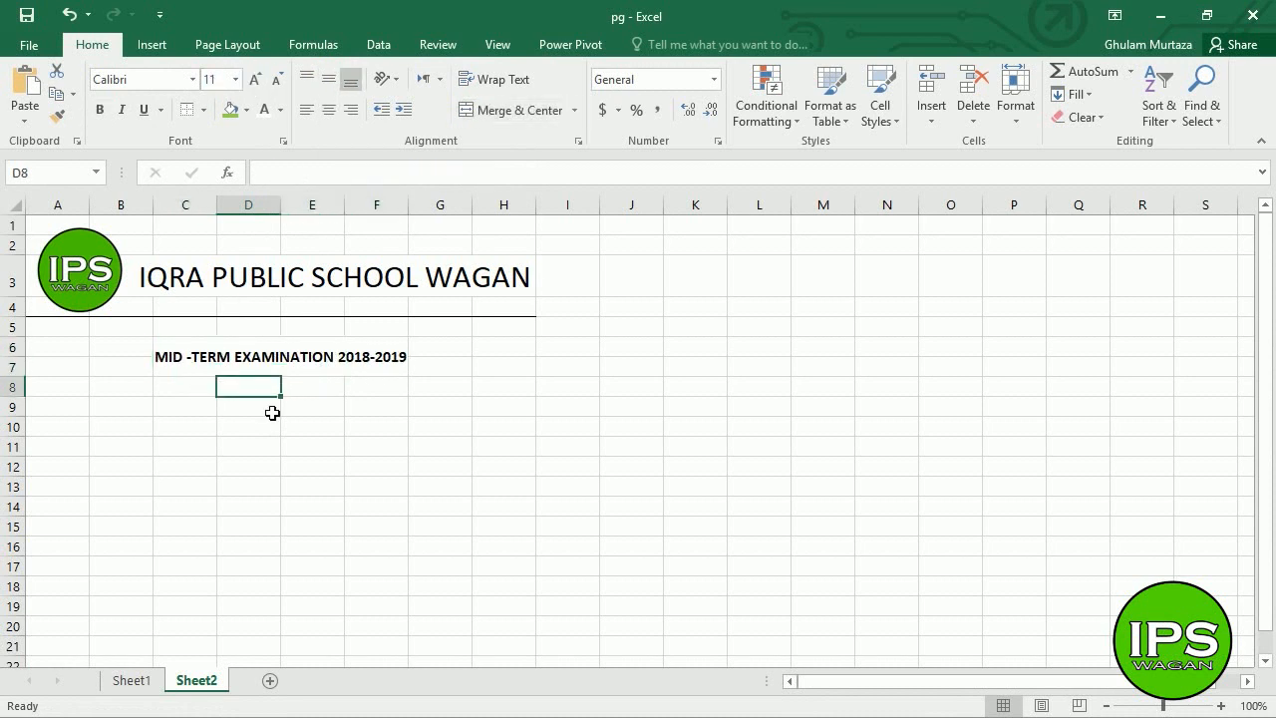
click(184, 360)
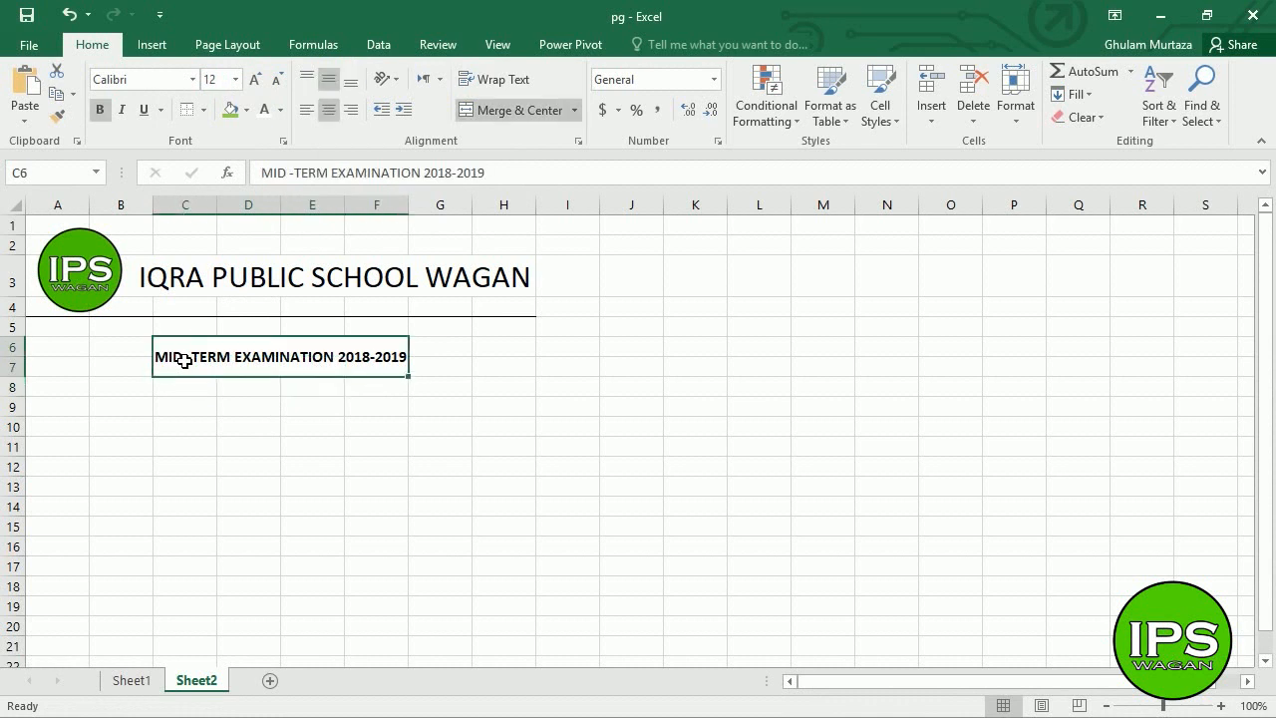
- Add an Outside Border around the exam title in C6:F7
click(202, 115)
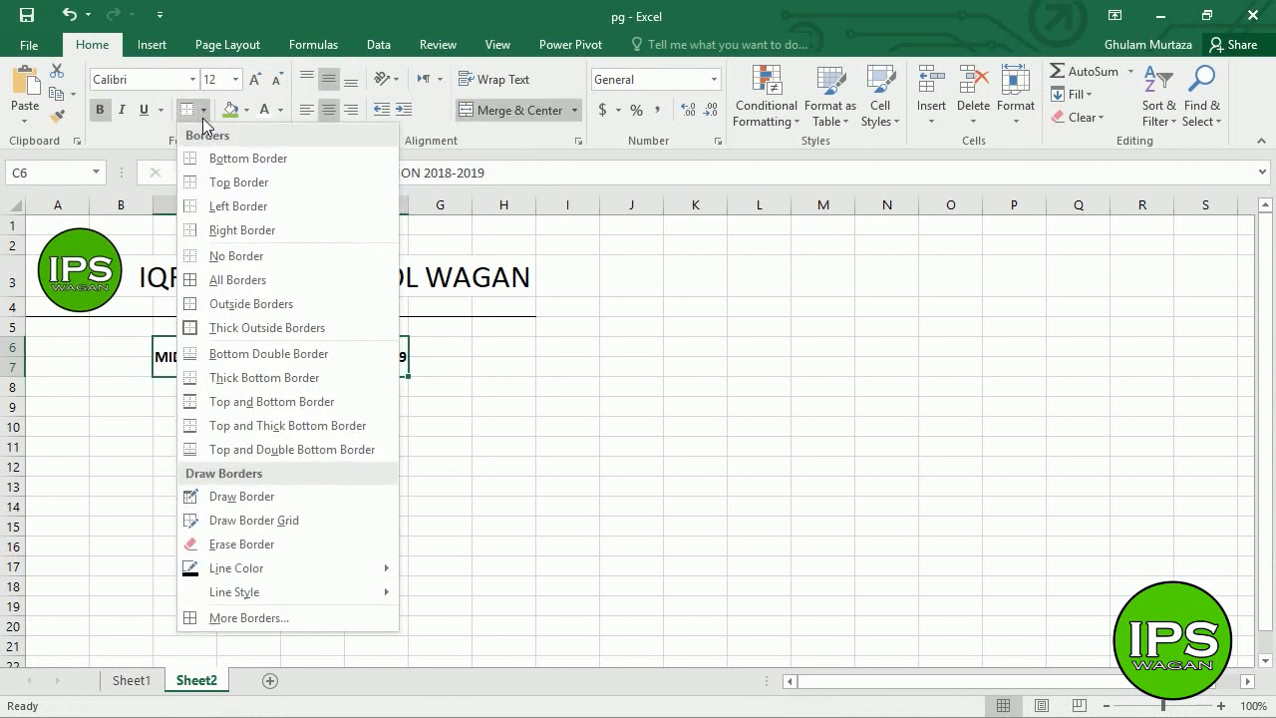
click(258, 309)
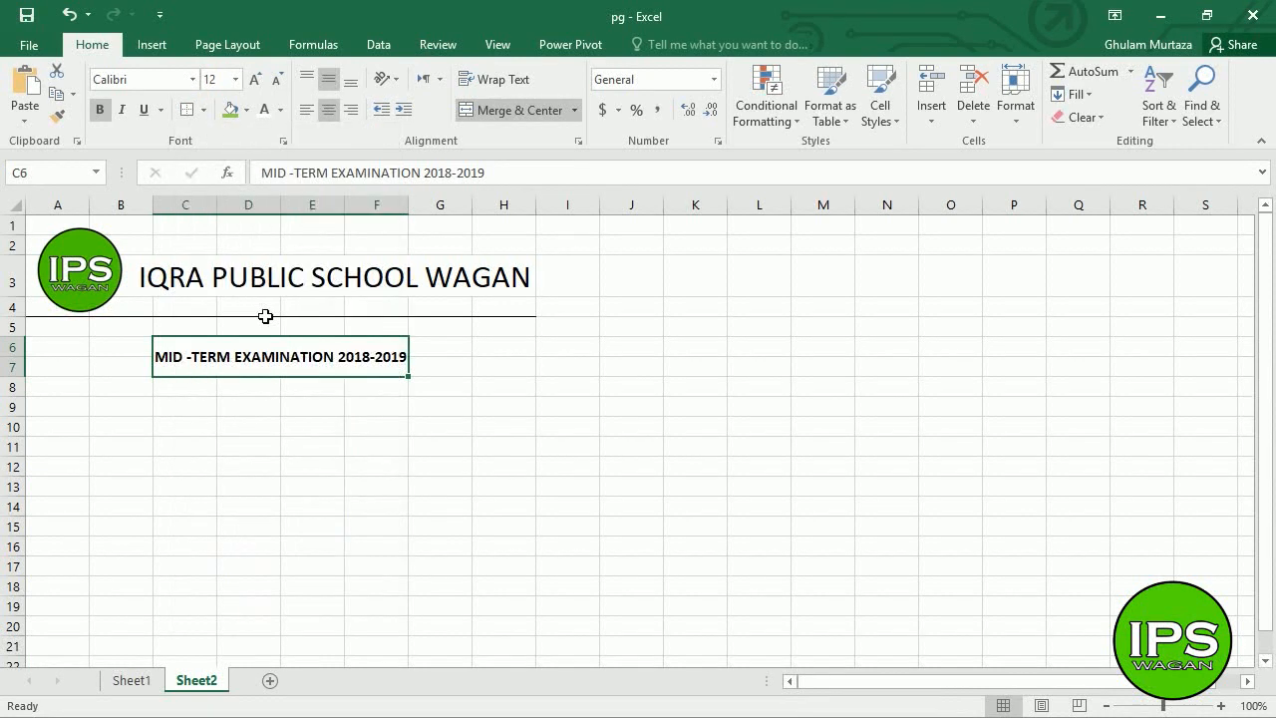
click(304, 409)
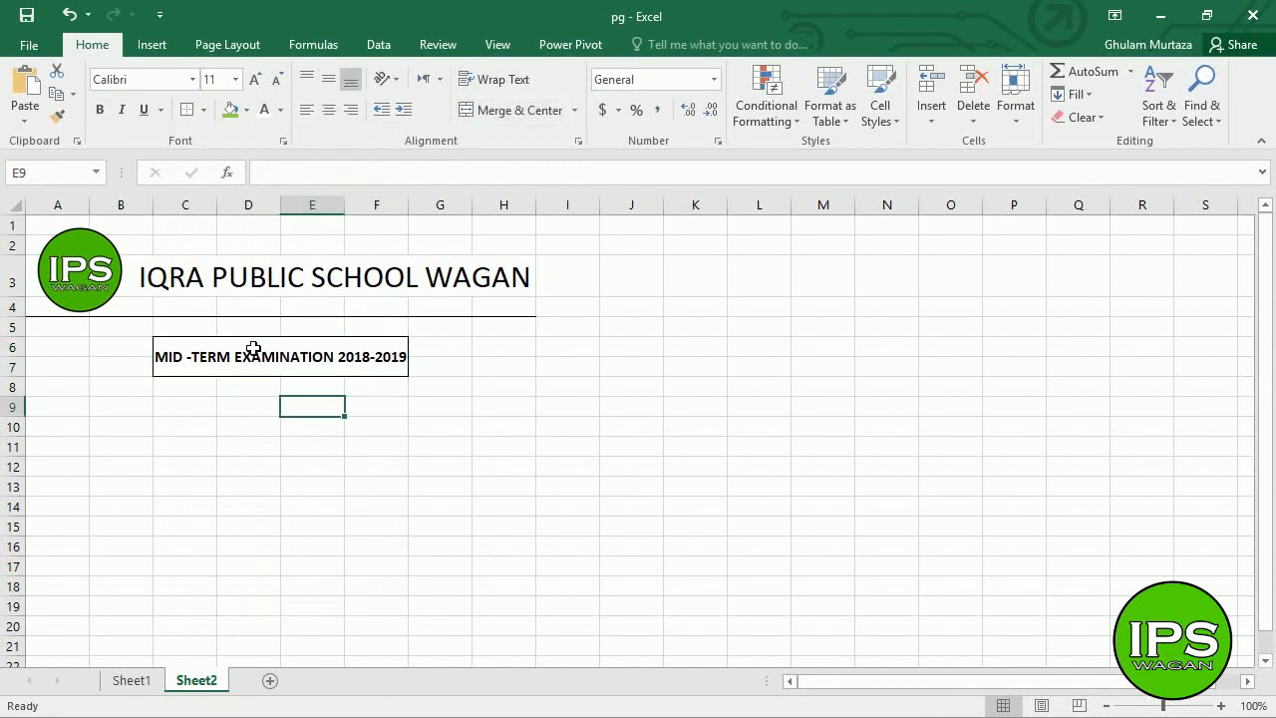
- Enter the label 'Progress Report' in cell G9
click(451, 415)
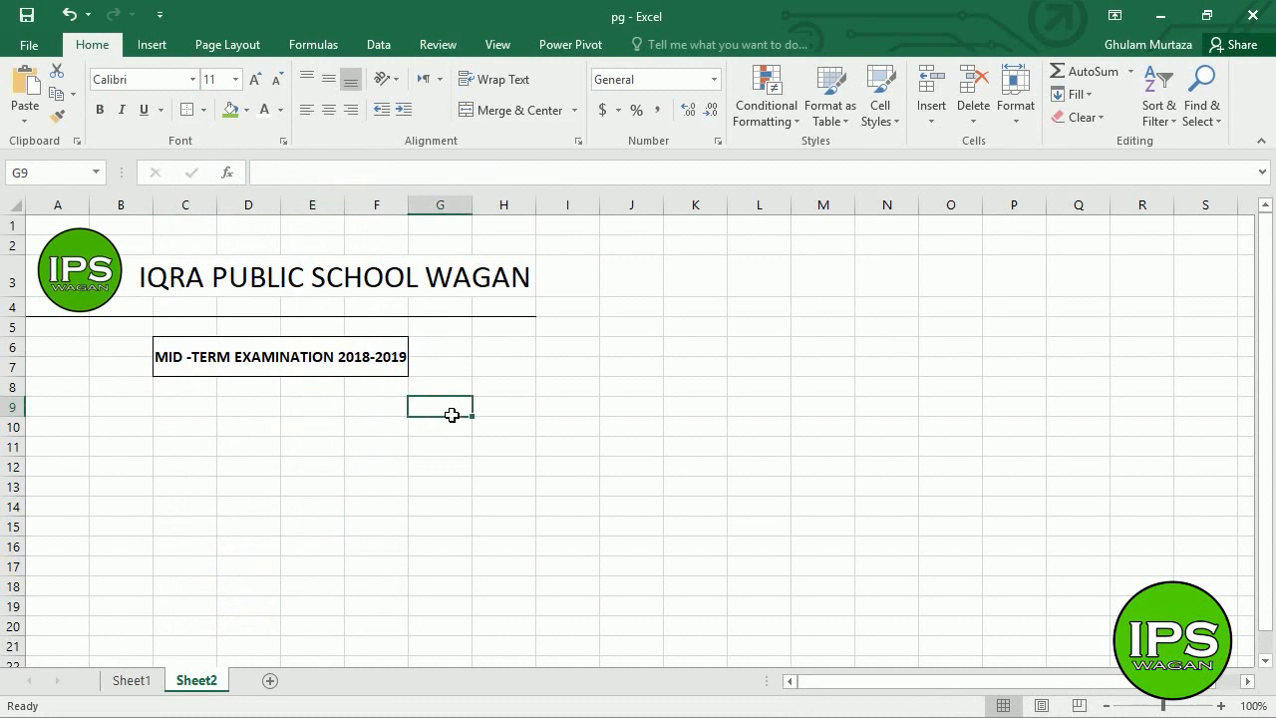
text(pR)
key(BackSpace)
key(BackSpace)
key(BackSpace)
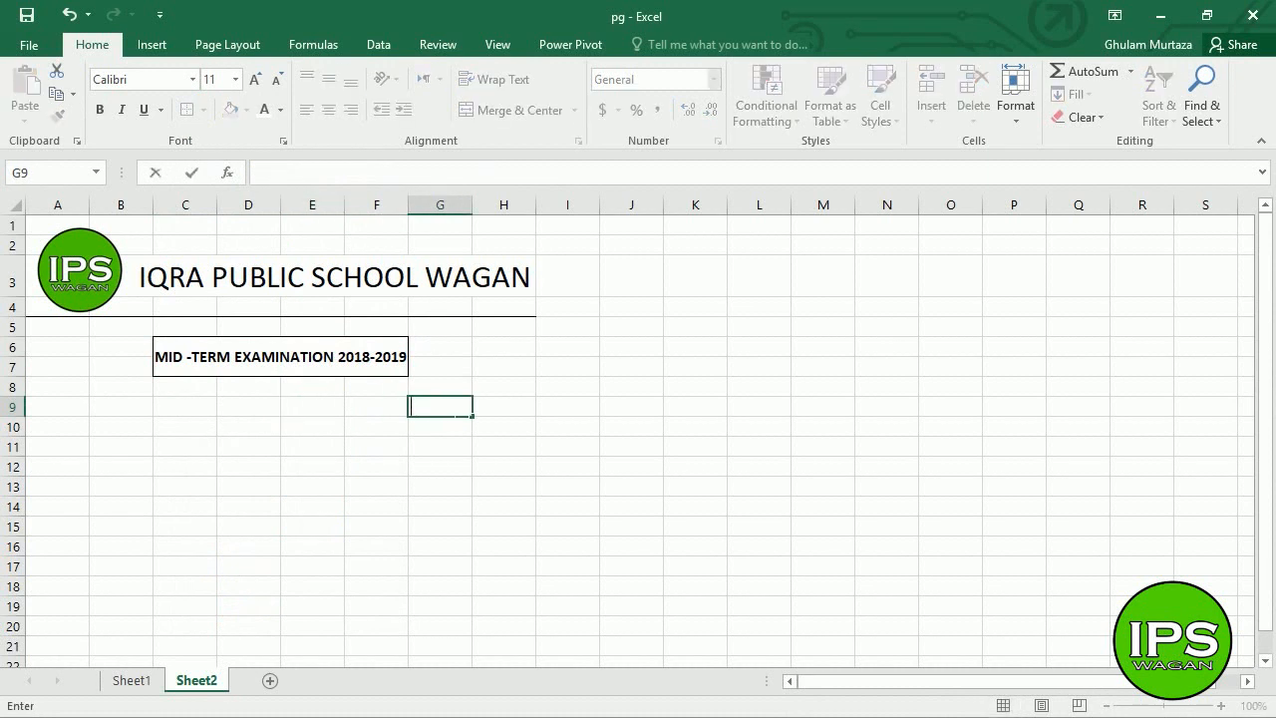
text(Progre)
key(BackSpace)
text(ress Report)
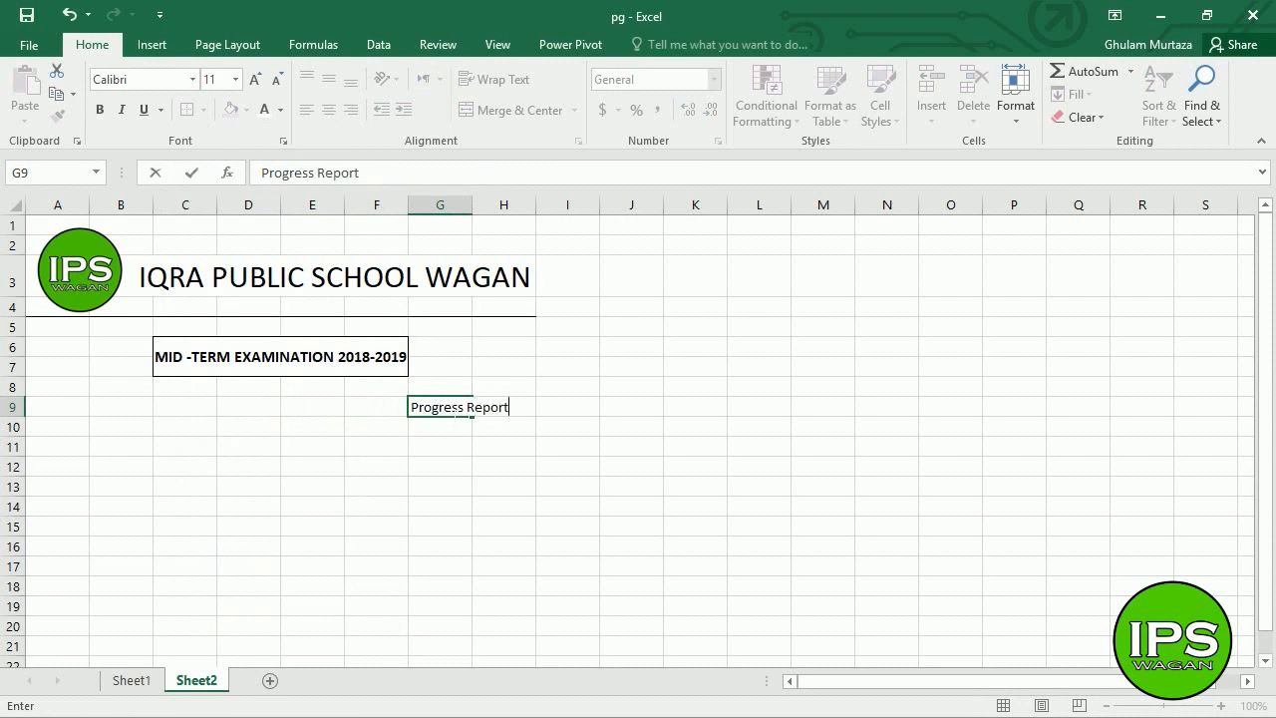
click(451, 414)
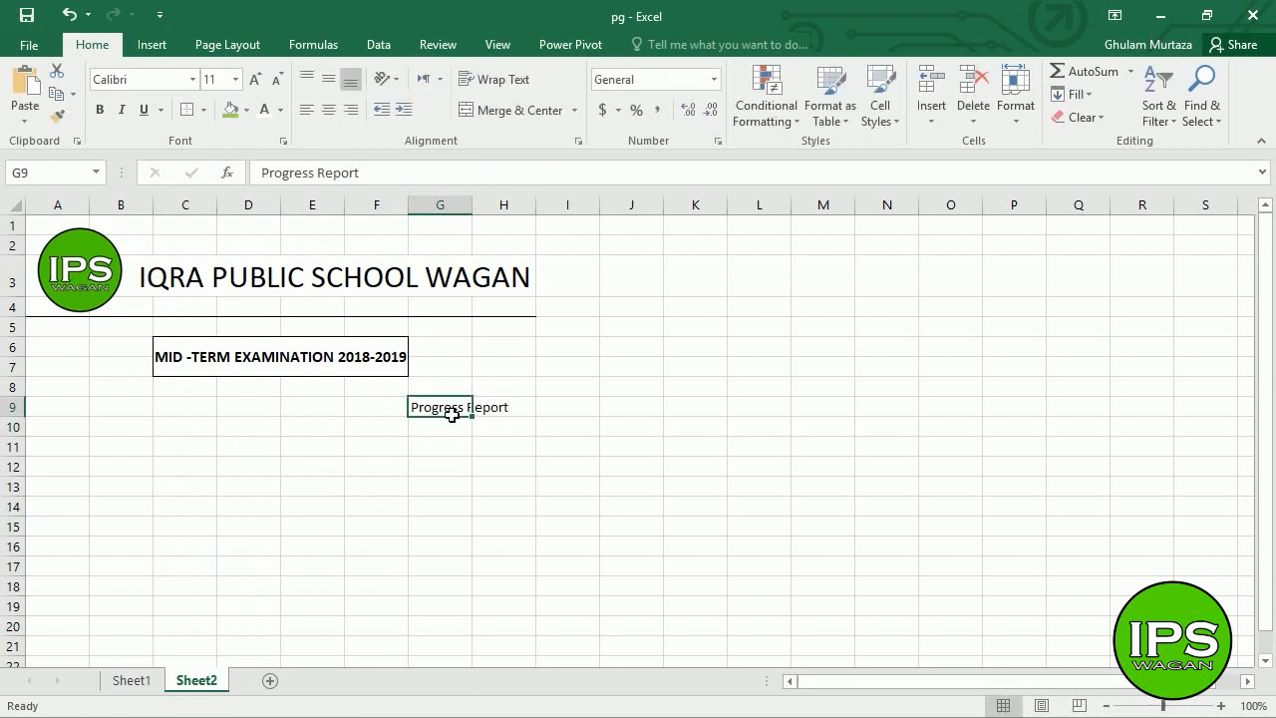
- Merge G9:H10, centre Progress Report vertically and fill it green
key(shift+Right)
key(shift+Down)
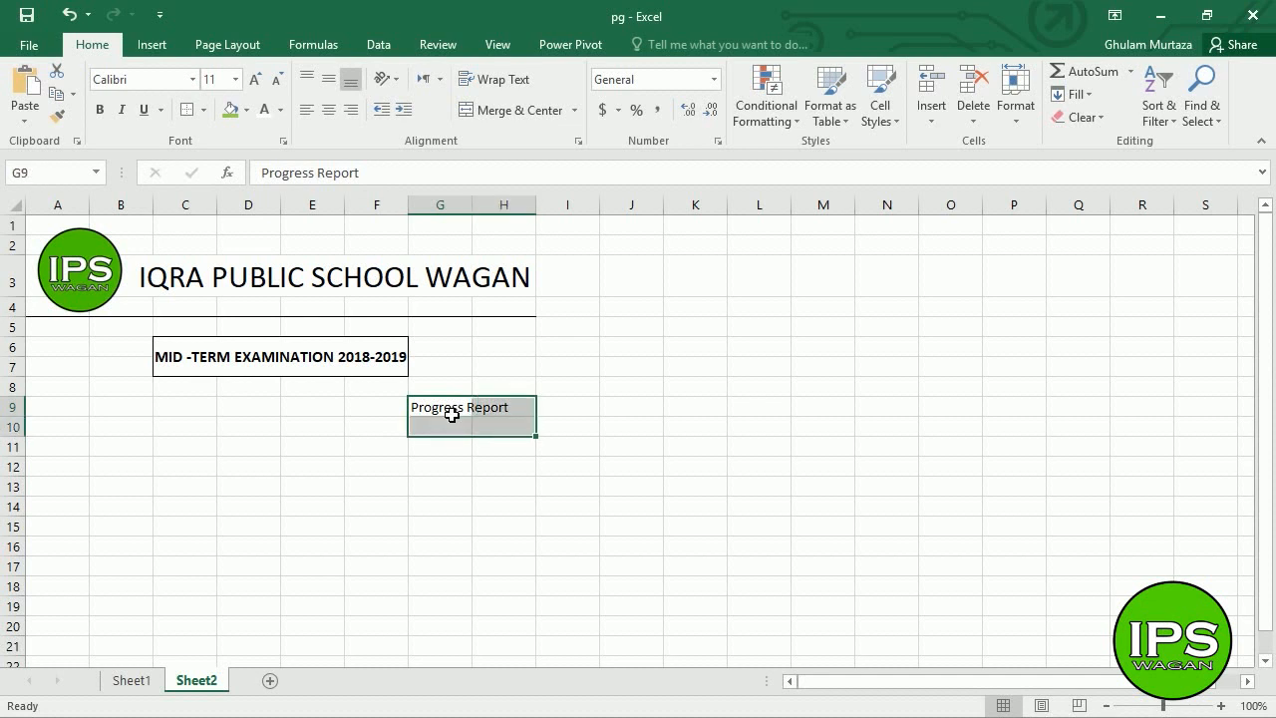
click(486, 112)
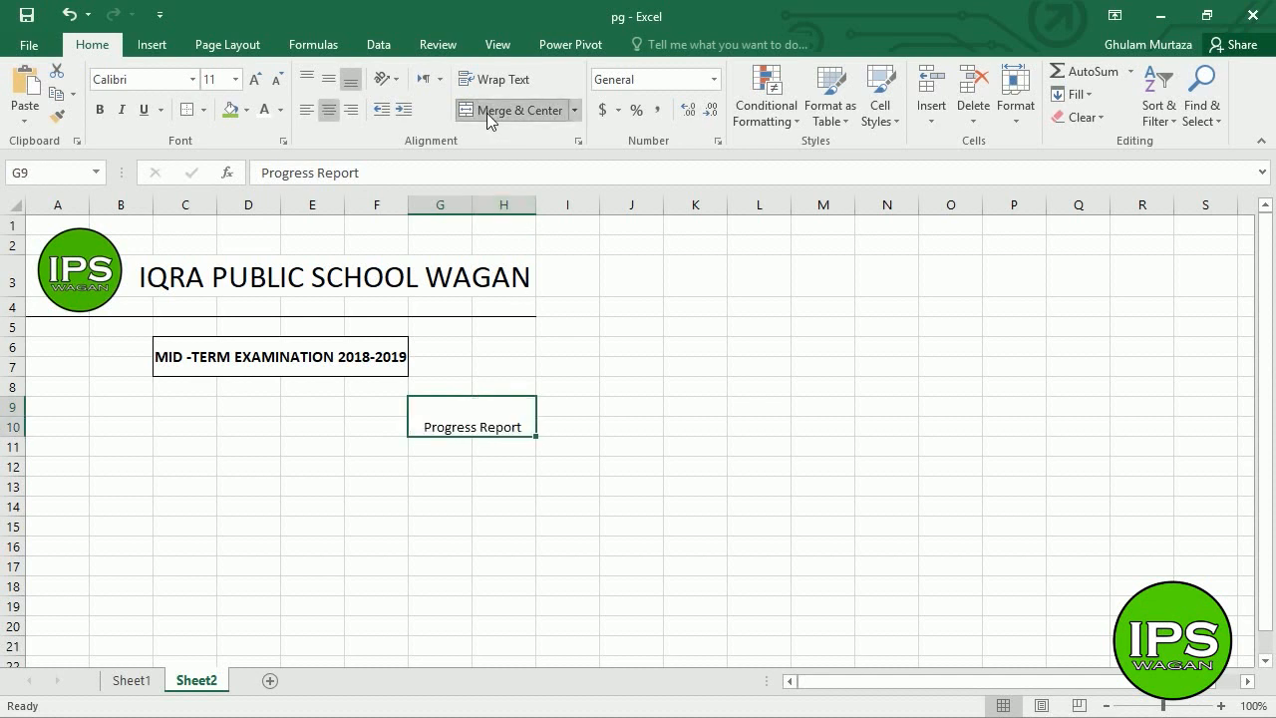
click(321, 82)
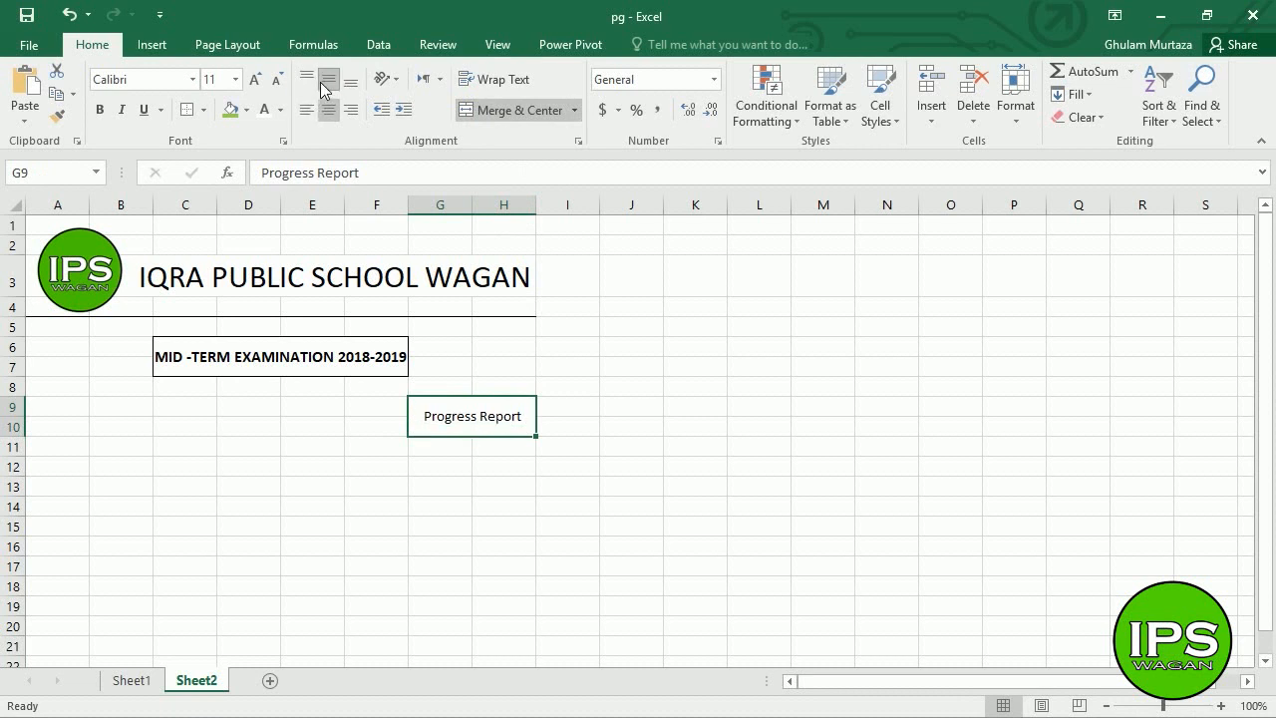
click(233, 111)
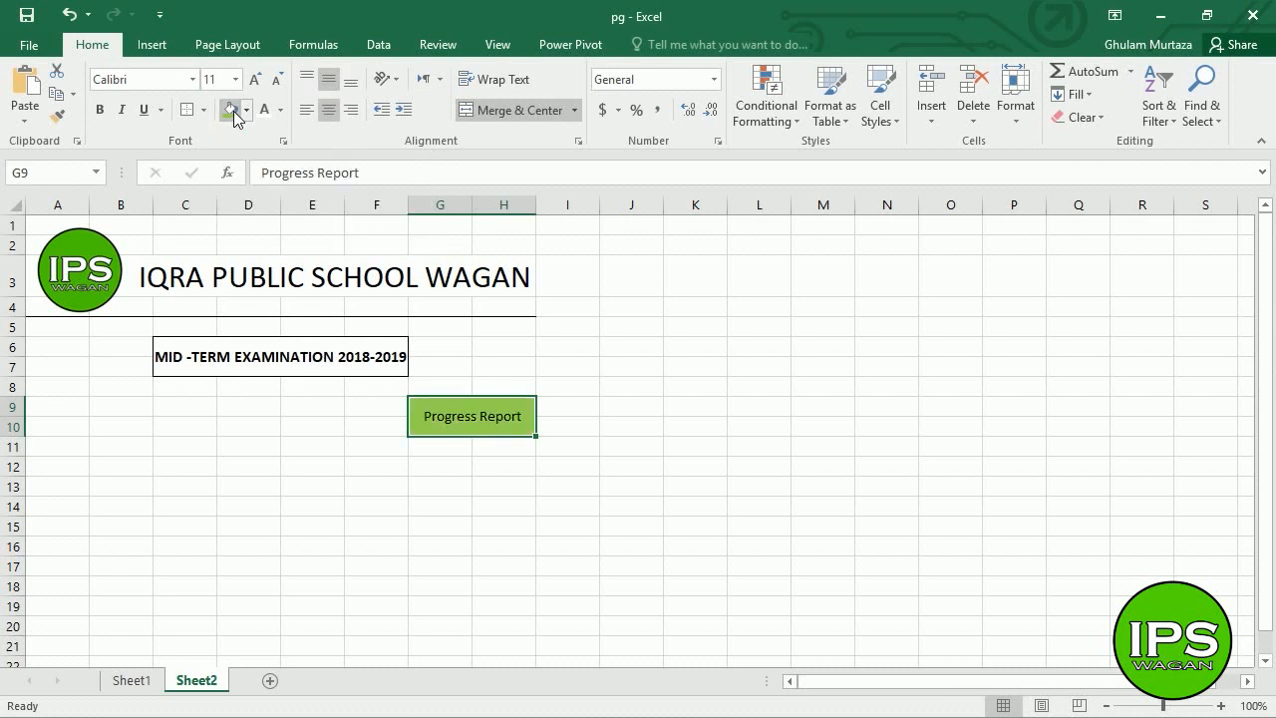
click(49, 414)
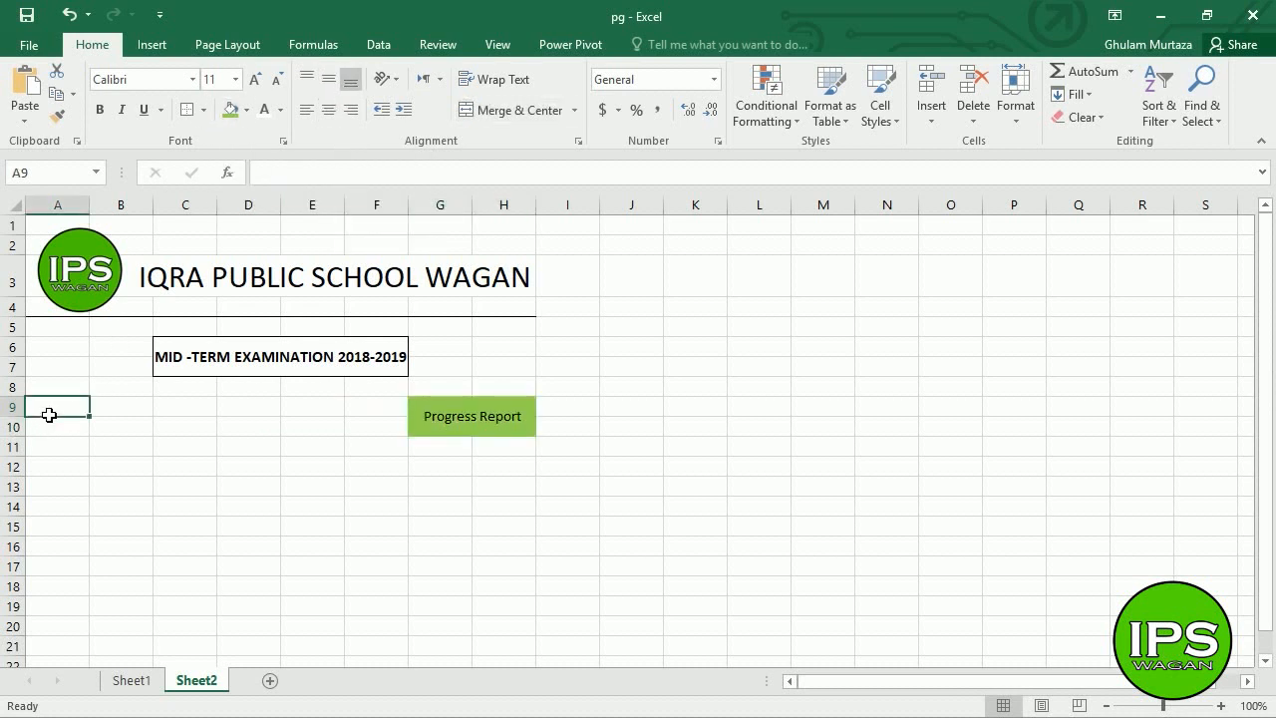
- Type 'Seat No' in A9 and compare it with the Seat No. cell on Sheet1
text(Seat )
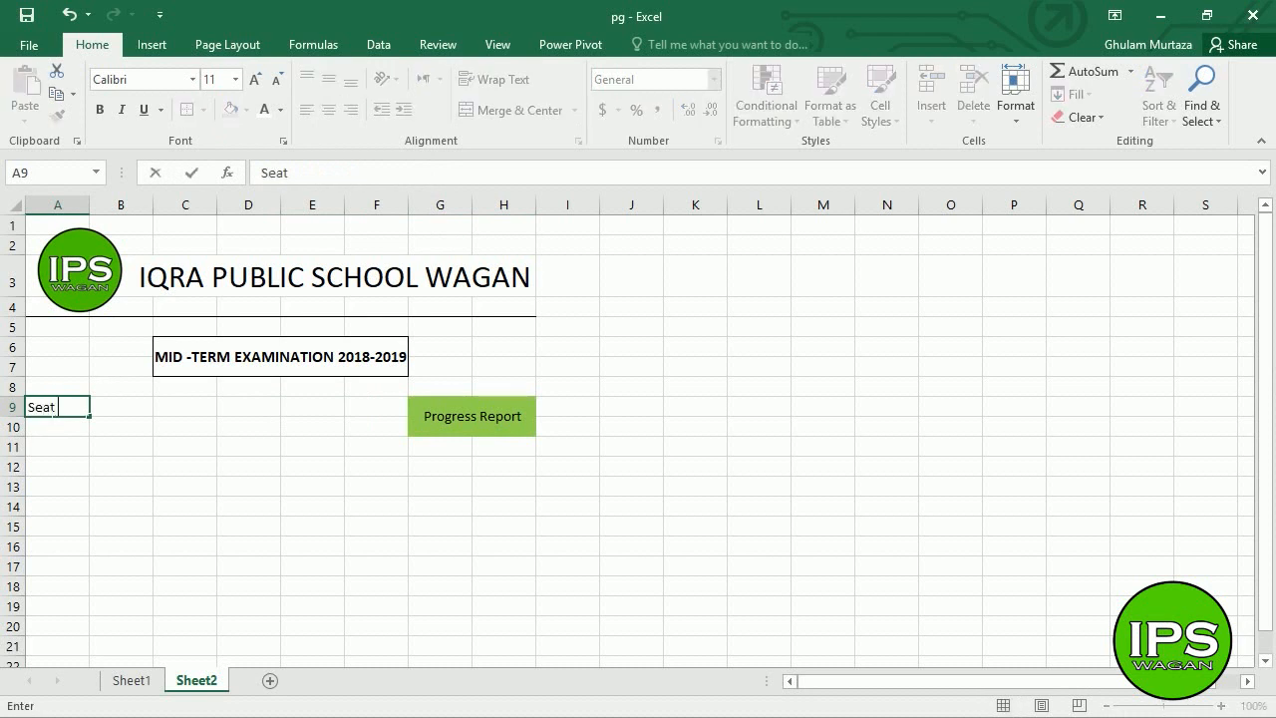
text(No.)
key(Return)
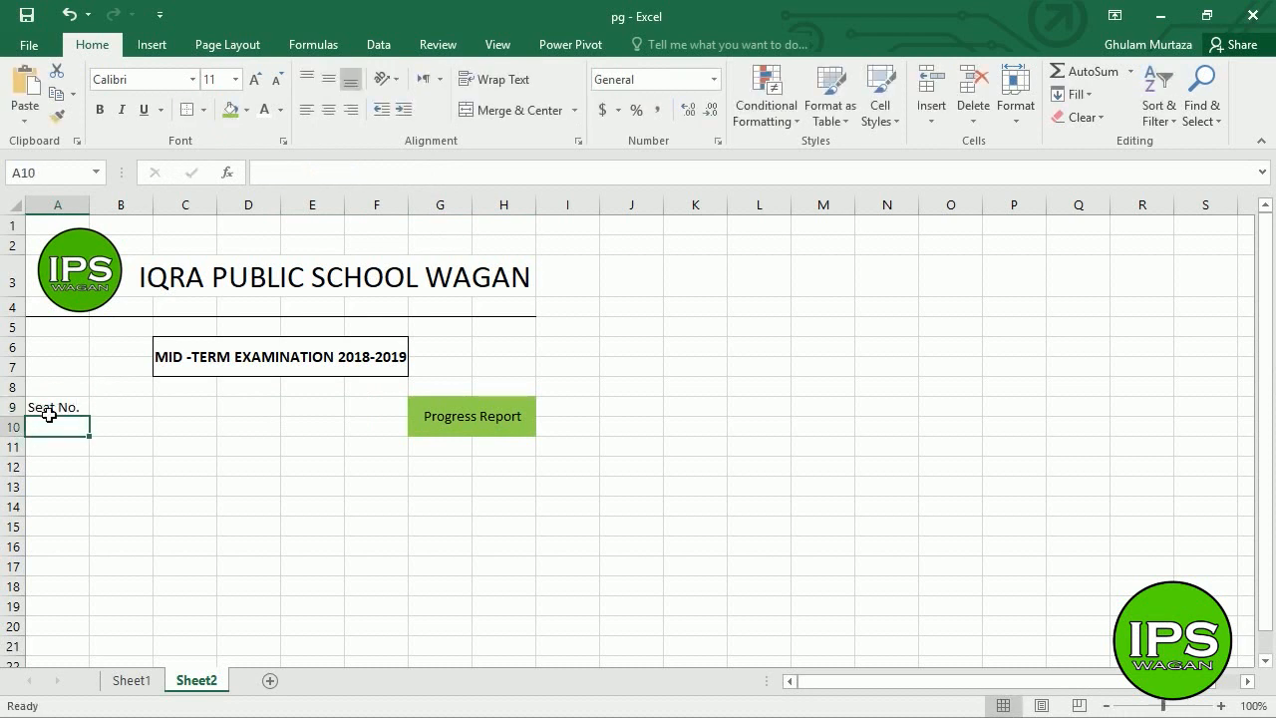
click(48, 414)
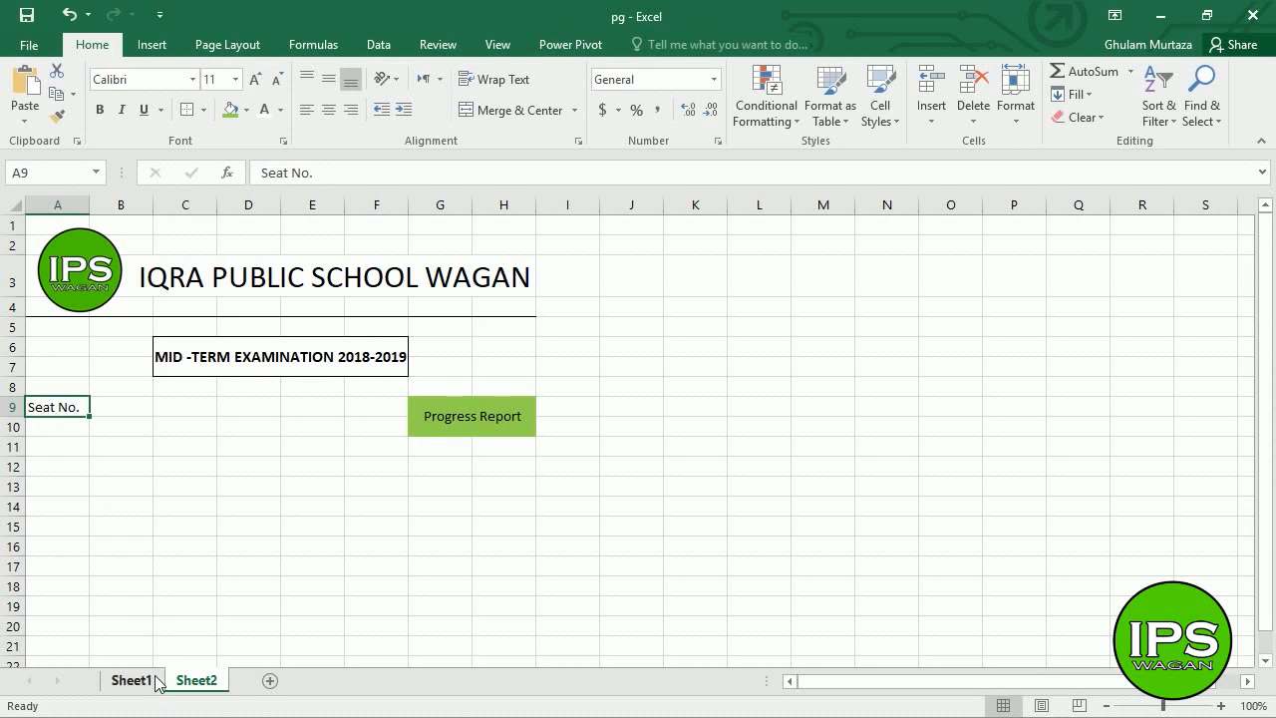
click(132, 680)
click(72, 427)
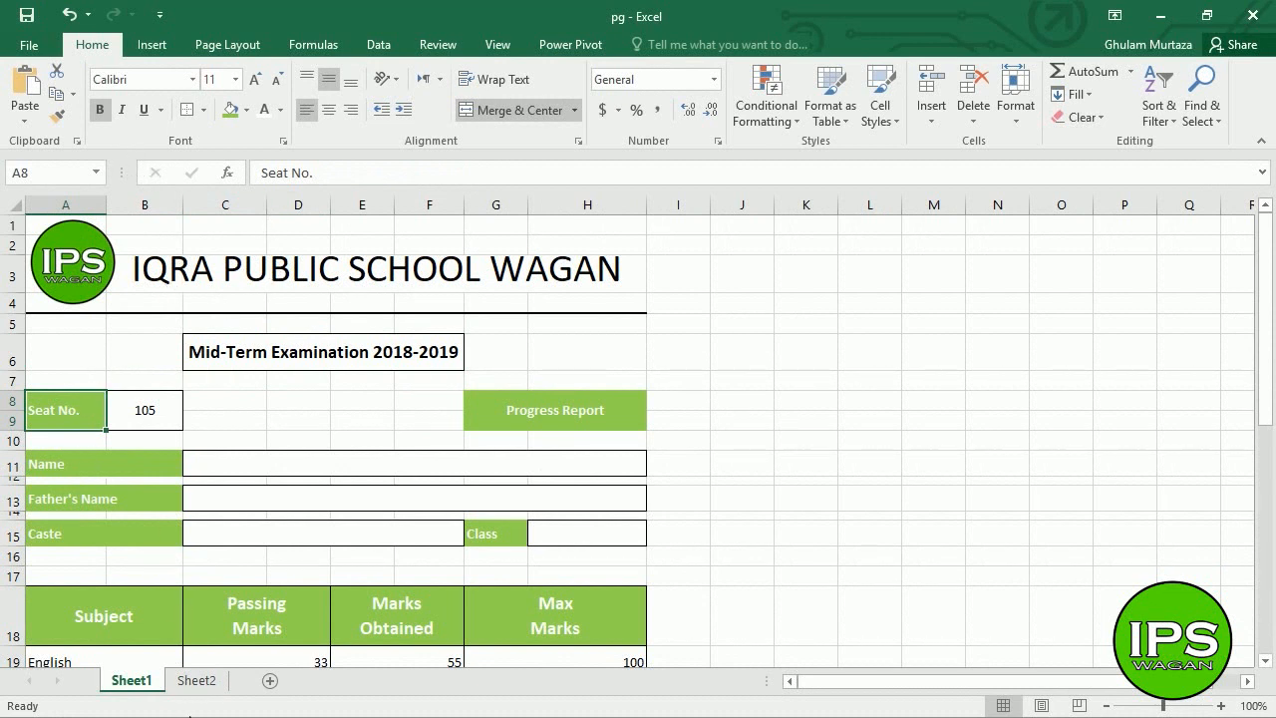
click(198, 684)
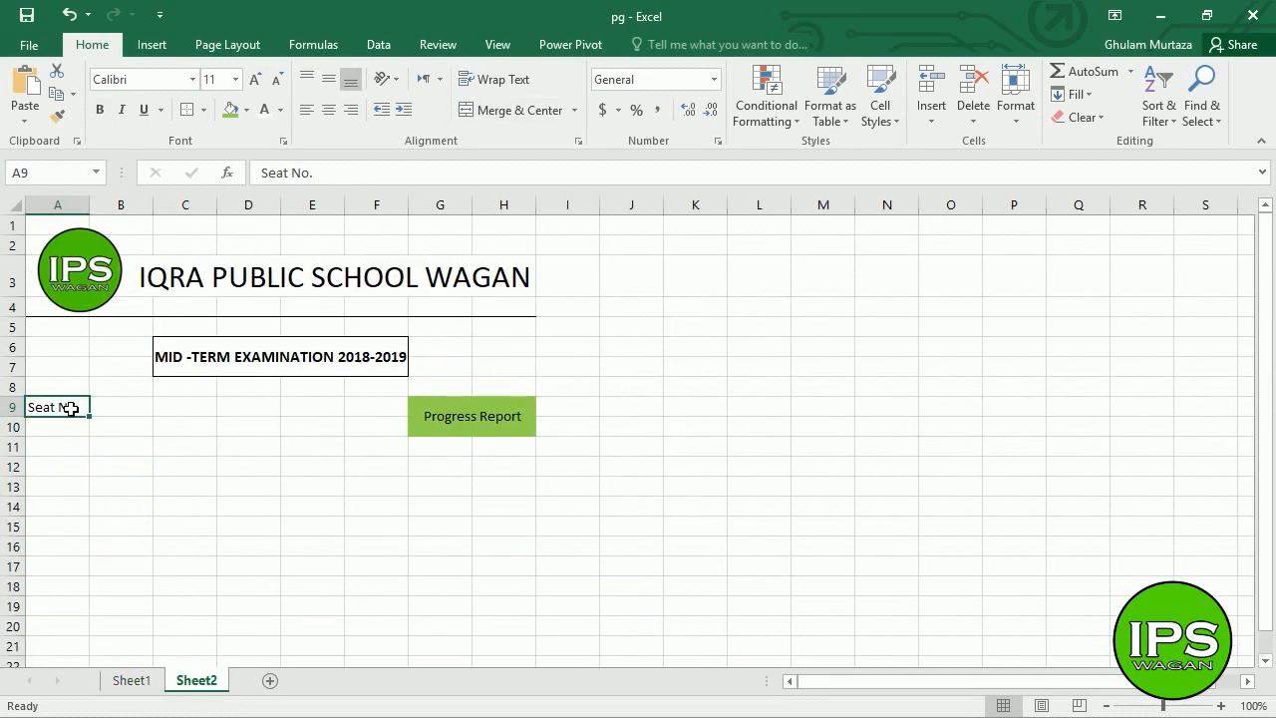
- Merge A9:A10 and B9:B10, each vertically centred
drag(68, 415, 66, 426)
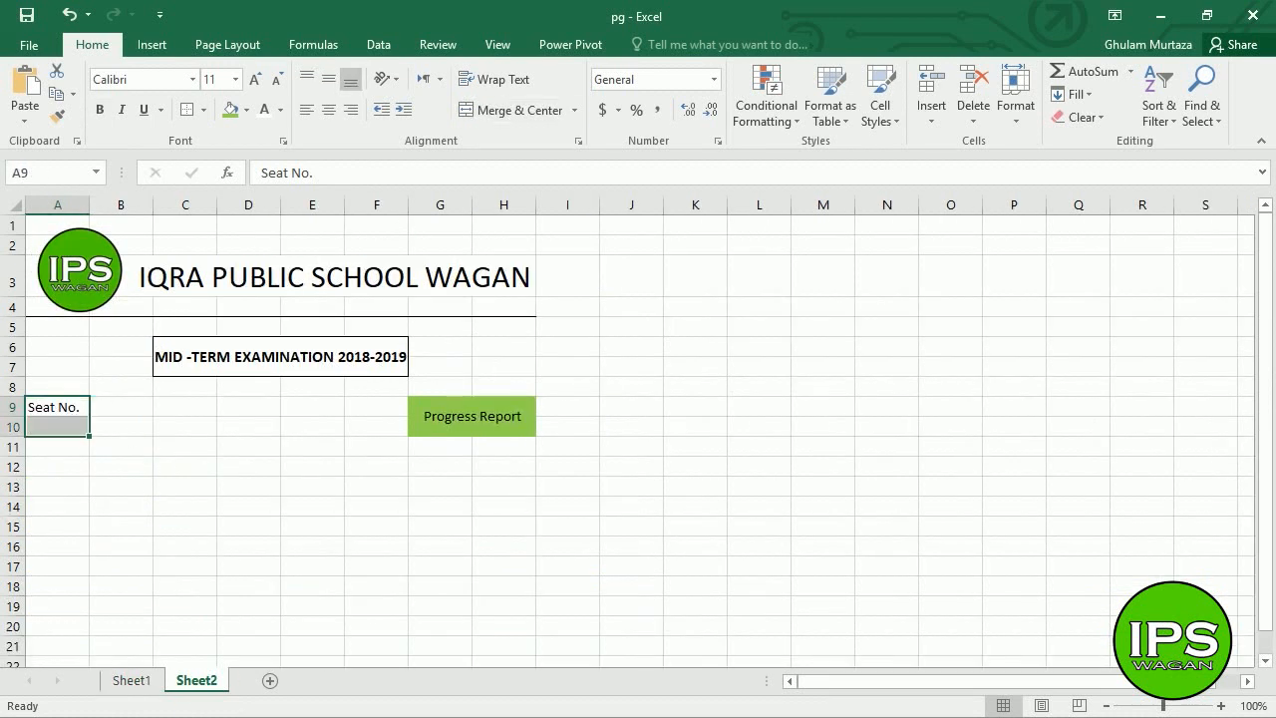
click(486, 118)
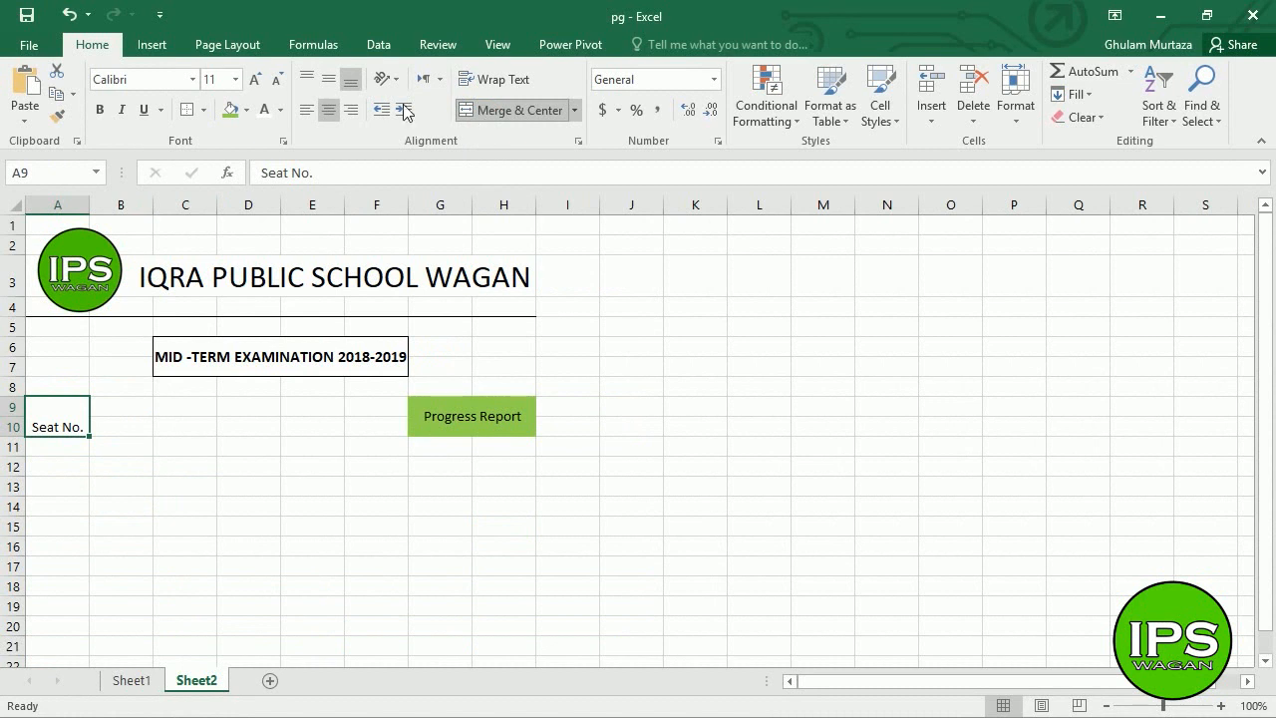
click(332, 82)
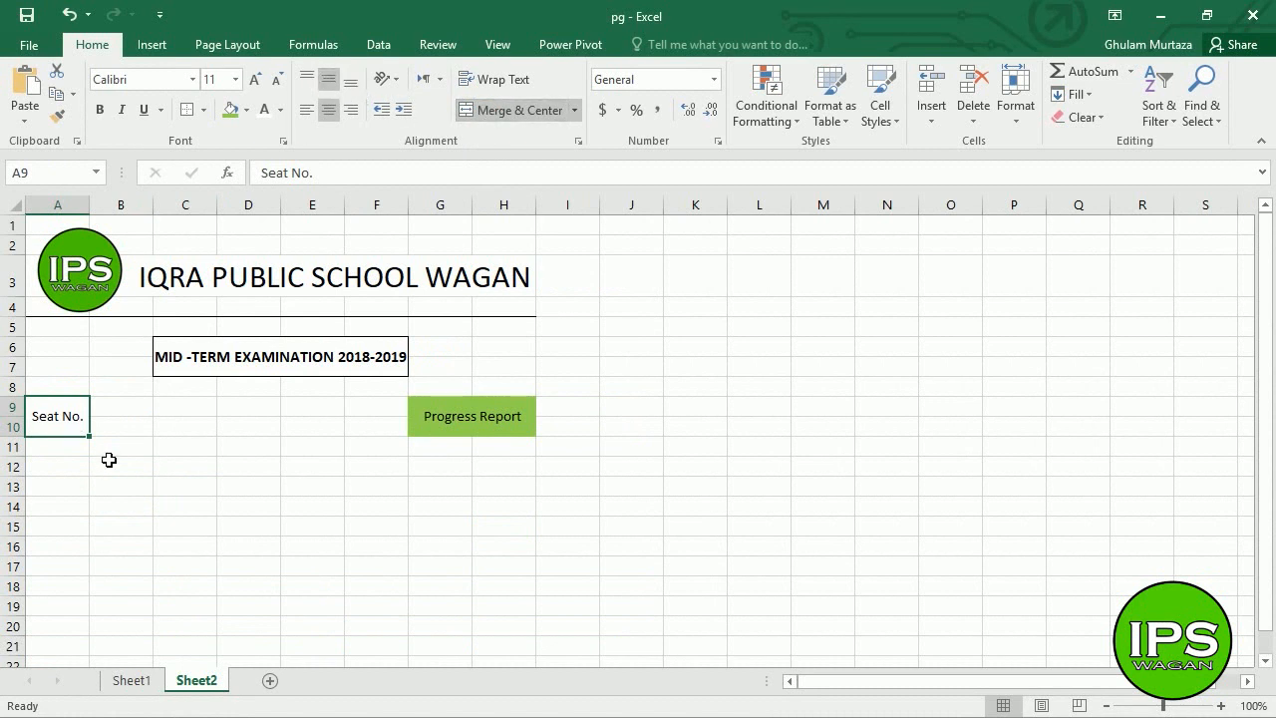
click(130, 414)
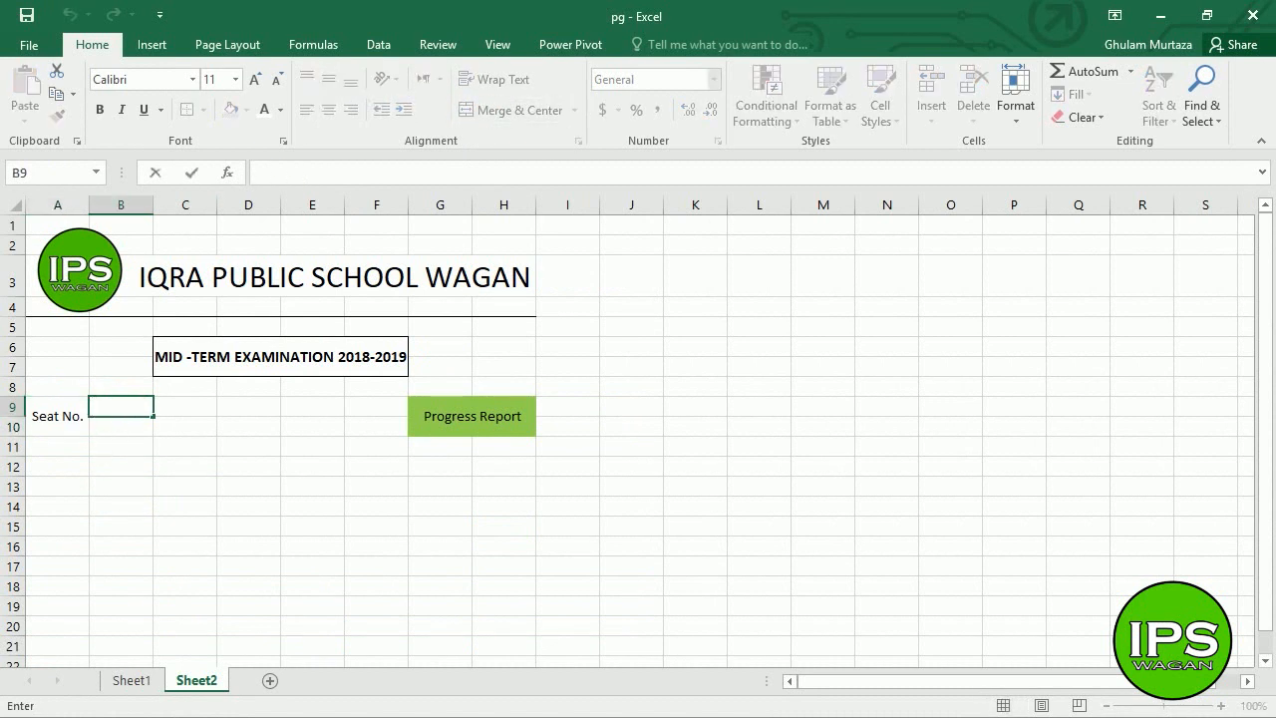
click(146, 473)
drag(135, 408, 145, 429)
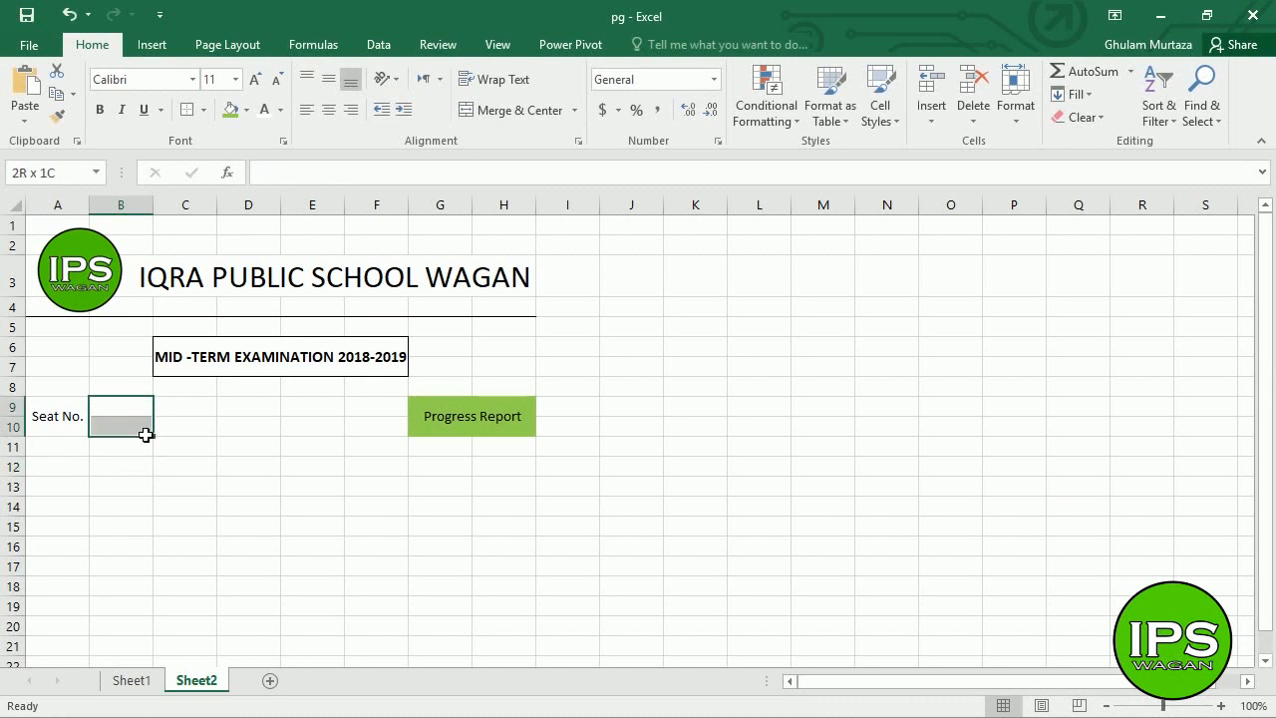
click(484, 112)
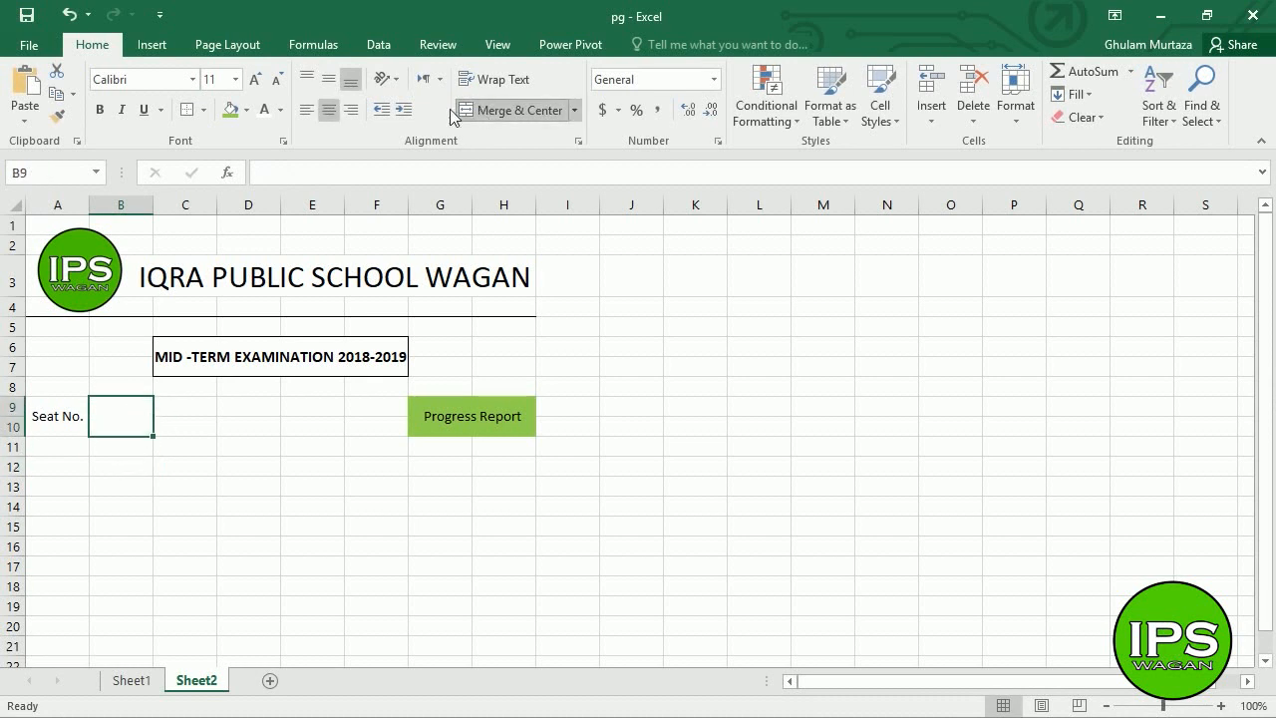
click(333, 85)
- Give Seat No. green fill with bold white text, and make Progress Report bold white
click(57, 431)
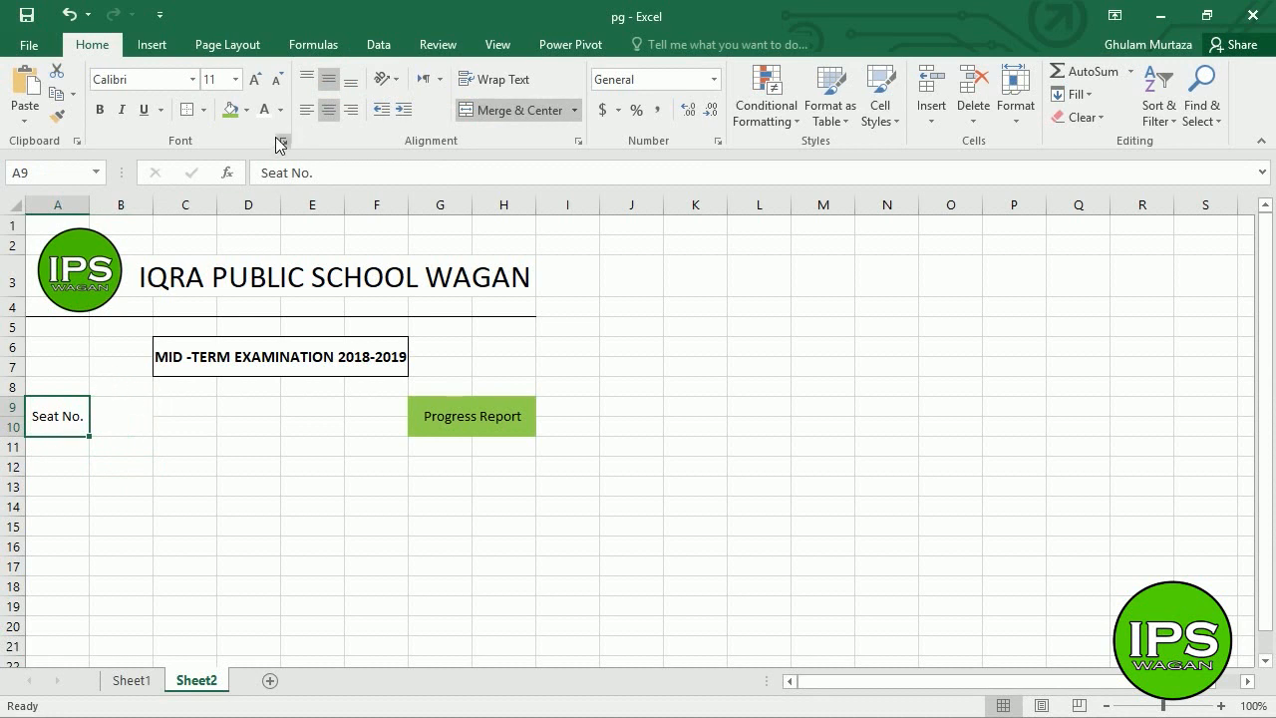
click(229, 111)
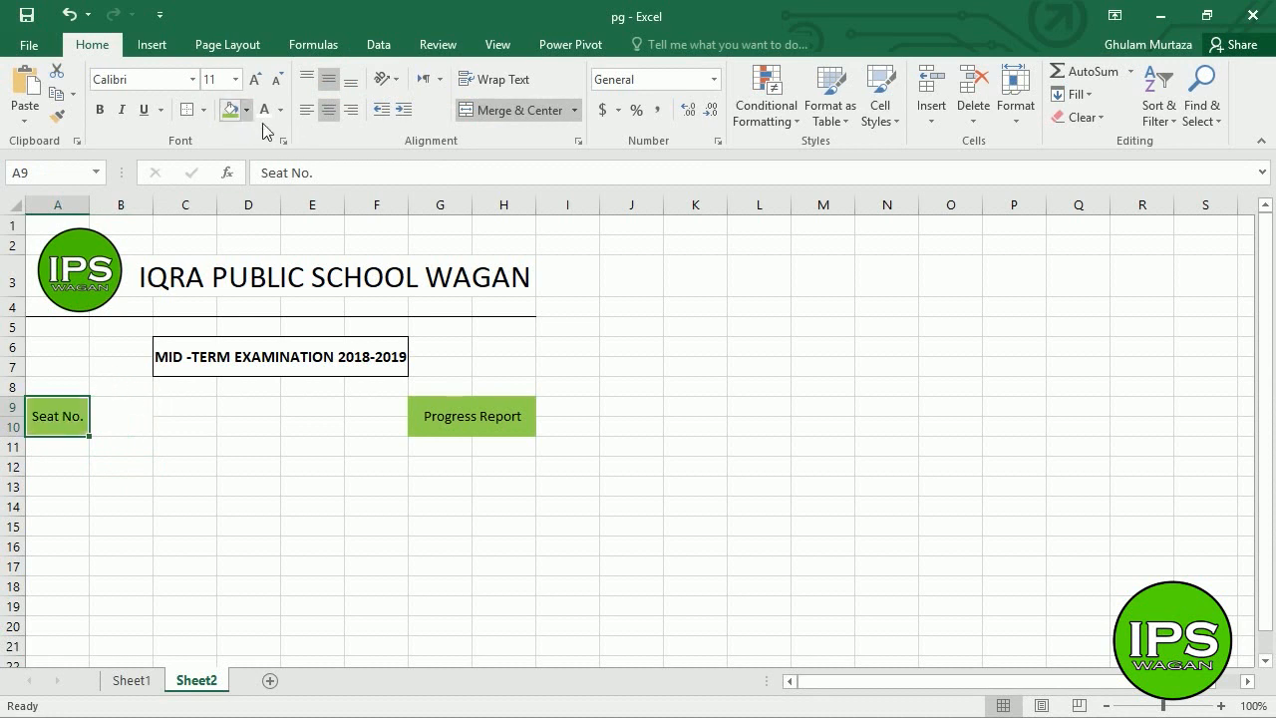
click(265, 110)
click(99, 110)
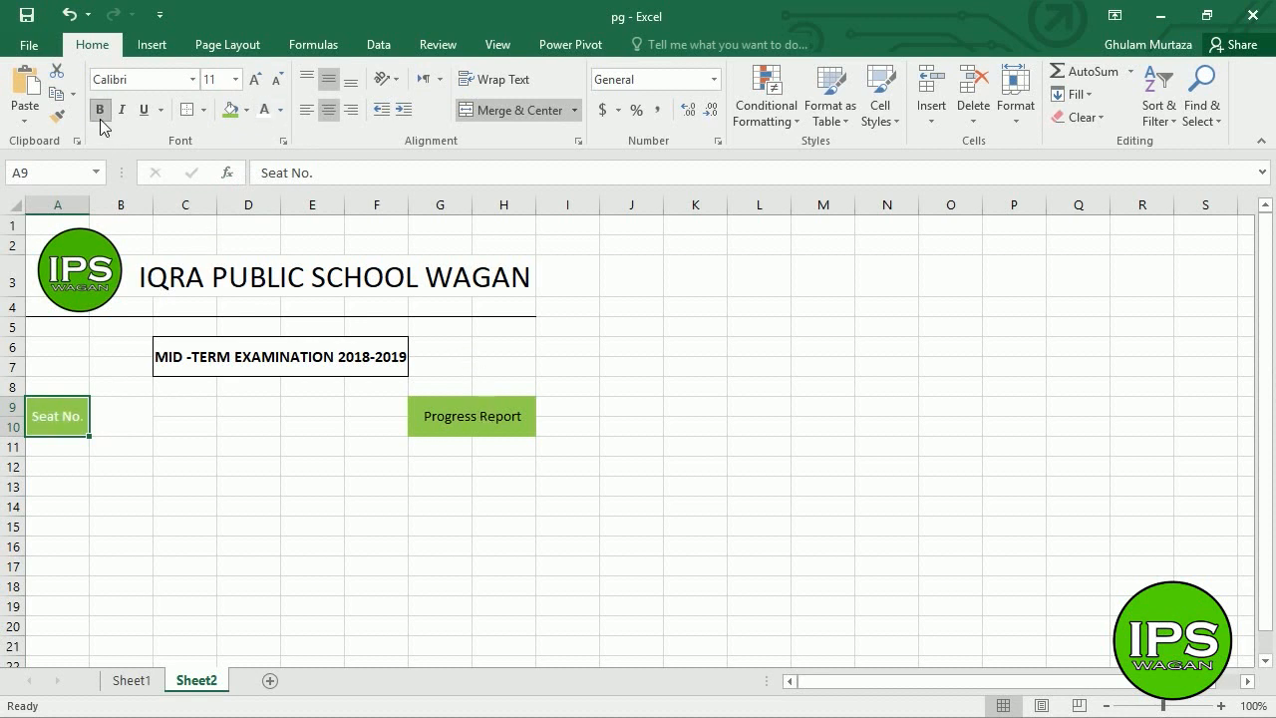
click(427, 419)
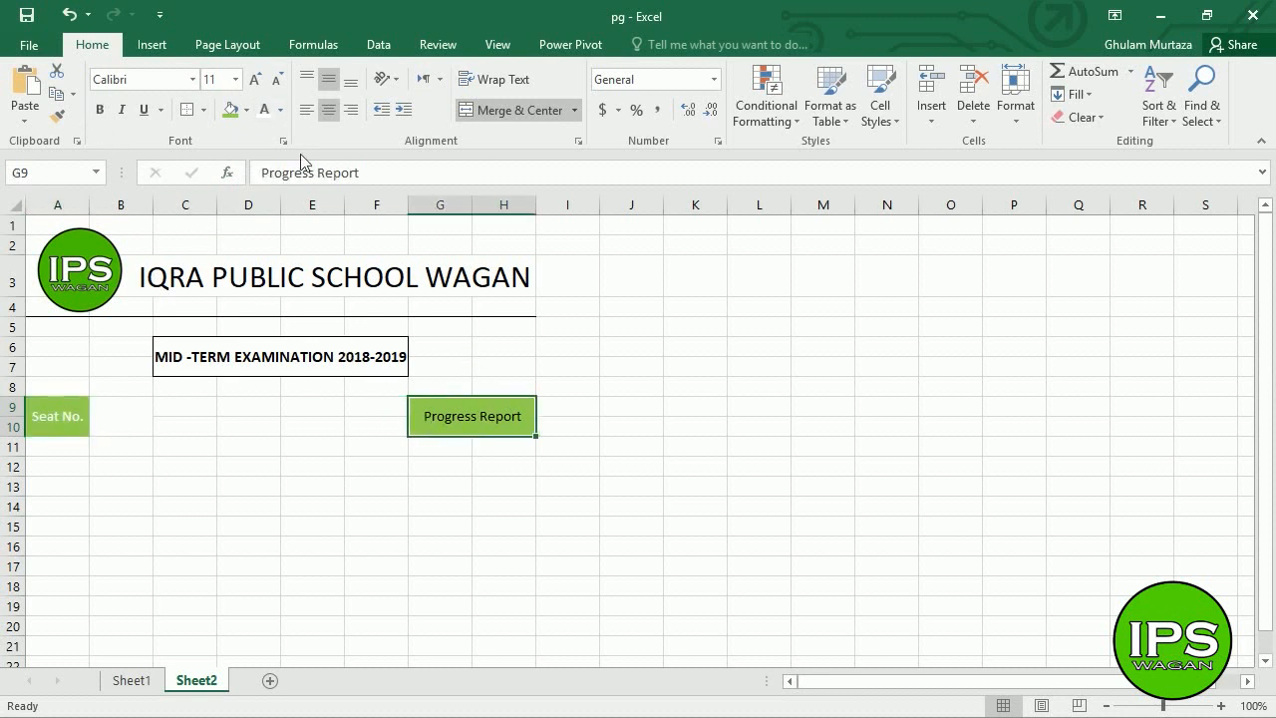
click(265, 110)
click(100, 111)
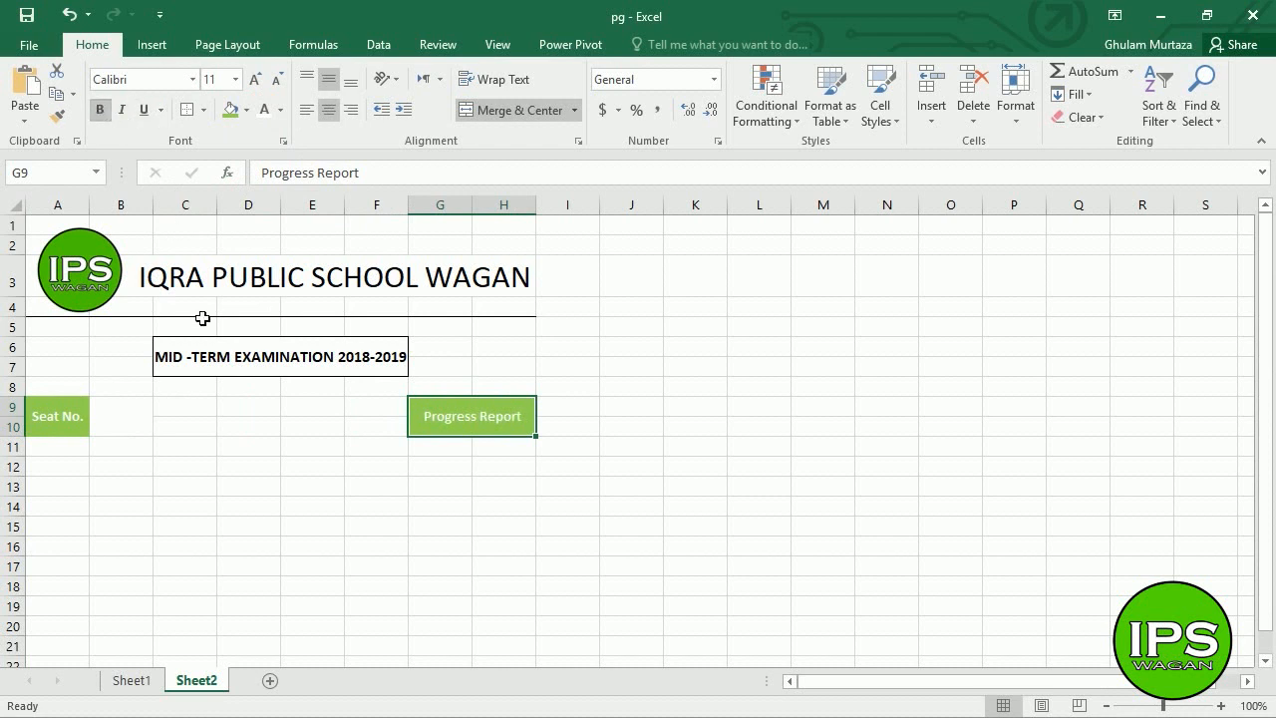
click(136, 415)
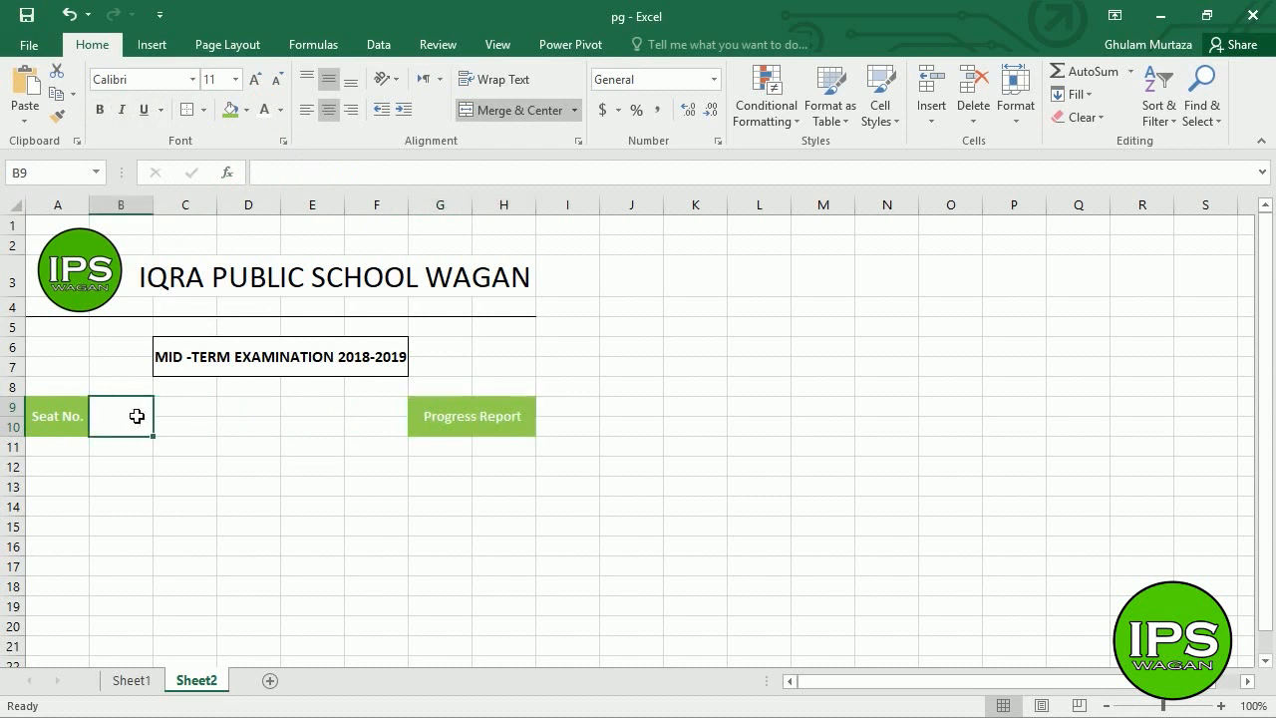
- Apply Outside Borders to the merged B9:B10 seat-number box
click(204, 110)
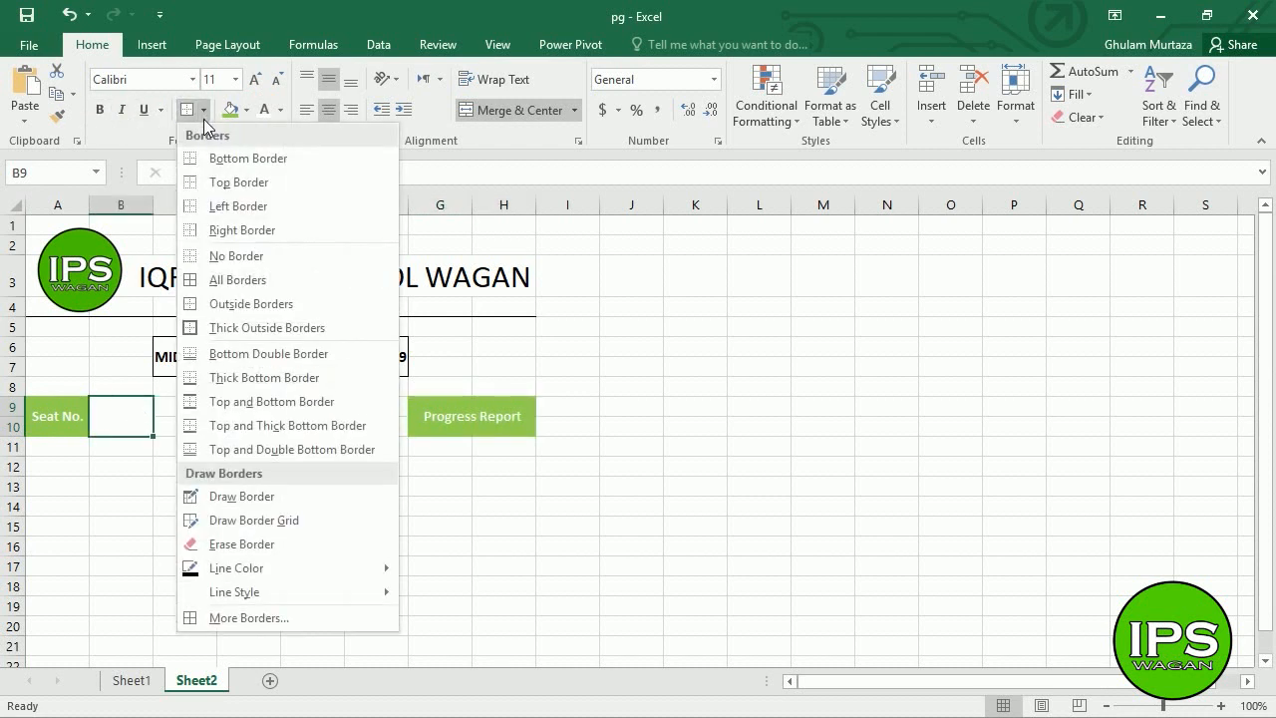
click(249, 304)
click(200, 411)
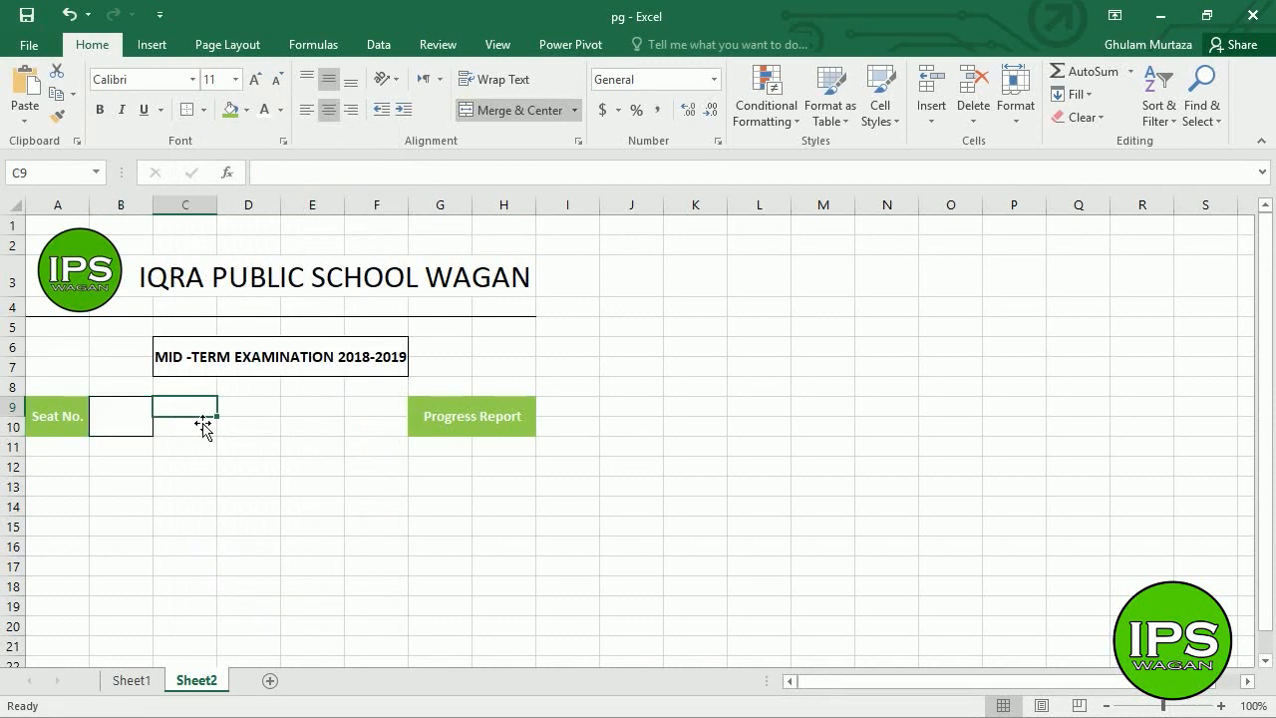
click(137, 421)
click(169, 489)
click(131, 419)
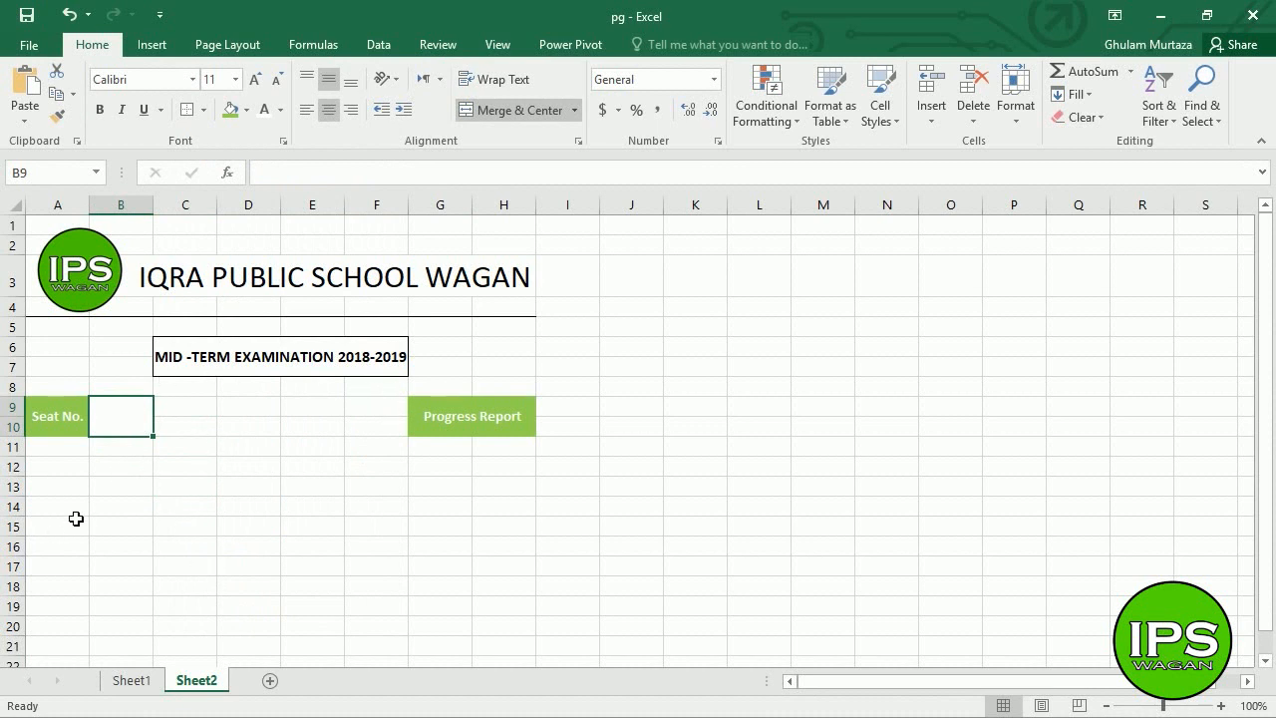
- Compare against Sheet1's layout, then enter the Name label in A12 on Sheet2
click(60, 471)
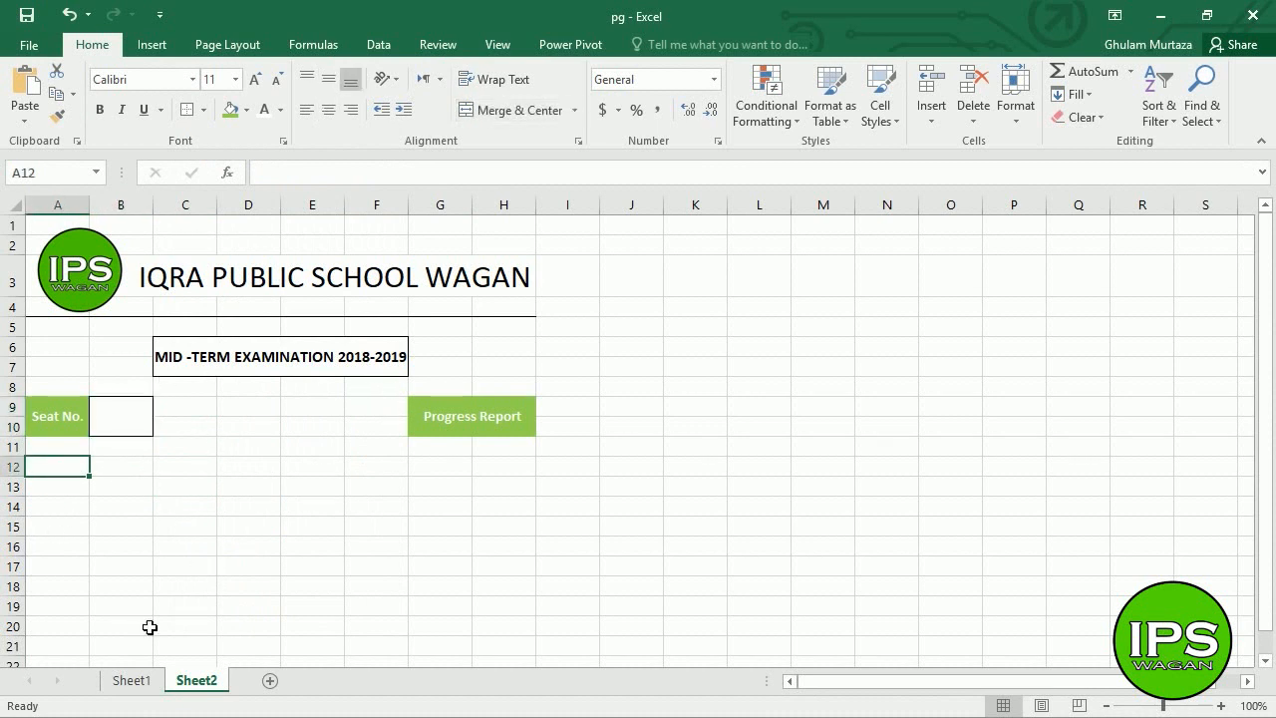
click(130, 682)
click(82, 473)
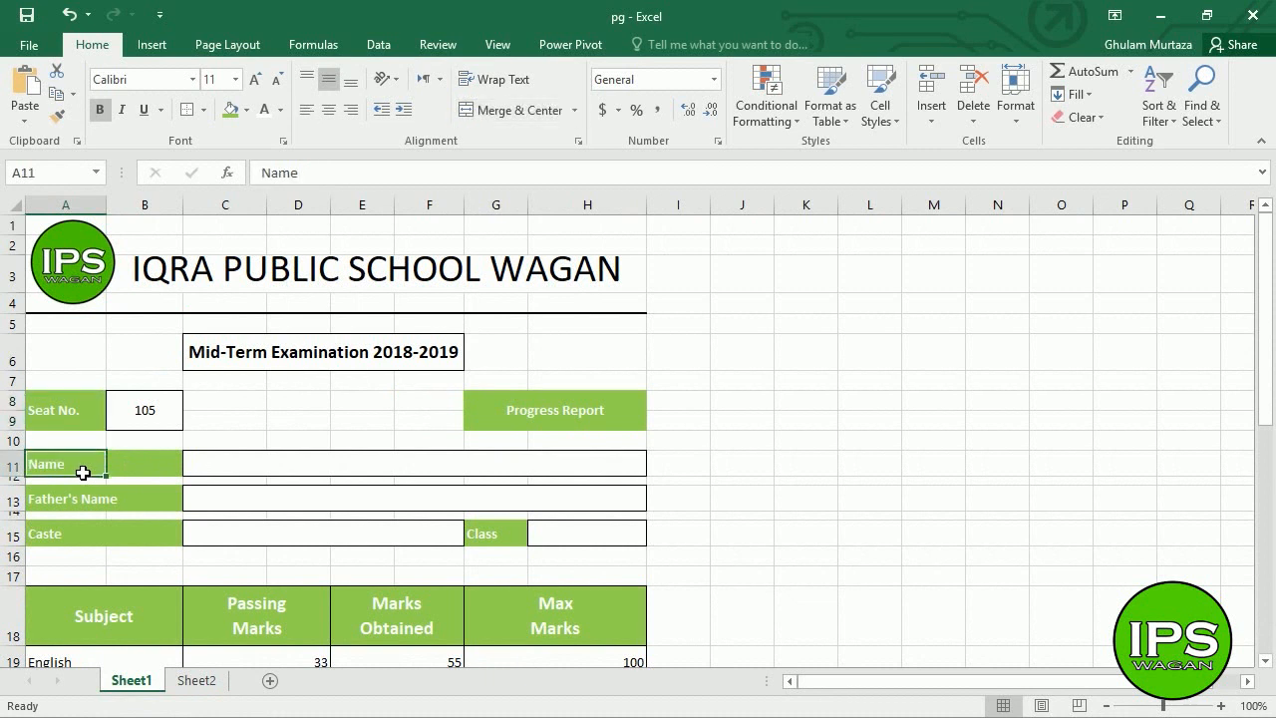
click(204, 680)
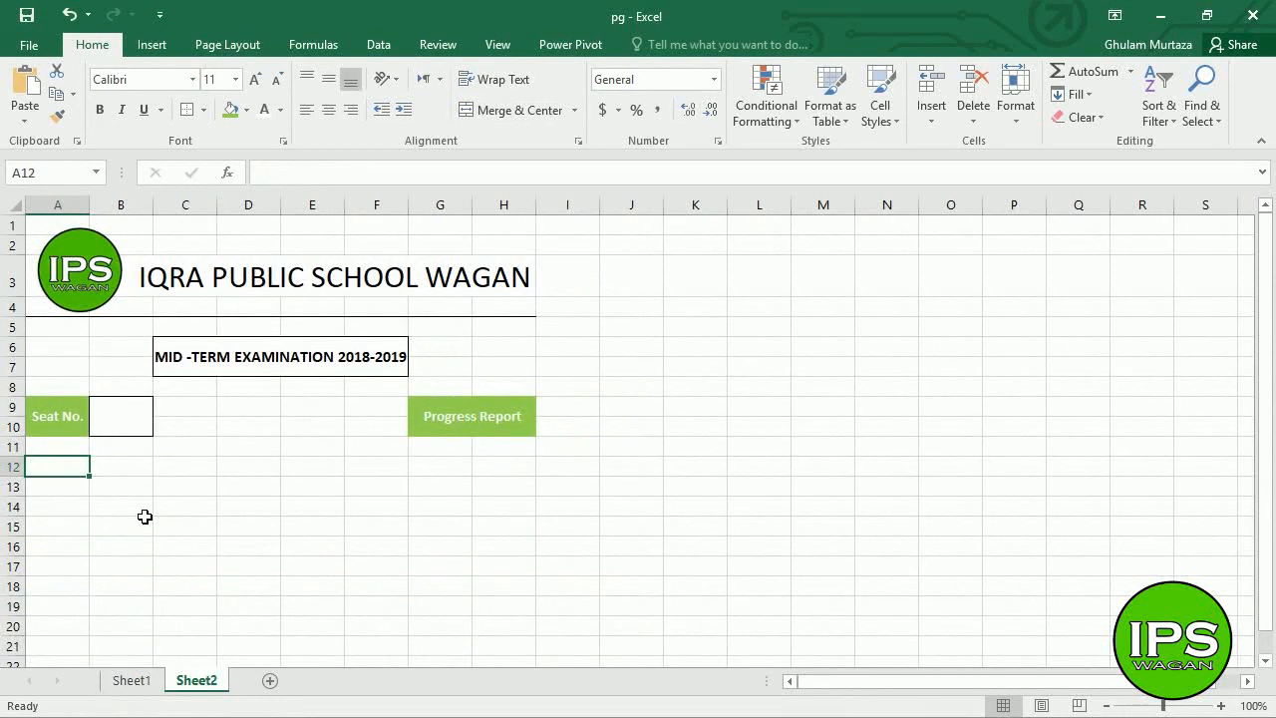
click(130, 680)
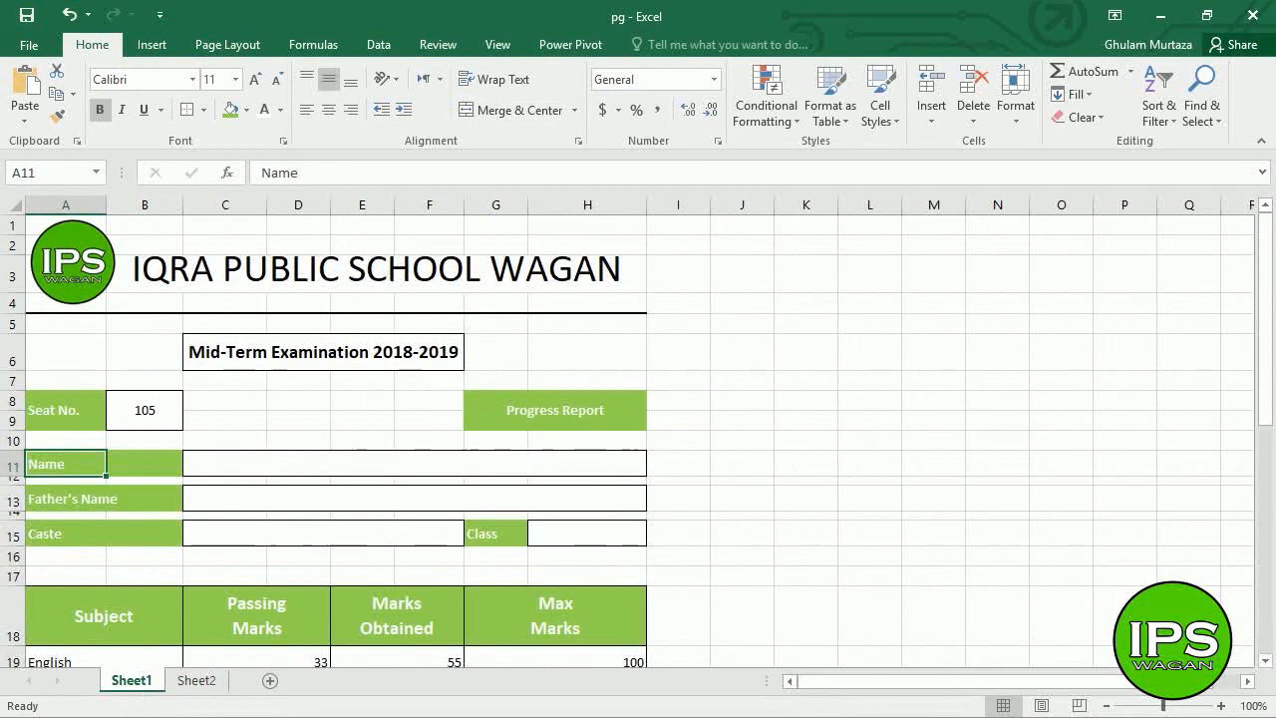
click(202, 678)
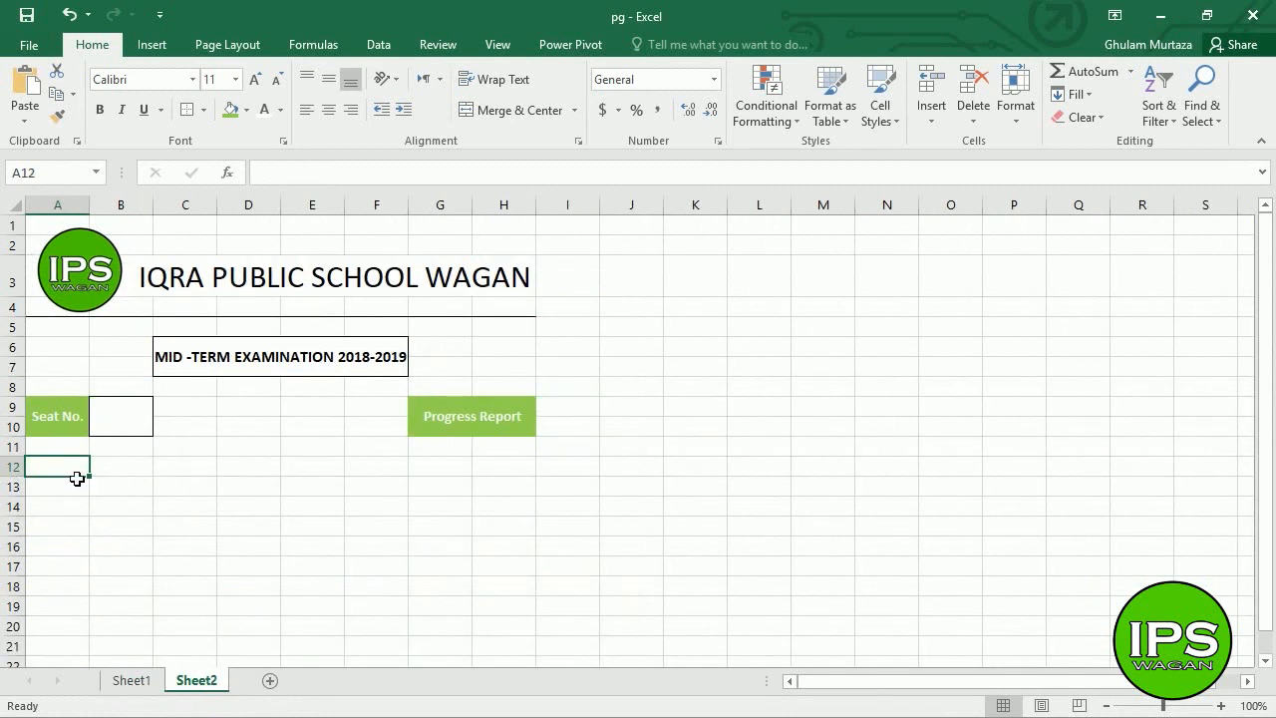
text(Name)
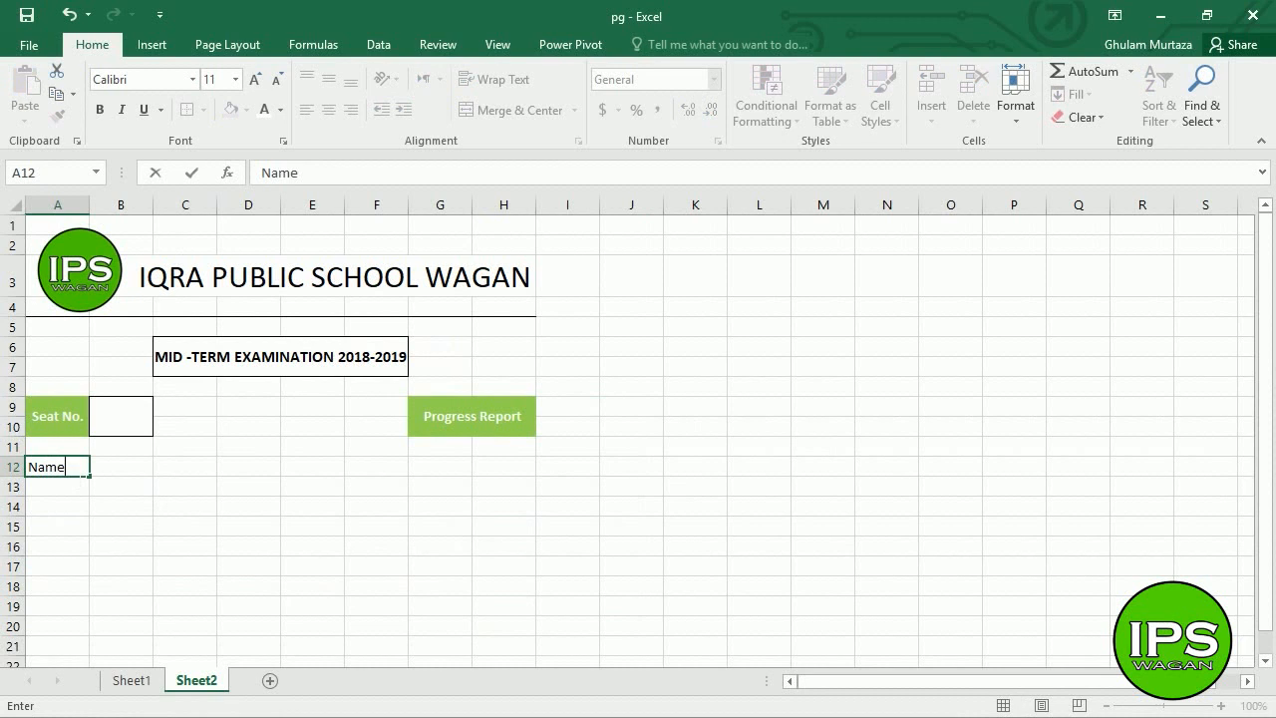
key(Right)
- Give A12:B12 a green fill with bold white text
key(Left)
key(shift+Right)
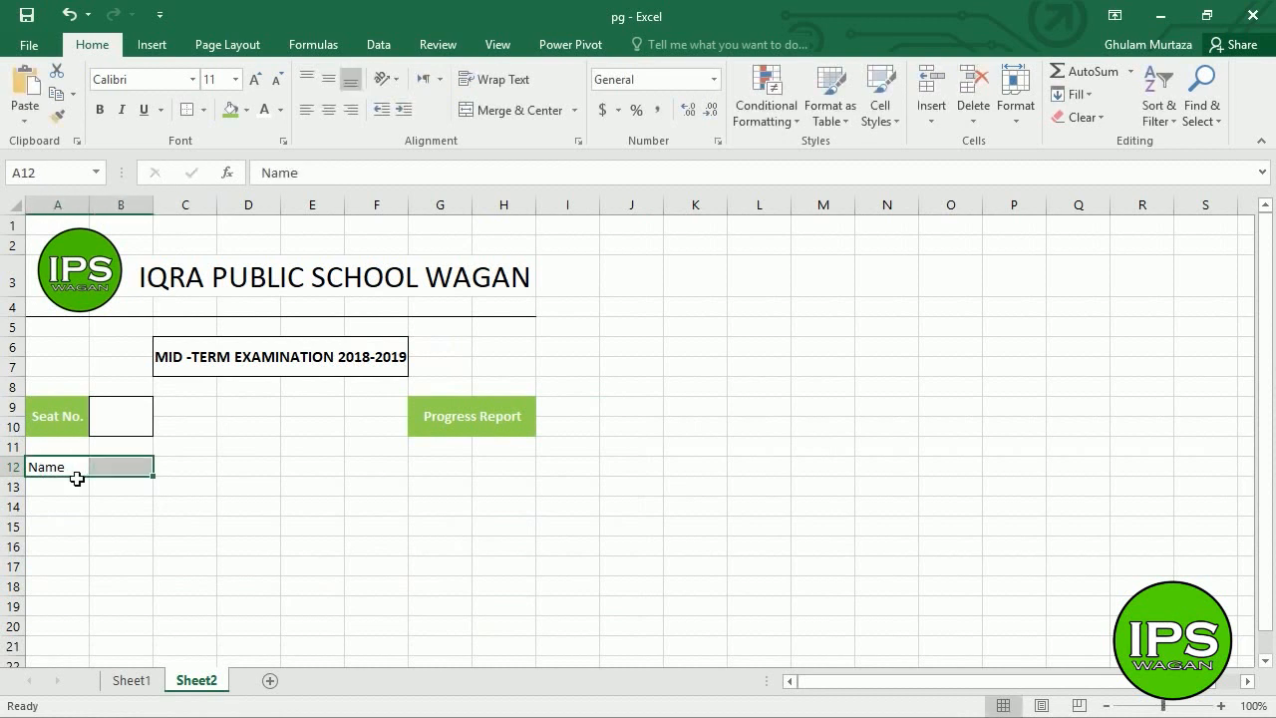
click(227, 111)
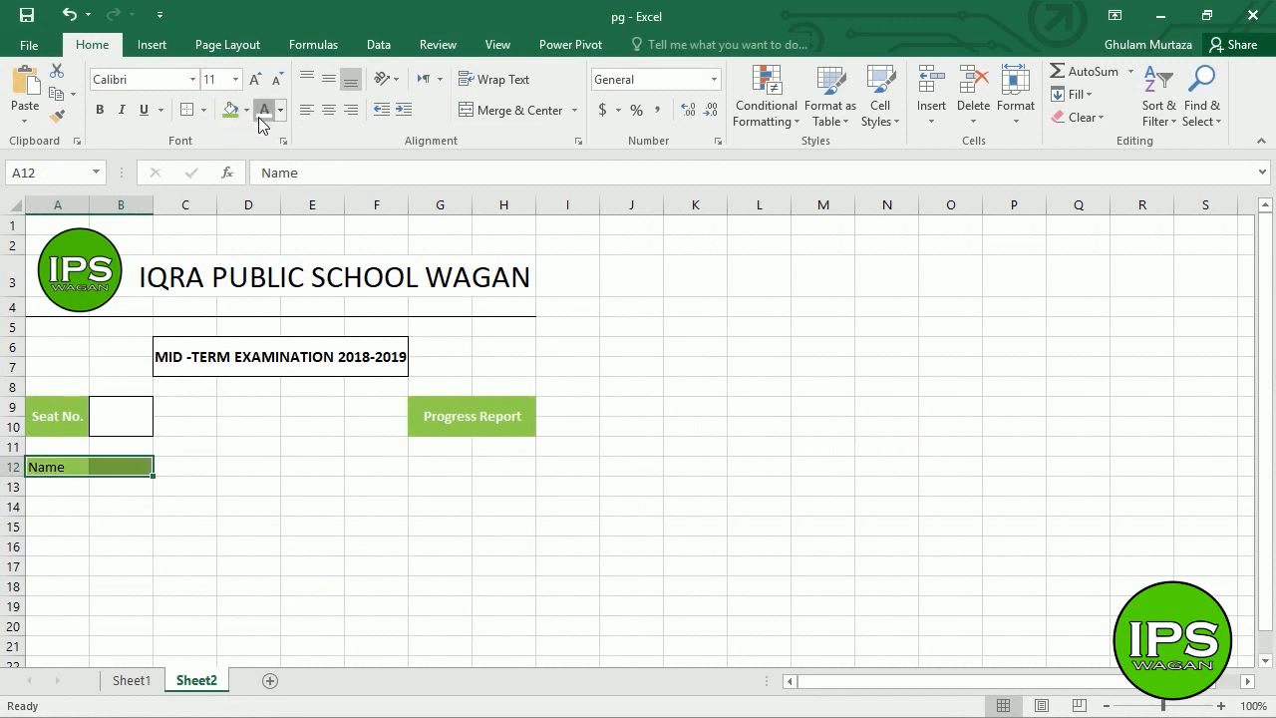
click(258, 117)
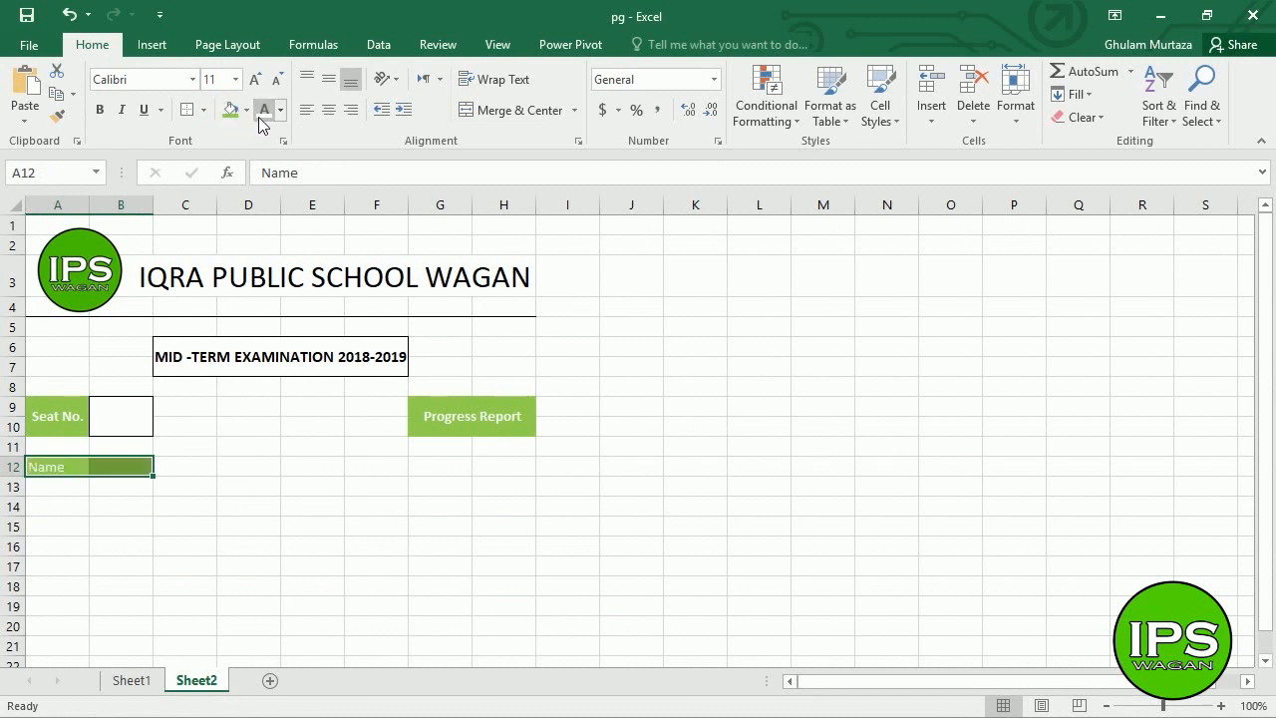
click(99, 113)
click(100, 526)
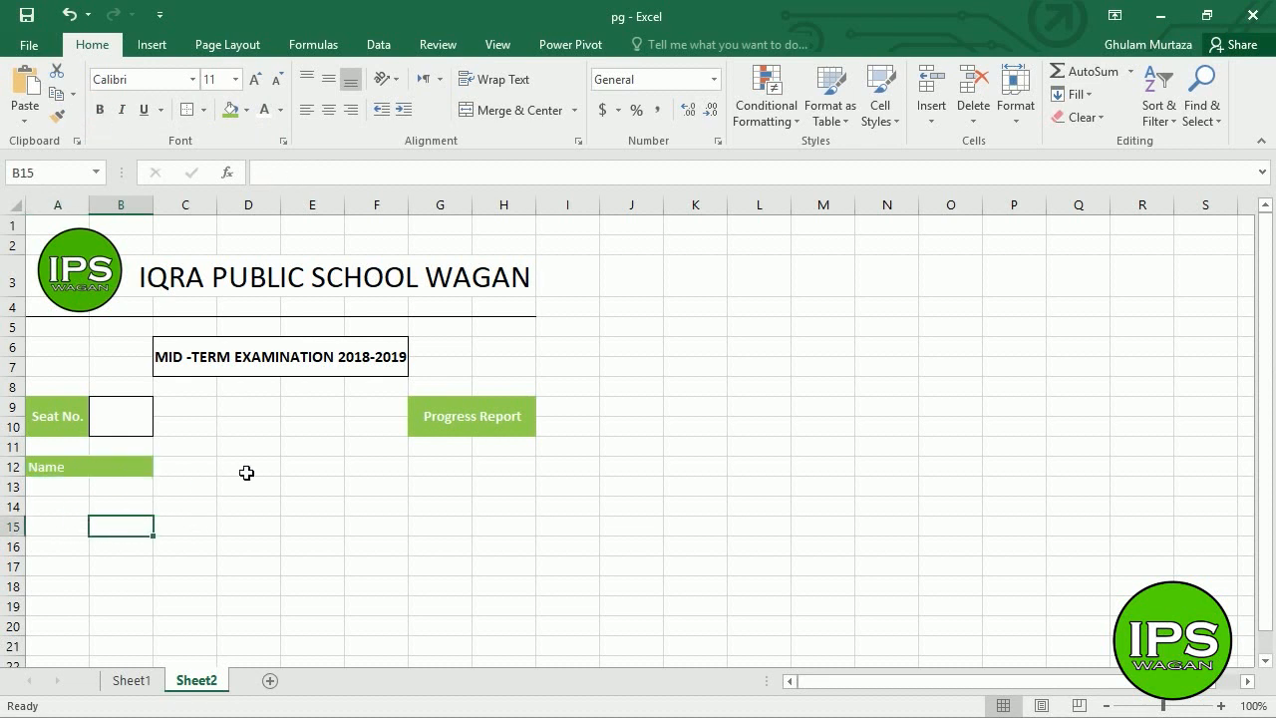
- Merge C12:H12 and enter the student's full name in it
drag(199, 470, 530, 478)
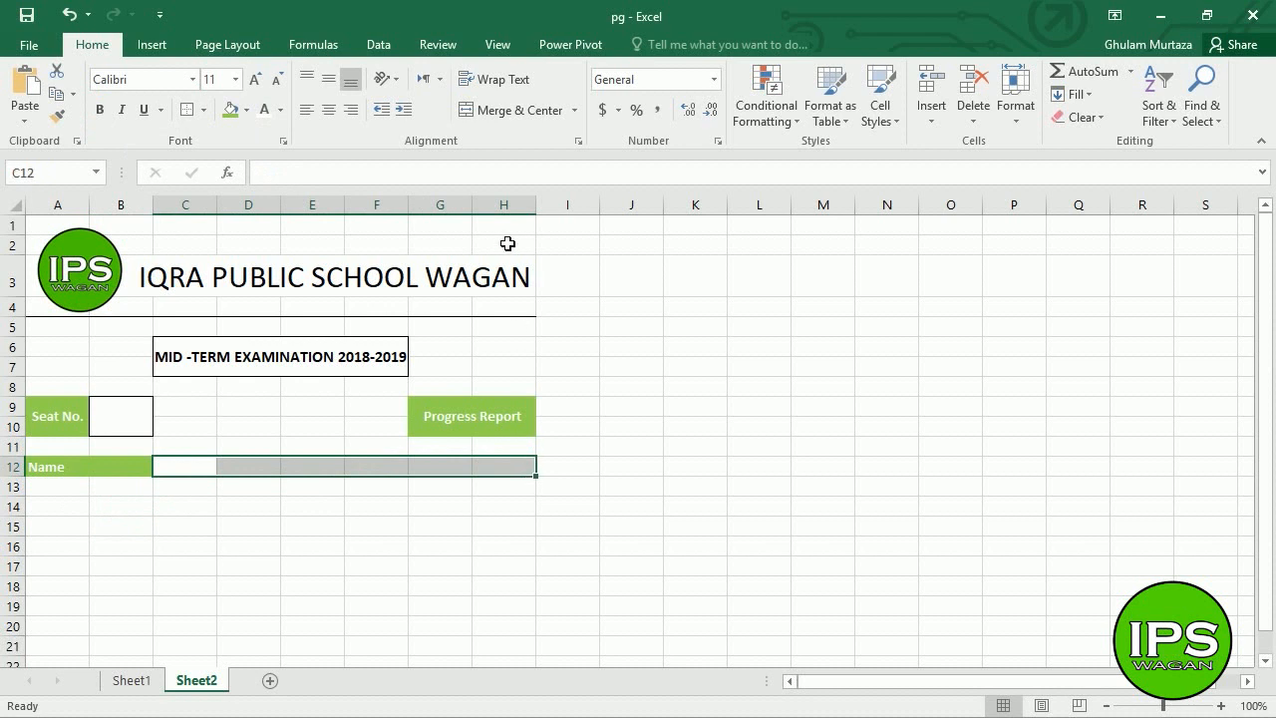
click(507, 111)
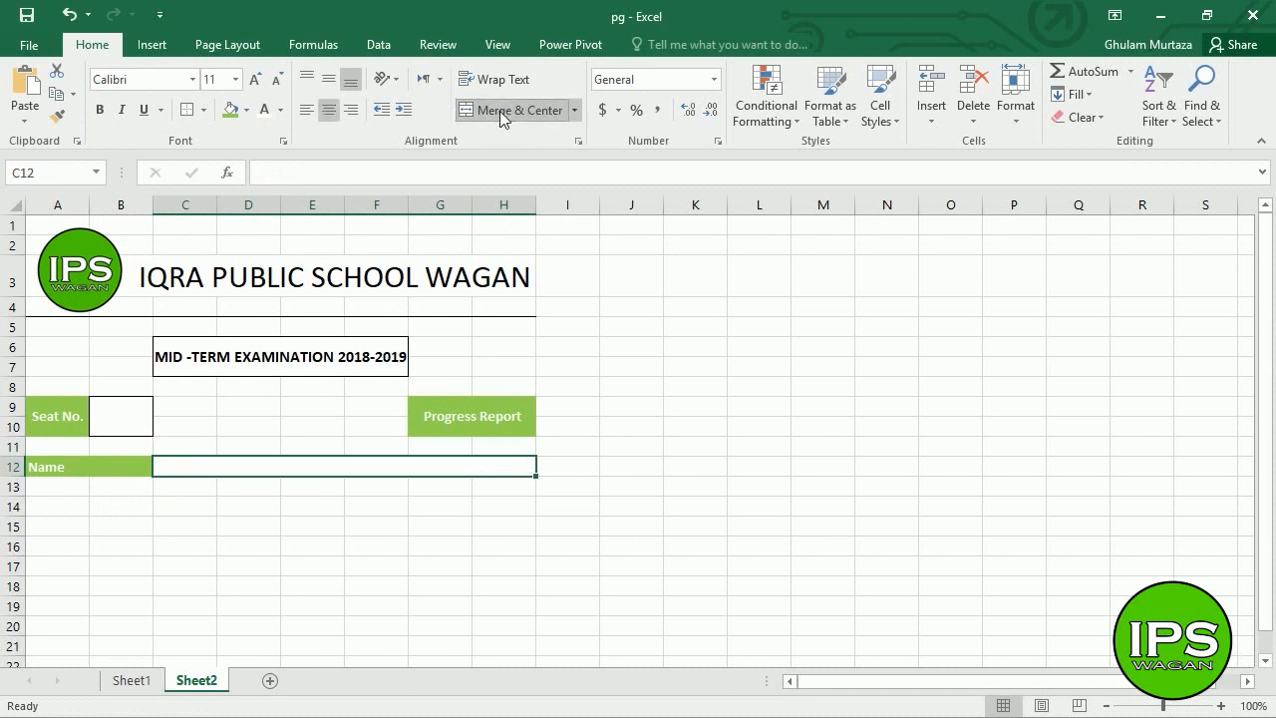
click(307, 447)
click(270, 476)
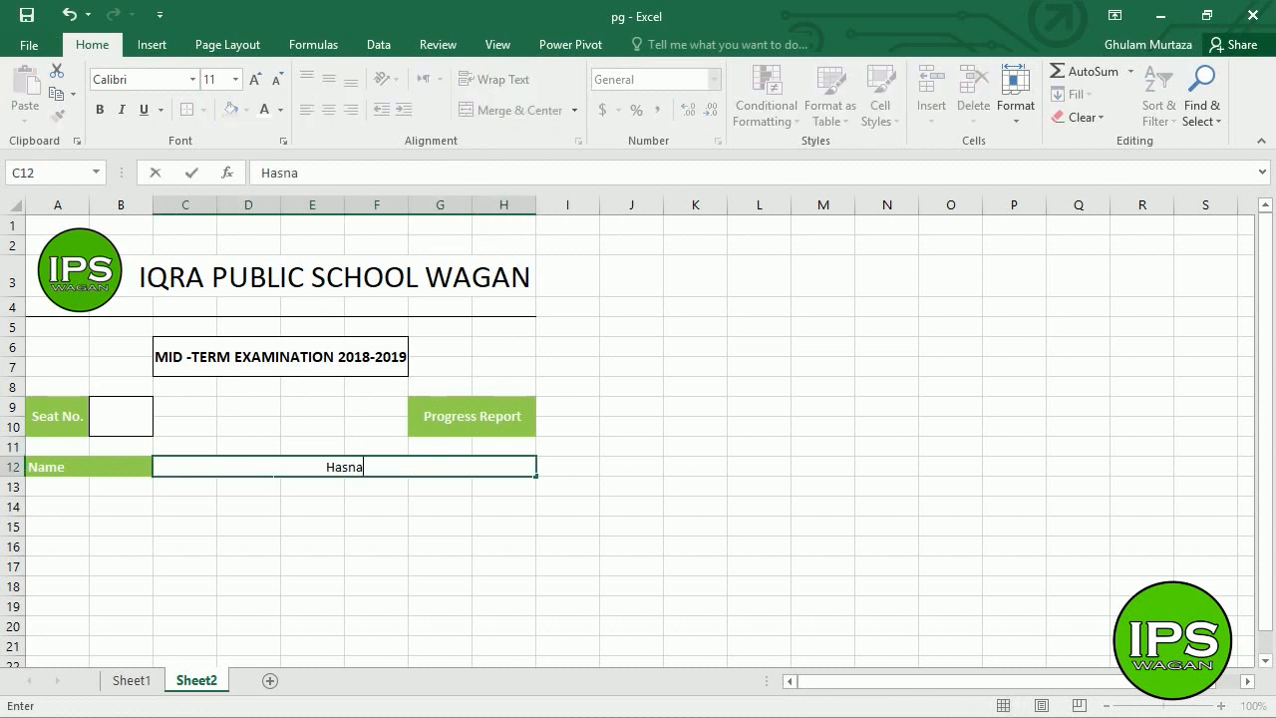
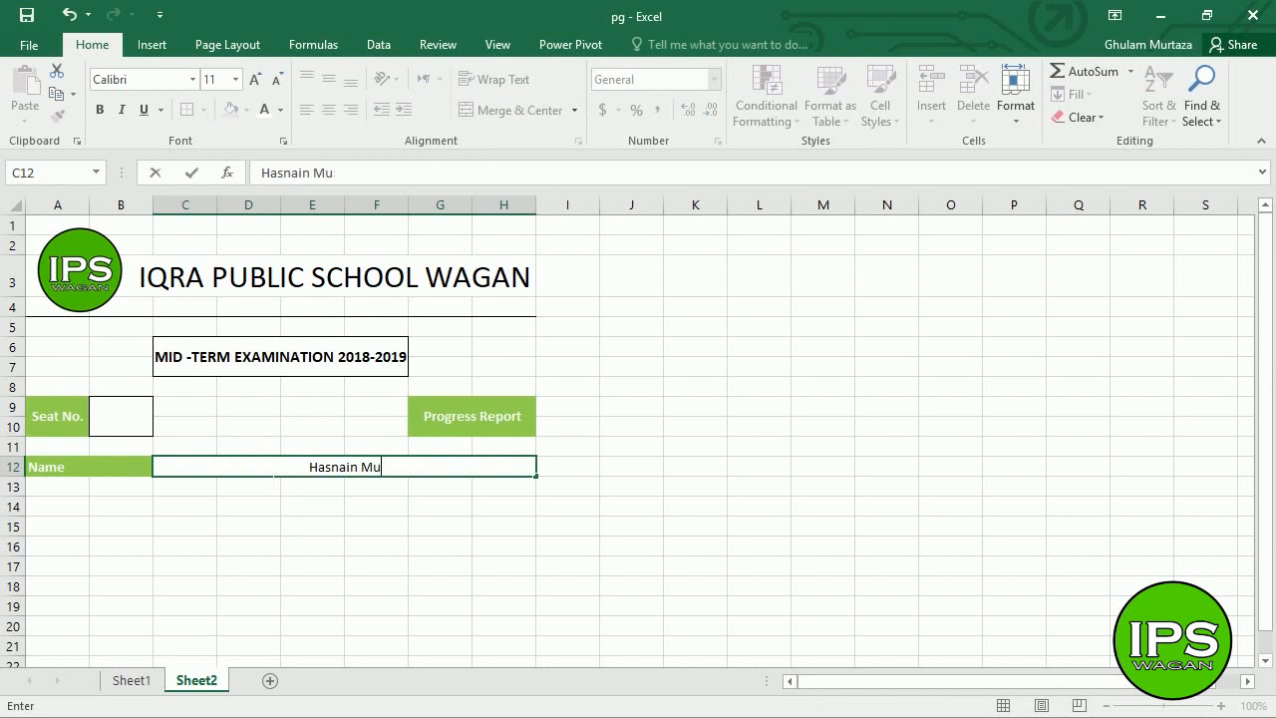
key(Return)
- Left-align the merged name cell and give it an outside border
click(271, 476)
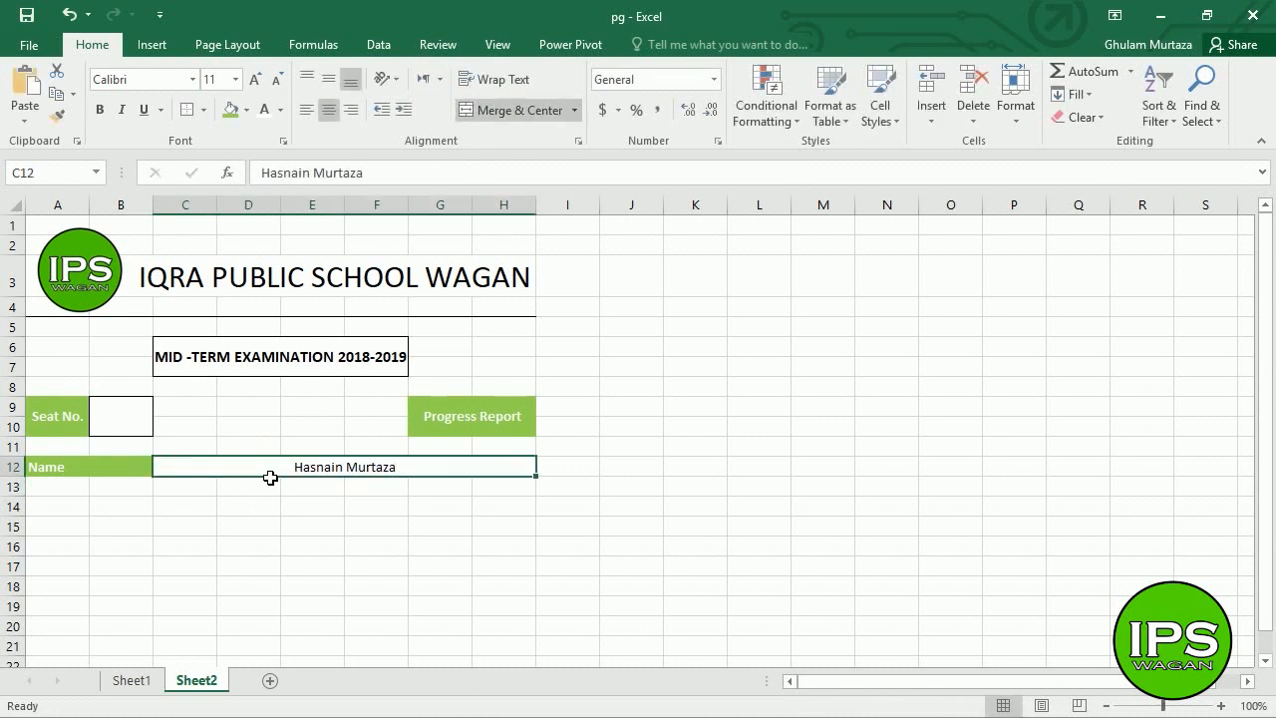
click(314, 111)
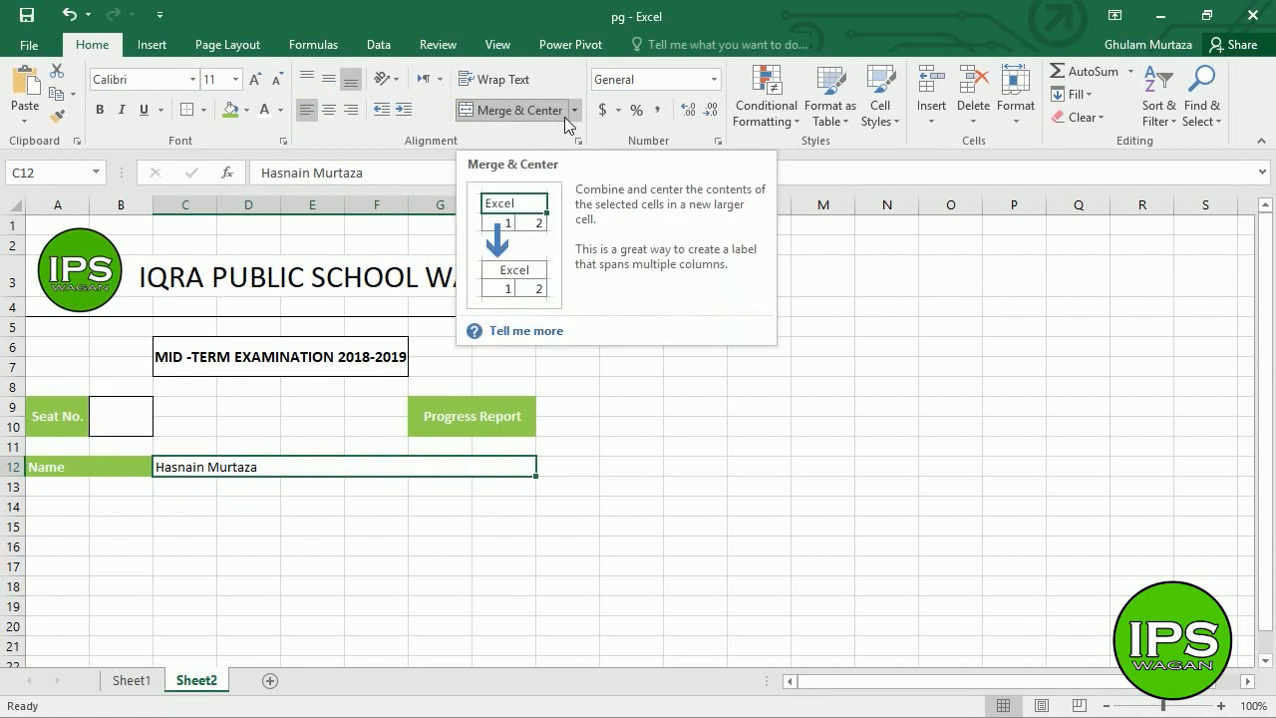
click(185, 526)
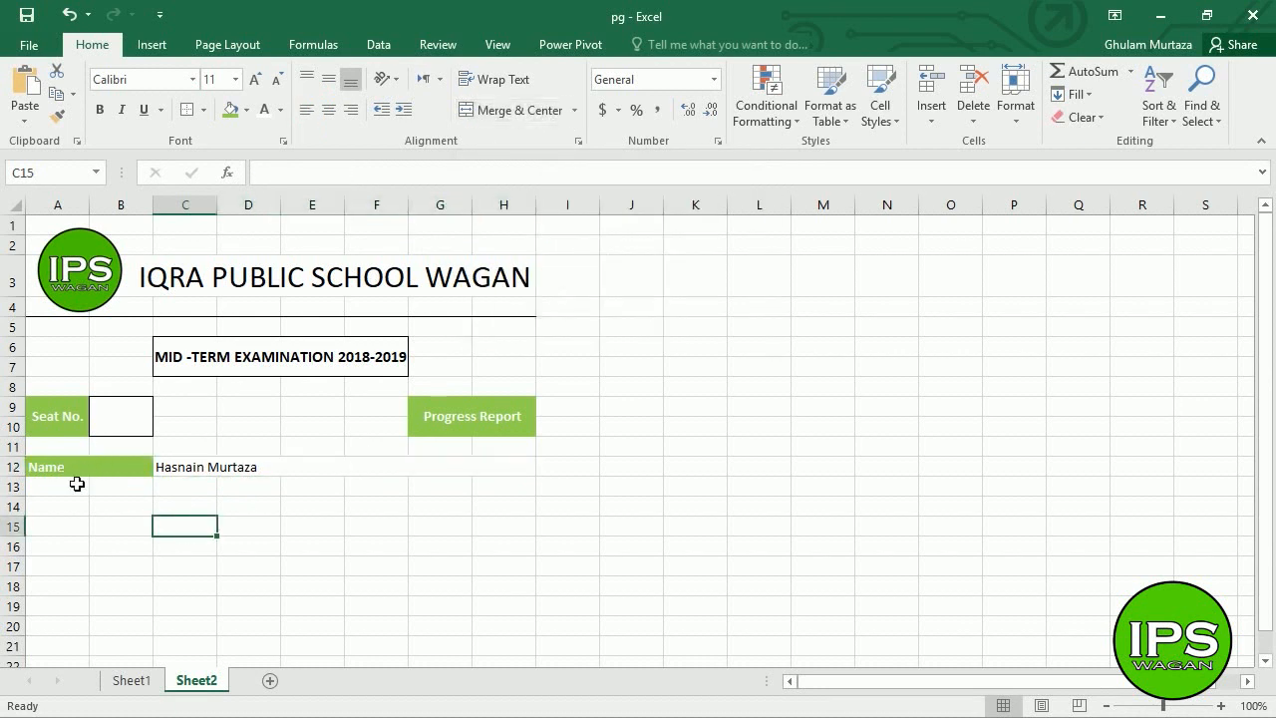
click(190, 470)
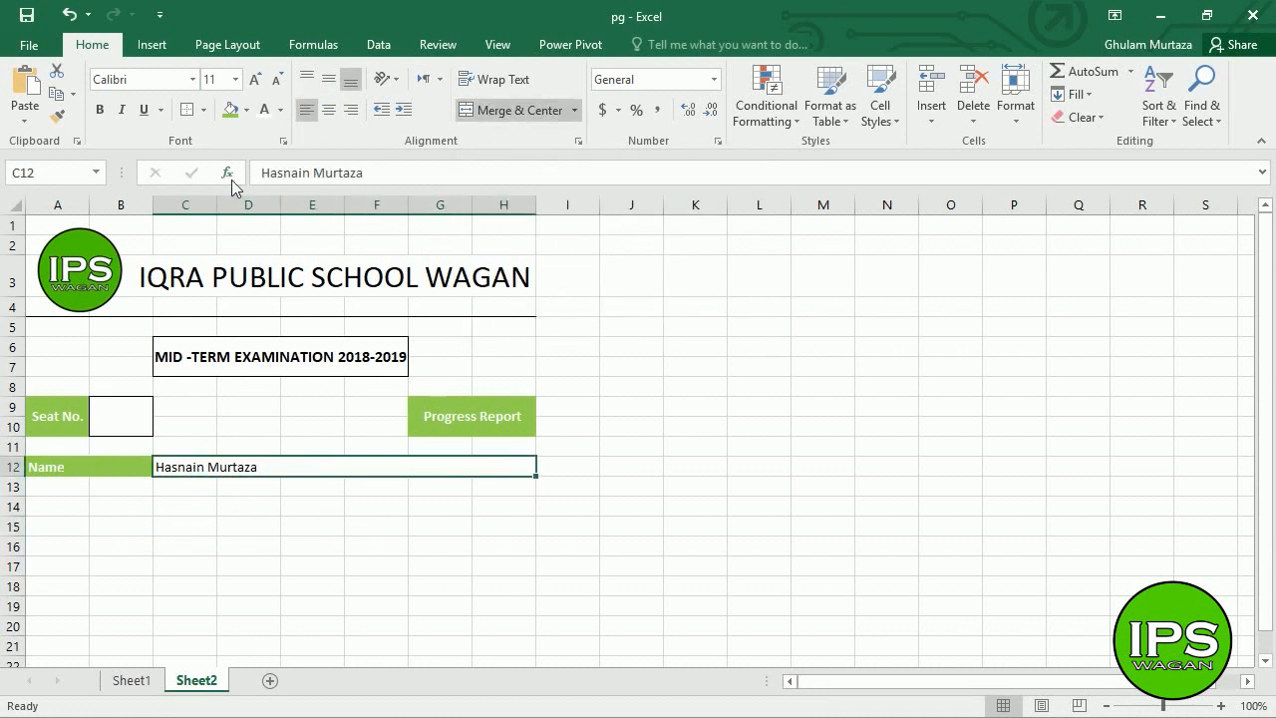
click(205, 113)
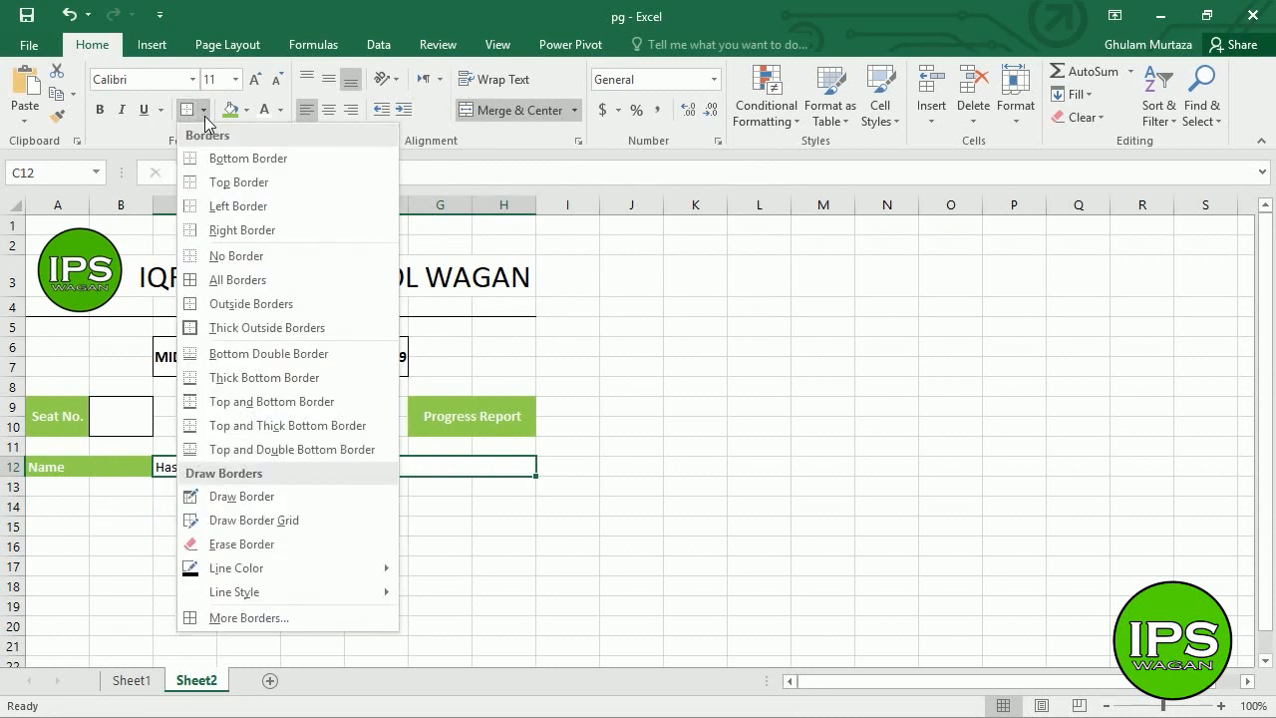
click(227, 305)
click(197, 505)
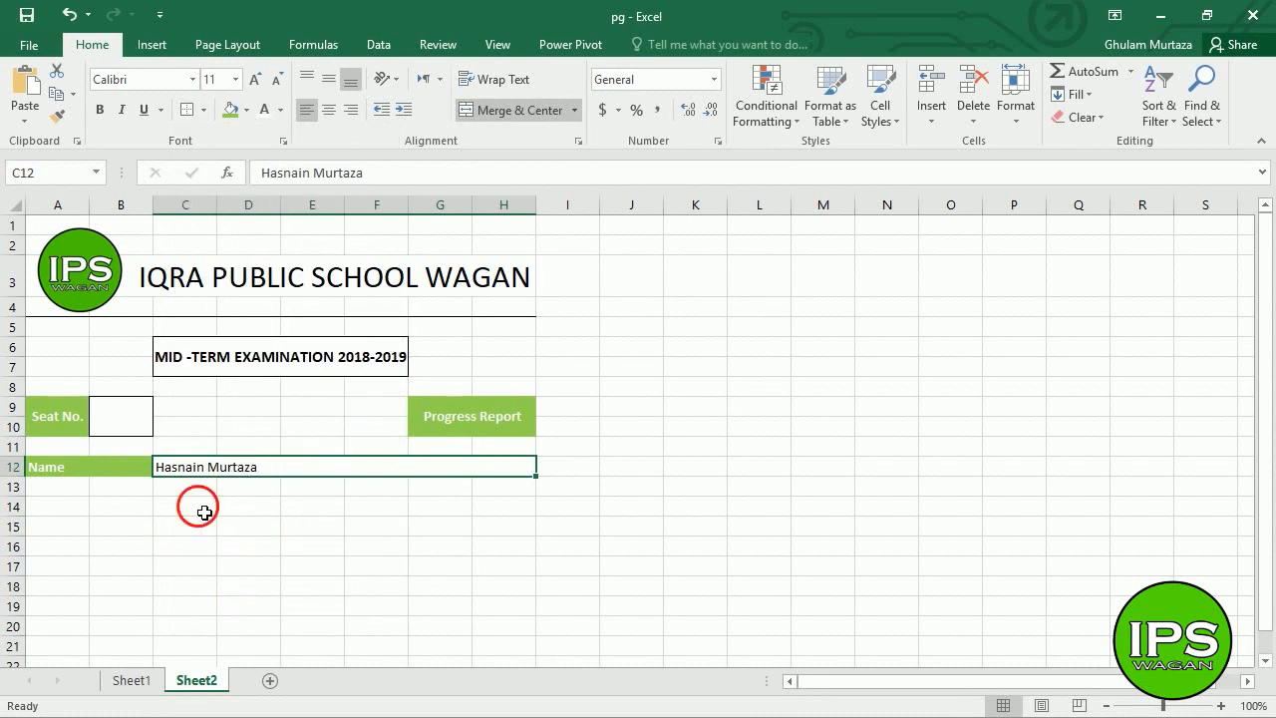
- Enter the Father's Name label in A14 and fill A14:B14 green
click(63, 509)
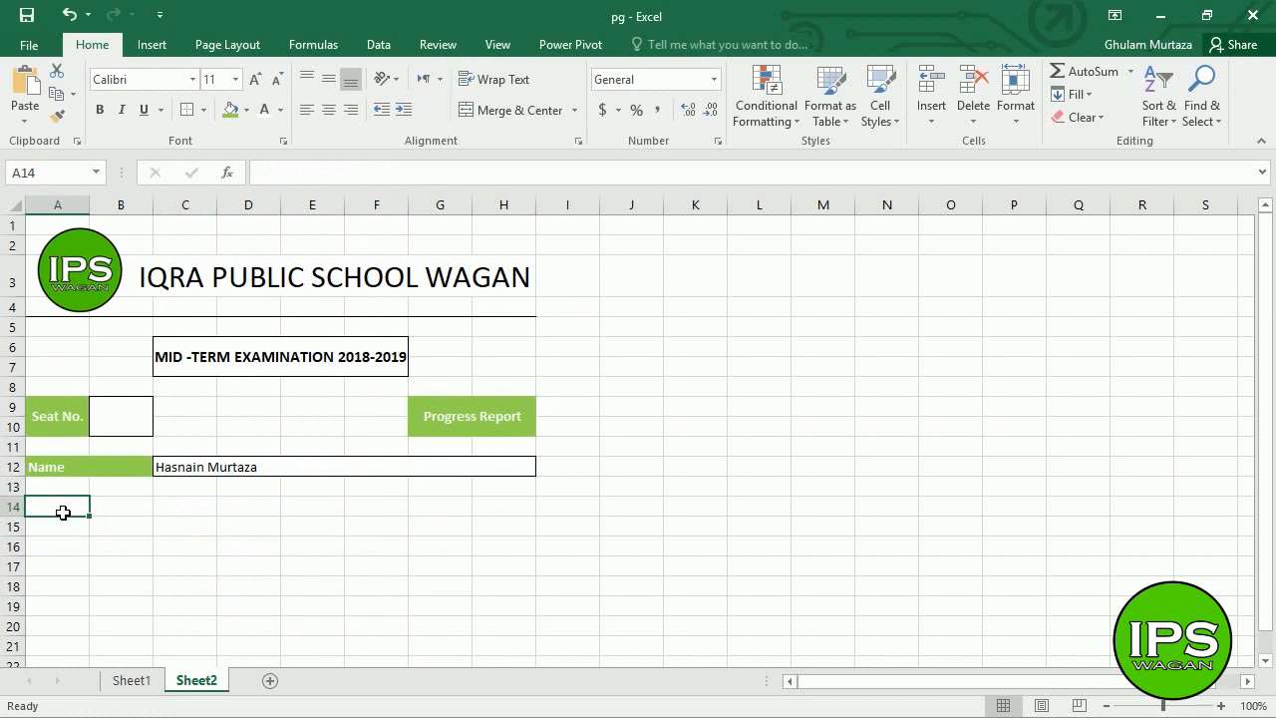
text(Father')
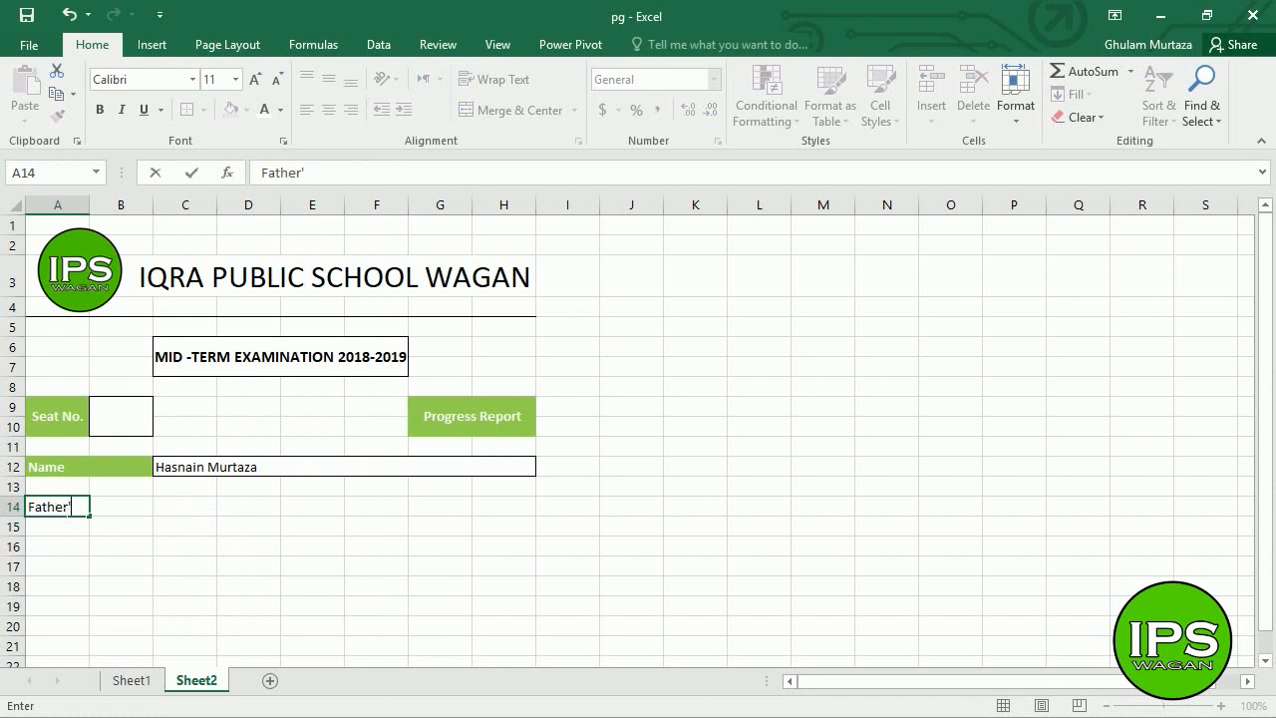
text(s Name)
click(63, 511)
drag(63, 511, 120, 508)
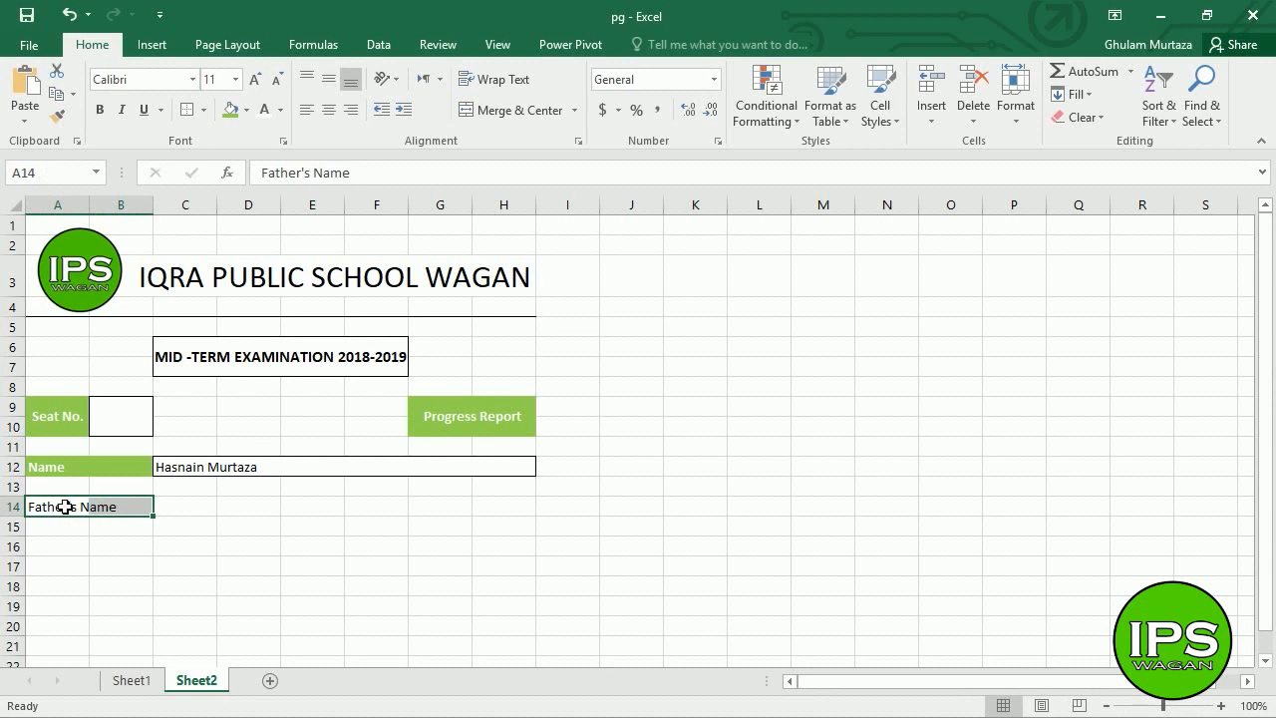
click(229, 112)
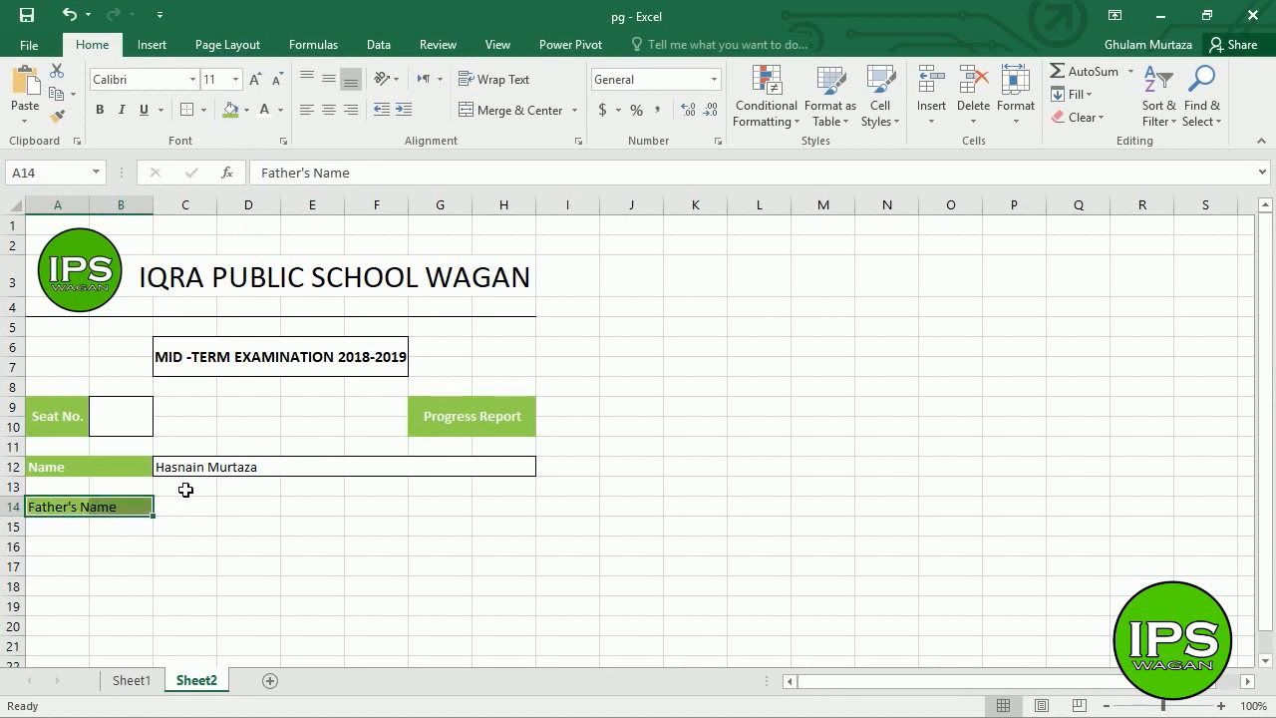
- Merge C14:H14 without centring, outline it, and enter the father's name
drag(190, 507, 499, 514)
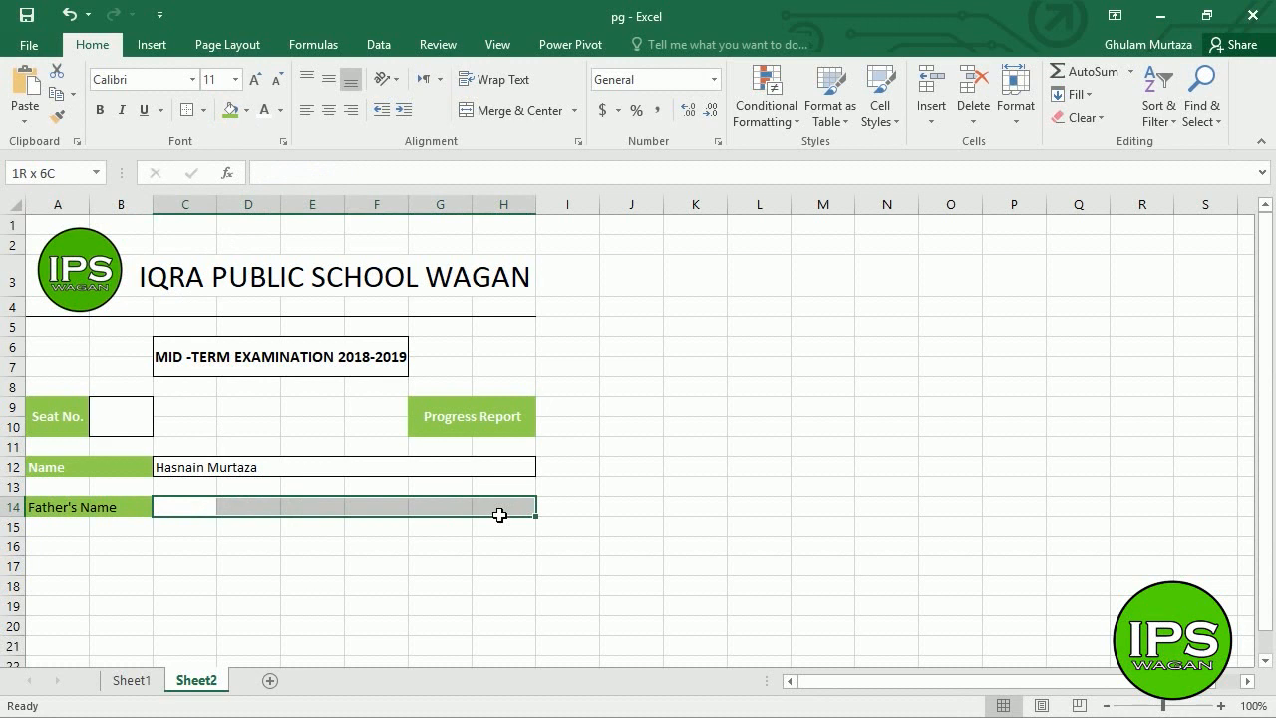
click(574, 110)
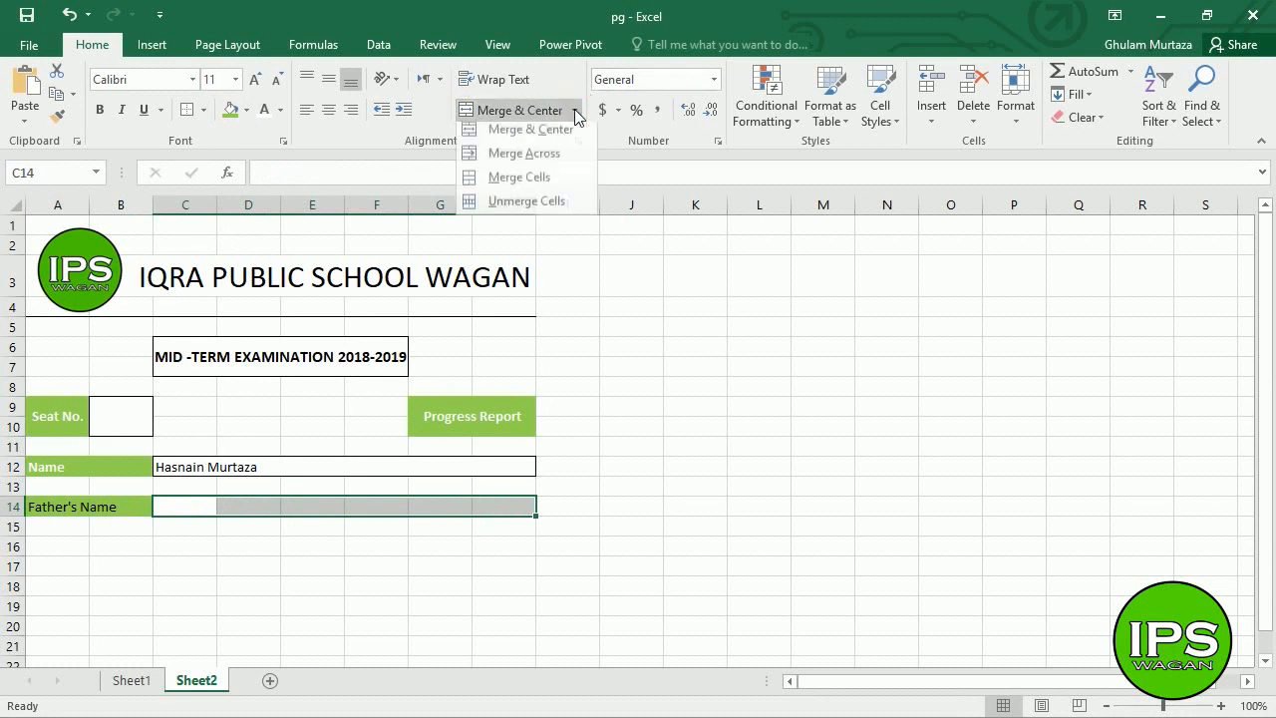
click(535, 188)
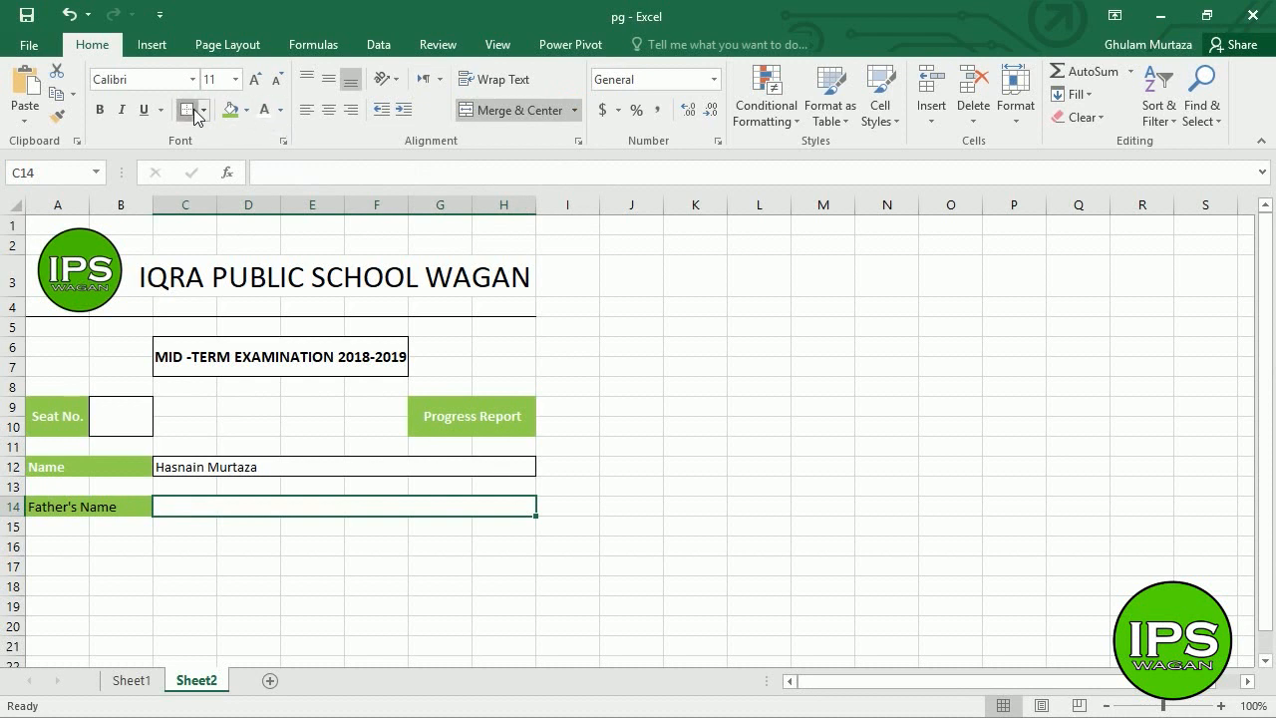
click(276, 487)
click(240, 511)
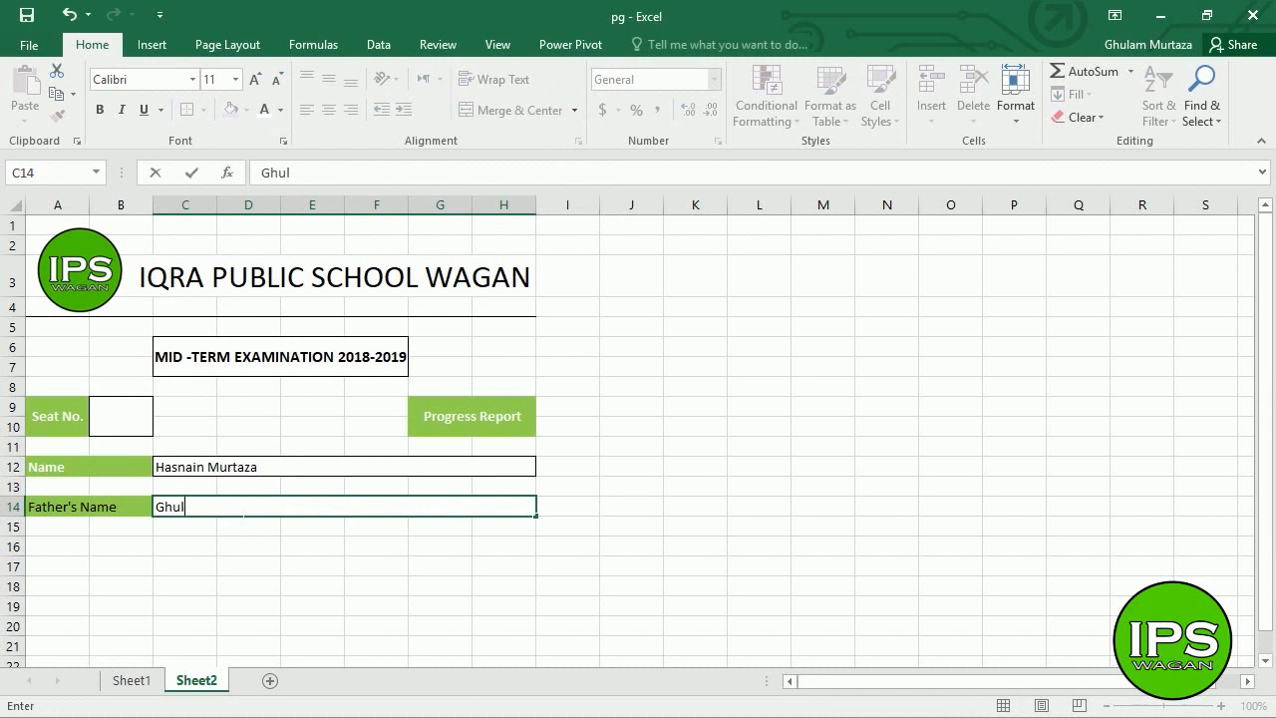
key(Return)
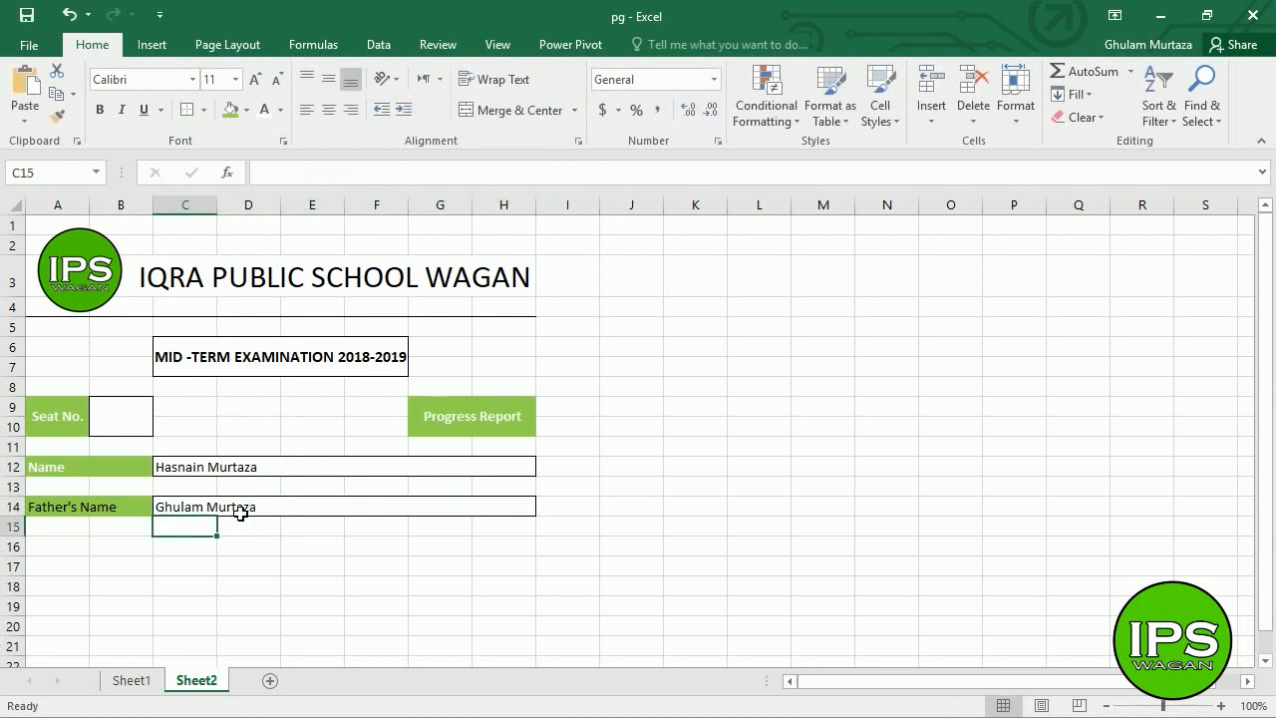
- Make the Father's Name label text white and bold
drag(73, 513, 73, 524)
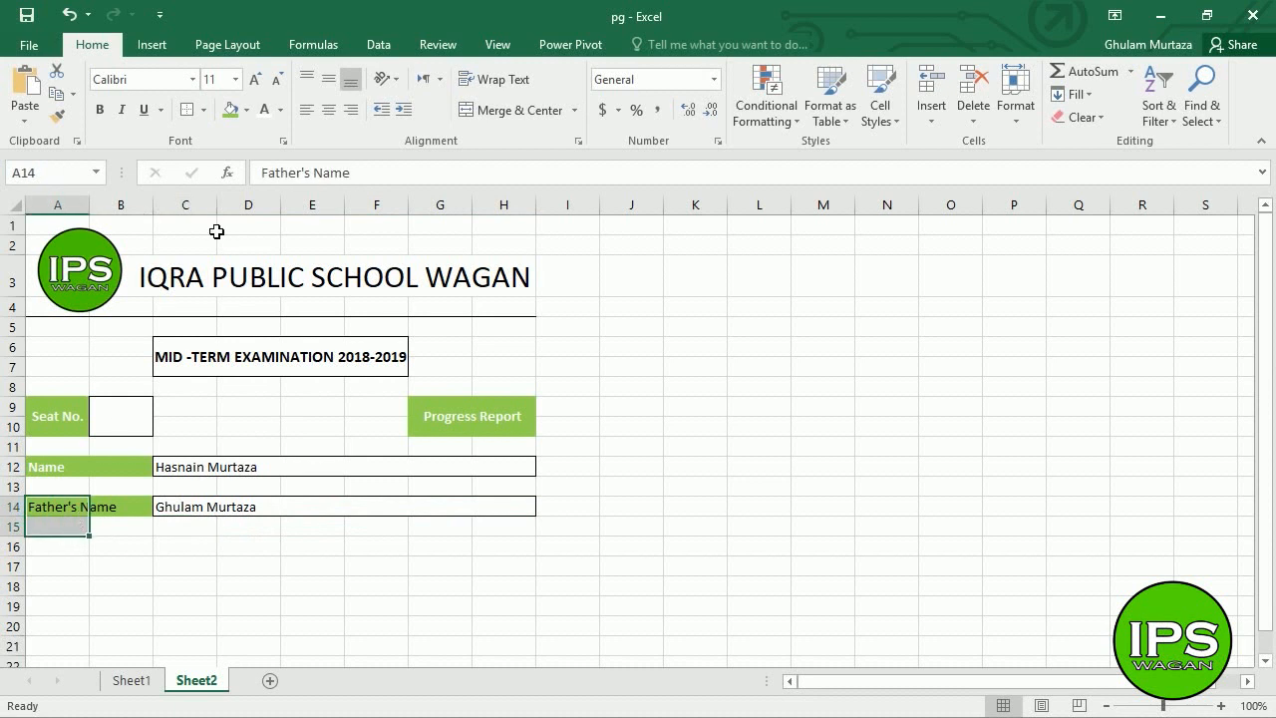
click(119, 491)
click(59, 512)
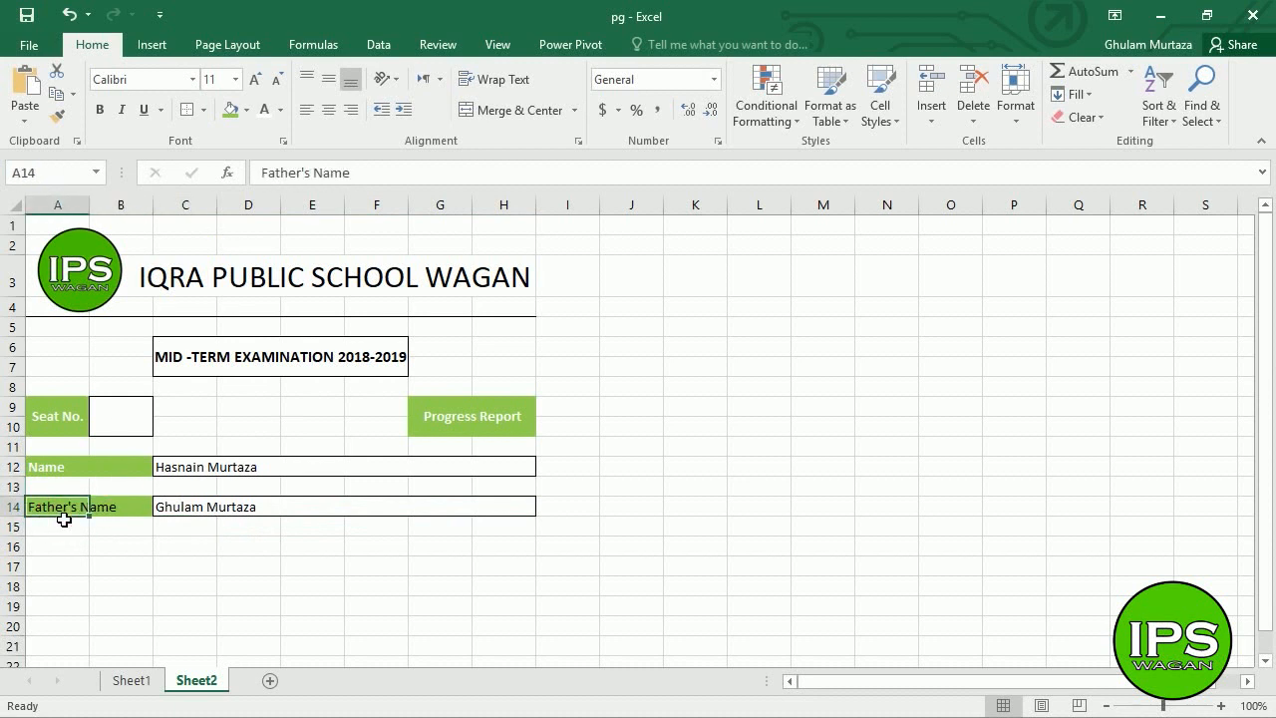
click(264, 112)
click(99, 110)
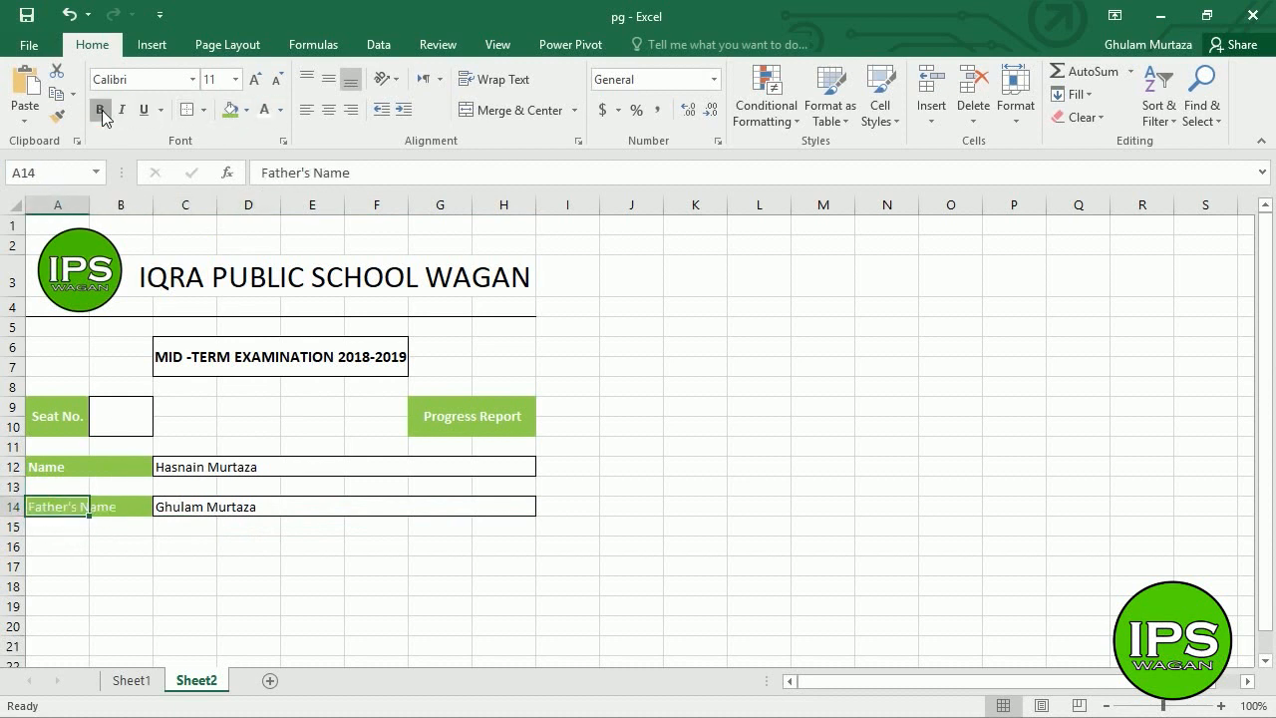
click(62, 552)
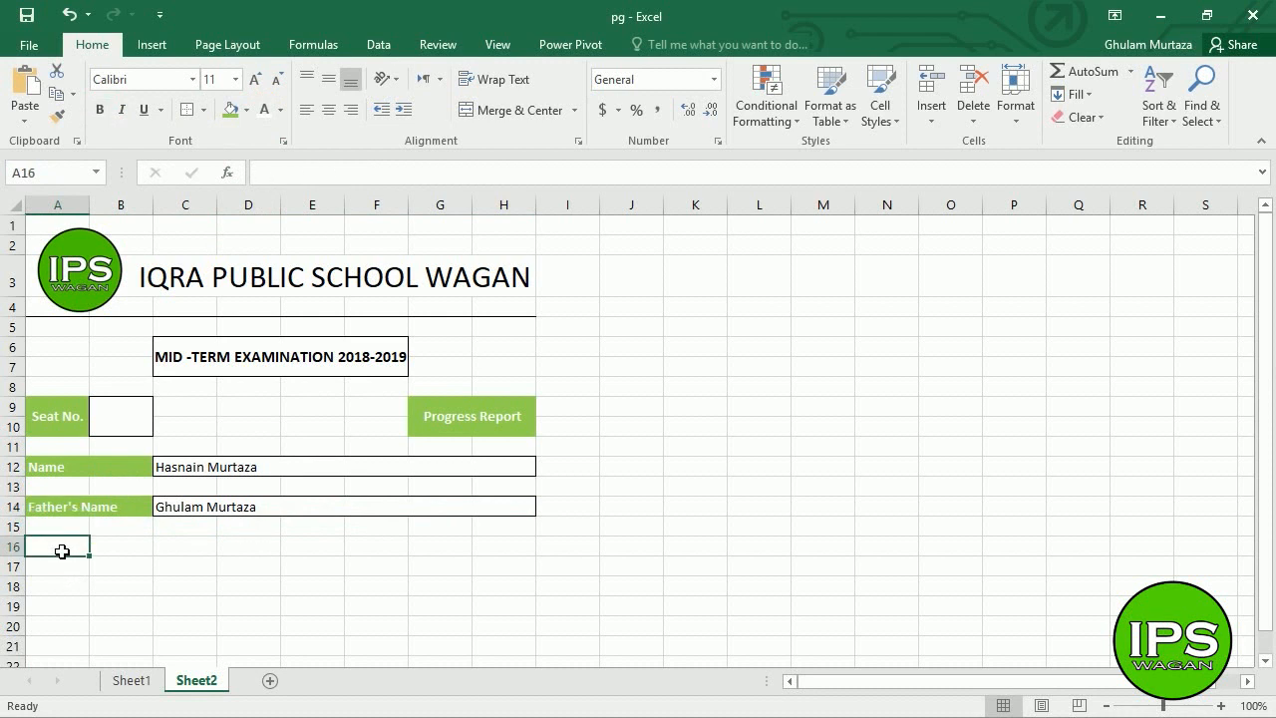
- Enter a Caste label in A16 and give A16:B16 a green fill with bold white text
text(Caste)
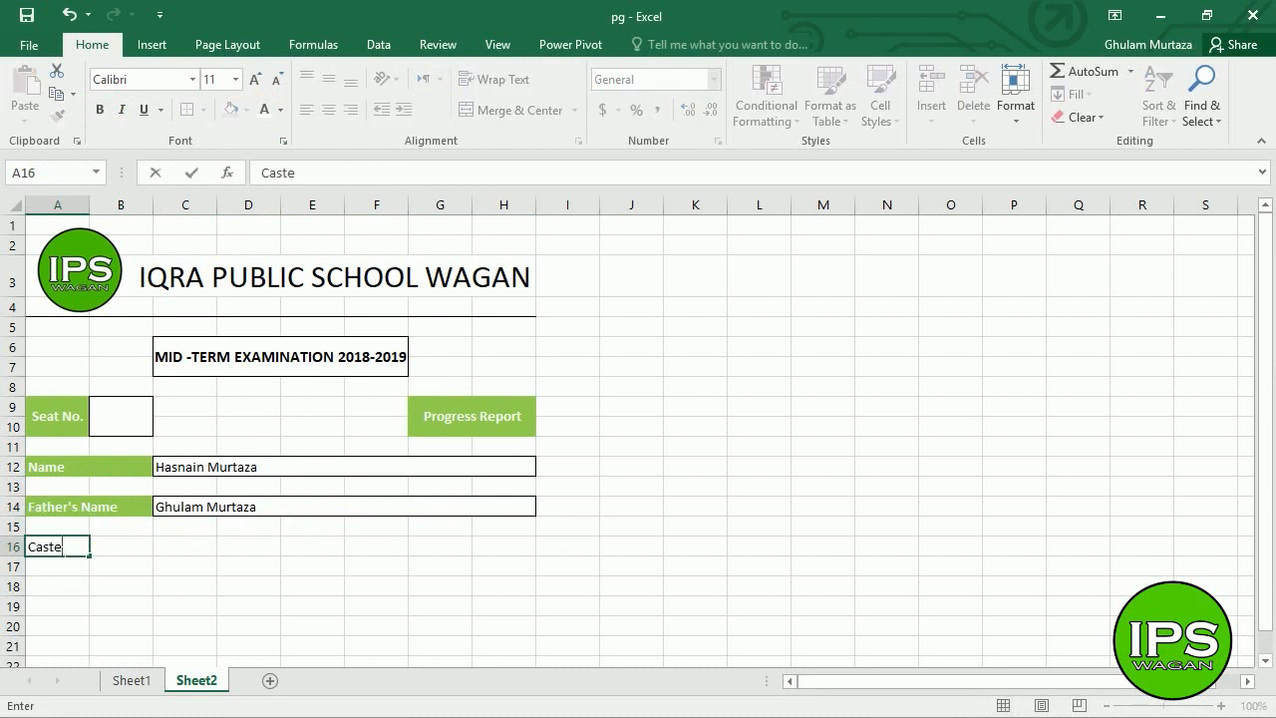
drag(120, 546, 62, 551)
click(230, 110)
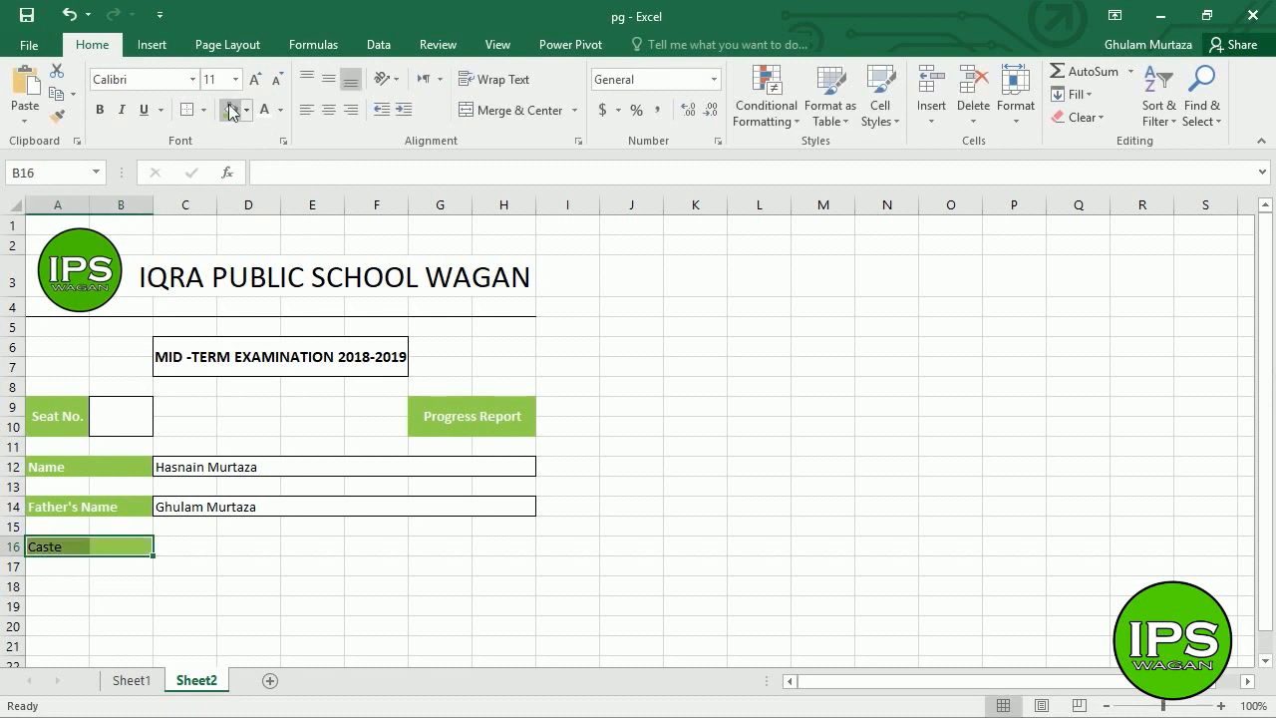
click(263, 110)
click(100, 111)
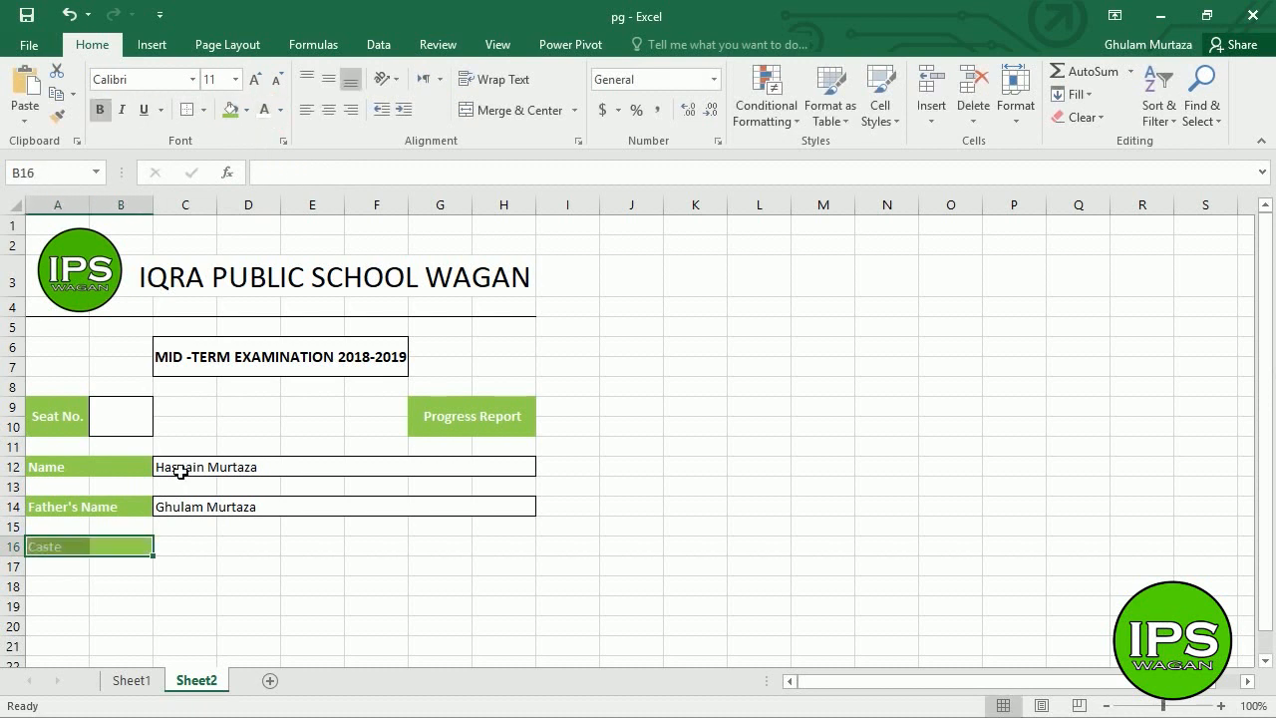
- Merge C16:H16 without centring, outline it, and enter Kumbhar as the caste
drag(180, 556, 522, 556)
click(574, 110)
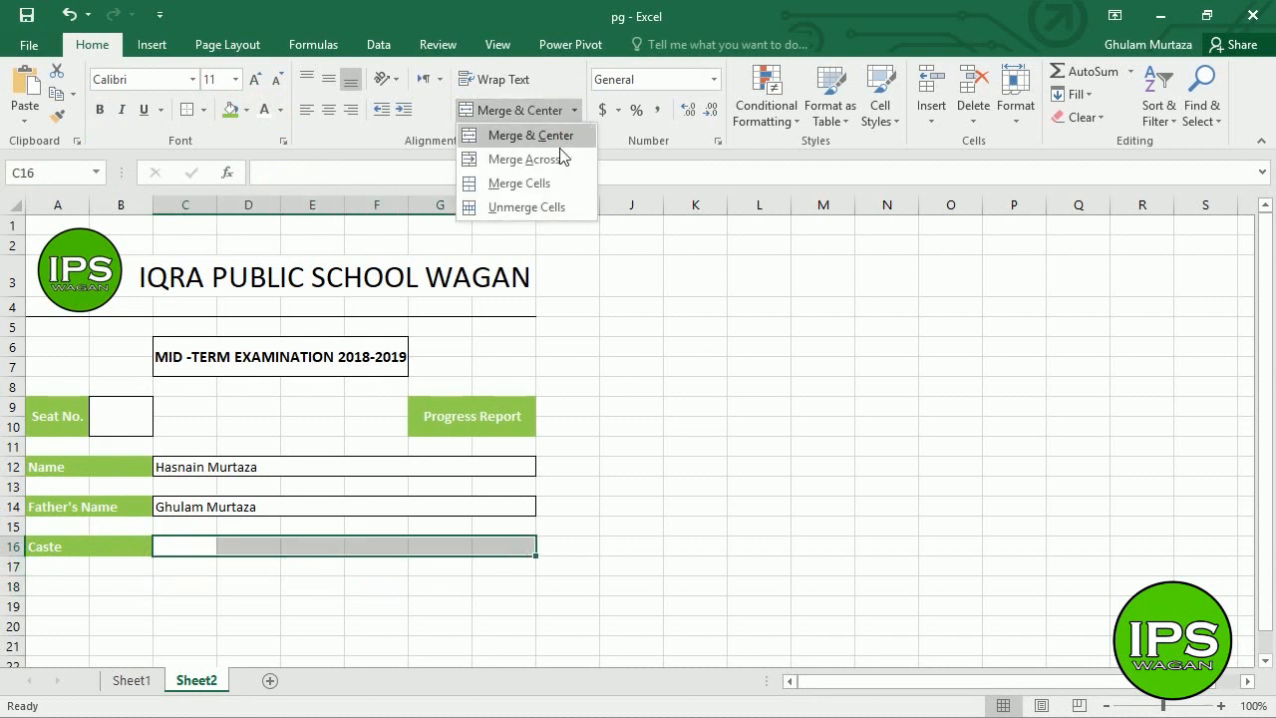
click(543, 183)
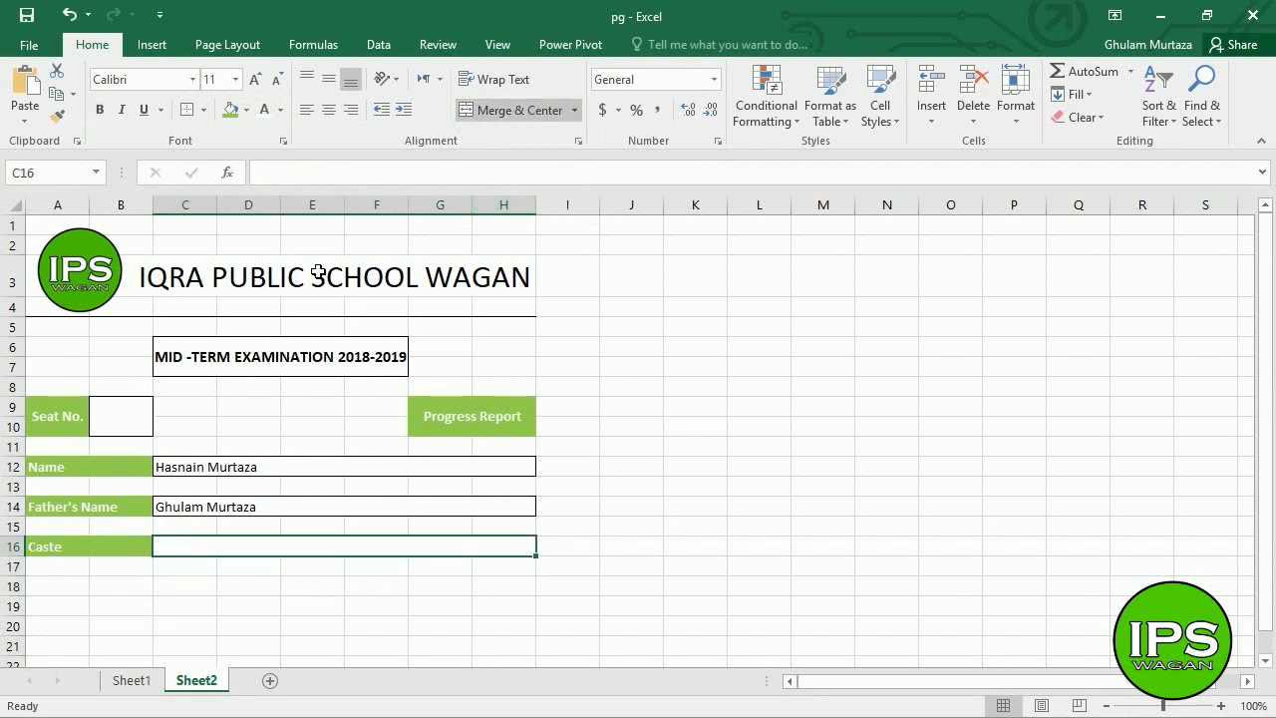
click(187, 109)
click(245, 509)
double_click(249, 592)
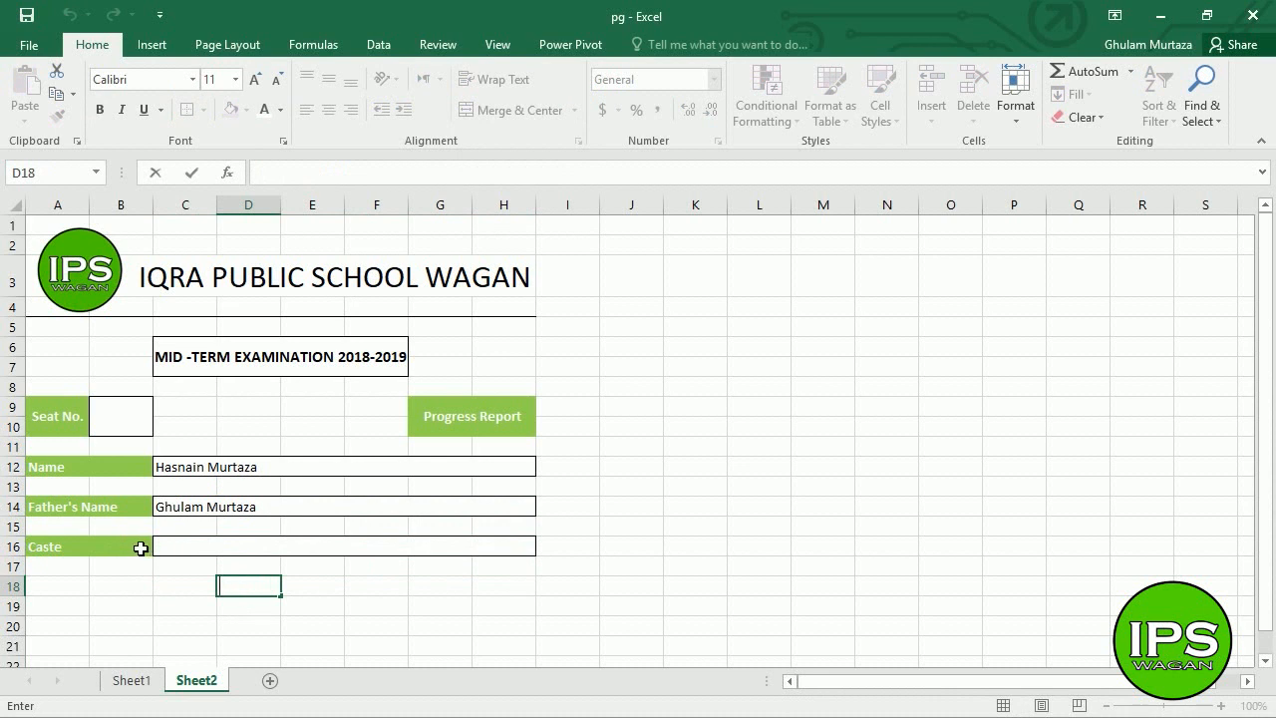
click(171, 555)
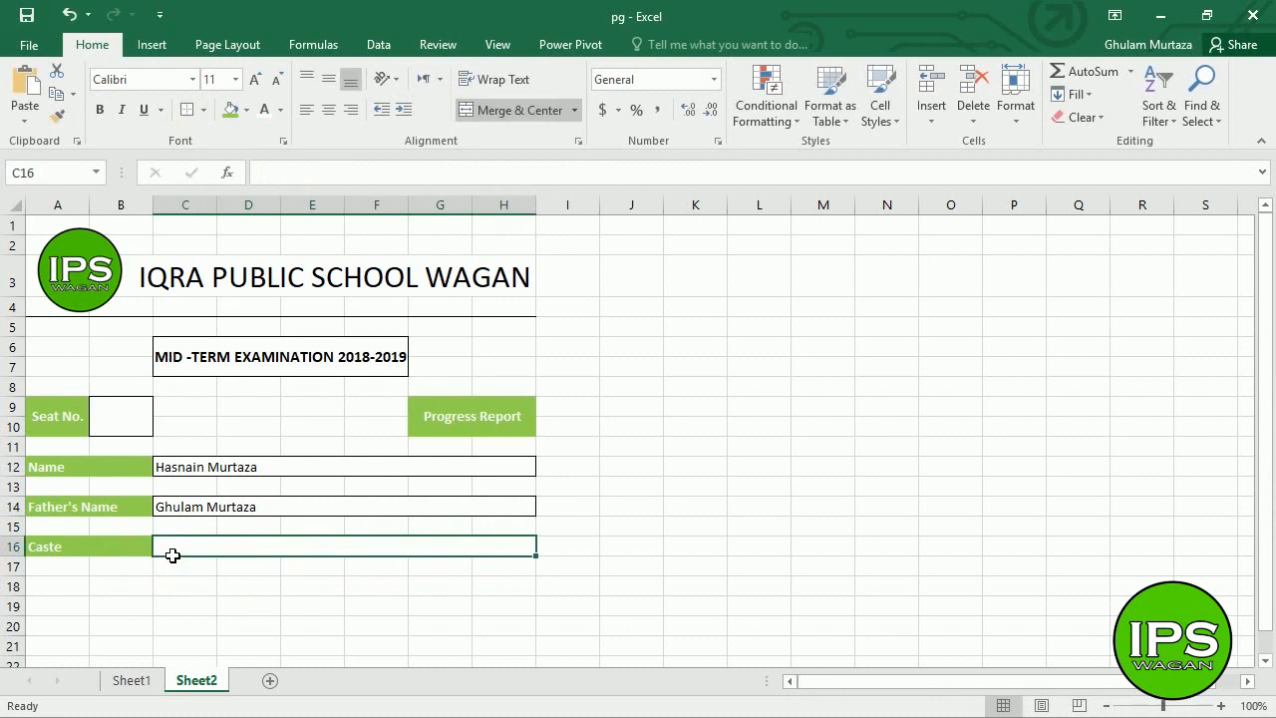
text(Kumbhar)
key(Return)
key(Return)
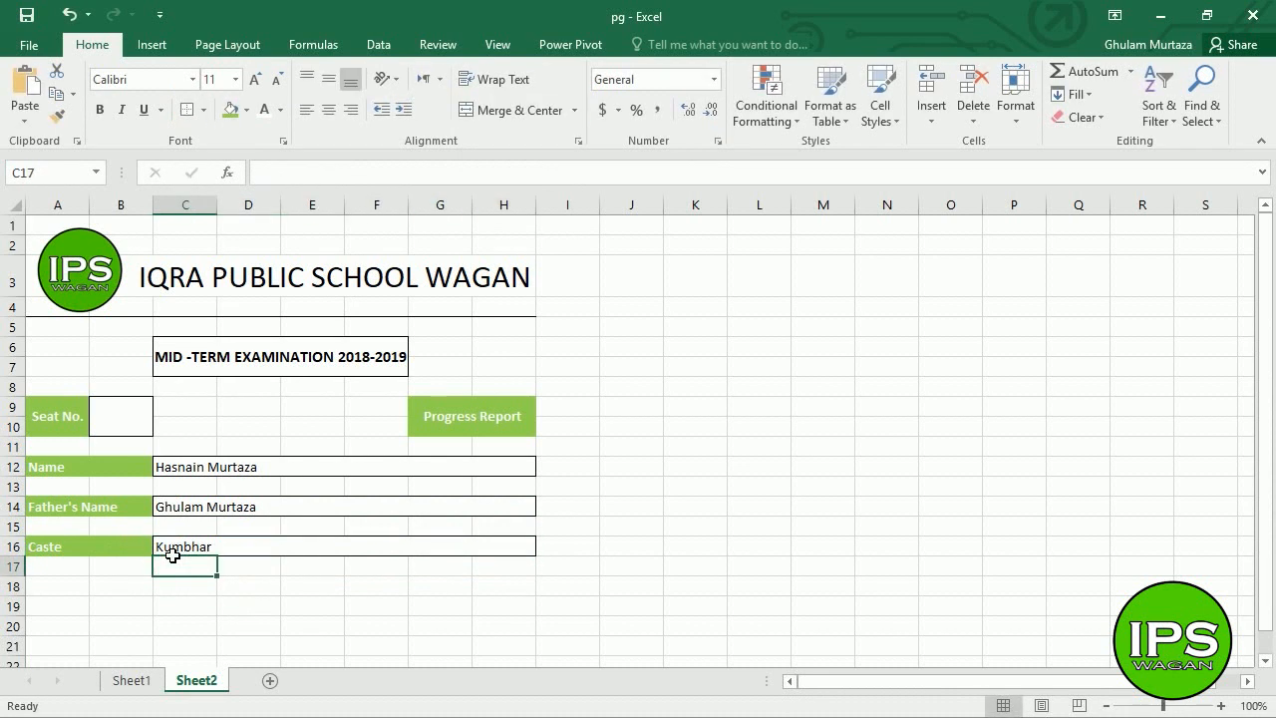
click(55, 612)
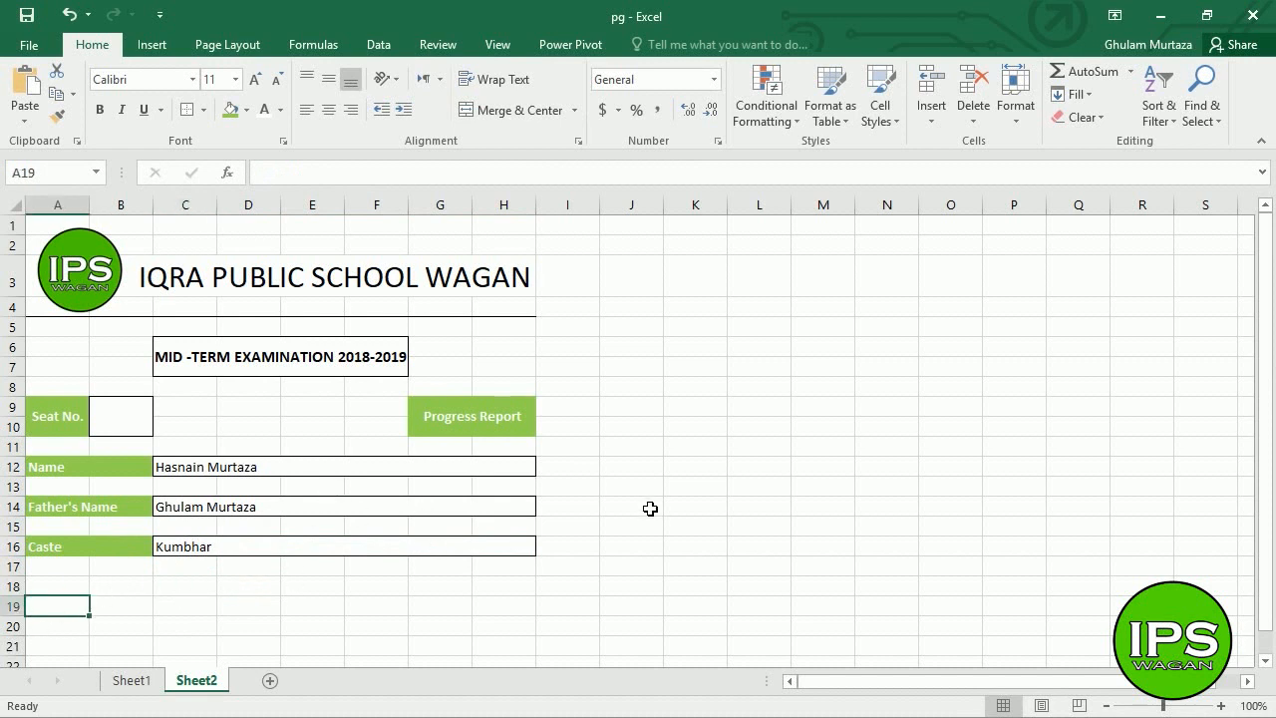
- Set the Name, Father's Name and Caste form rows to row height 24
drag(1258, 392, 1259, 407)
click(118, 682)
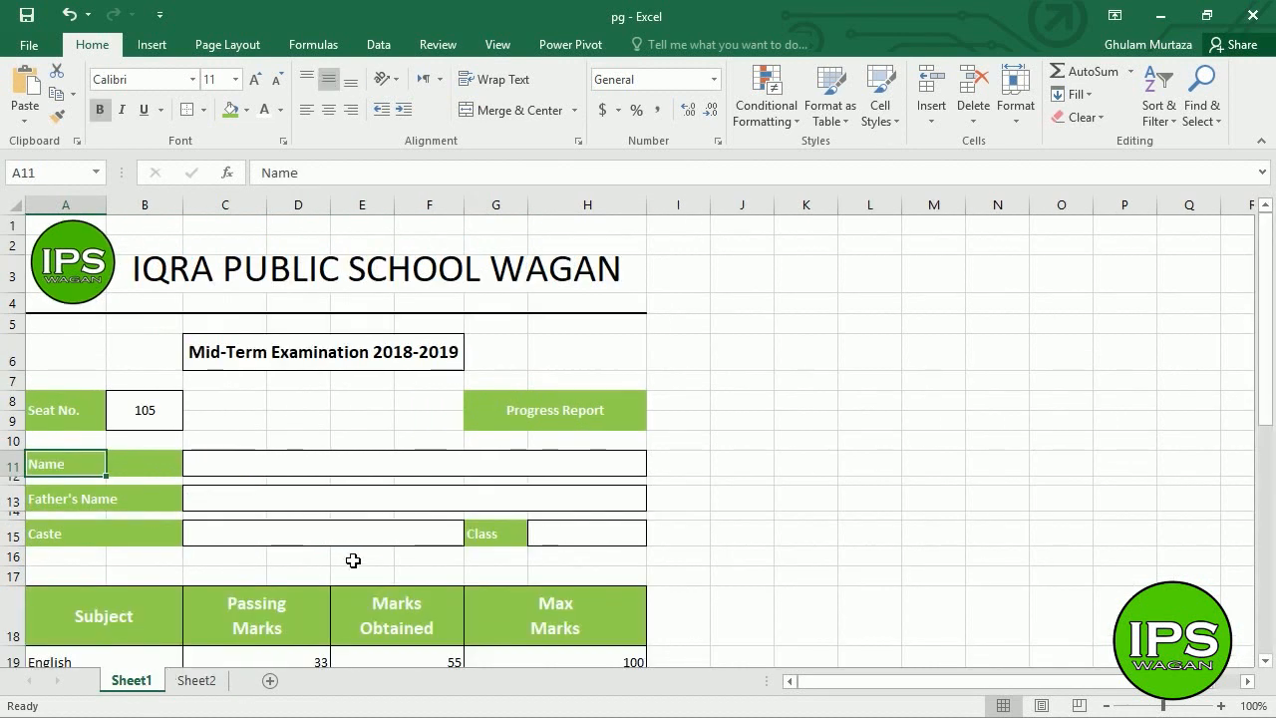
click(191, 683)
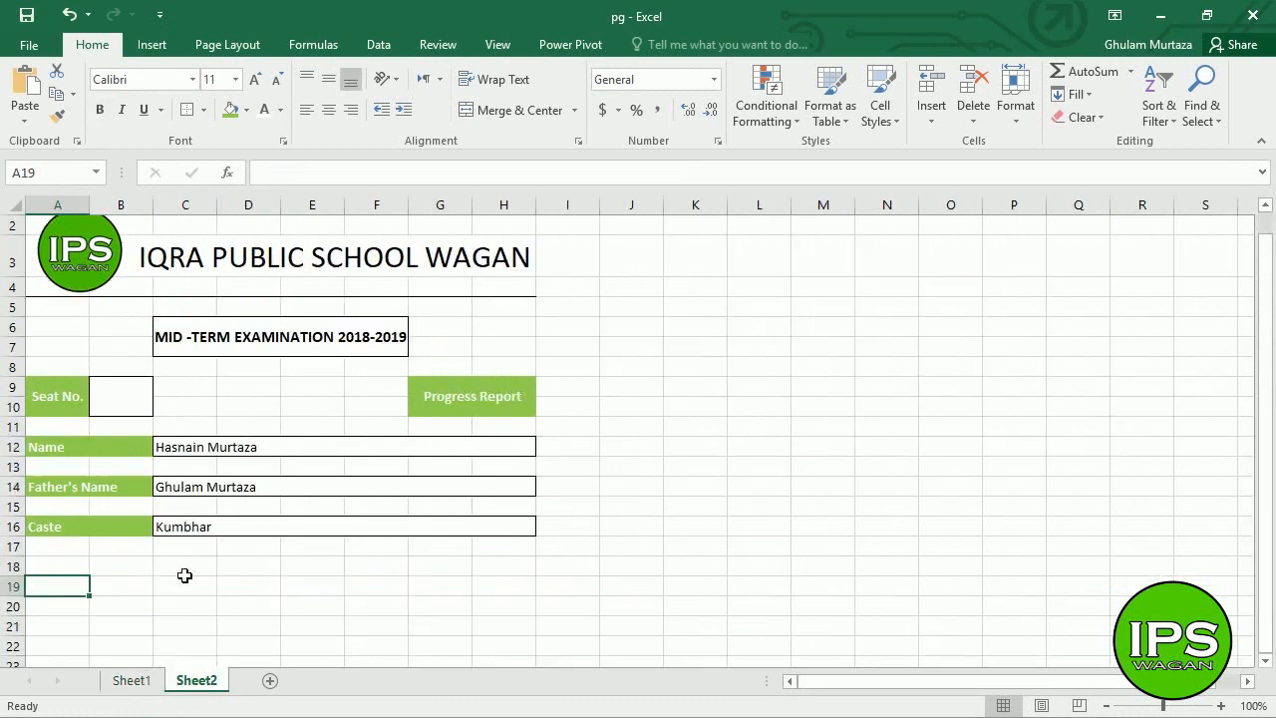
click(62, 450)
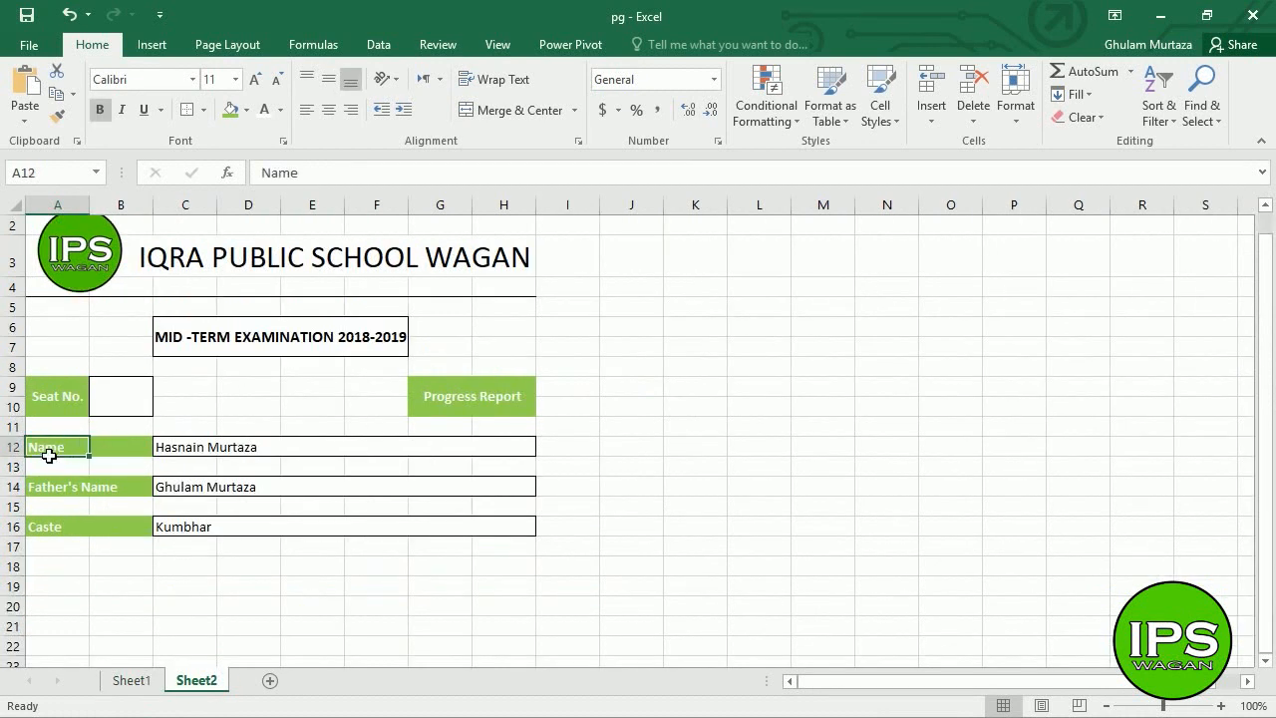
drag(49, 449, 498, 535)
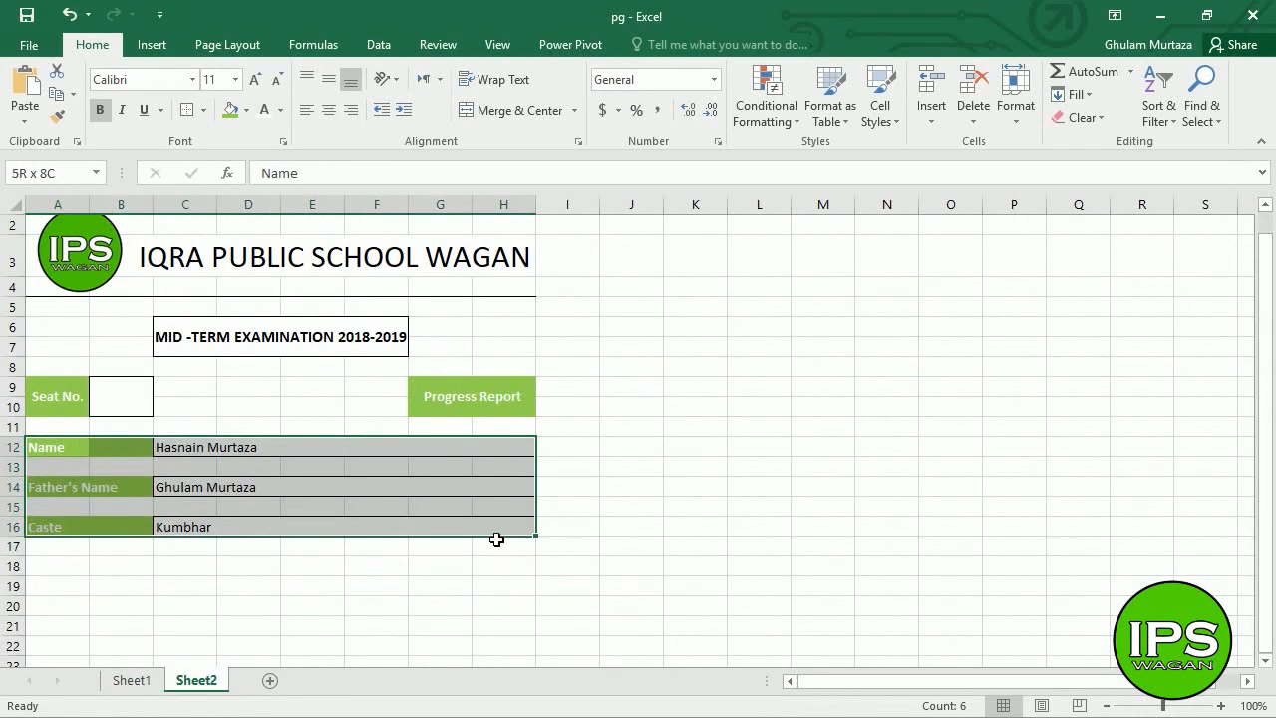
click(1030, 123)
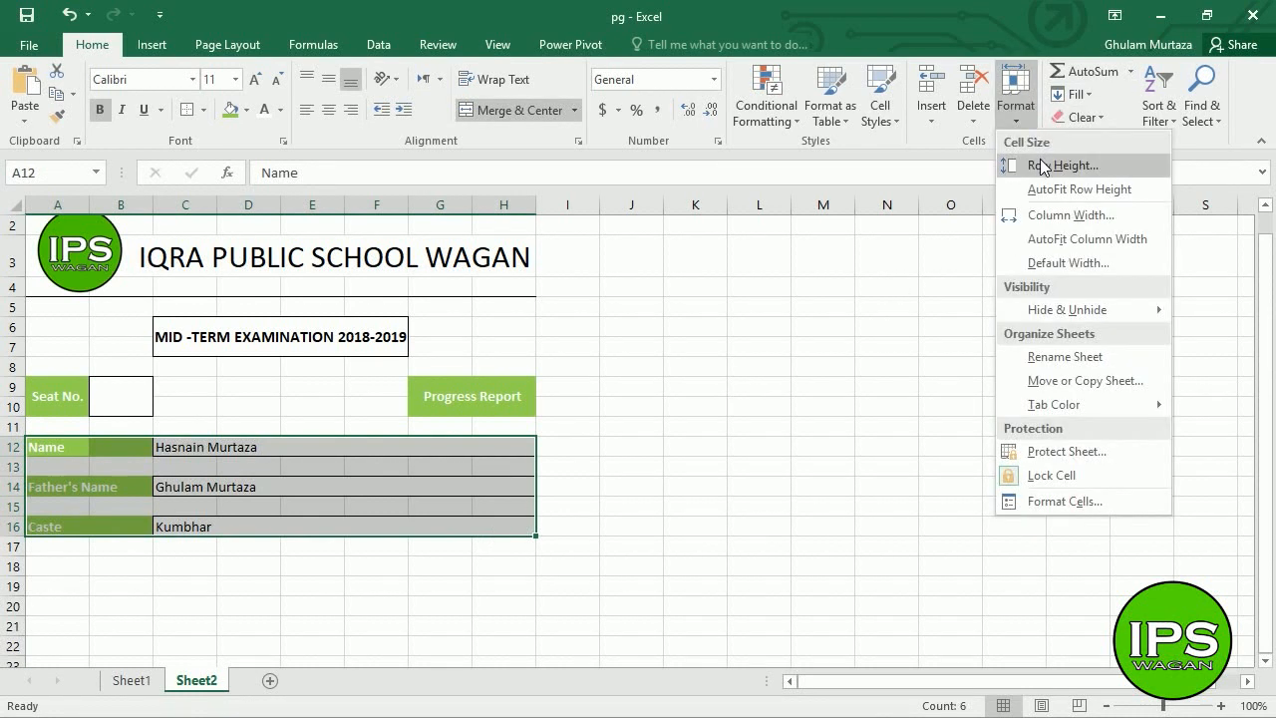
click(1019, 164)
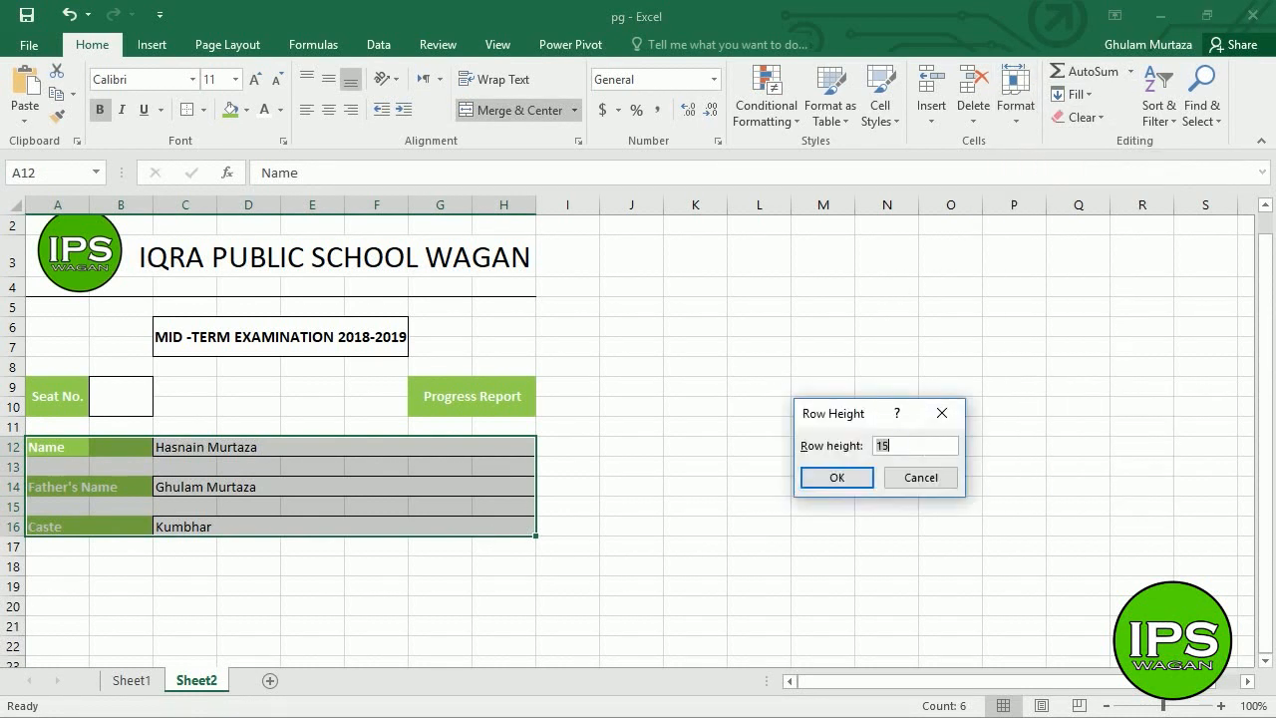
text(24)
key(Return)
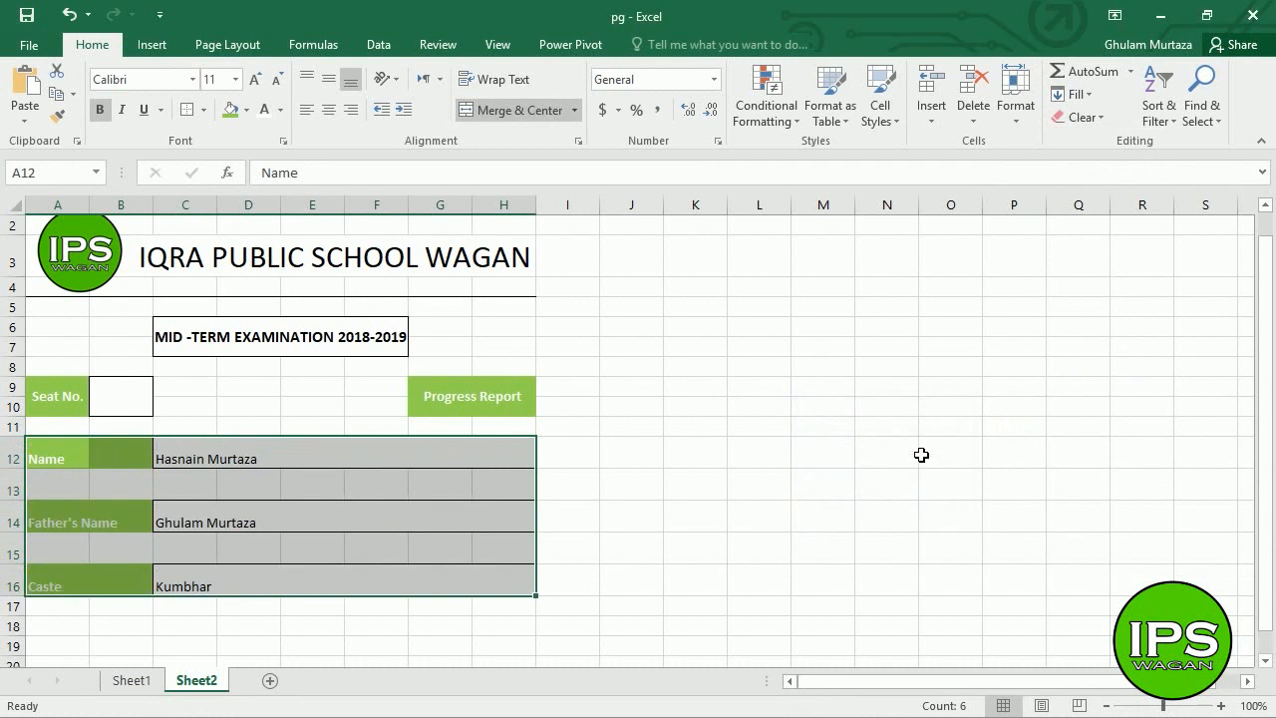
click(316, 627)
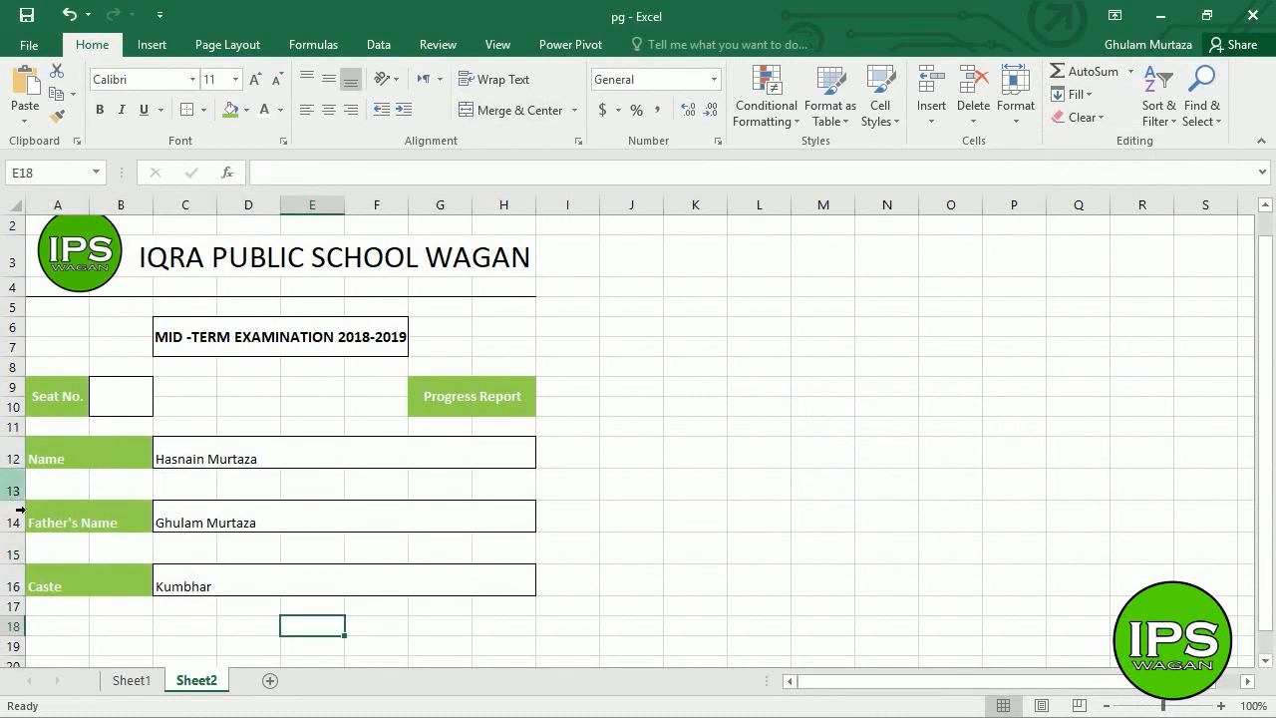
- Shrink rows 13 and 15 into thin spacer rows
drag(23, 507, 32, 491)
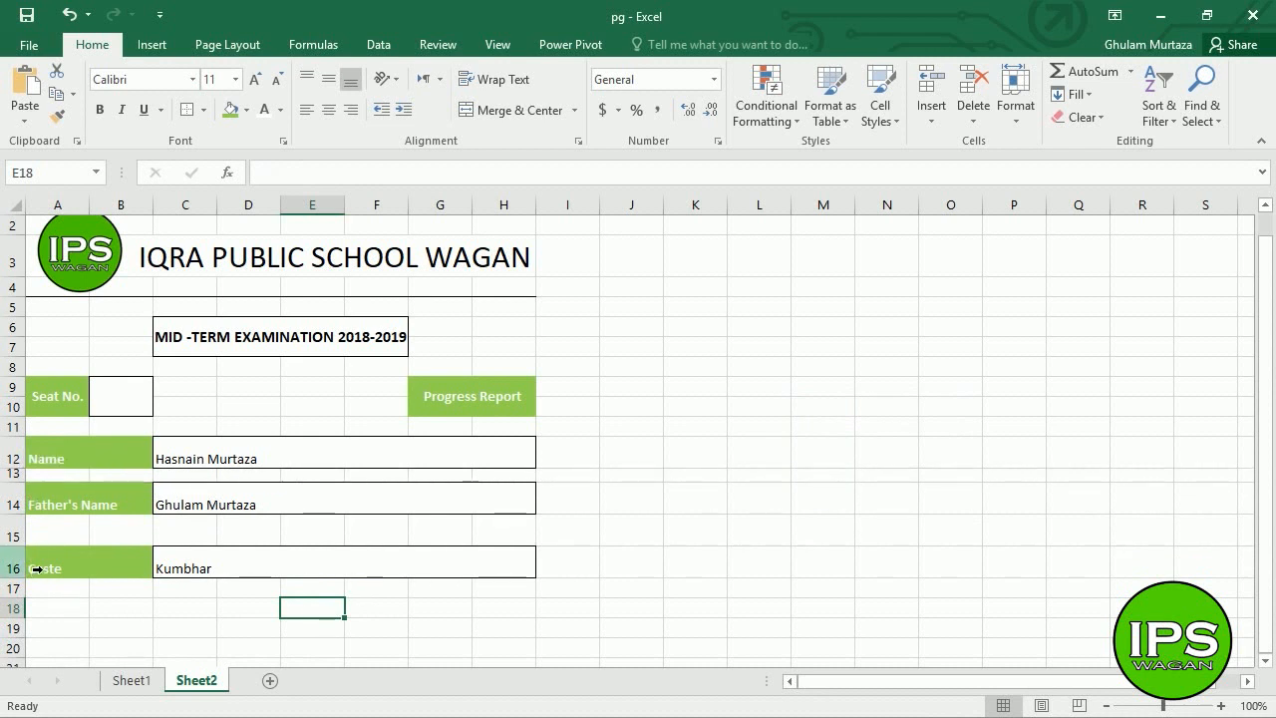
drag(32, 554, 35, 536)
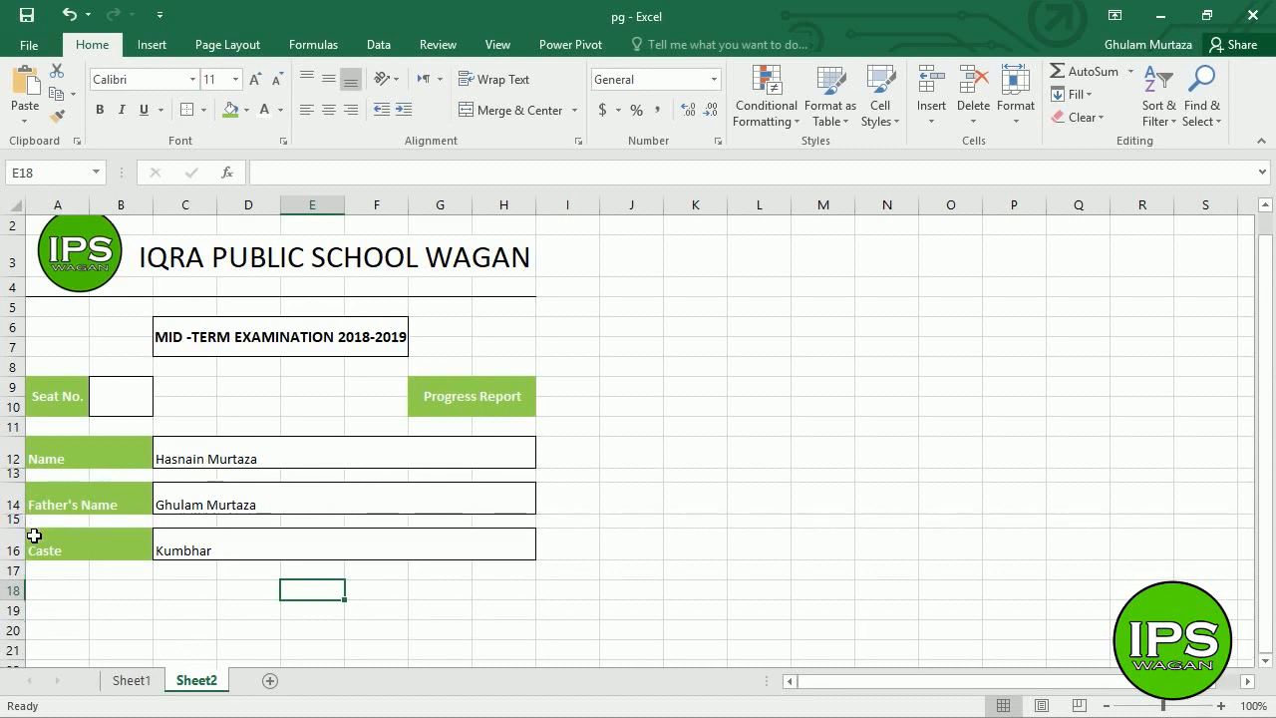
click(134, 576)
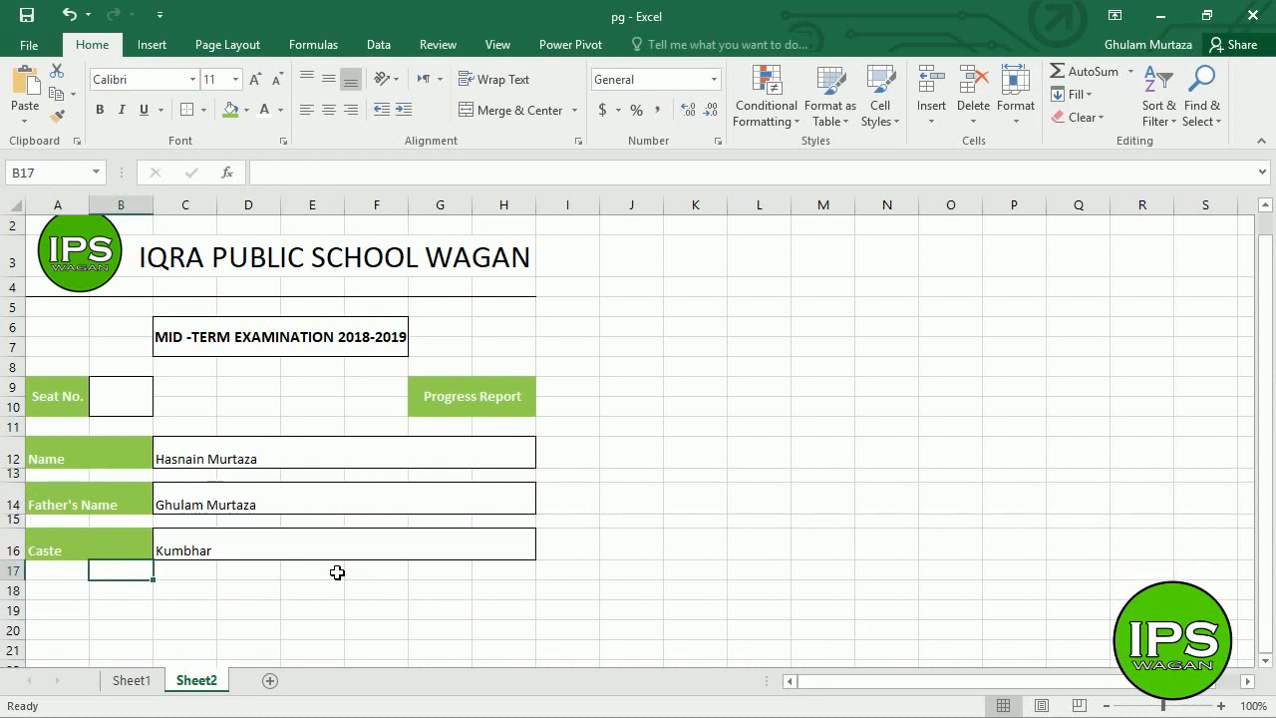
drag(128, 464, 206, 497)
drag(63, 478, 233, 552)
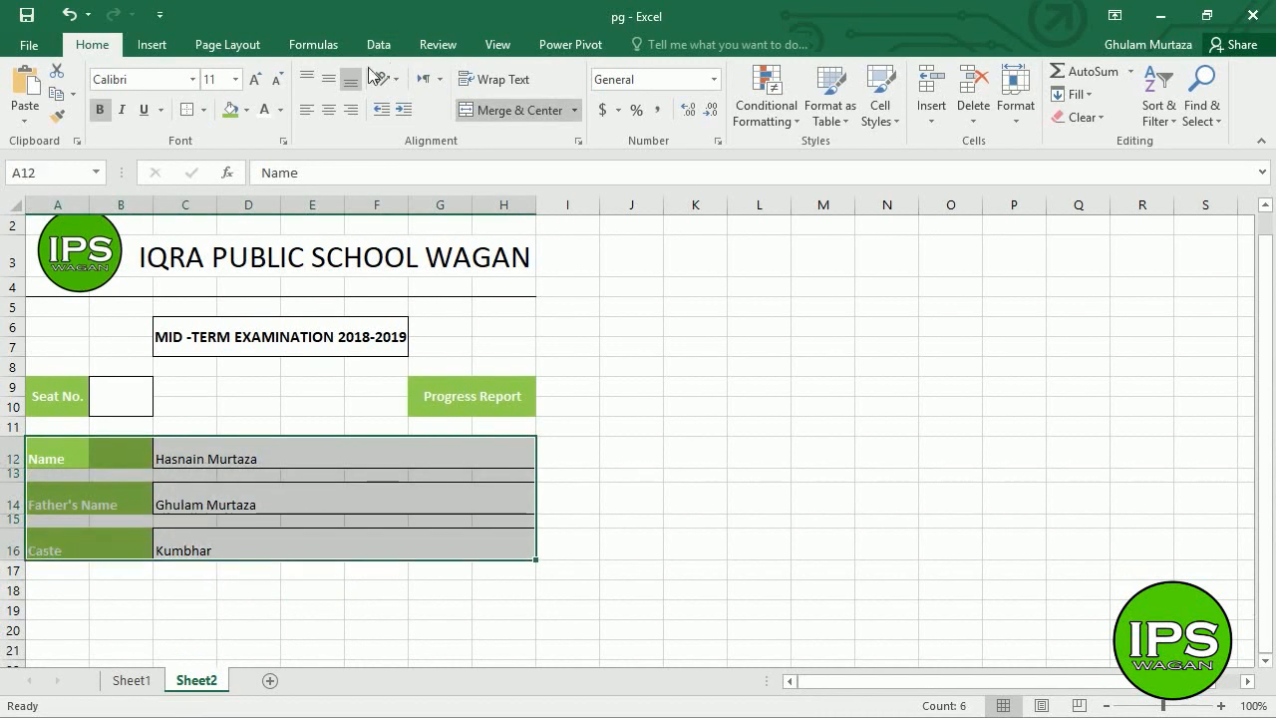
click(329, 82)
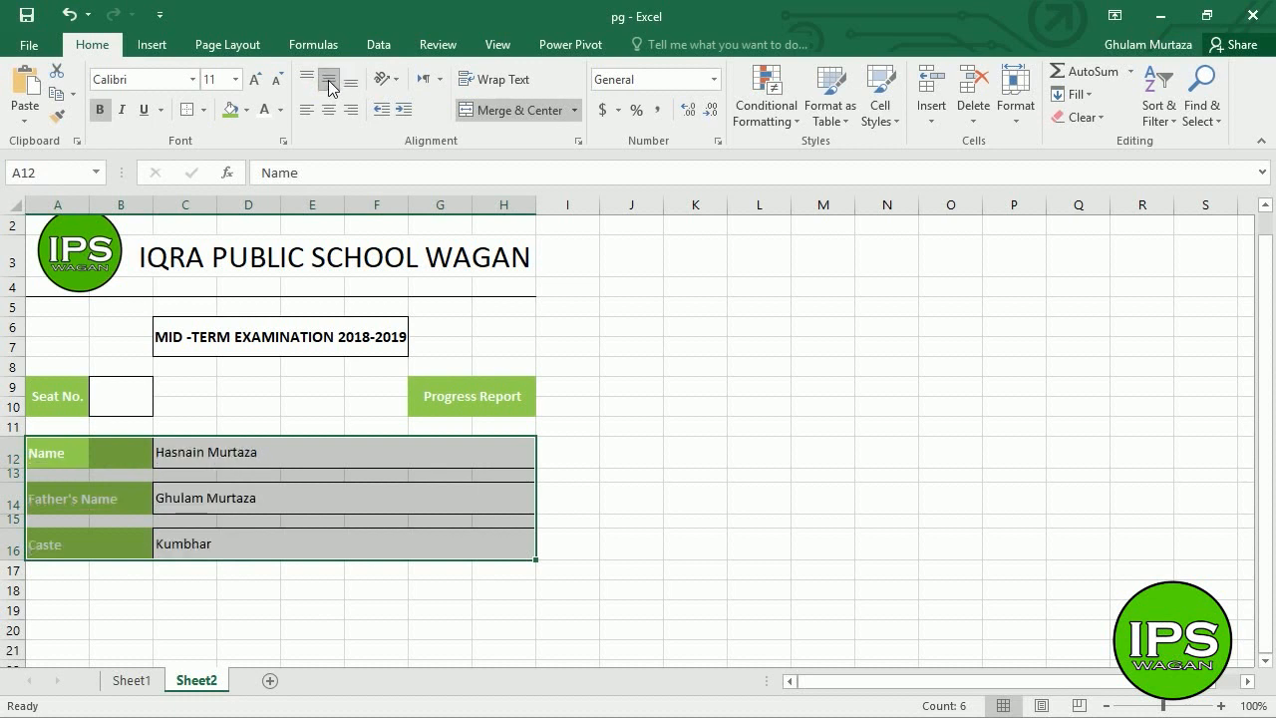
double_click(265, 544)
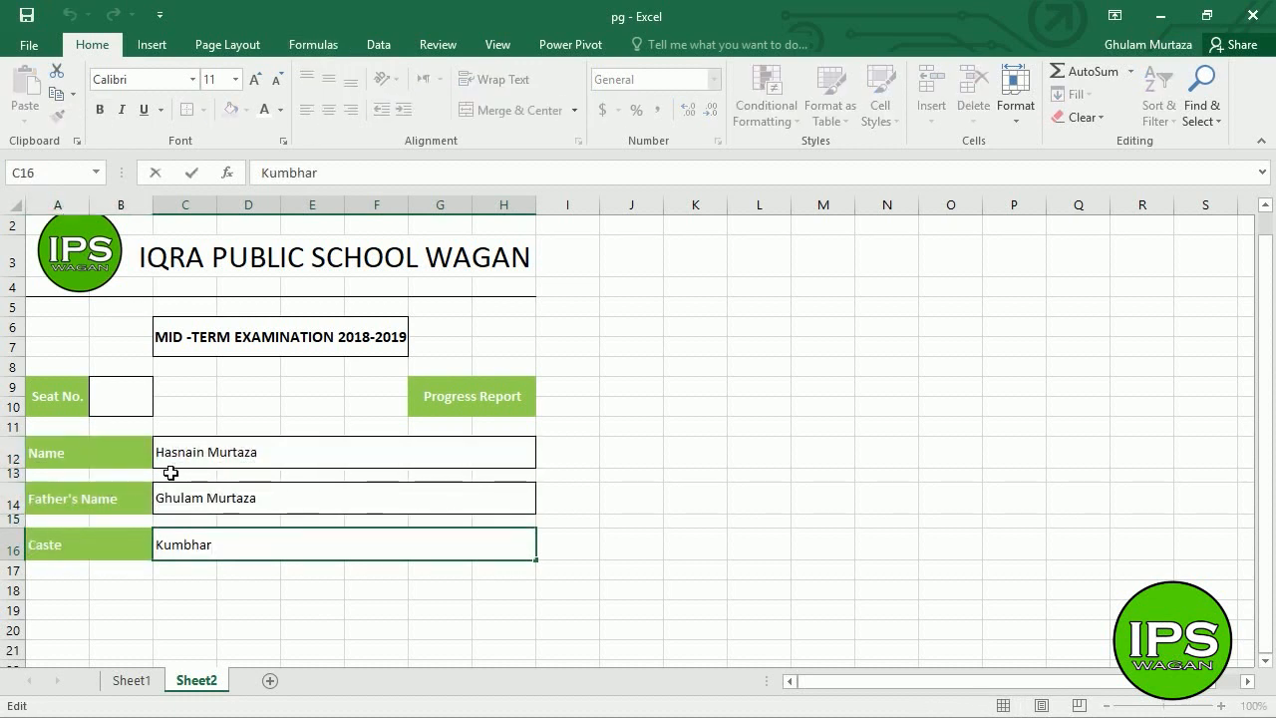
drag(94, 459, 282, 555)
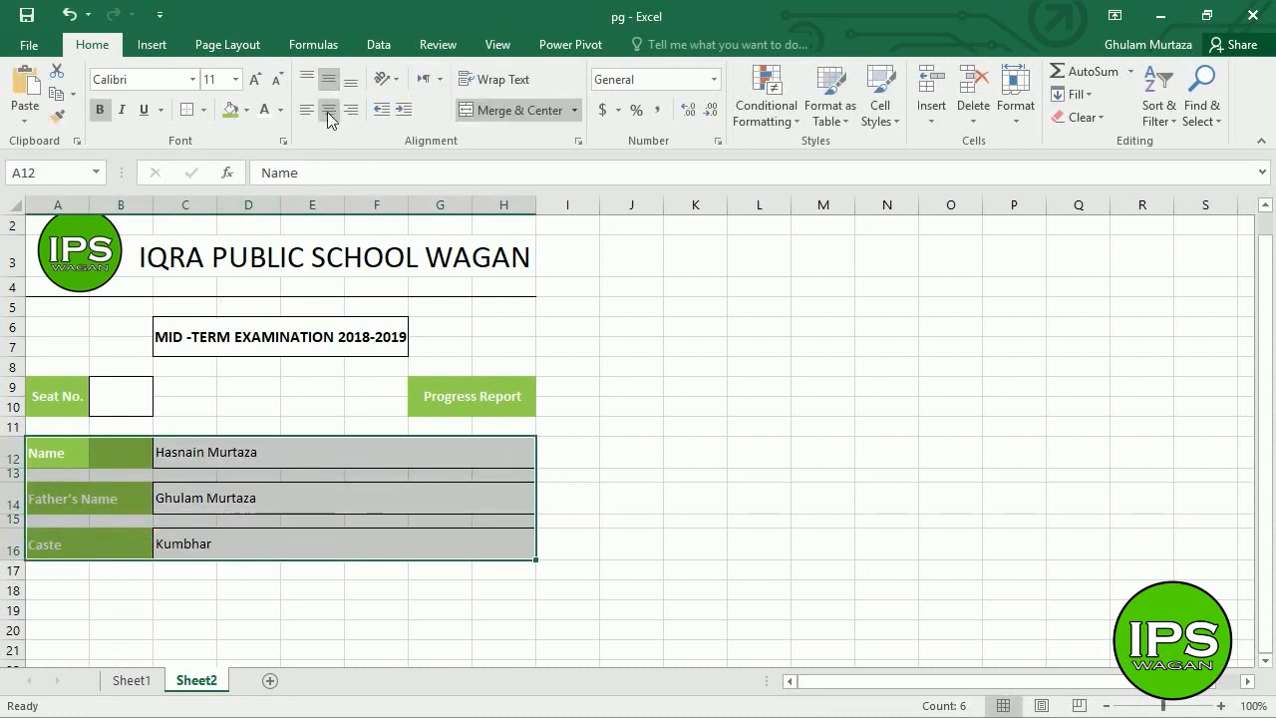
click(351, 79)
click(242, 479)
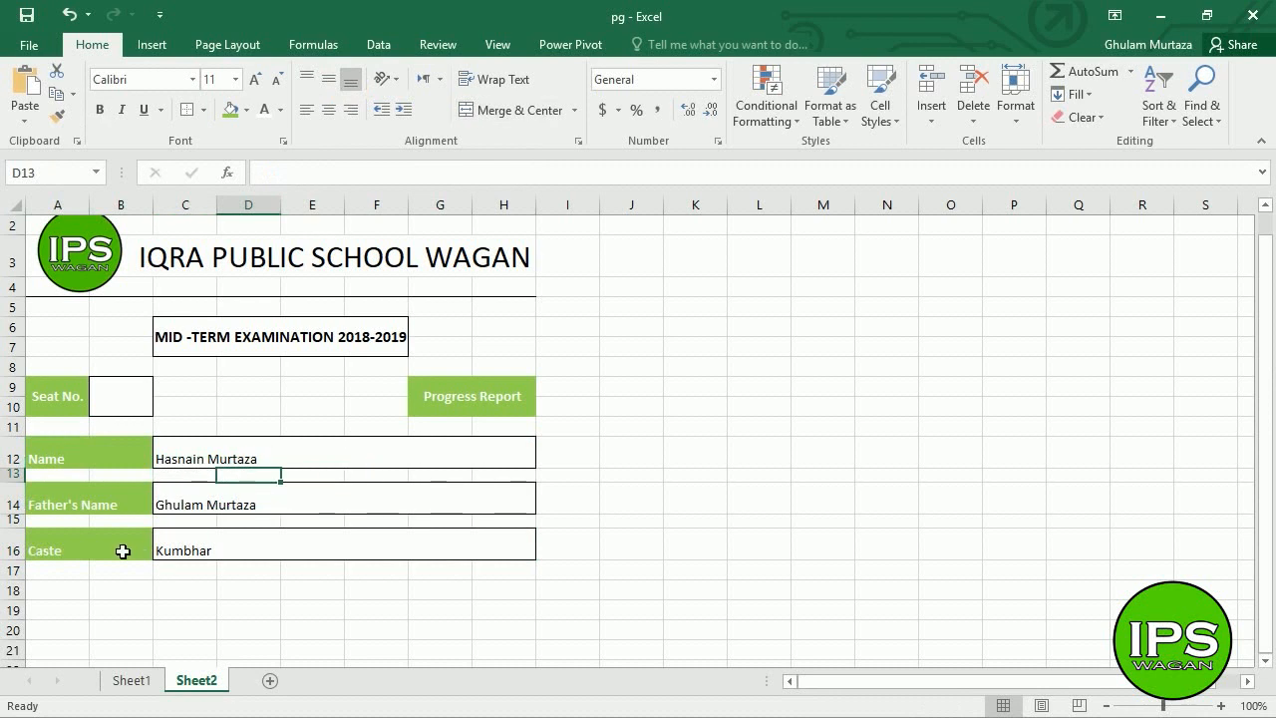
click(61, 596)
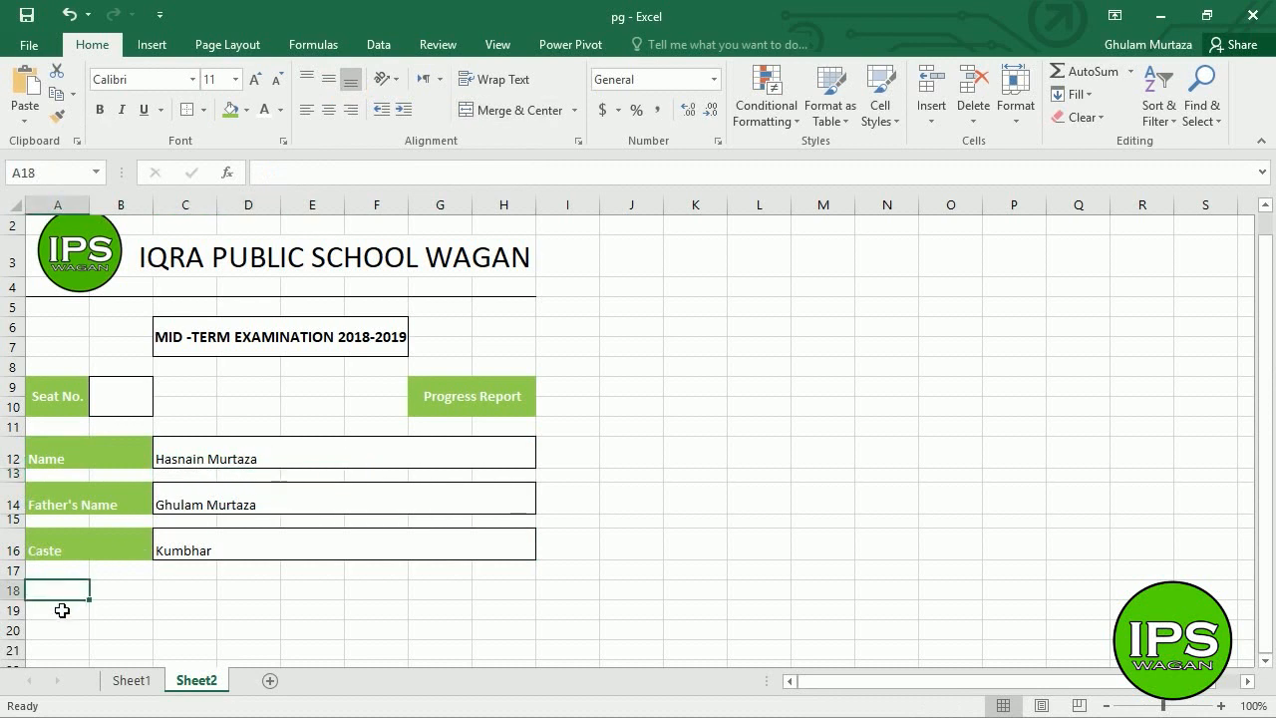
click(62, 612)
- Copy the subject marks table from Sheet1 and paste it at A19 on Sheet2
click(136, 682)
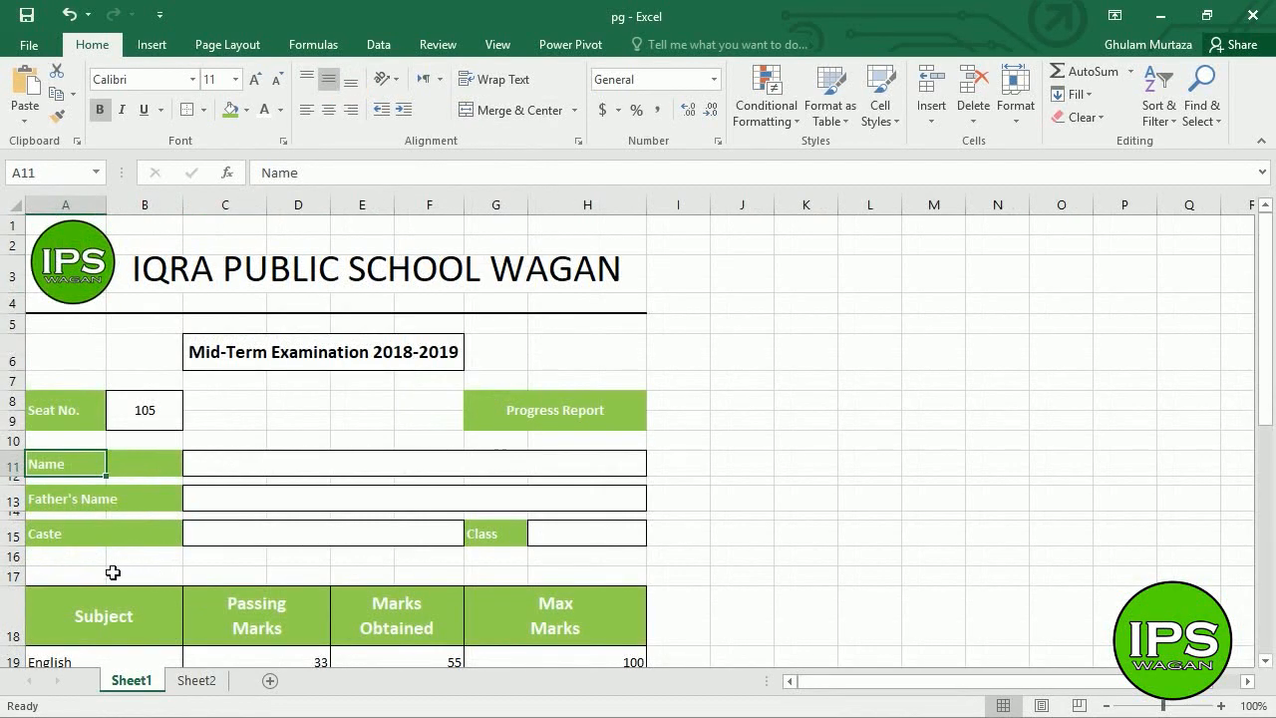
click(104, 610)
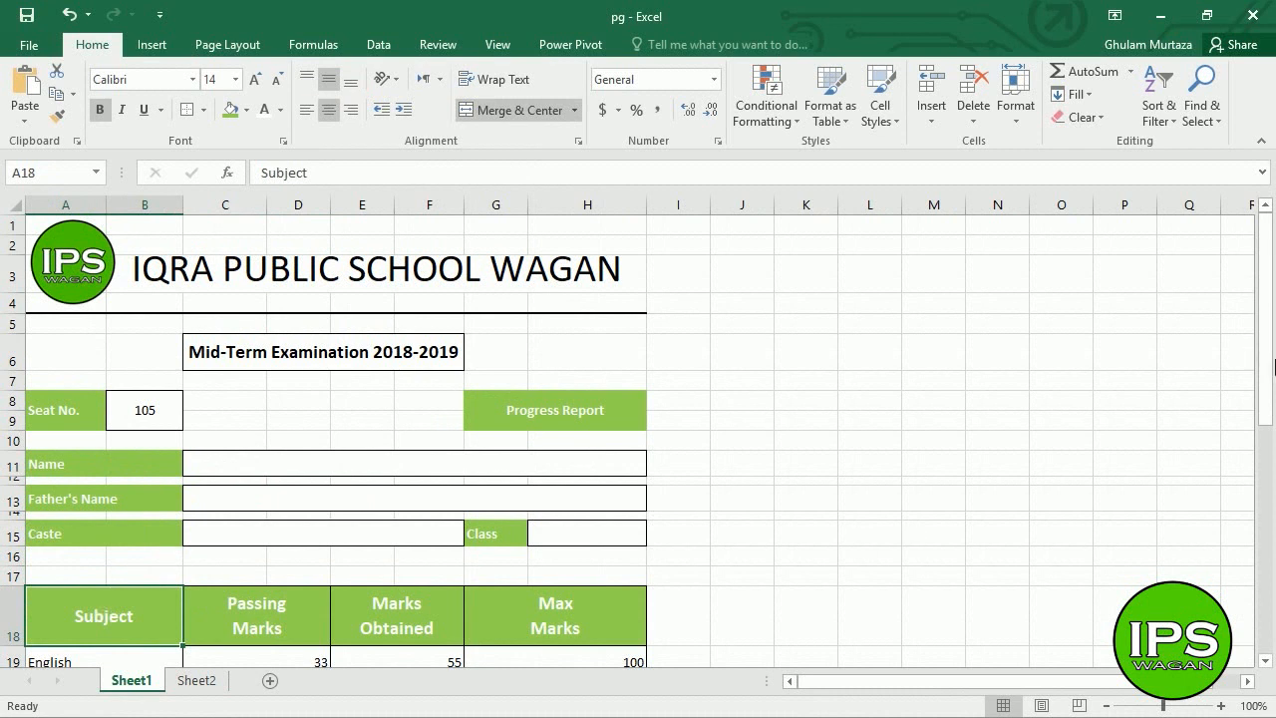
drag(1268, 367, 1266, 472)
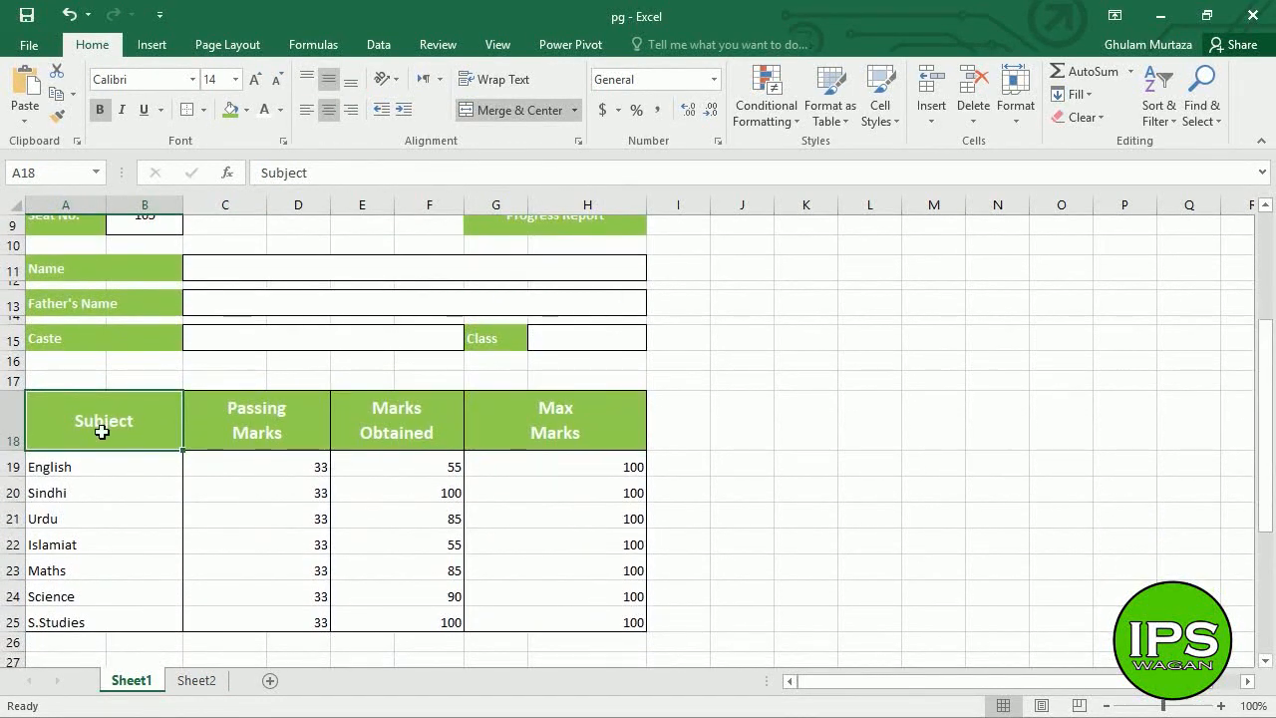
mouse_move(85, 423)
mouse_down()
mouse_move(308, 489)
mouse_move(612, 644)
mouse_move(608, 620)
mouse_up()
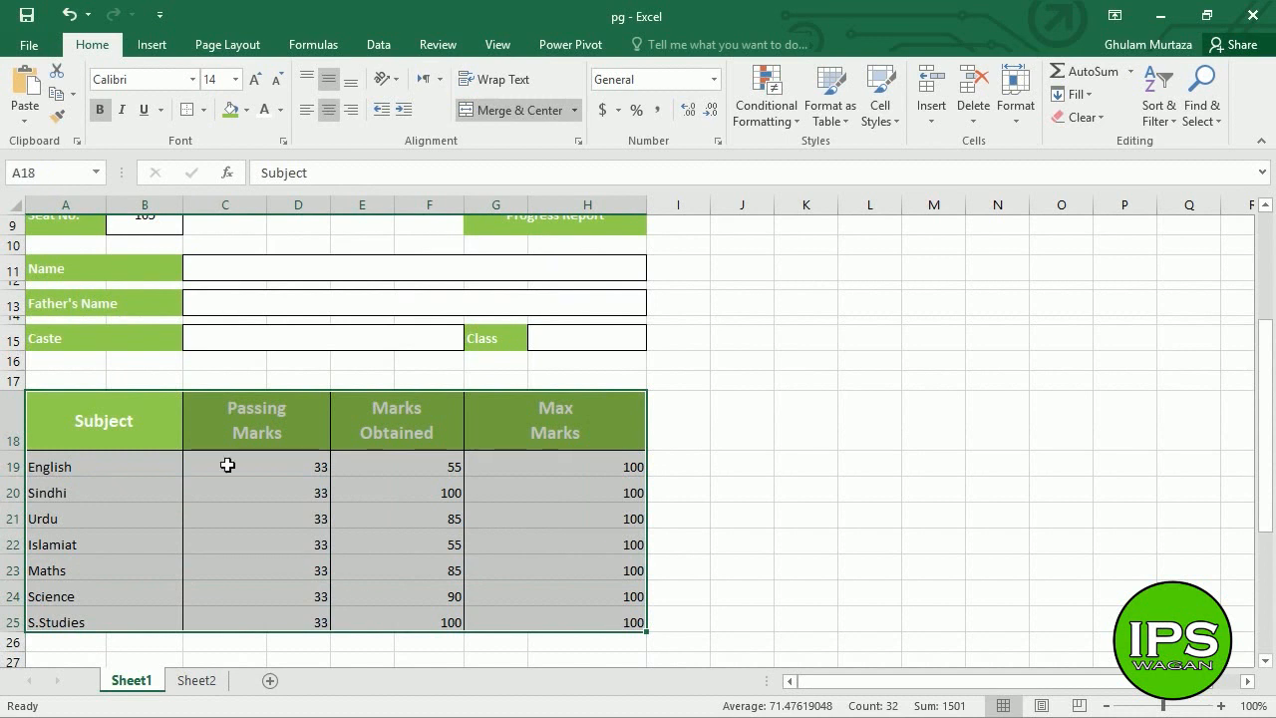
right_click(208, 434)
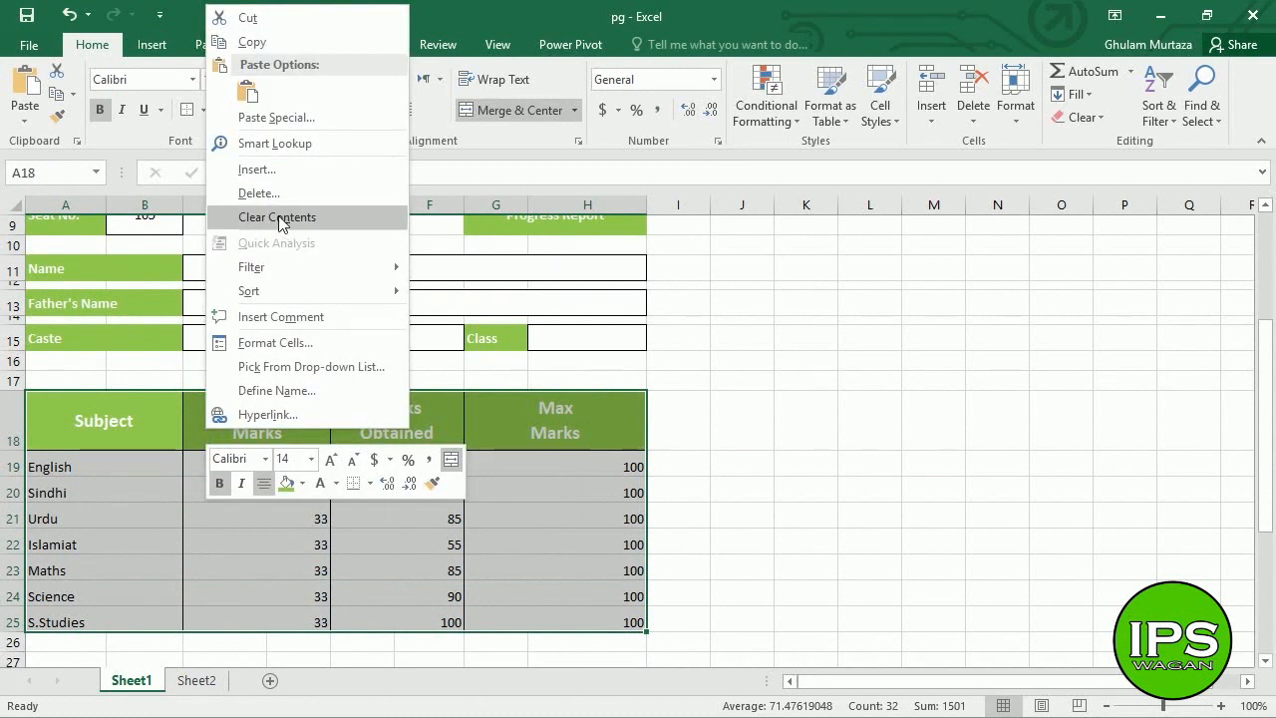
click(273, 43)
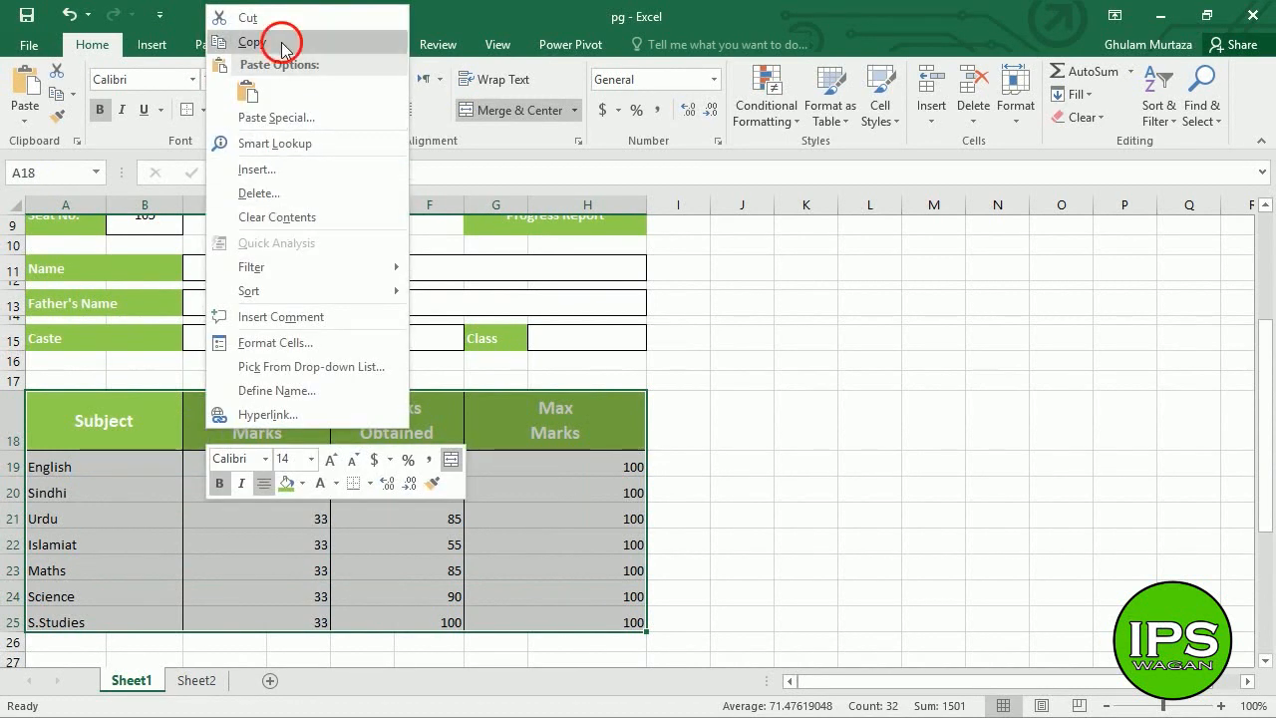
click(195, 680)
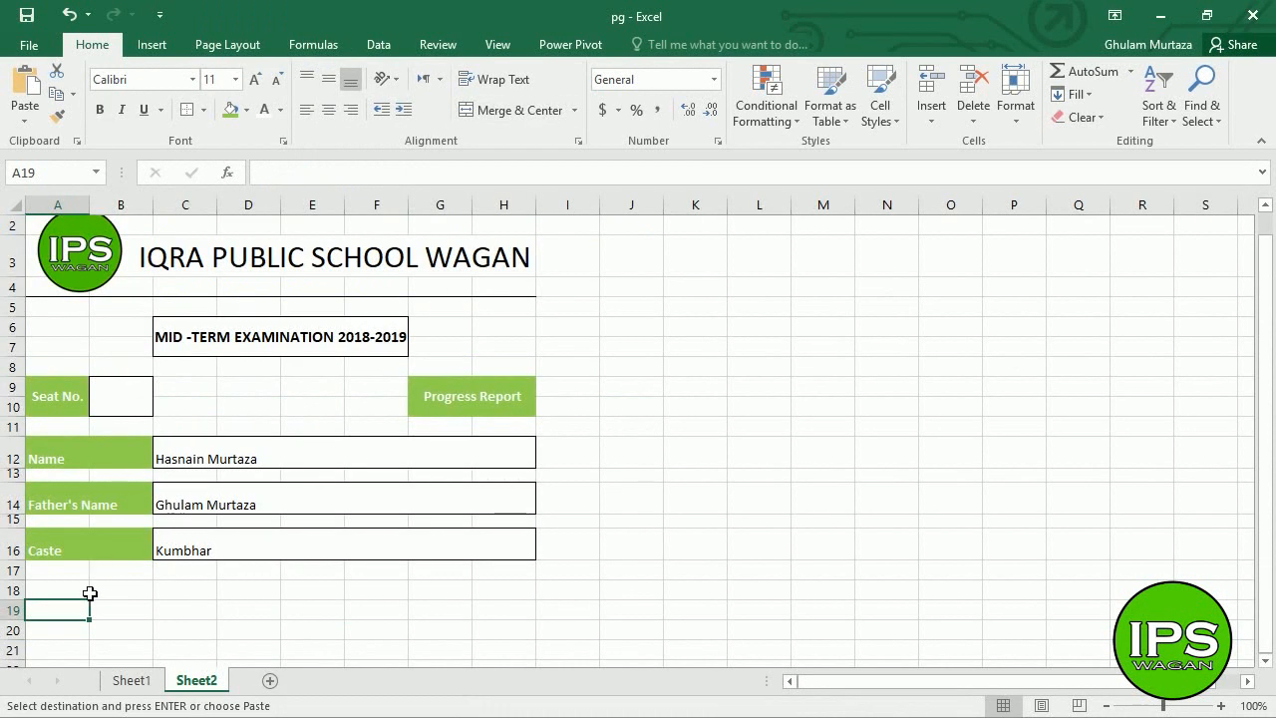
key(ctrl+v)
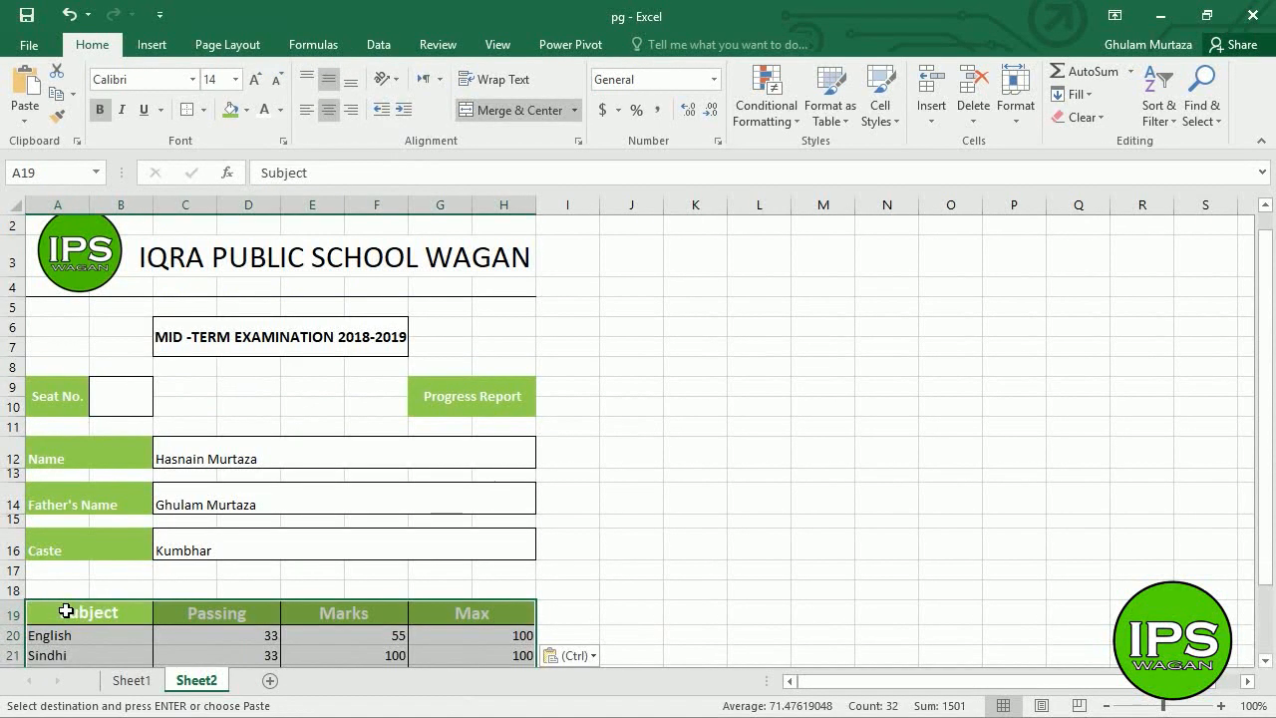
click(296, 611)
- Make header row 19 taller to show full headers, then move to A29 below the table
drag(1262, 296, 1266, 419)
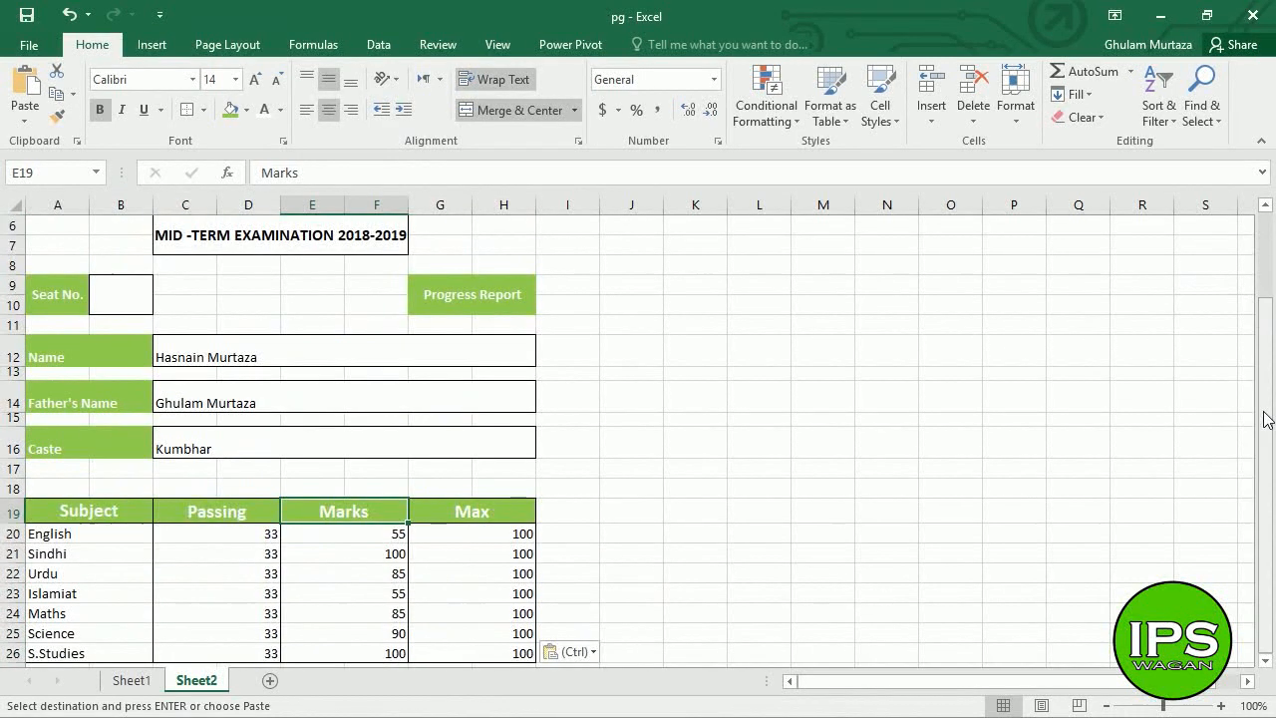
click(98, 521)
click(249, 520)
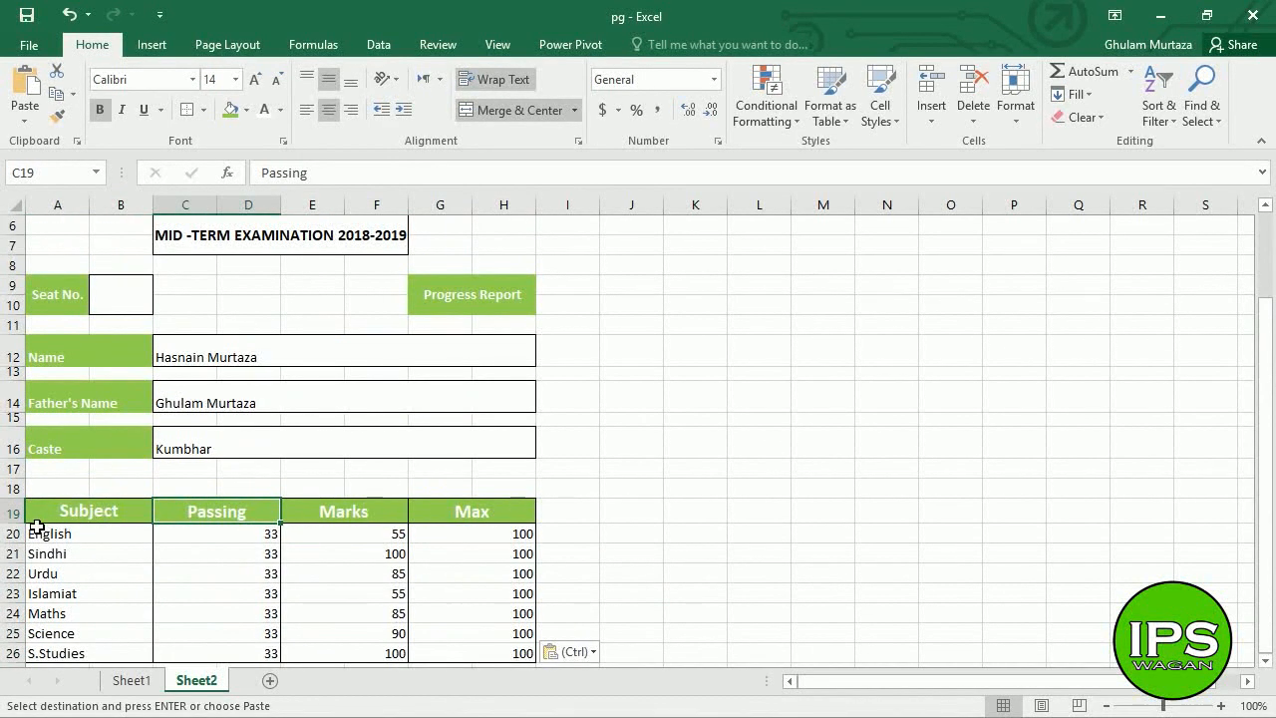
drag(27, 528, 29, 573)
click(193, 581)
click(405, 557)
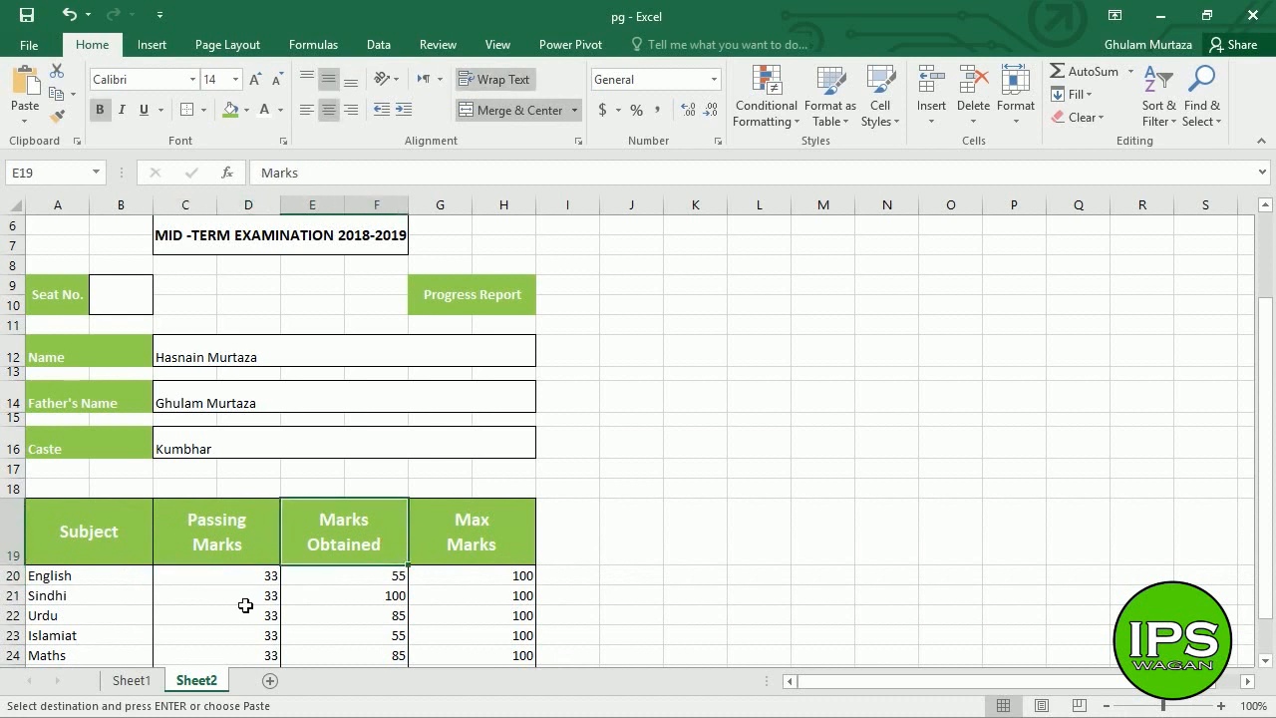
click(172, 598)
key(Down)
key(Down)
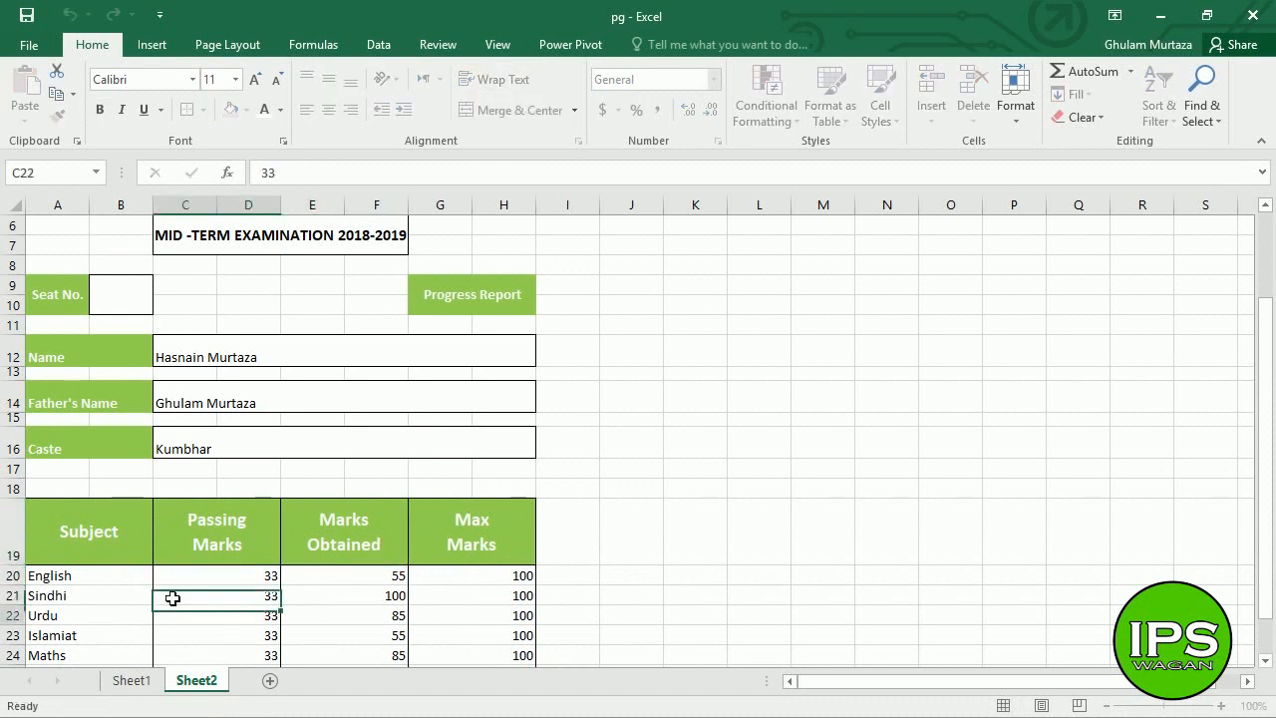
key(Down)
key(Down)
key(Down)
key(Down)
key(Down)
key(Down)
key(Down)
key(Down)
key(Down)
key(Up)
key(Up)
key(Up)
key(Up)
key(Up)
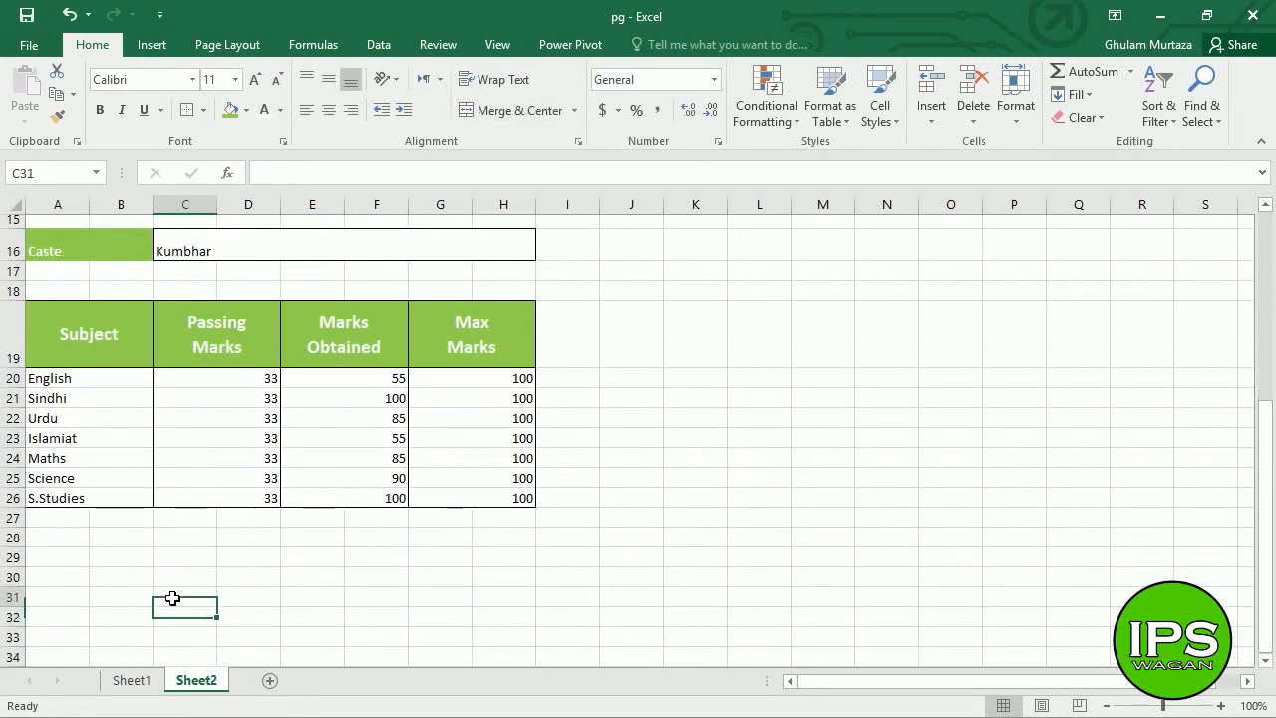
key(Left)
key(Left)
key(Down)
key(Down)
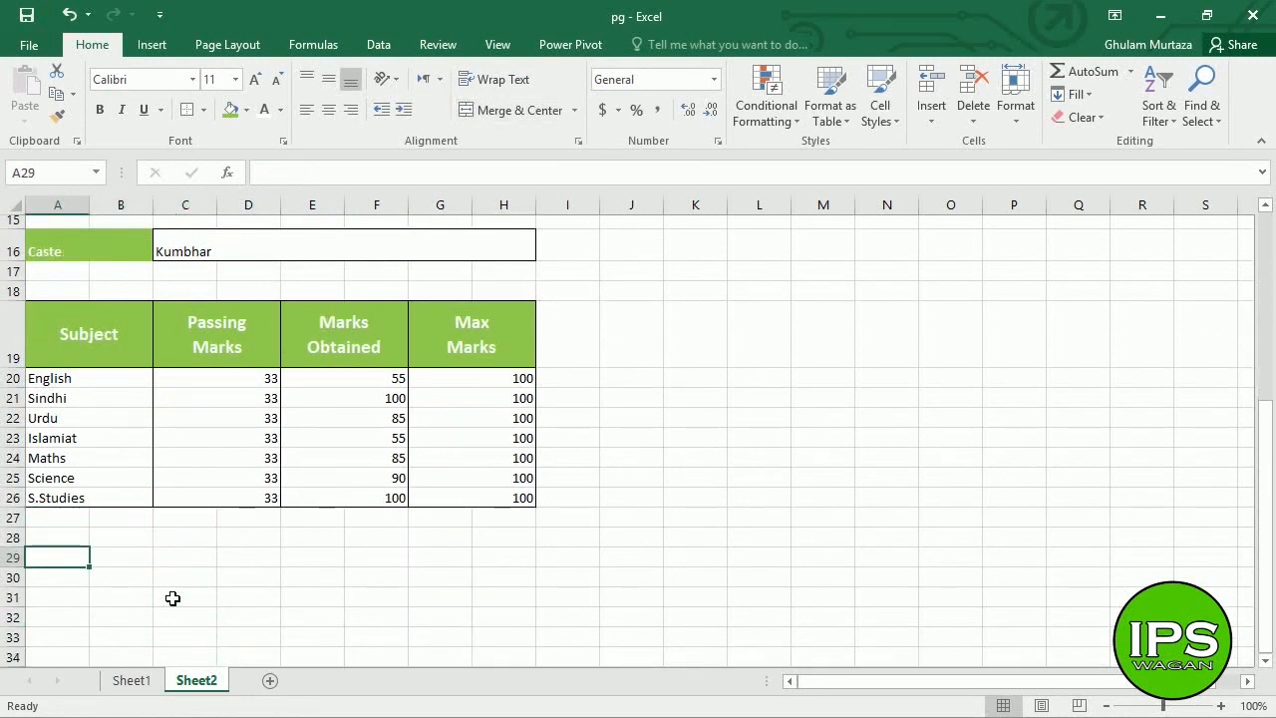
- Copy Sheet1's summary block A28:H32 and paste it at A29 on Sheet2
click(130, 680)
click(224, 642)
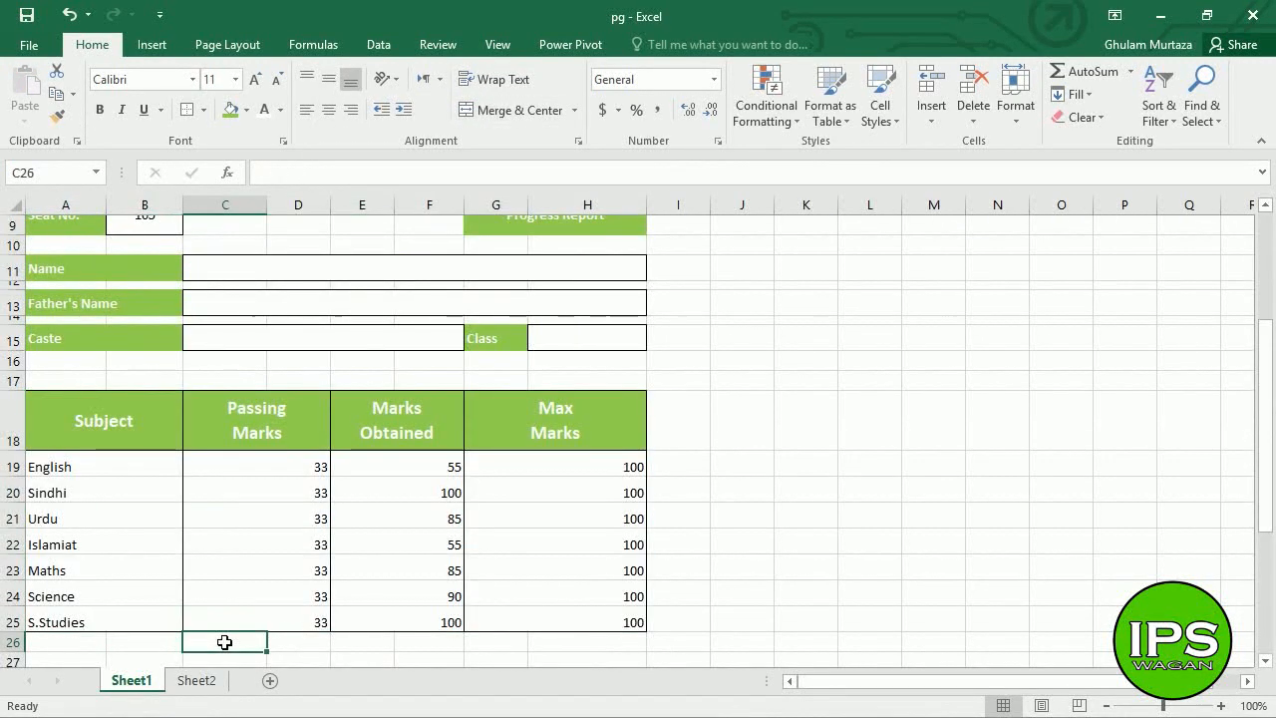
key(Down)
key(Down)
key(Down)
key(Down)
key(Down)
key(Down)
key(Up)
key(Up)
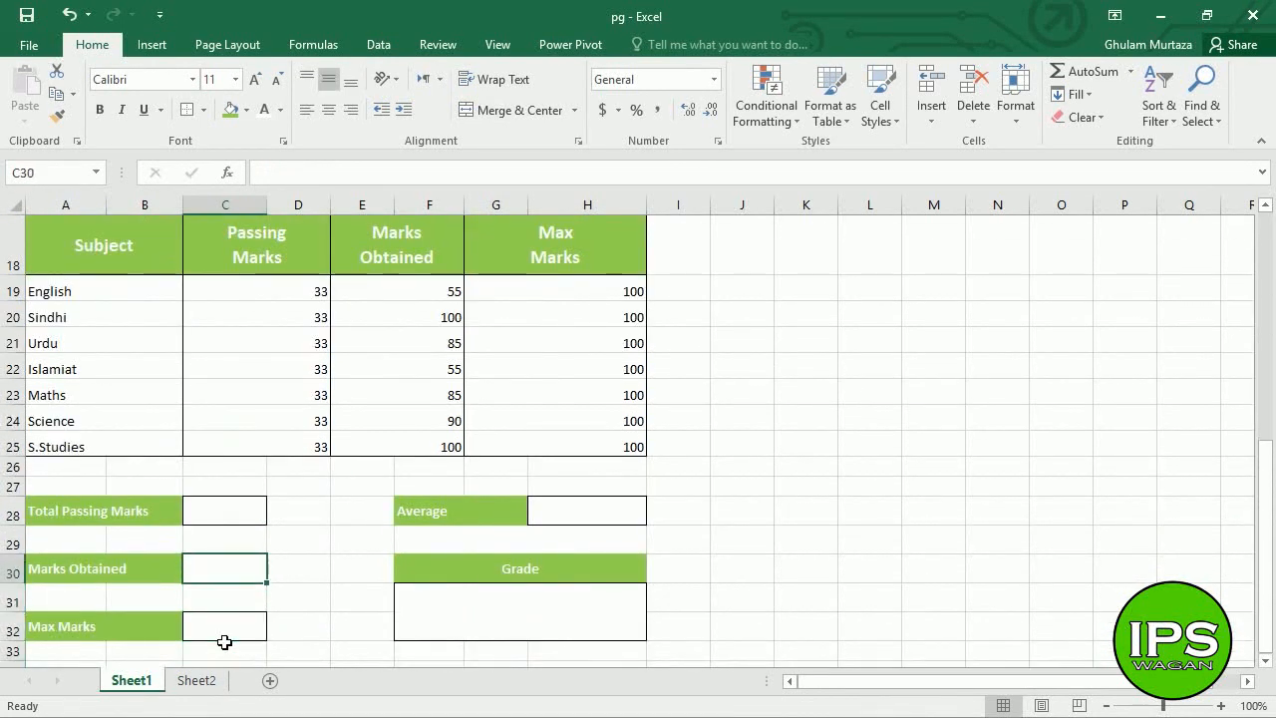
drag(57, 513, 561, 624)
right_click(386, 545)
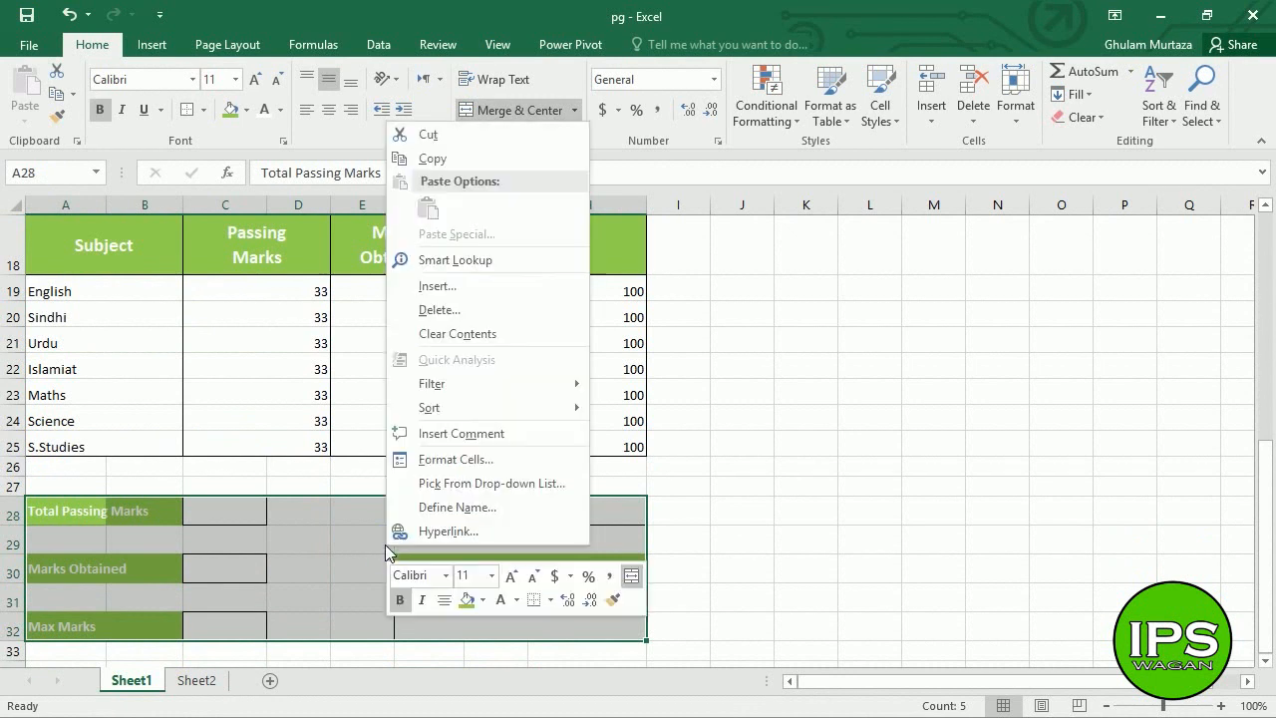
click(456, 161)
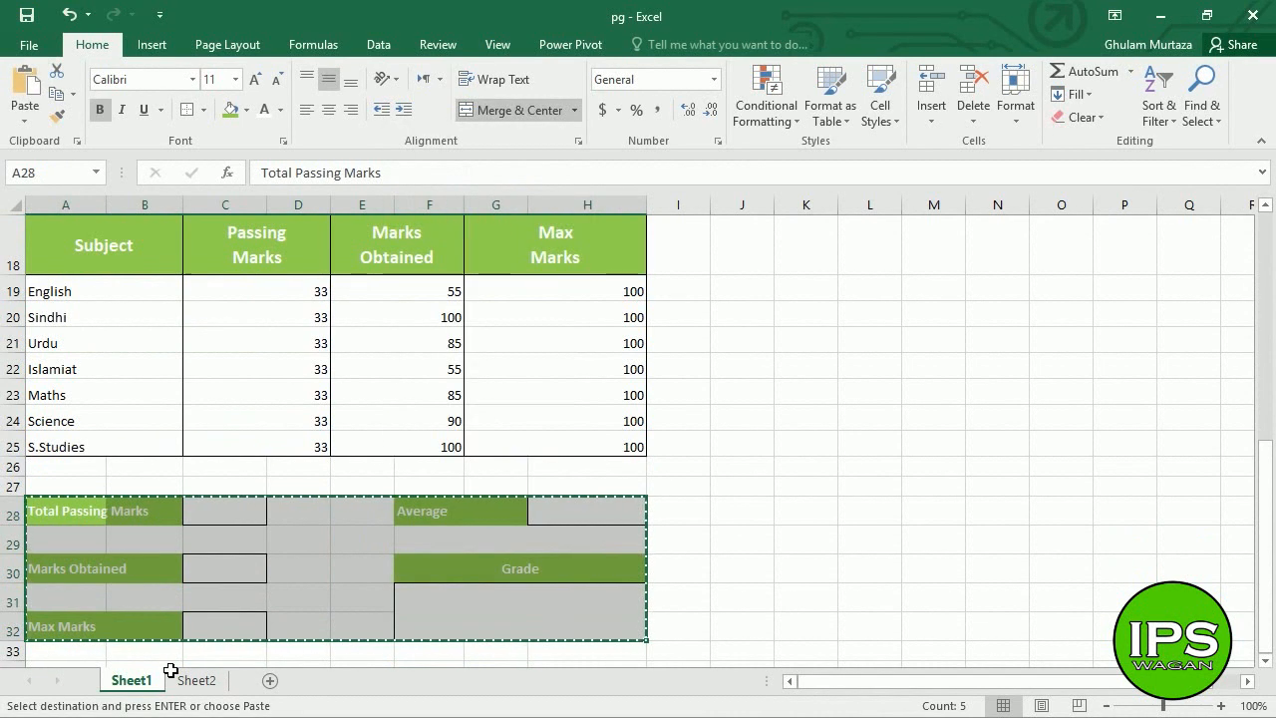
click(196, 679)
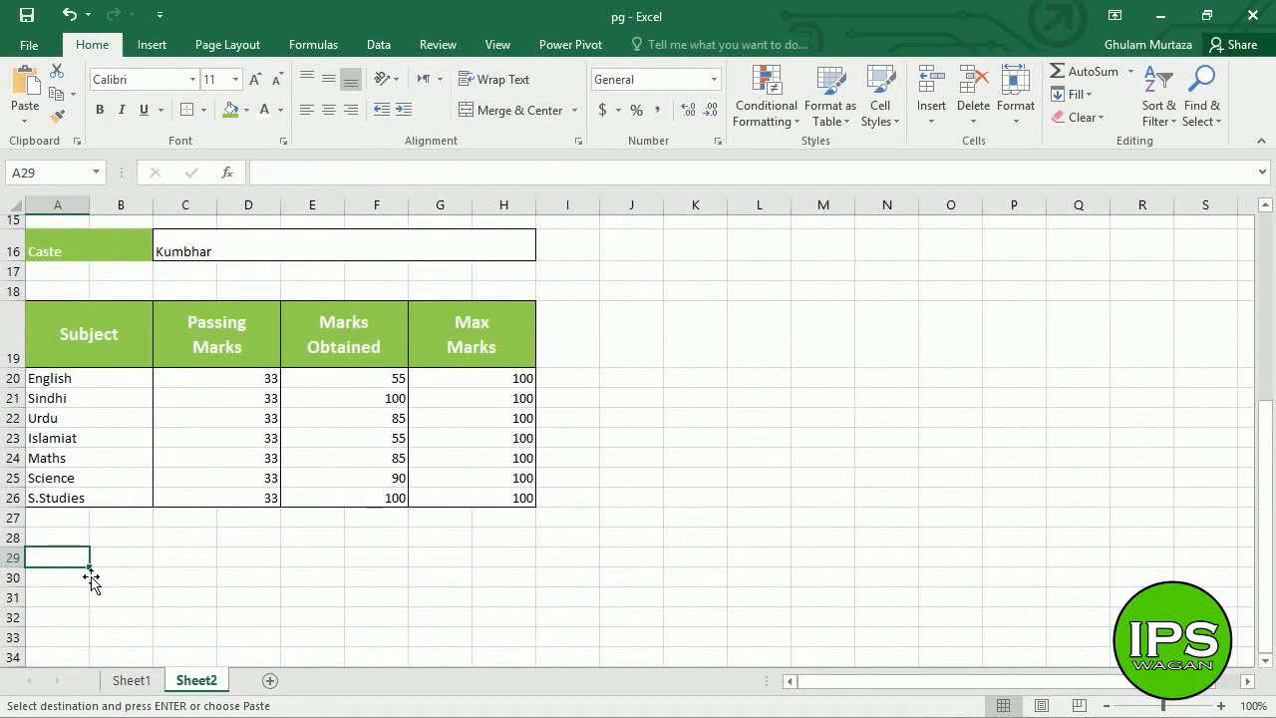
key(ctrl+v)
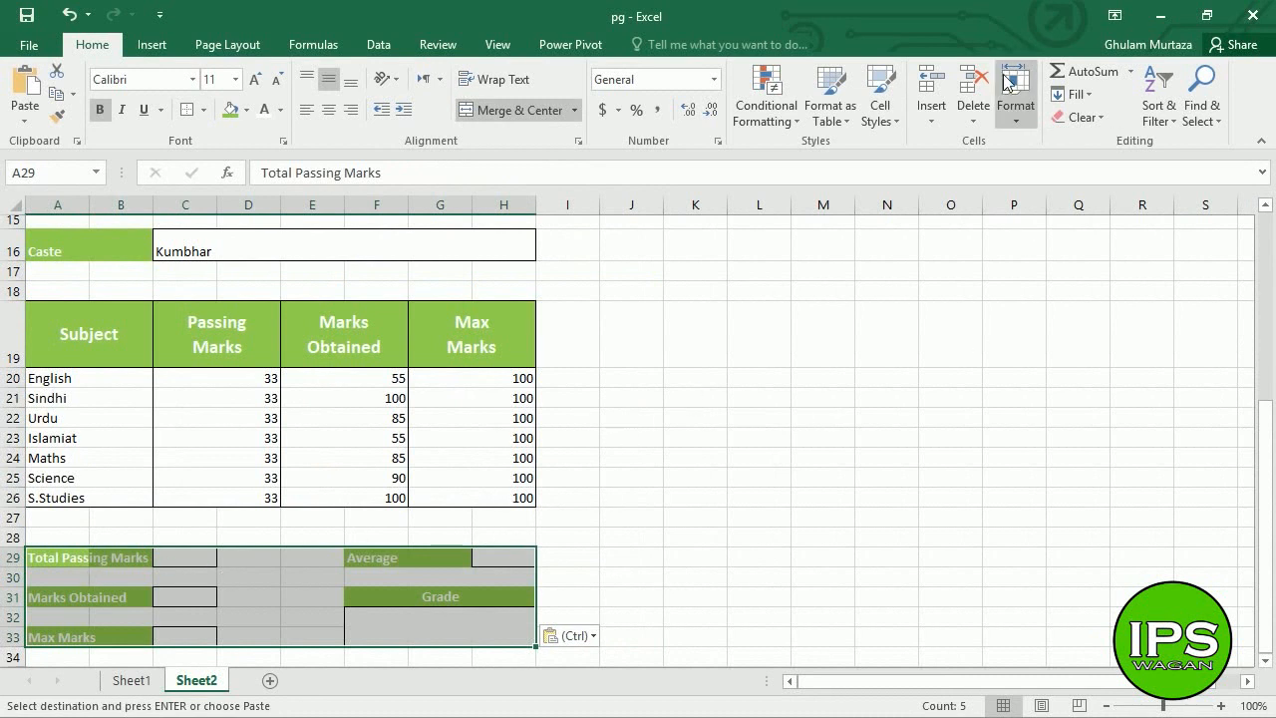
- Set the pasted summary rows 29–33 to row height 24
click(1024, 118)
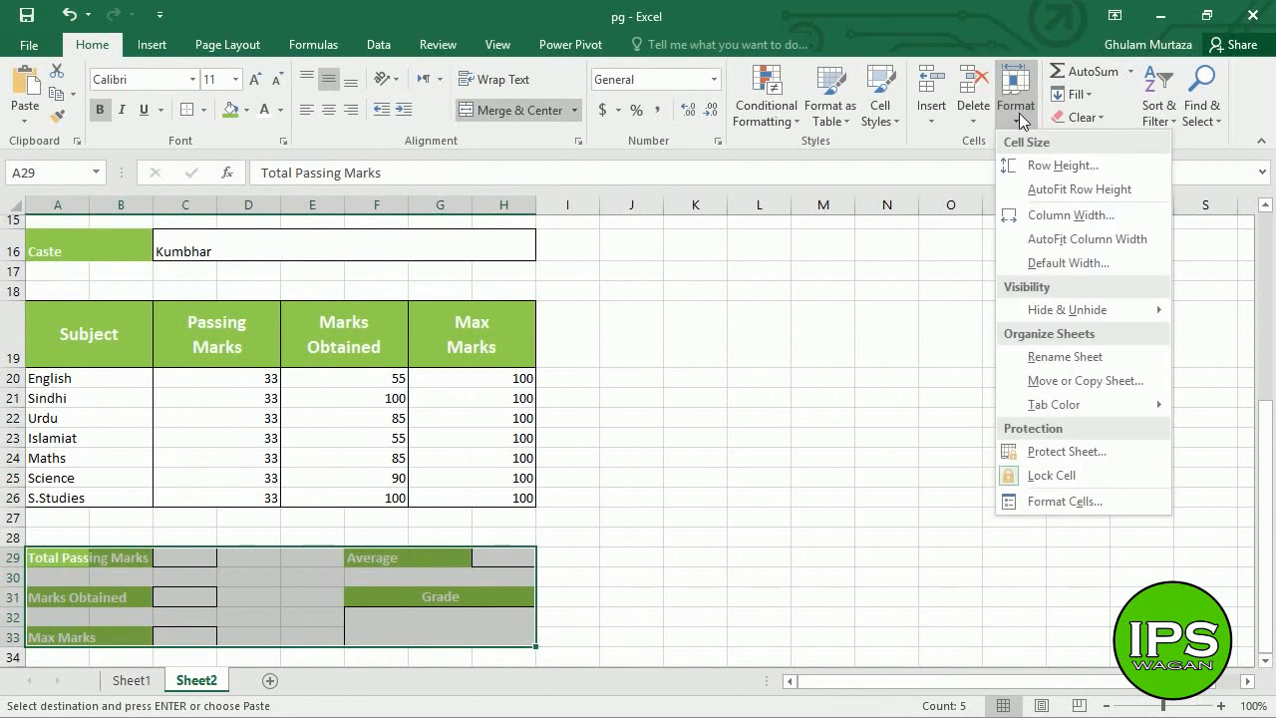
click(1023, 164)
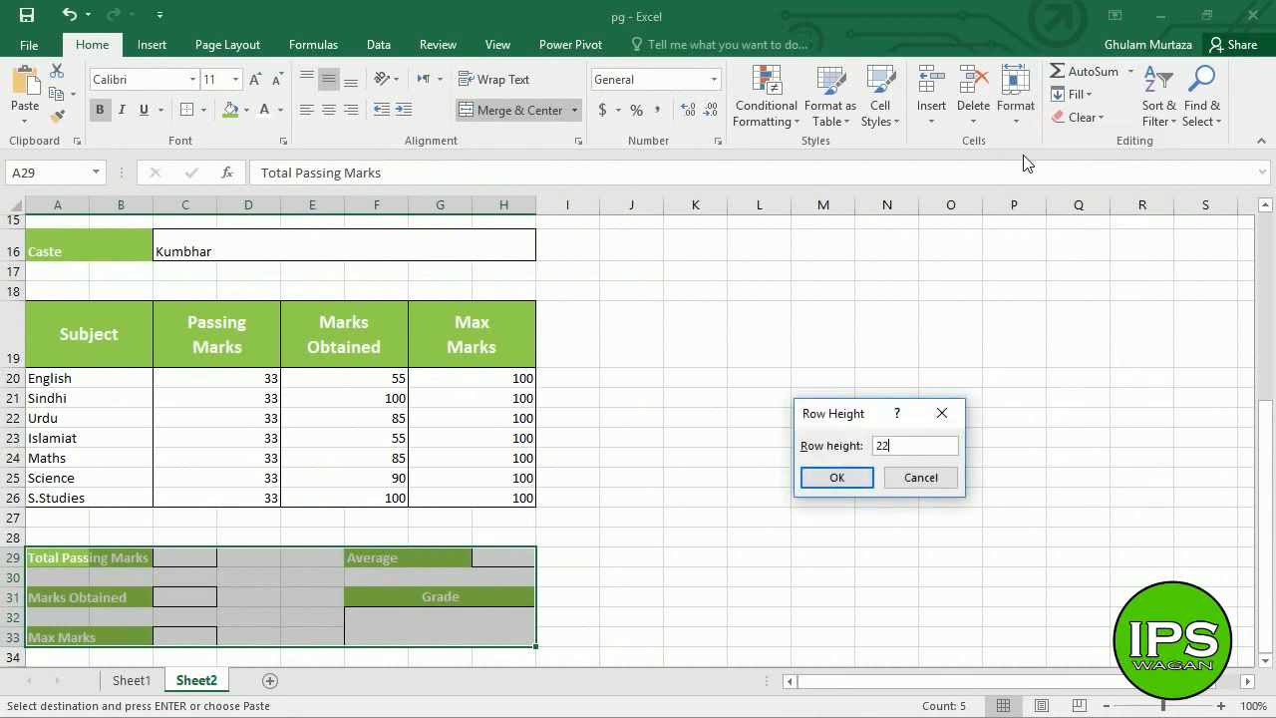
key(Return)
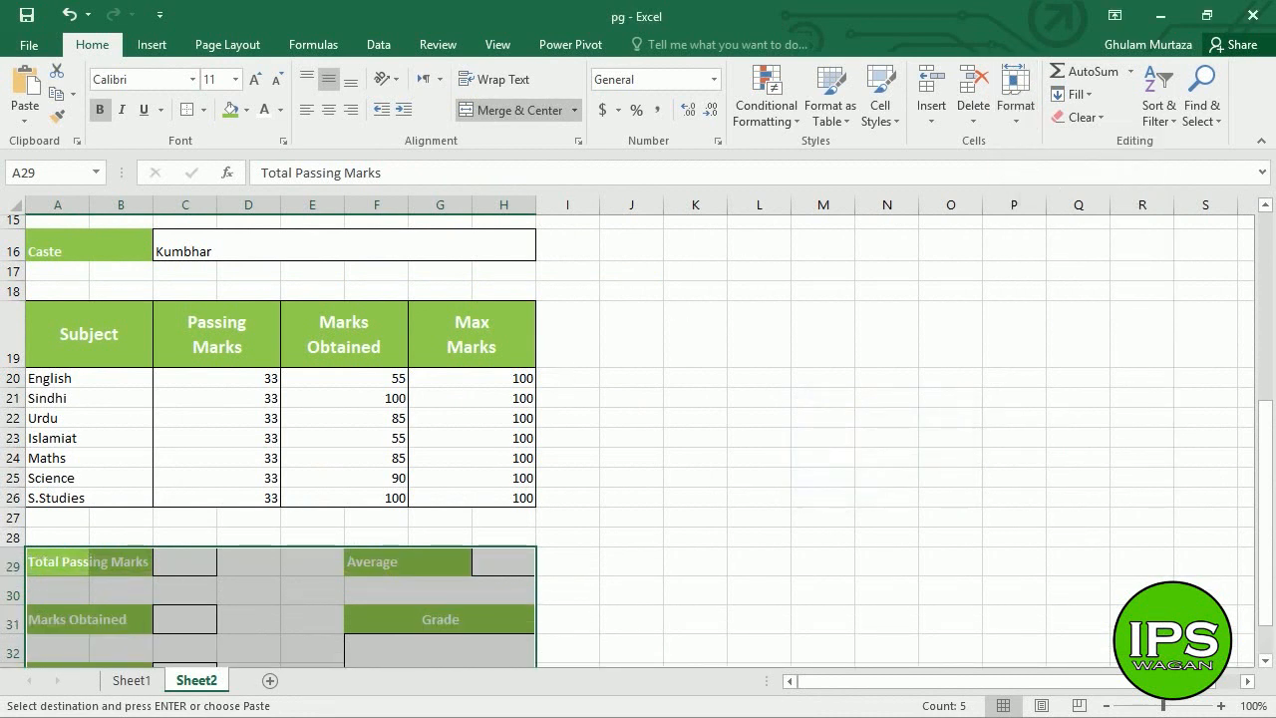
click(1006, 116)
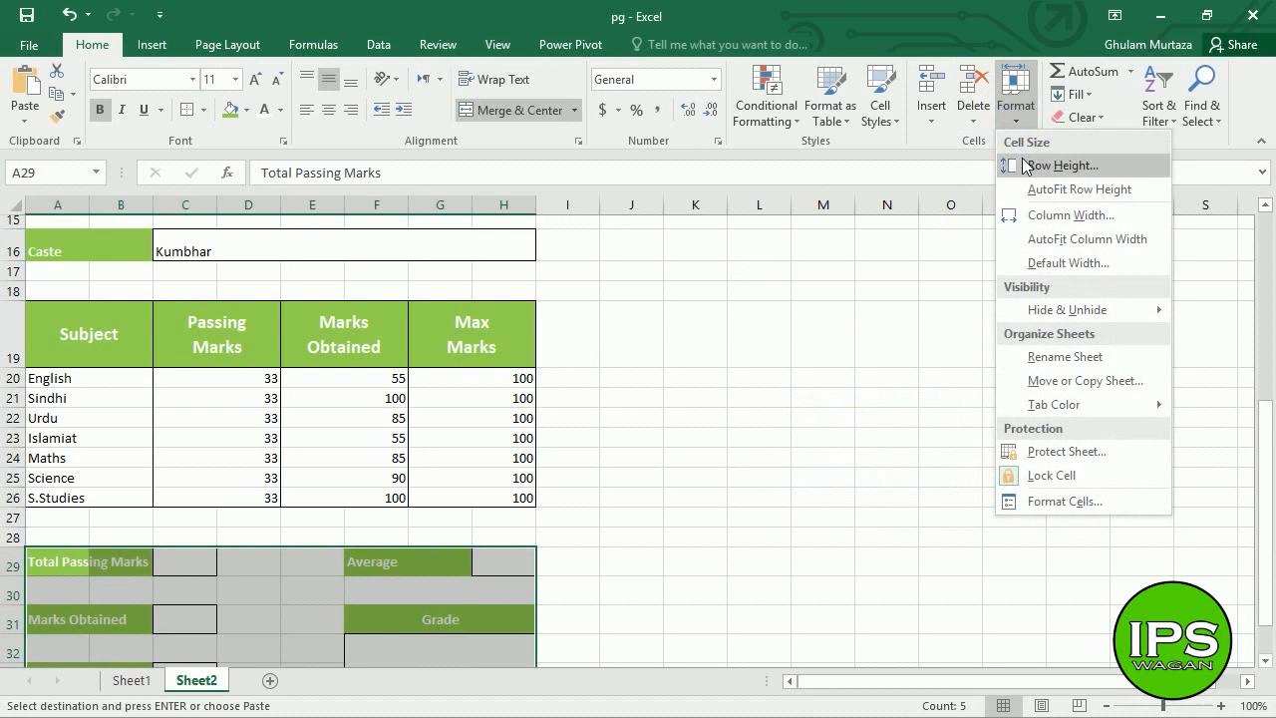
click(1024, 166)
text(24)
key(Return)
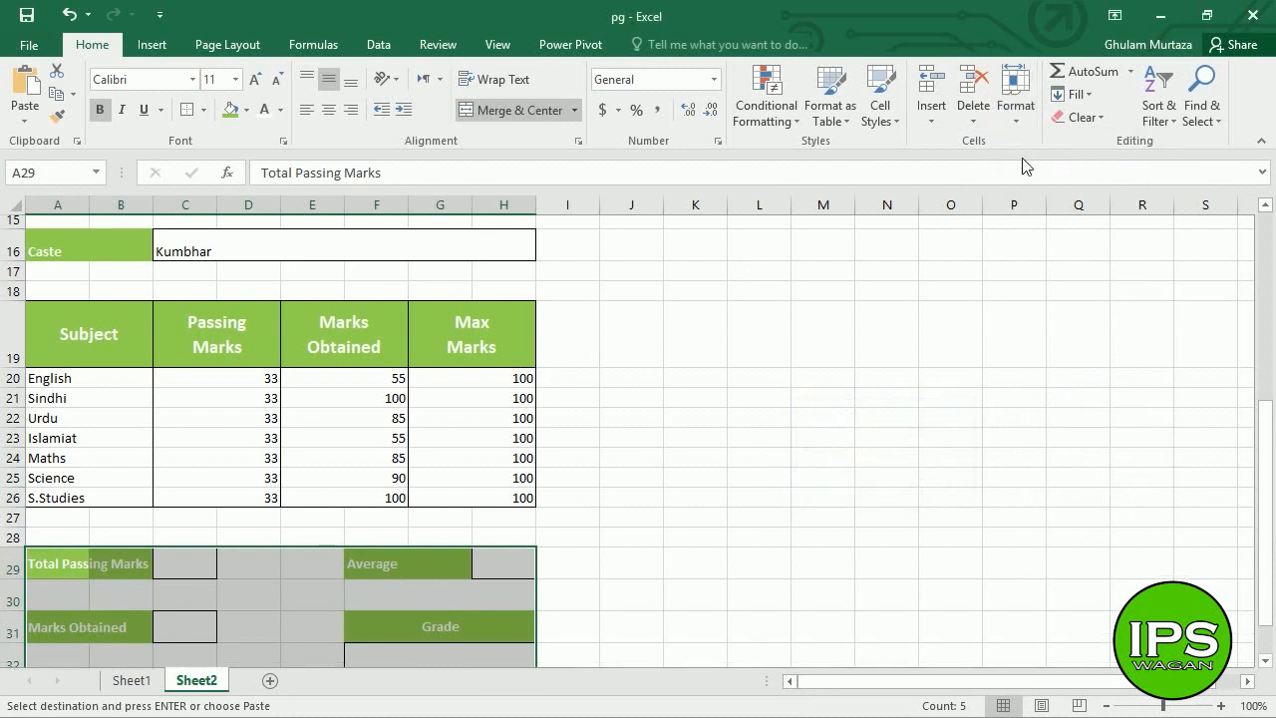
- Shrink rows 30 and 32 into thin spacer gaps between the summary boxes
click(333, 517)
click(261, 538)
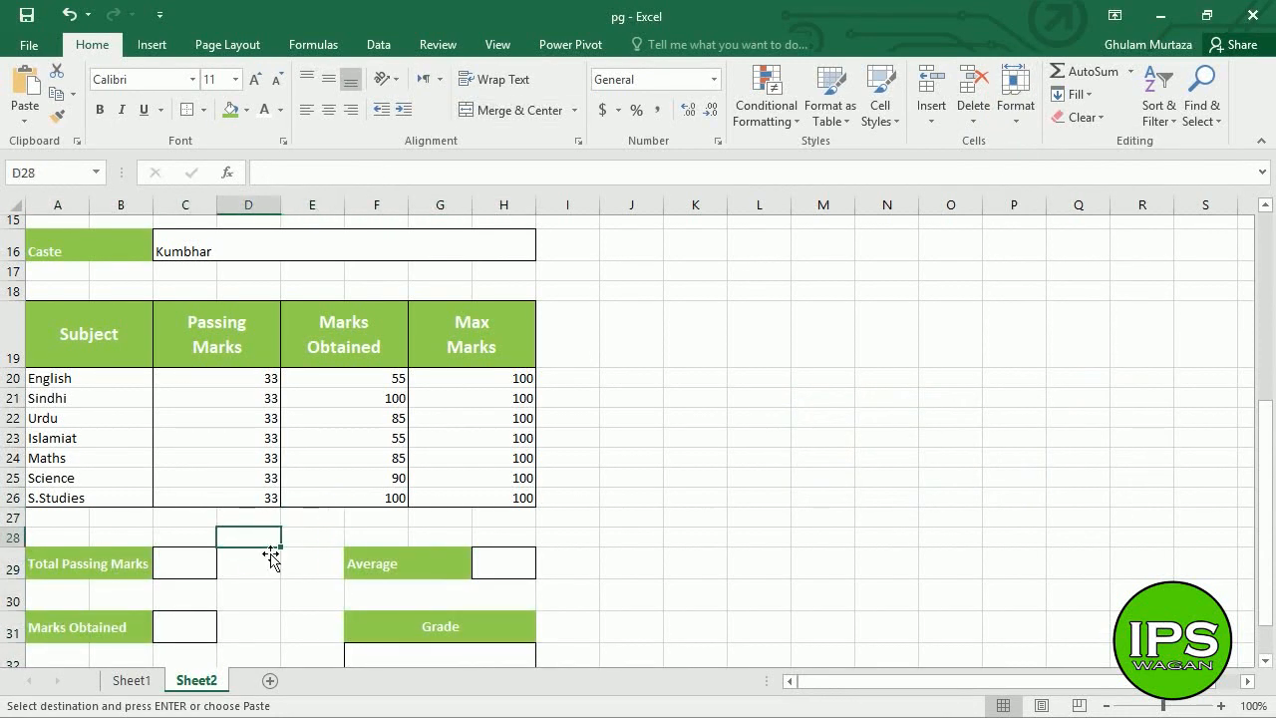
click(270, 558)
key(Down)
key(Down)
key(Down)
key(Down)
key(Down)
key(Down)
key(Up)
key(Up)
key(Up)
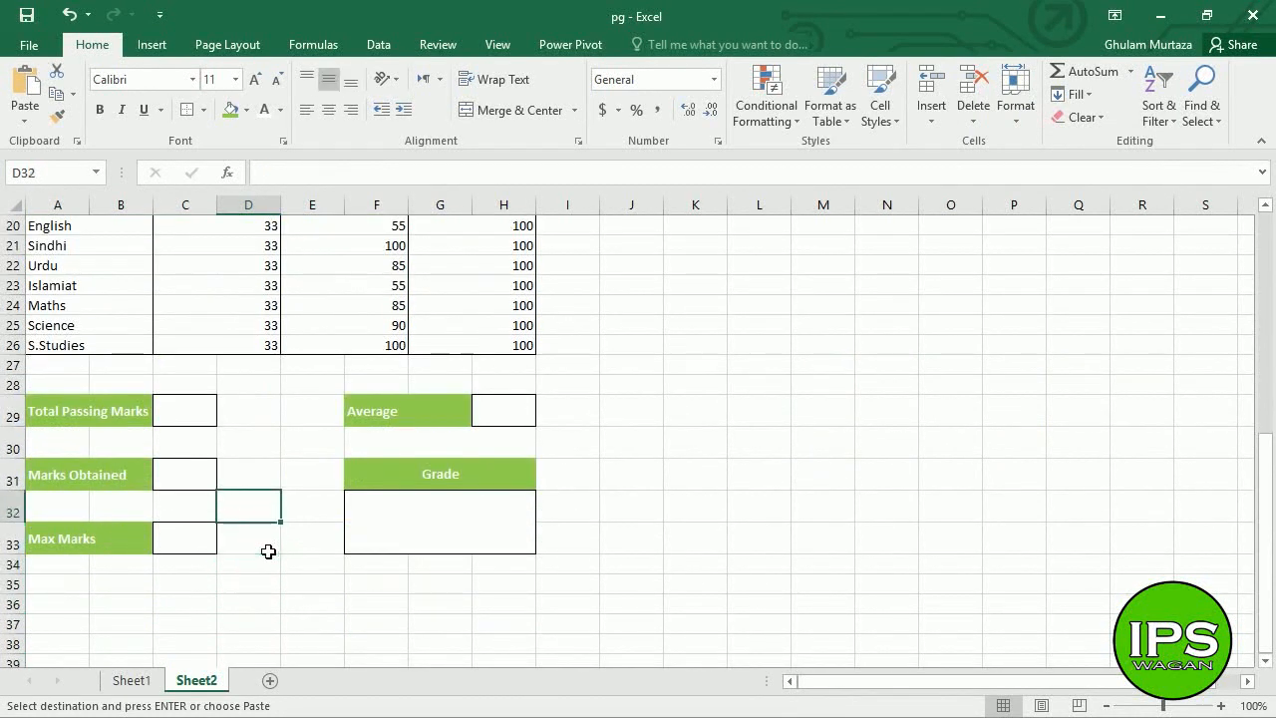
key(Right)
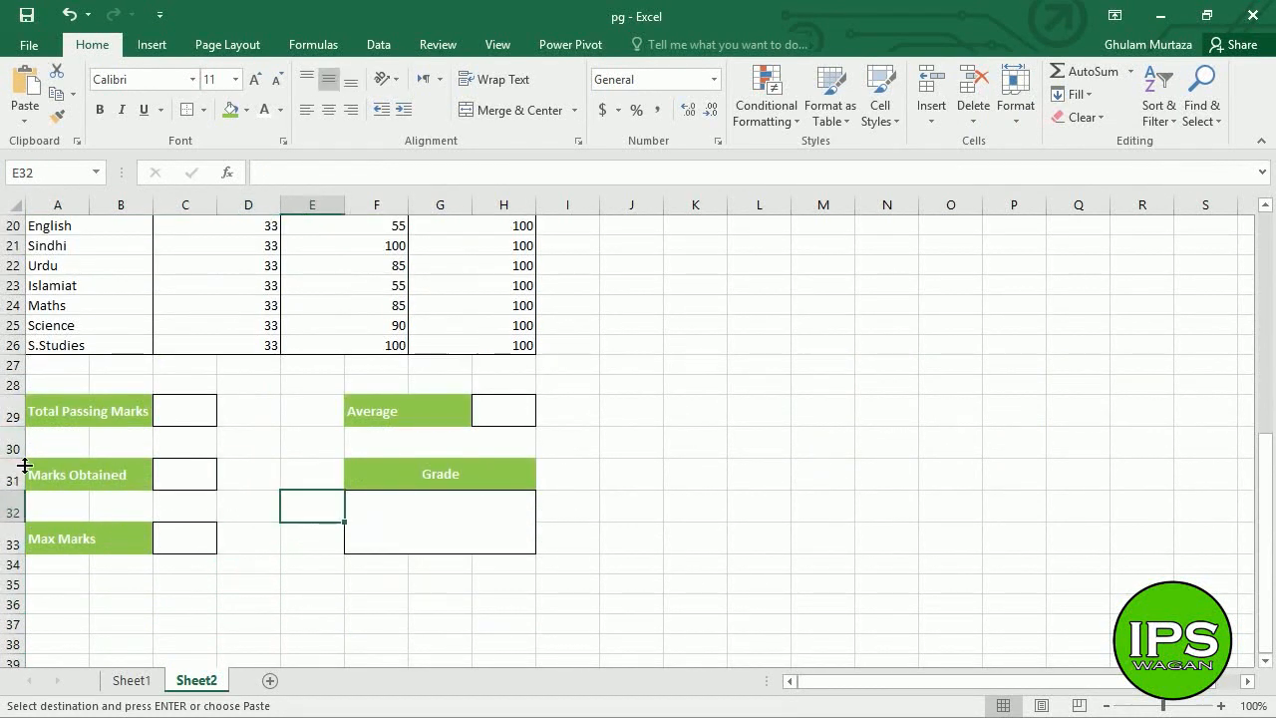
drag(32, 466, 40, 449)
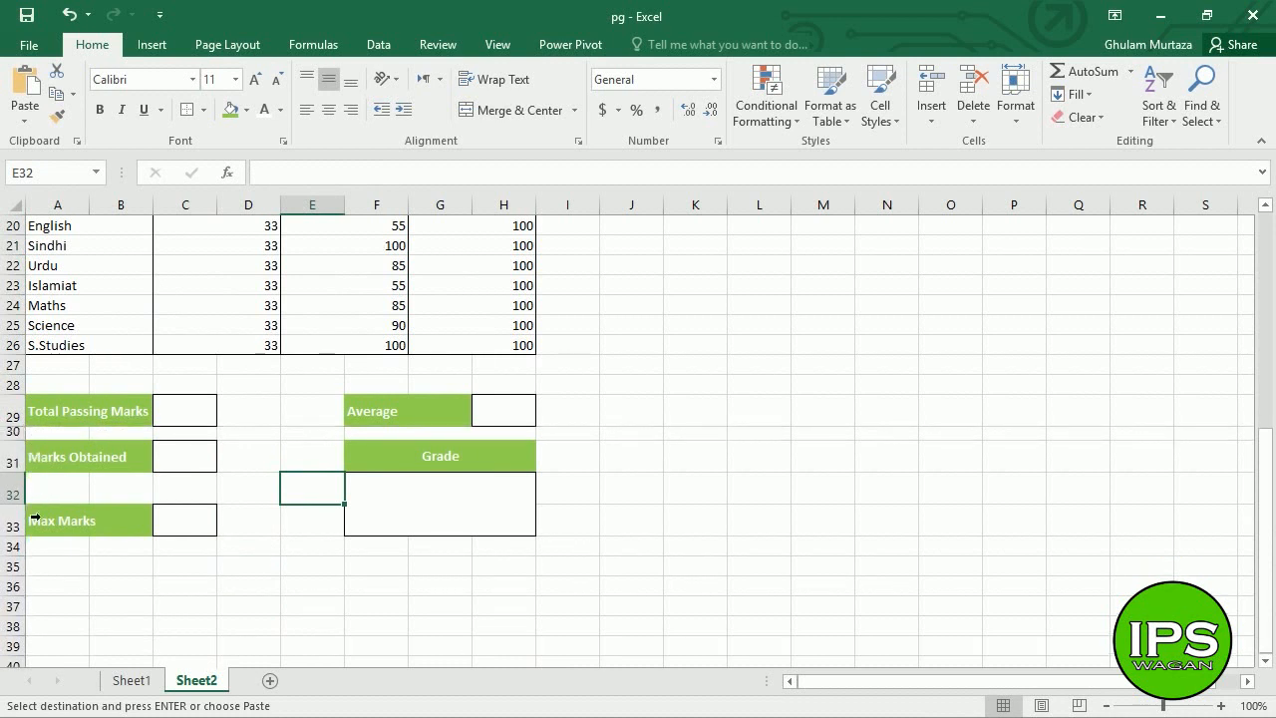
drag(28, 510, 38, 493)
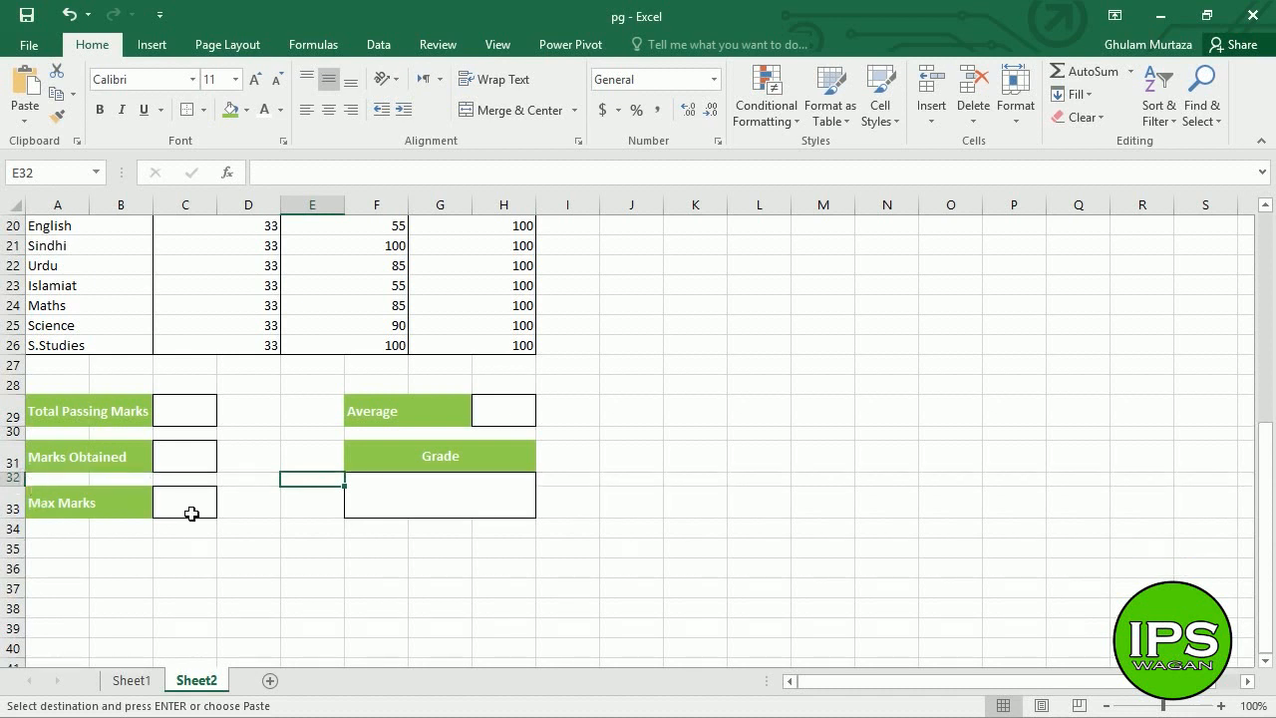
click(191, 512)
click(496, 430)
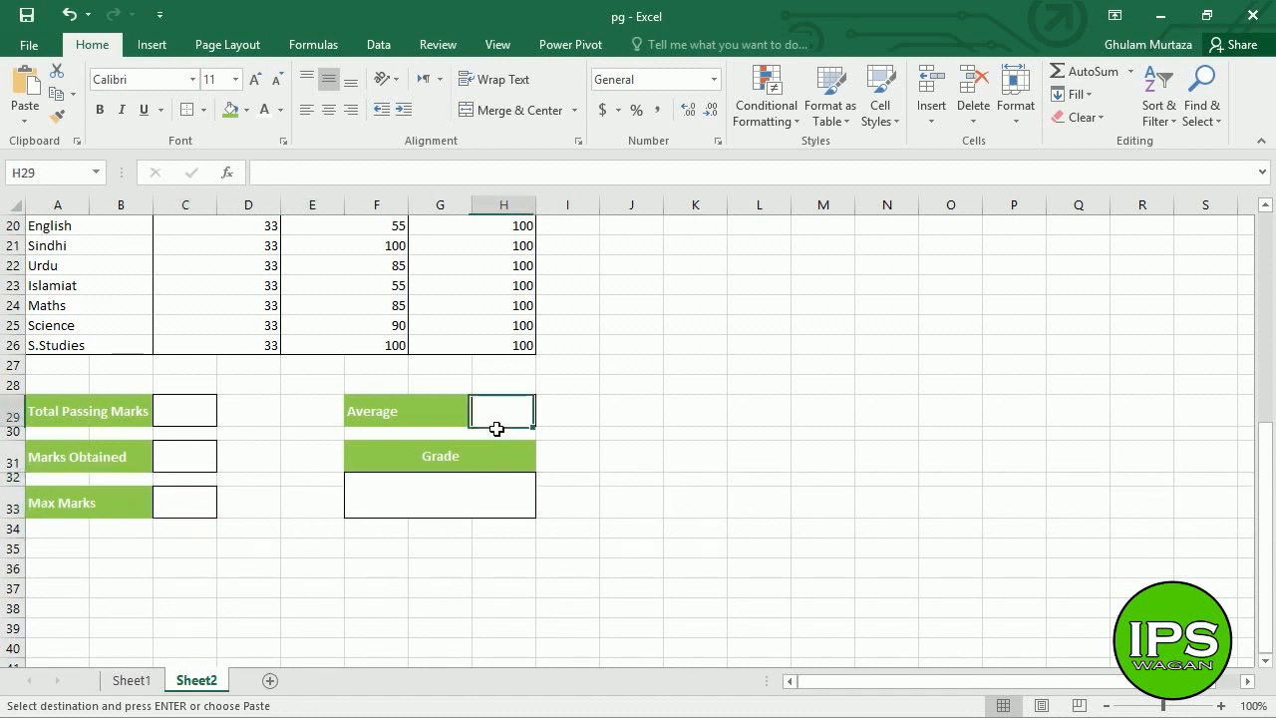
key(Up)
key(Up)
key(Up)
key(Up)
key(Up)
key(Up)
key(Up)
key(Up)
key(Up)
key(Up)
key(Up)
key(Up)
key(Up)
key(Up)
key(Up)
key(Up)
key(Up)
key(Up)
key(Up)
key(Up)
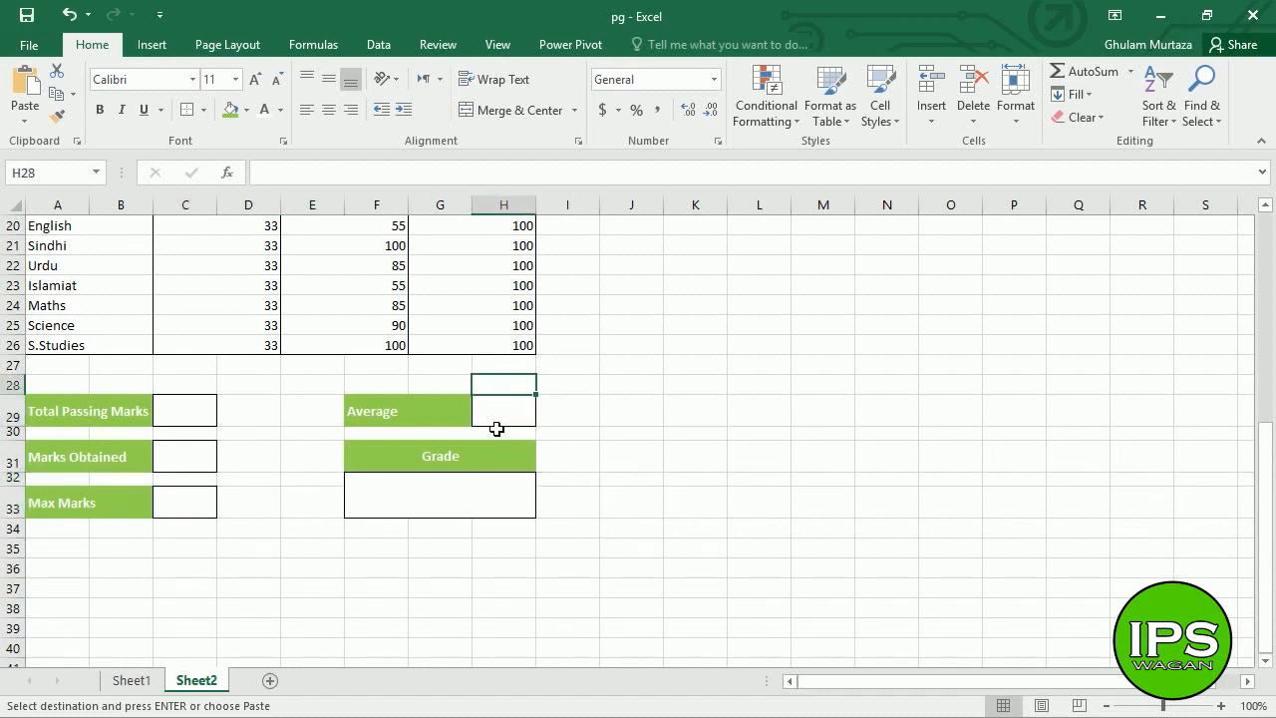
- Enter the student's seat number in Seat No. cell B9, then move to C29
key(Down)
key(Down)
key(Down)
key(Down)
key(Down)
key(Down)
key(Down)
key(Down)
key(Down)
key(Down)
key(Down)
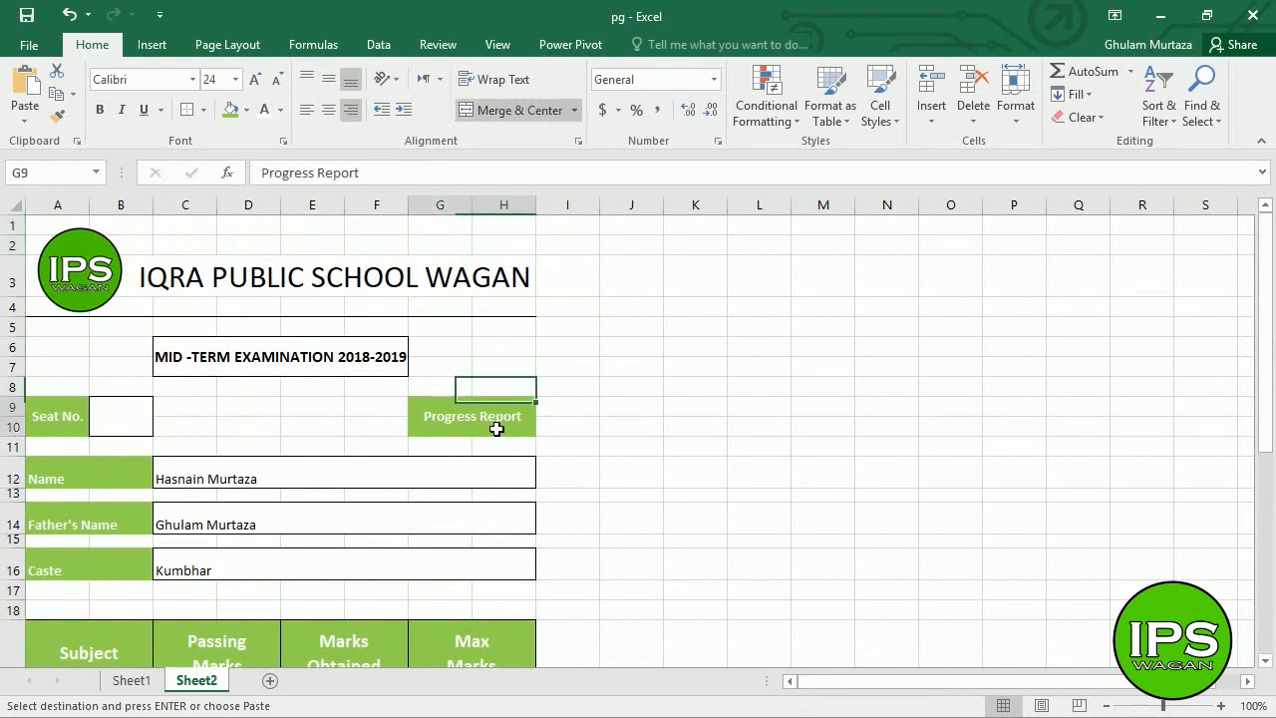
key(Left)
key(Left)
key(Left)
key(Left)
key(Left)
key(Up)
key(Up)
key(Left)
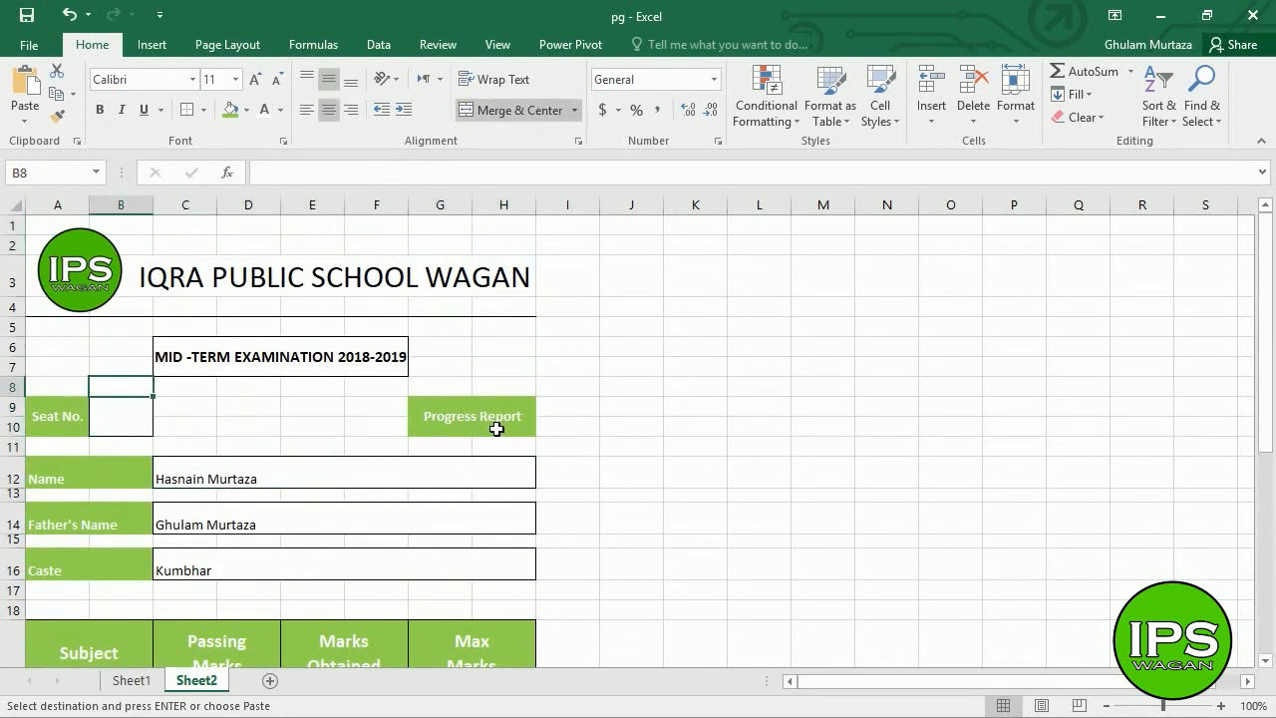
key(Up)
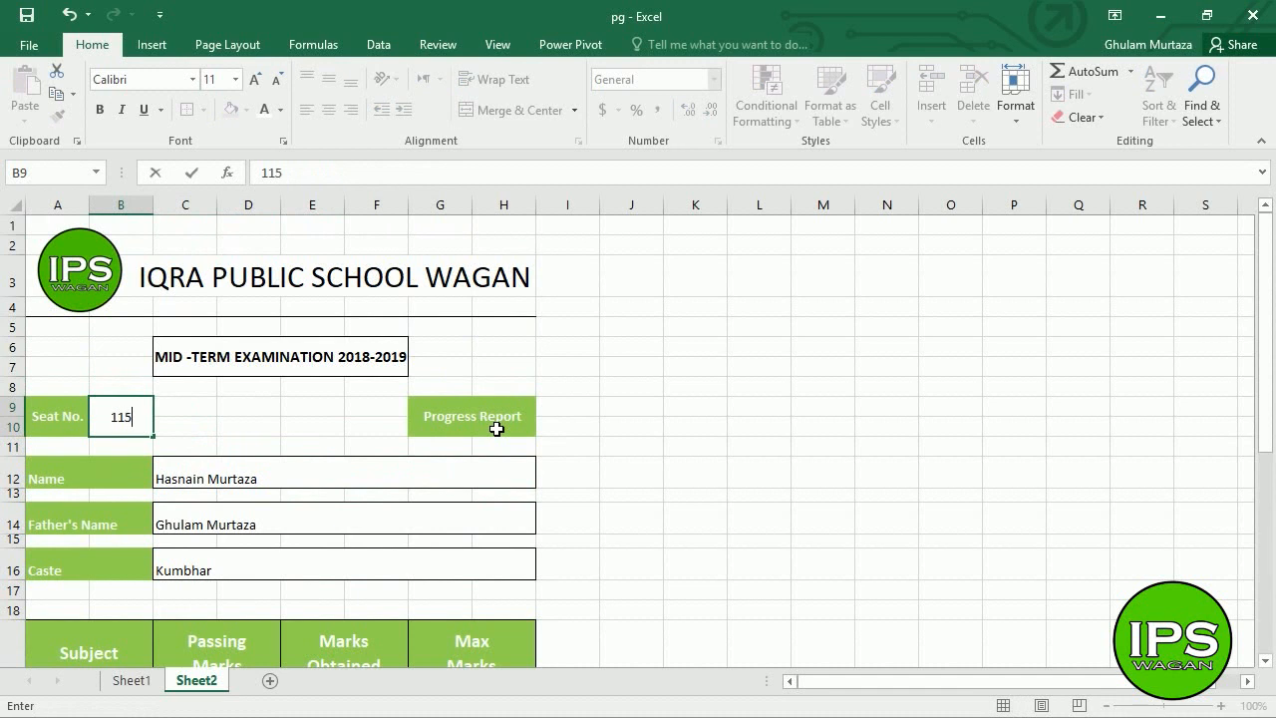
key(Return)
key(Down)
key(Down)
key(Down)
key(Down)
key(Down)
key(Down)
key(Down)
key(Down)
key(Down)
key(Down)
key(Down)
key(Down)
key(Down)
key(Down)
key(Down)
key(Down)
key(Down)
key(Down)
key(Down)
key(Down)
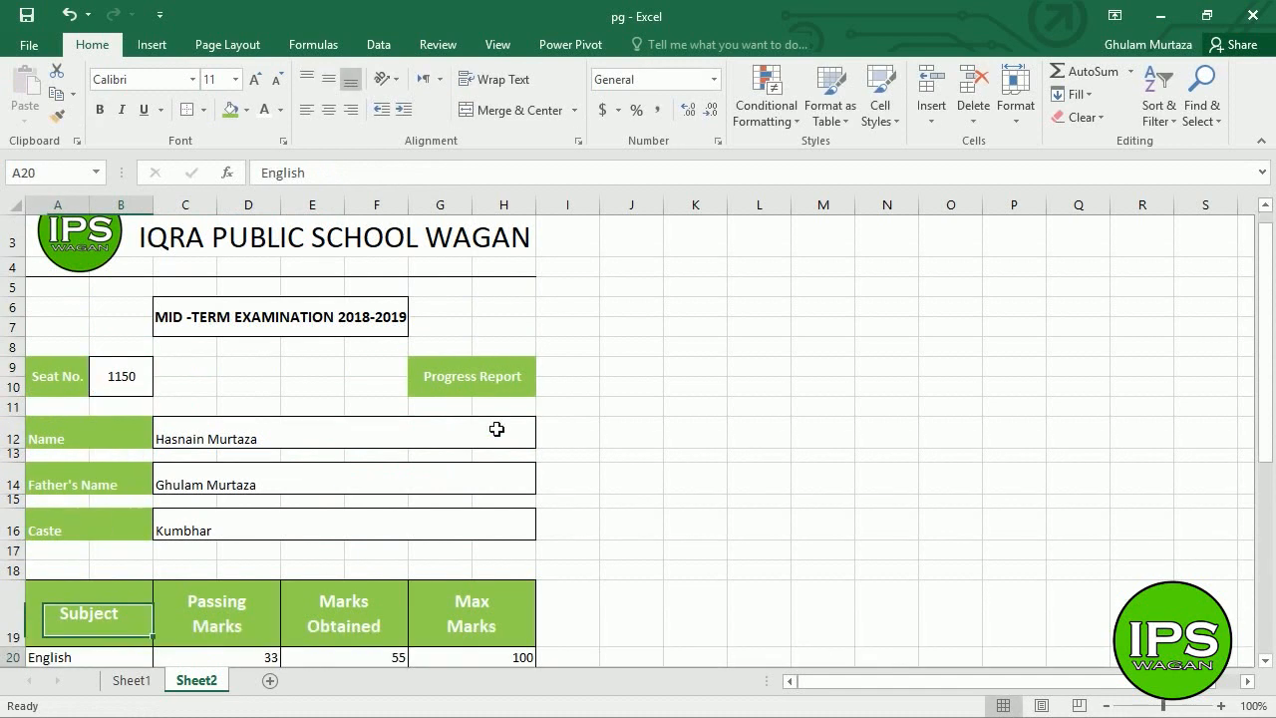
key(Right)
key(Up)
key(Up)
key(Up)
key(Up)
key(Up)
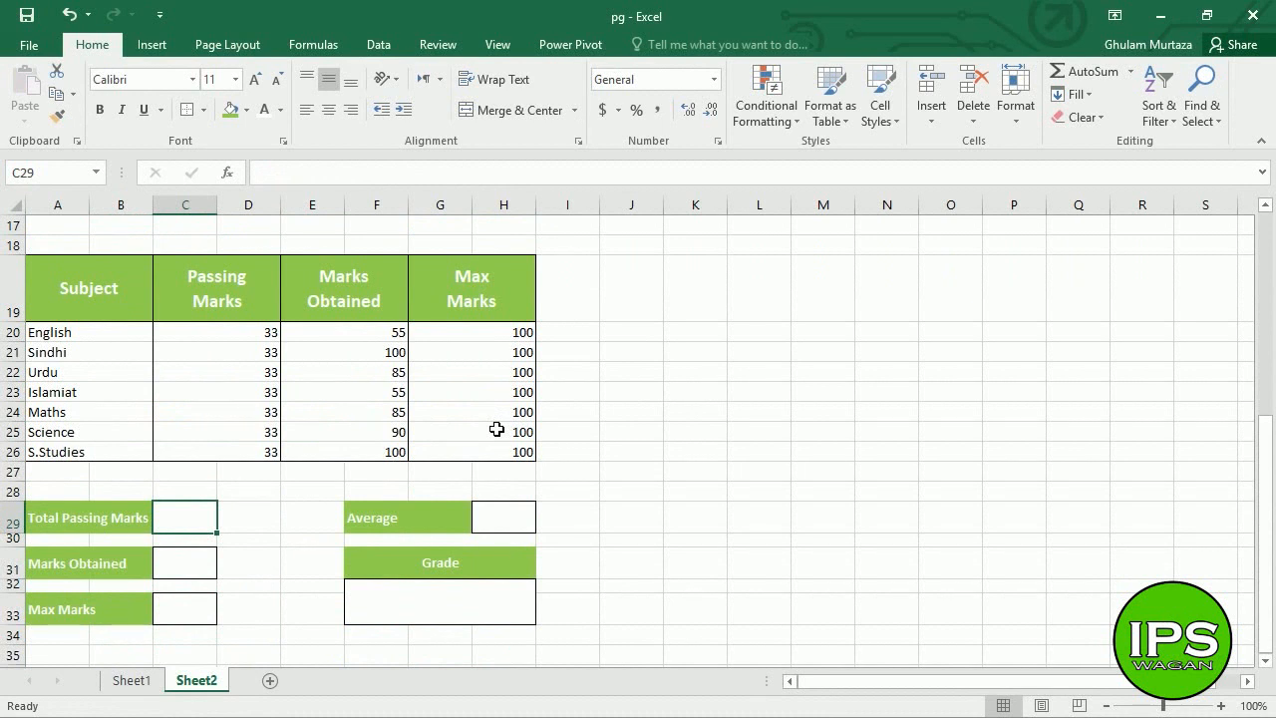
- Total Passing Marks (C20:D26) and Marks Obtained (E20:F26) with SUM, giving 231 and 570
text(=sum()
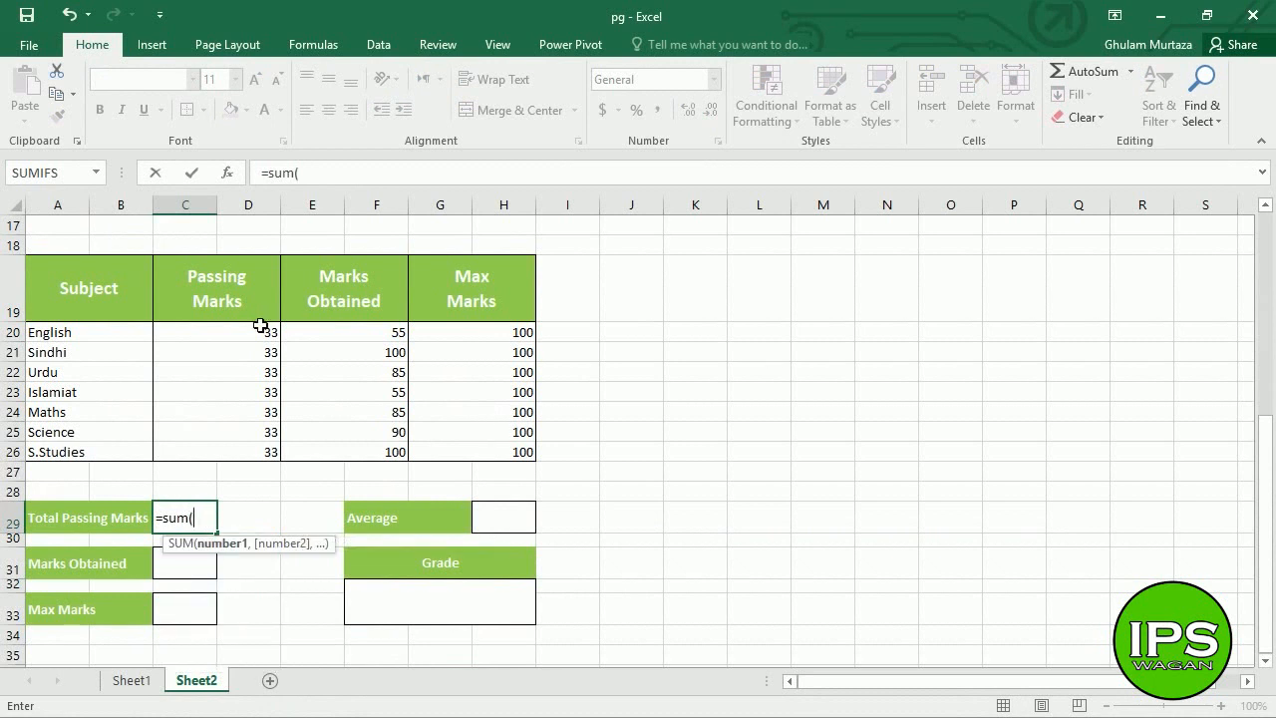
drag(260, 332, 257, 452)
text())
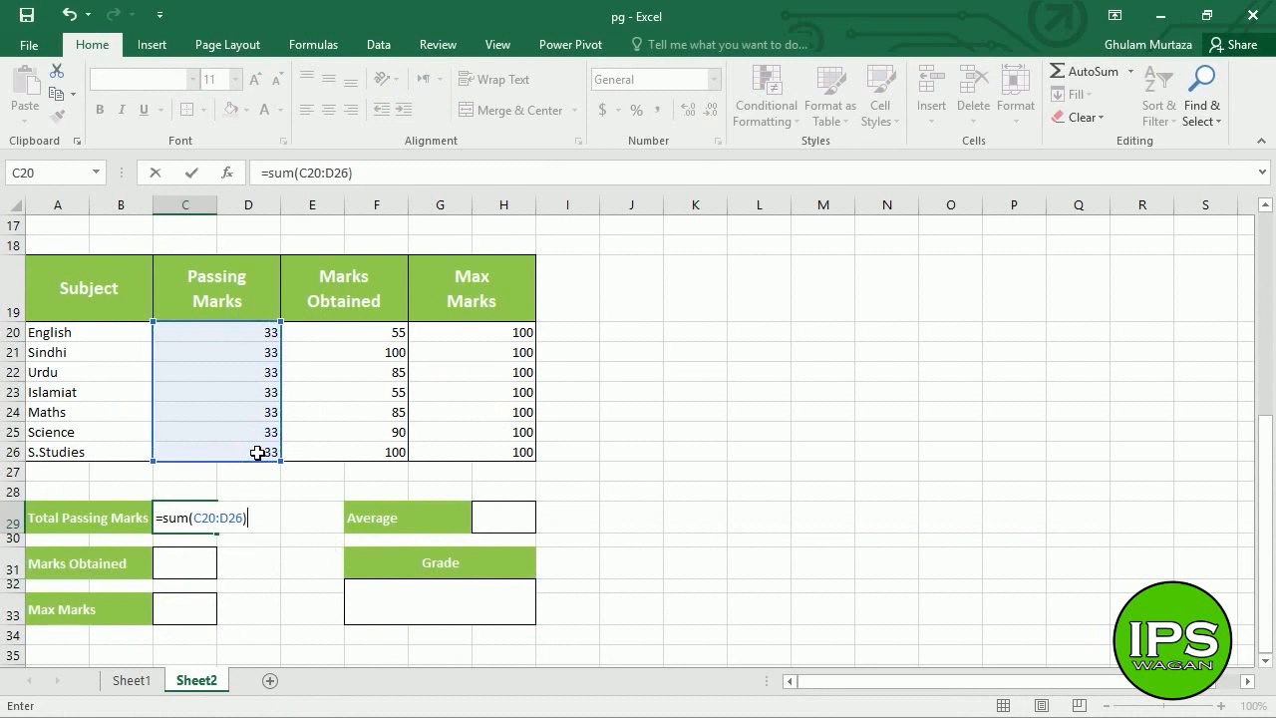
key(Return)
key(Down)
key(Down)
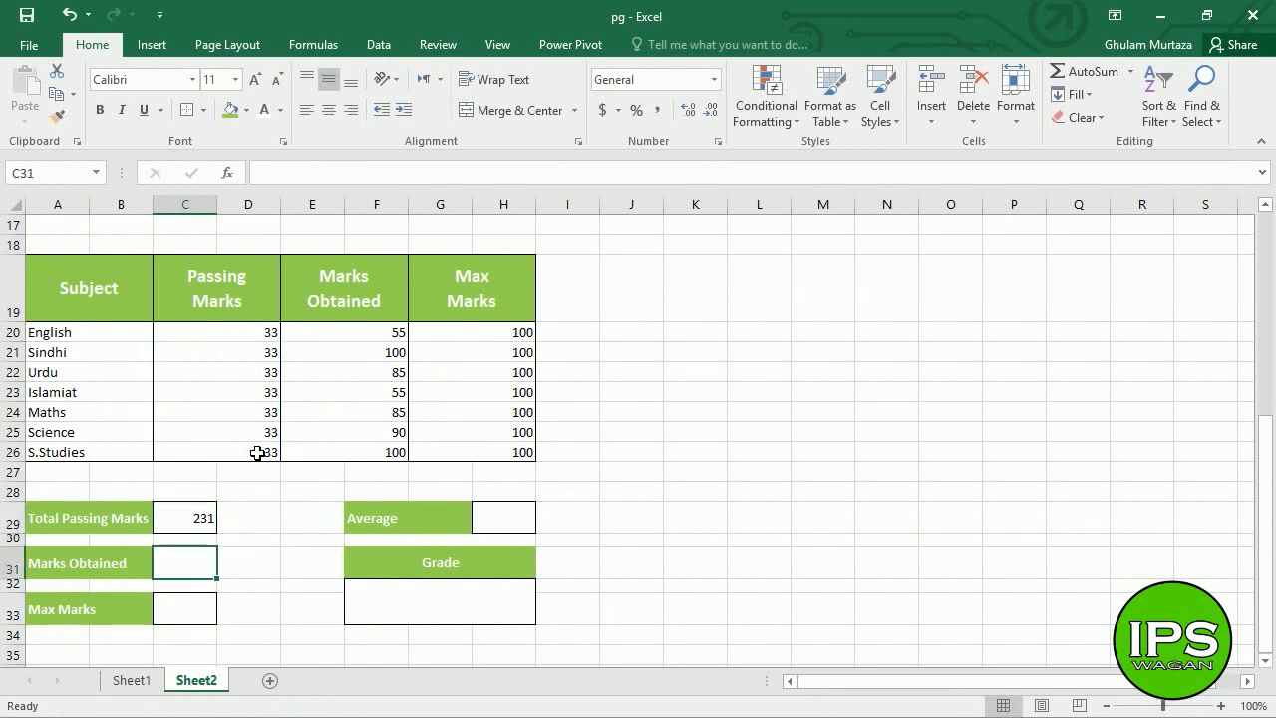
text(=)
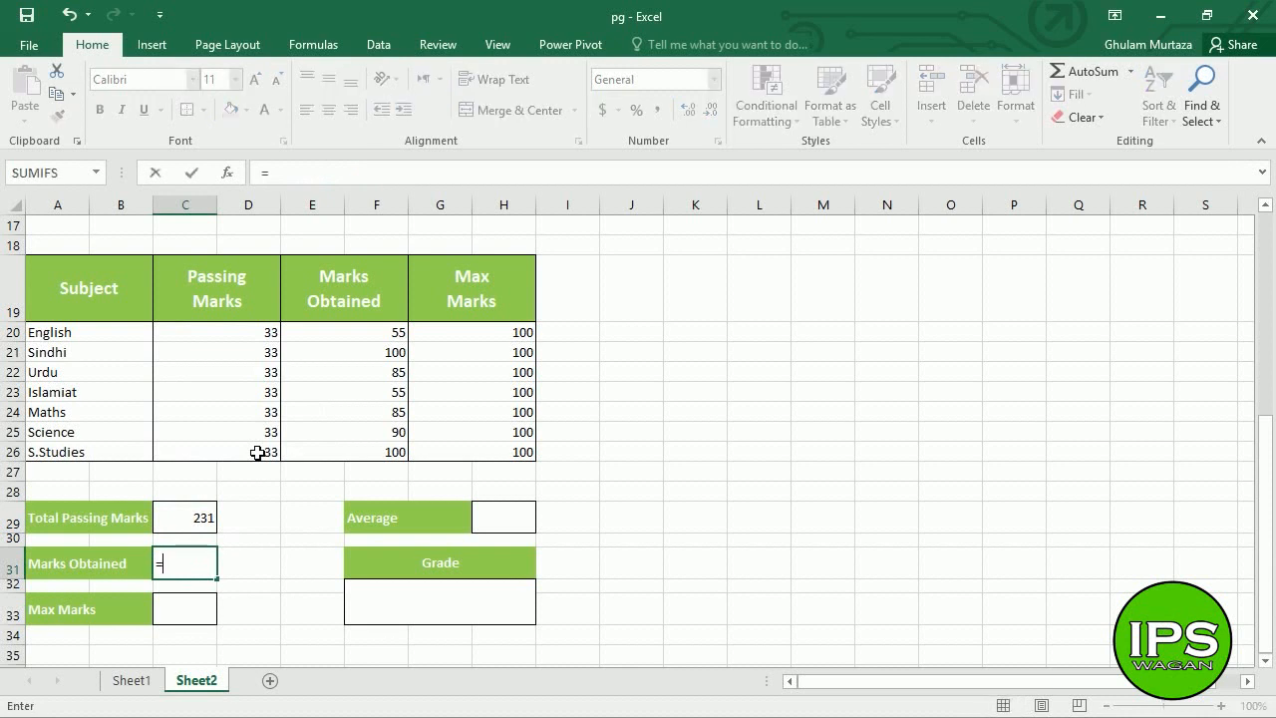
text(sum()
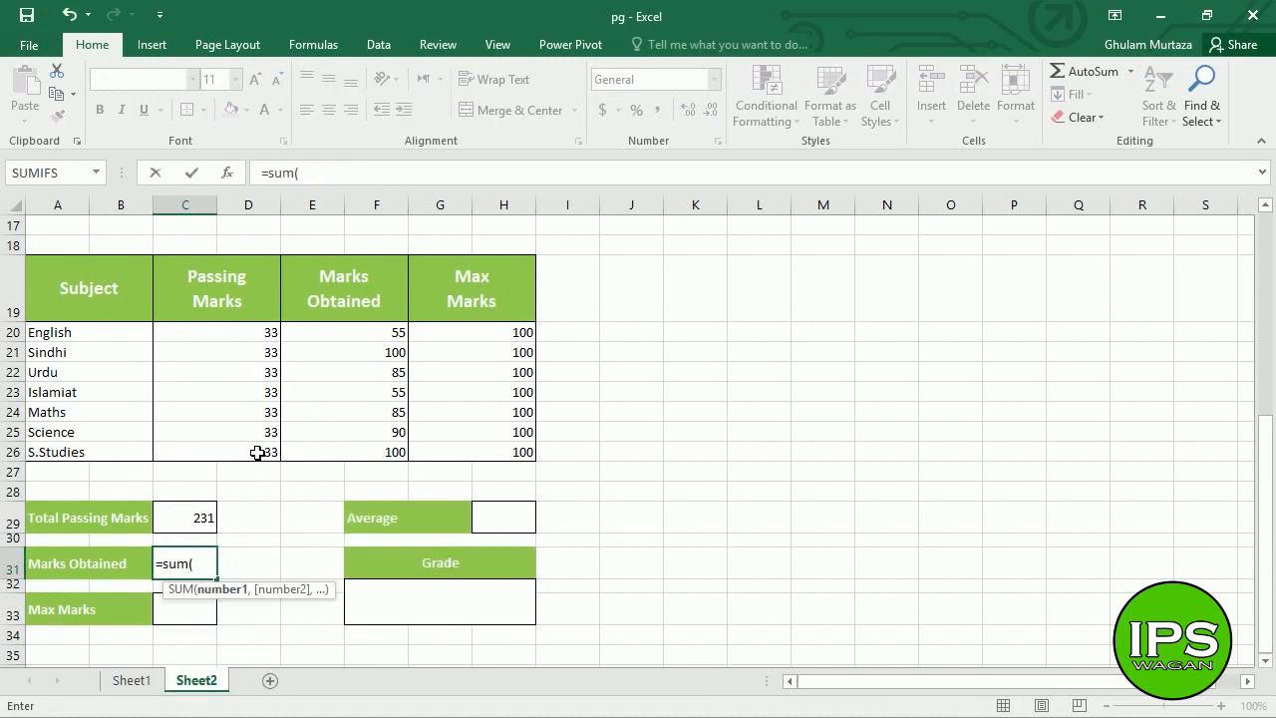
drag(378, 333, 375, 452)
text())
key(Return)
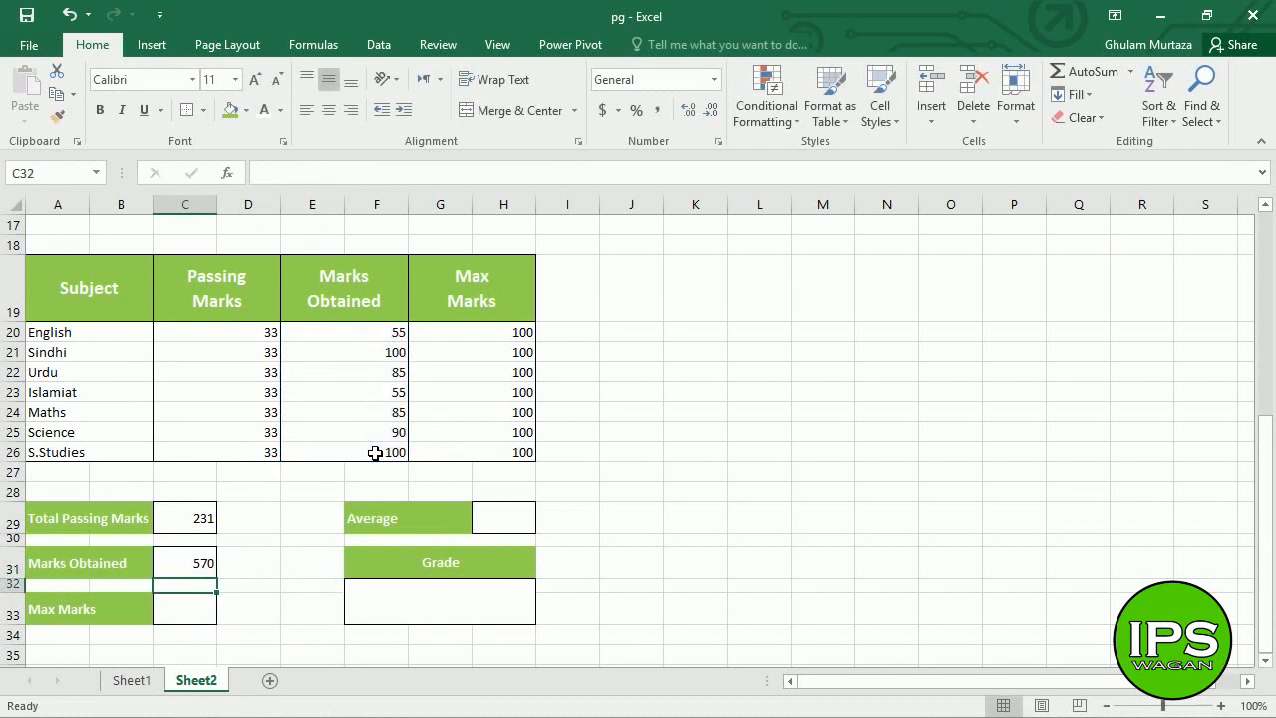
key(Down)
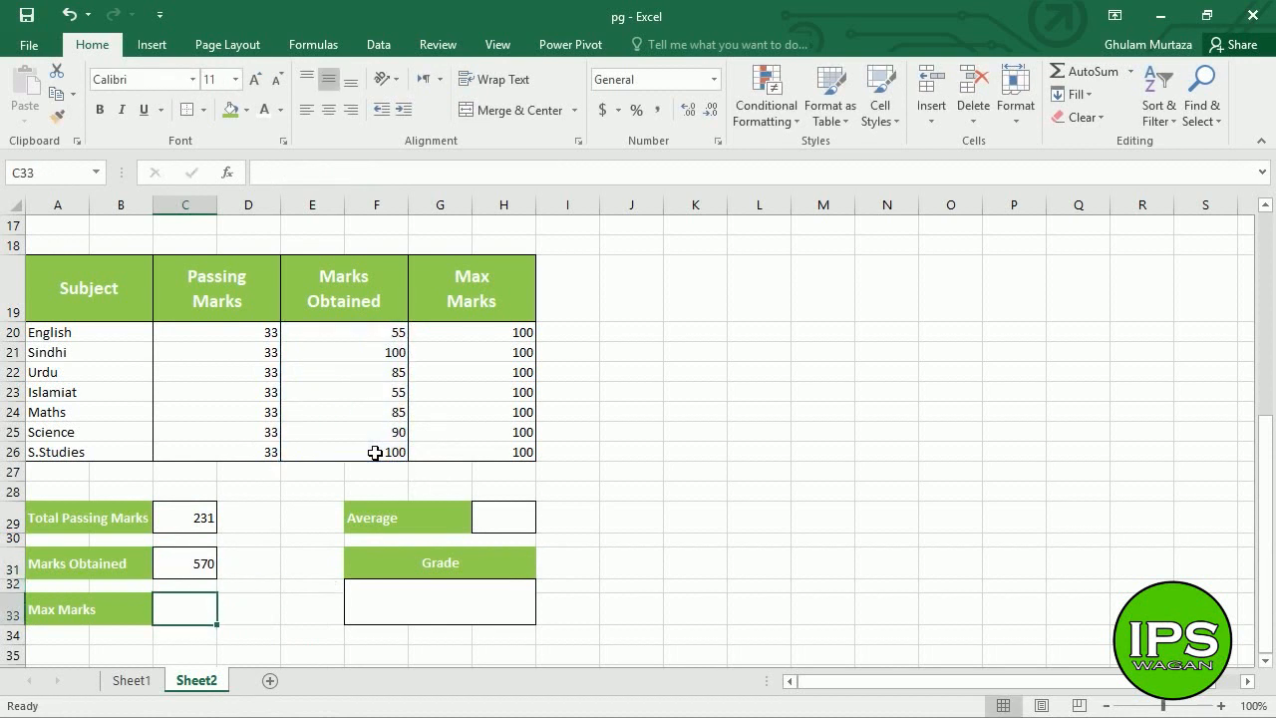
- Enter =SUM(G20:H26) in C33 for the Max Marks total of 700
text(=)
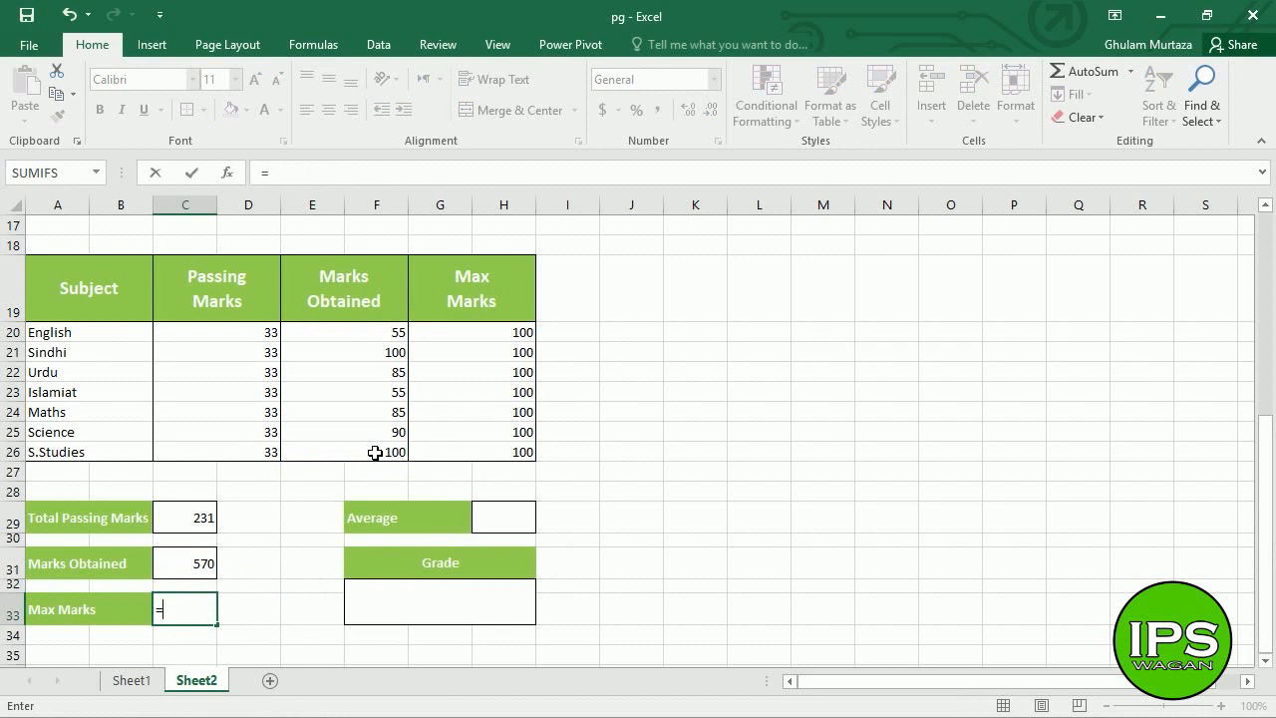
text(sum()
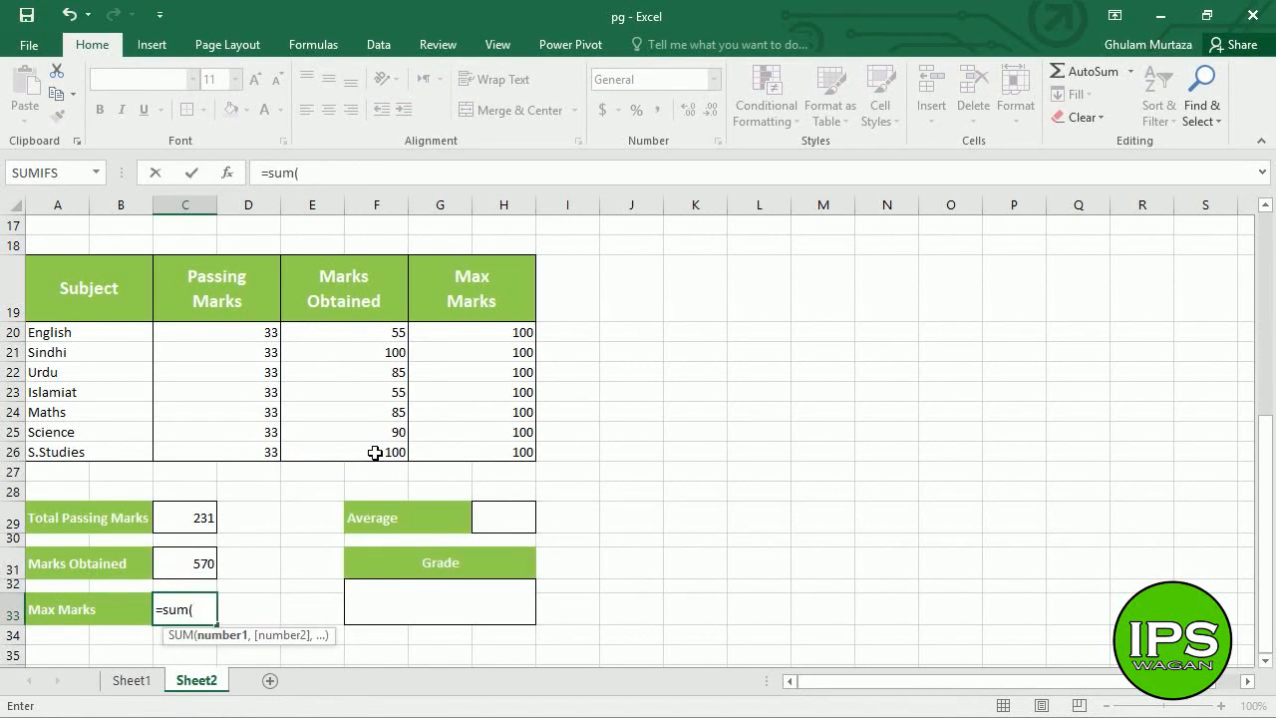
drag(519, 337, 508, 451)
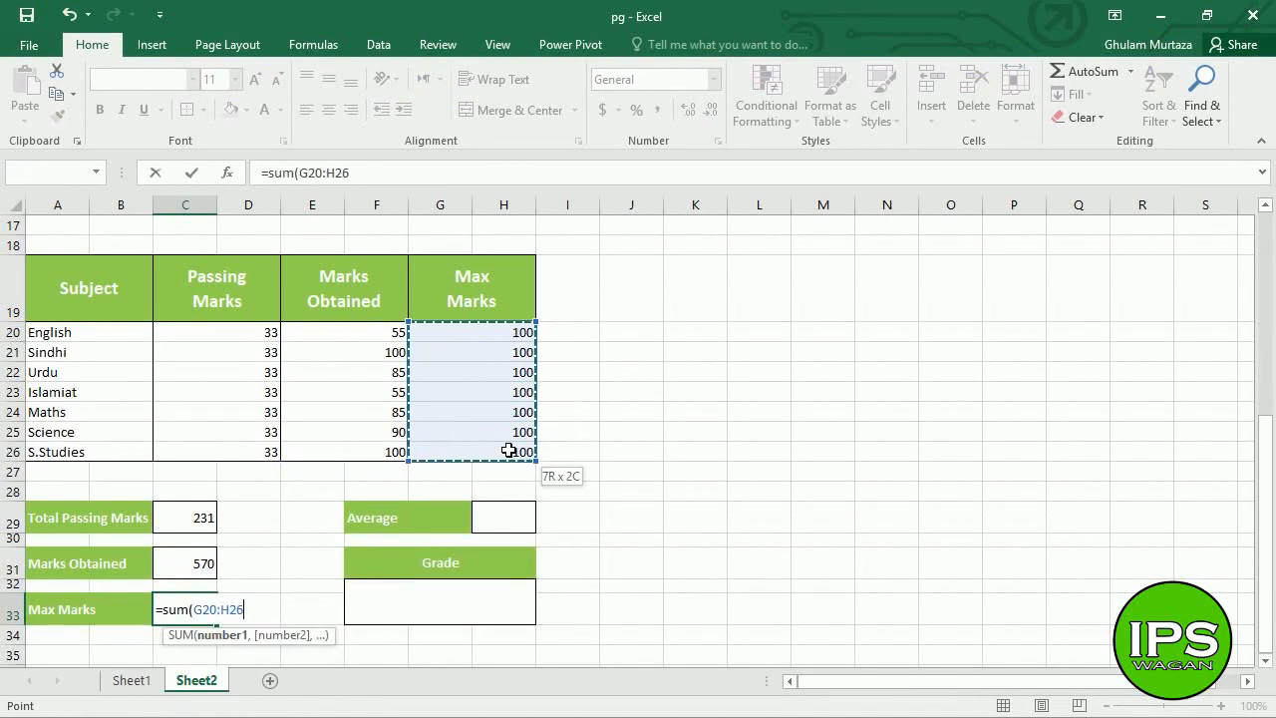
text())
key(Return)
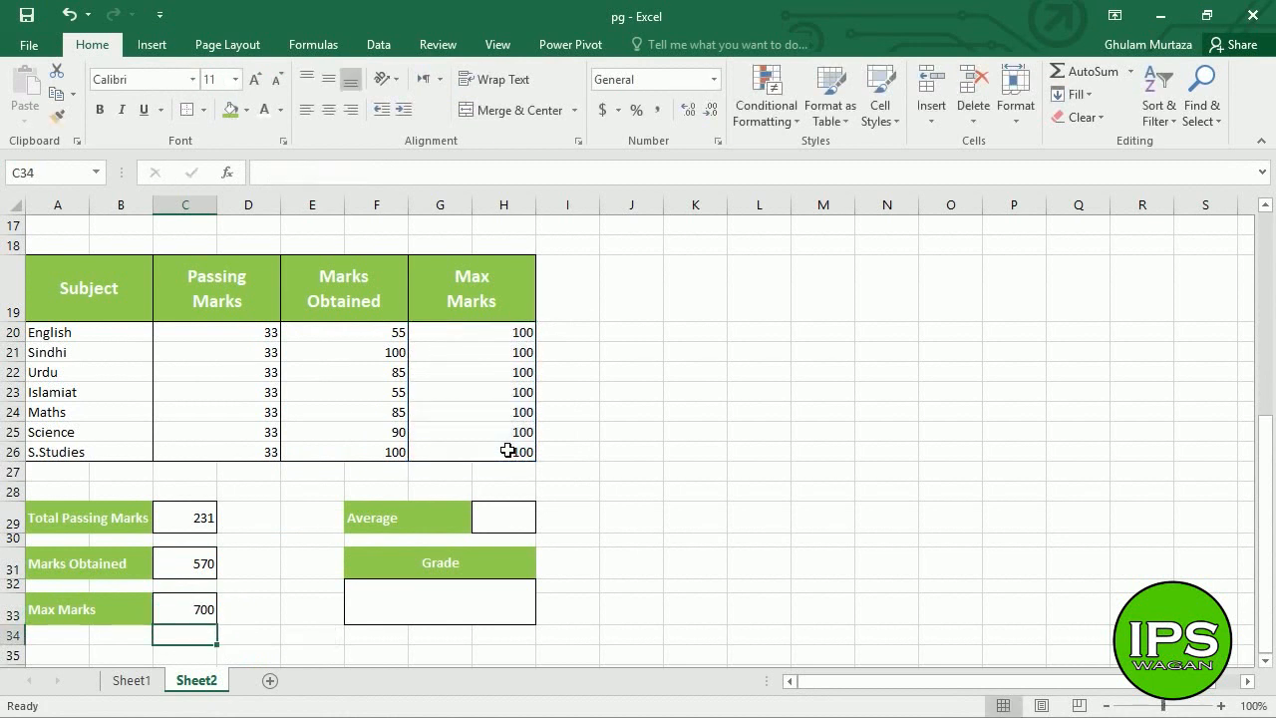
key(Up)
key(Up)
key(Right)
key(Up)
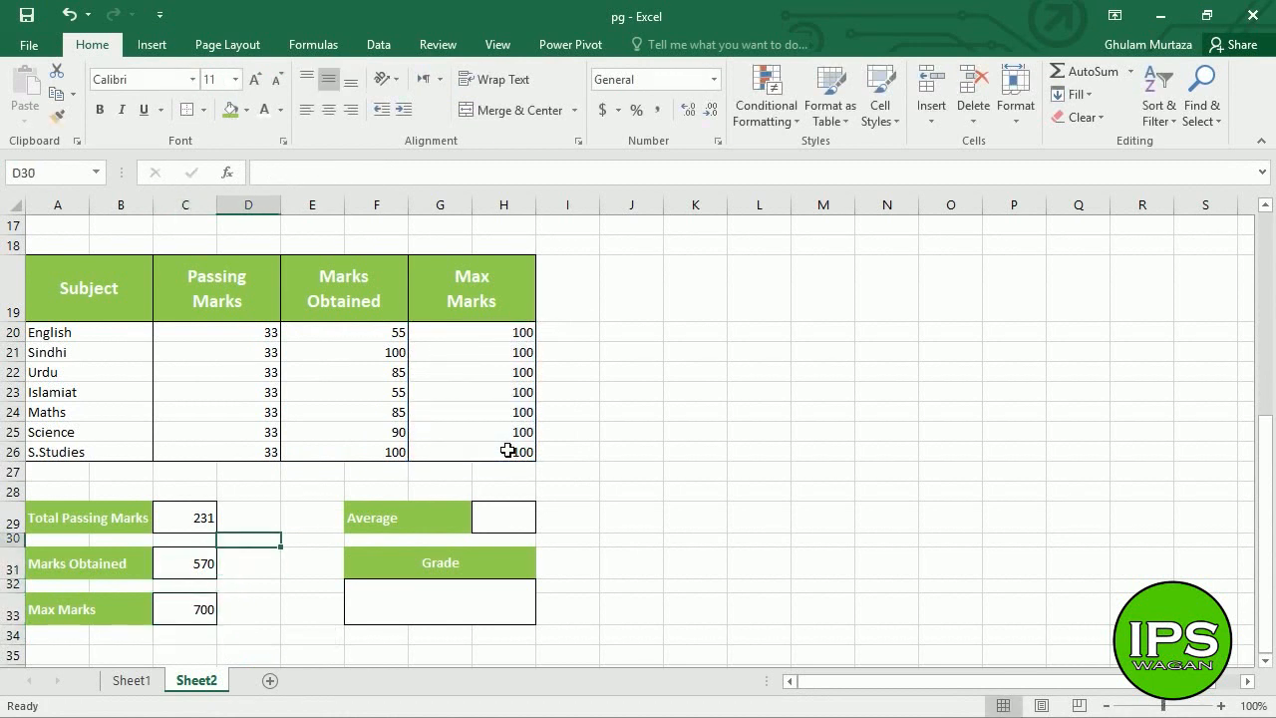
key(Up)
key(Right)
key(Right)
key(Right)
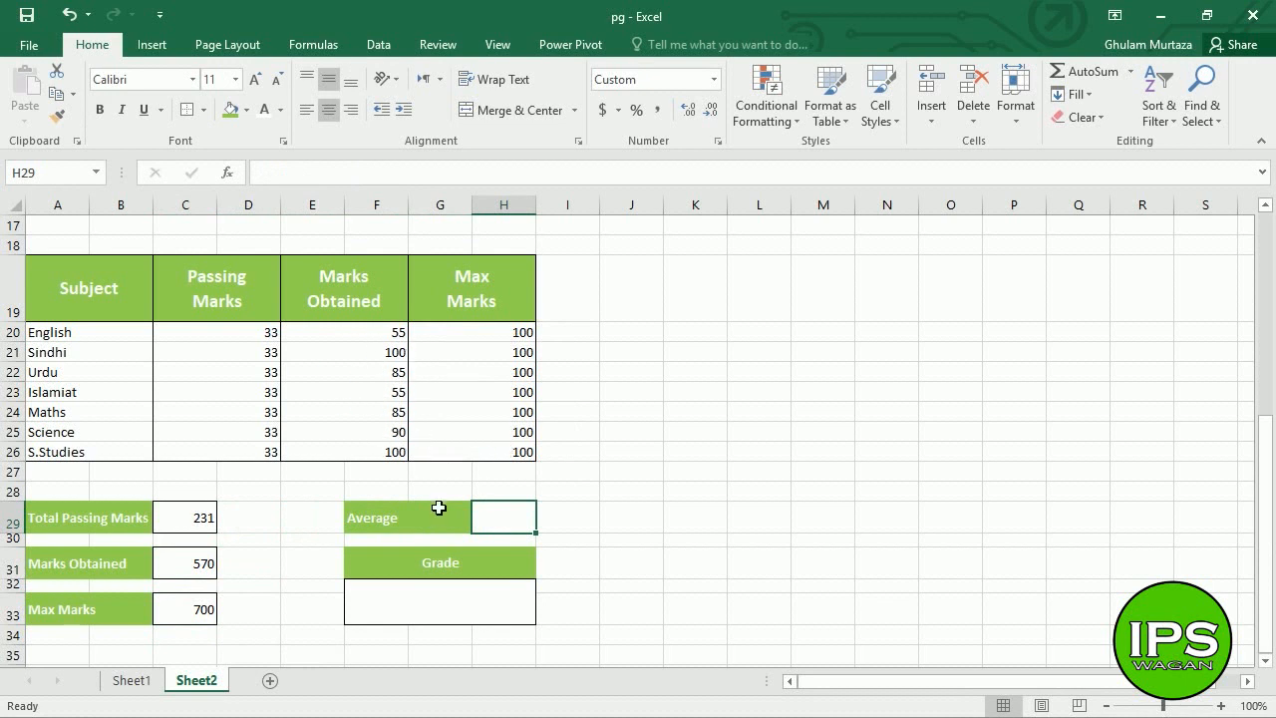
- Enter =AVERAGE(E20:F26) in H29 and format it to one decimal, showing 81.4
text(=av)
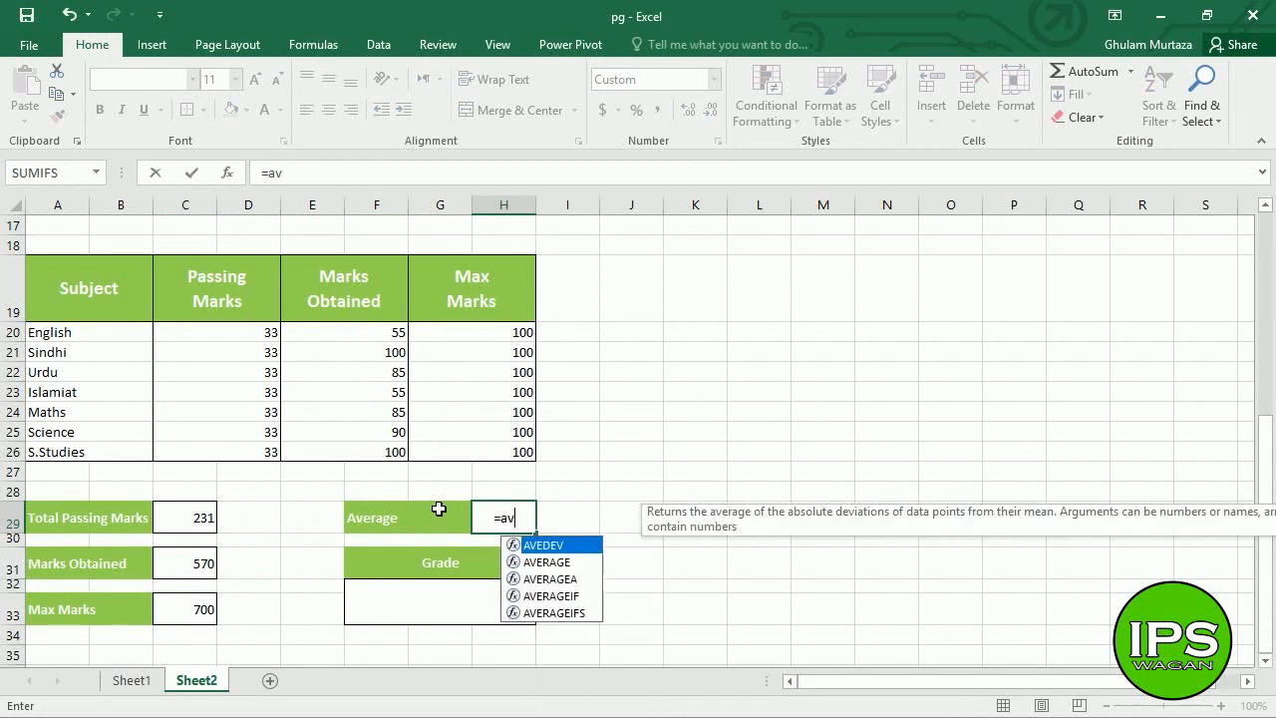
text(erage)
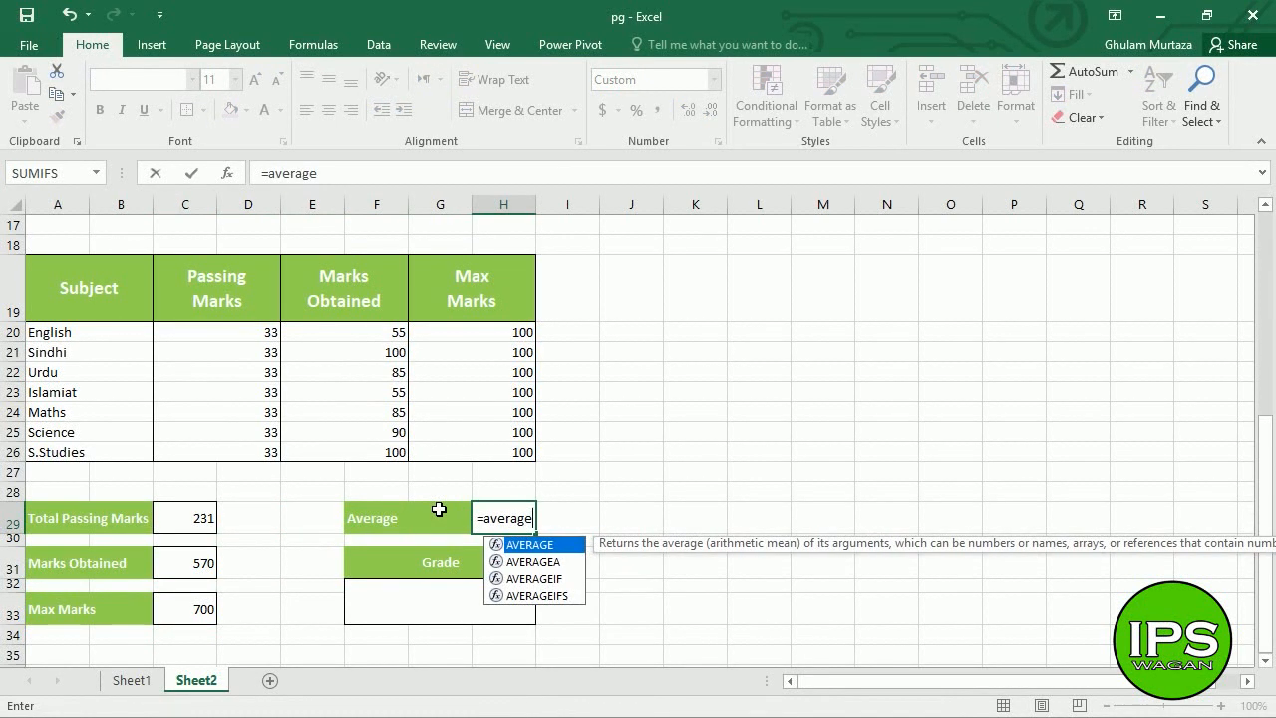
text(()
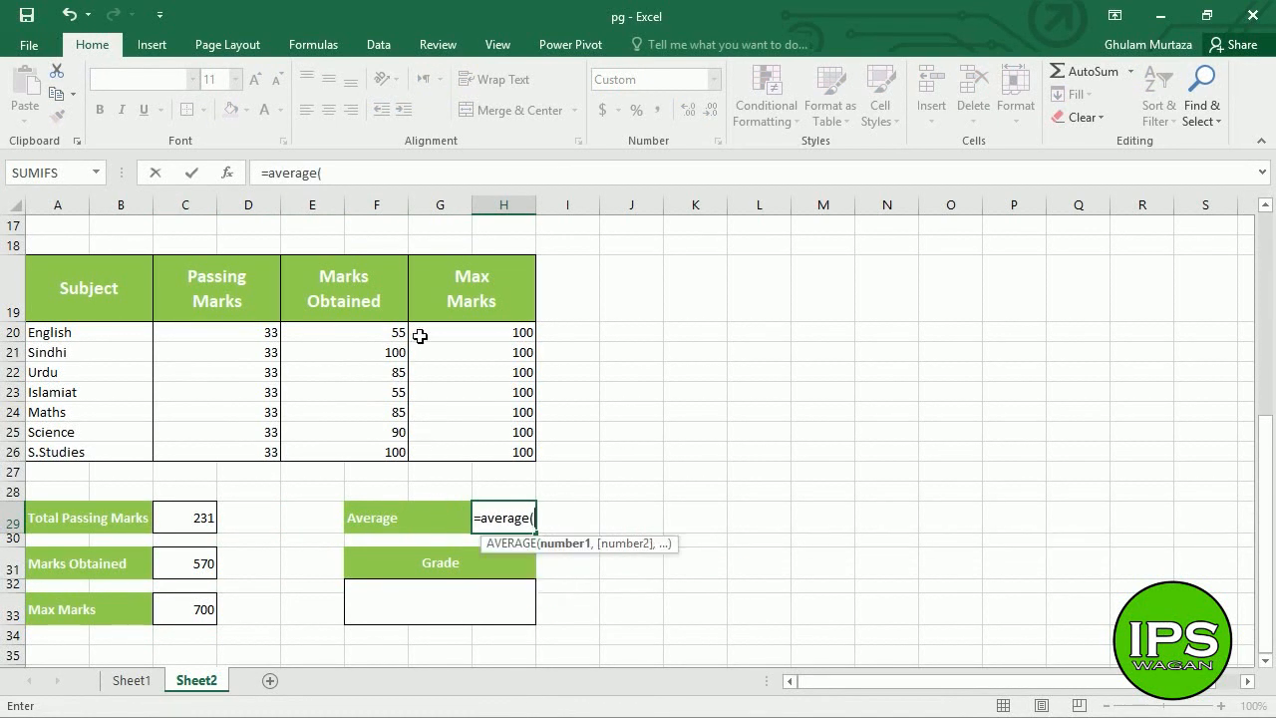
drag(404, 333, 381, 454)
text())
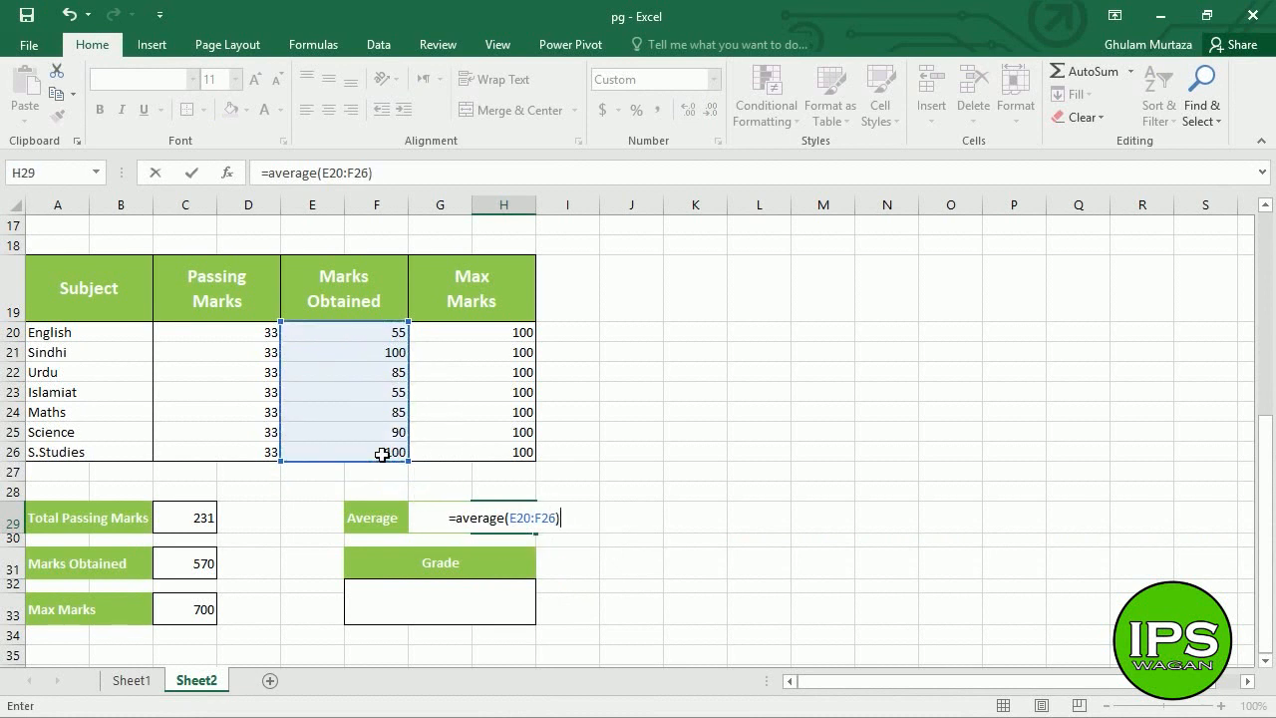
key(Return)
key(Up)
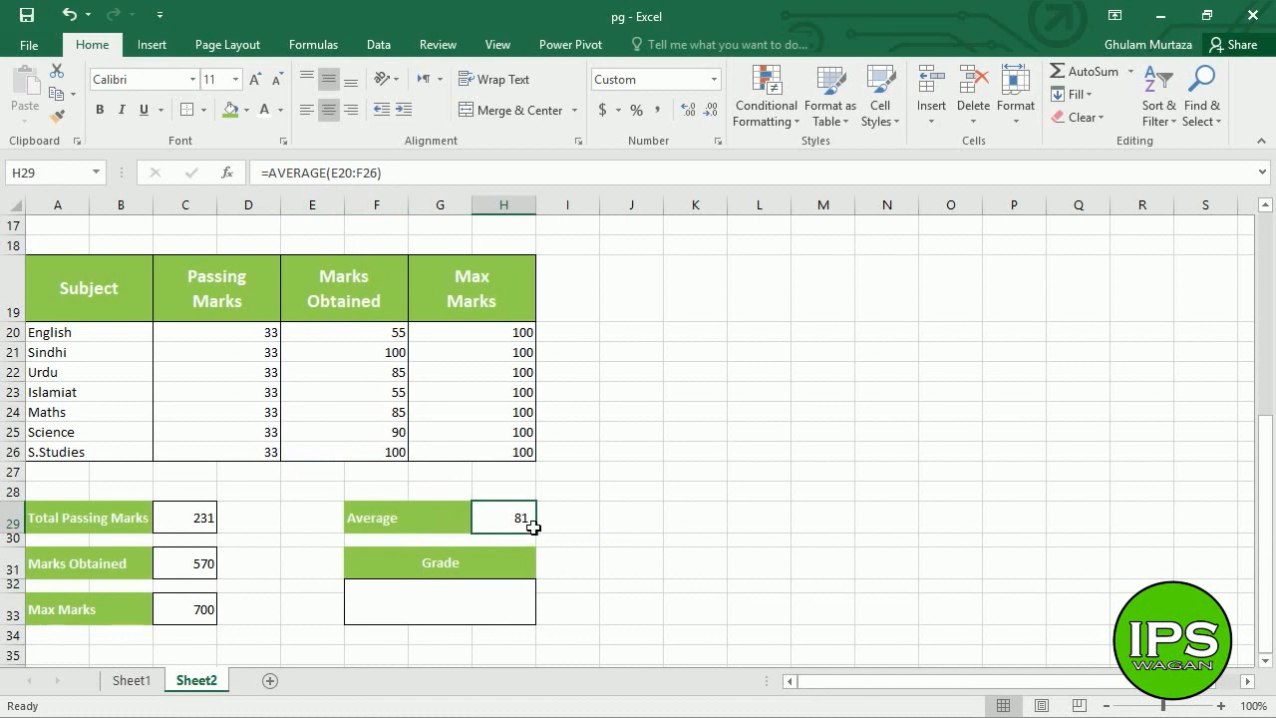
click(686, 126)
click(687, 125)
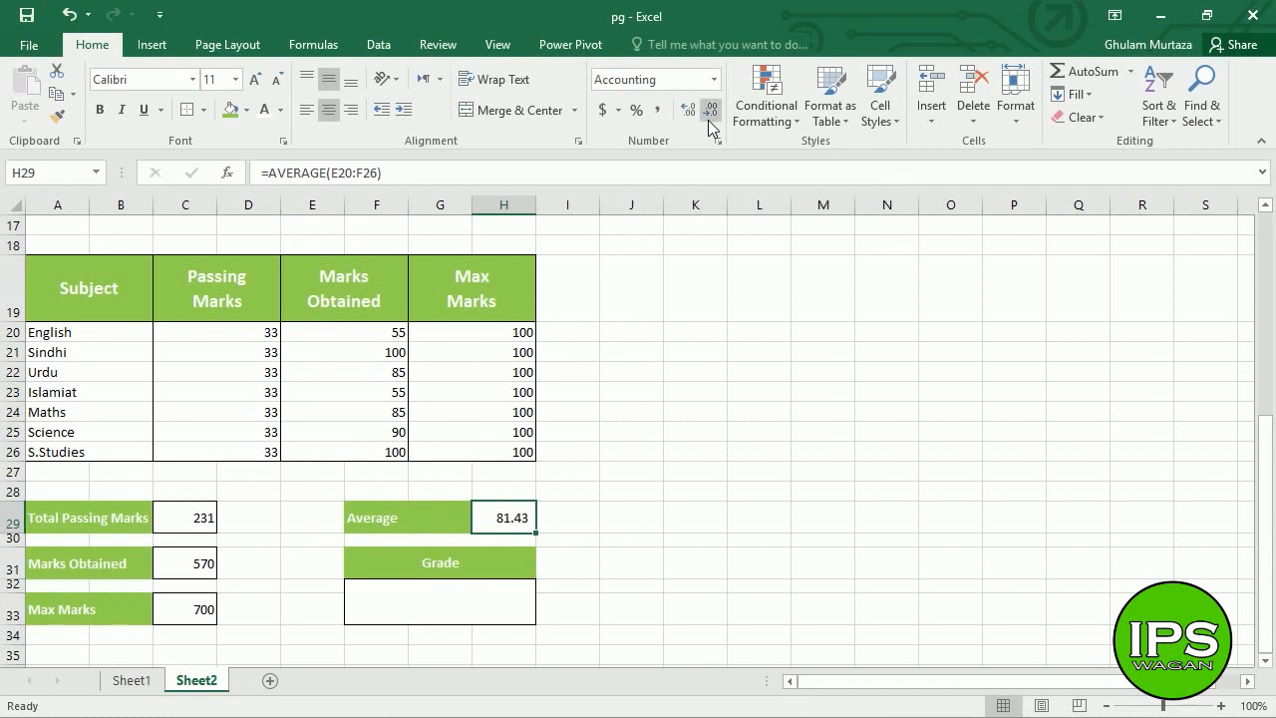
click(709, 125)
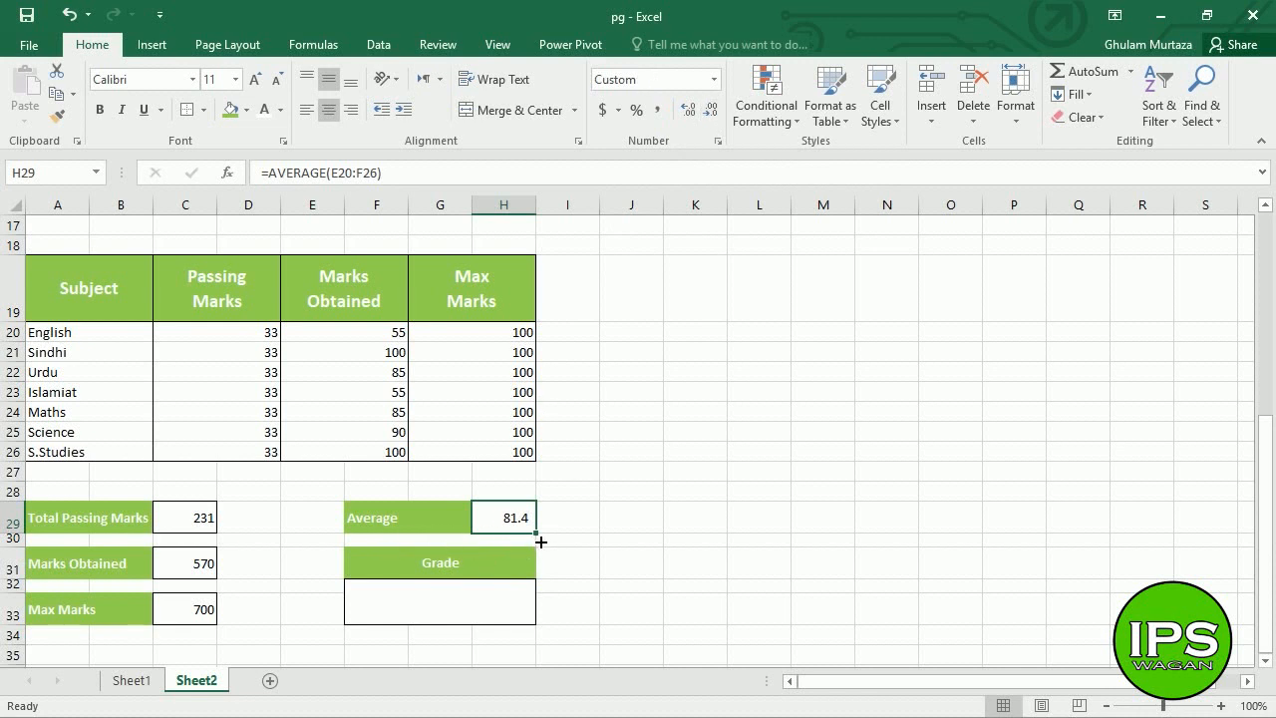
- Review the three SUM totals and the average formula, then select the Grade cell
click(212, 533)
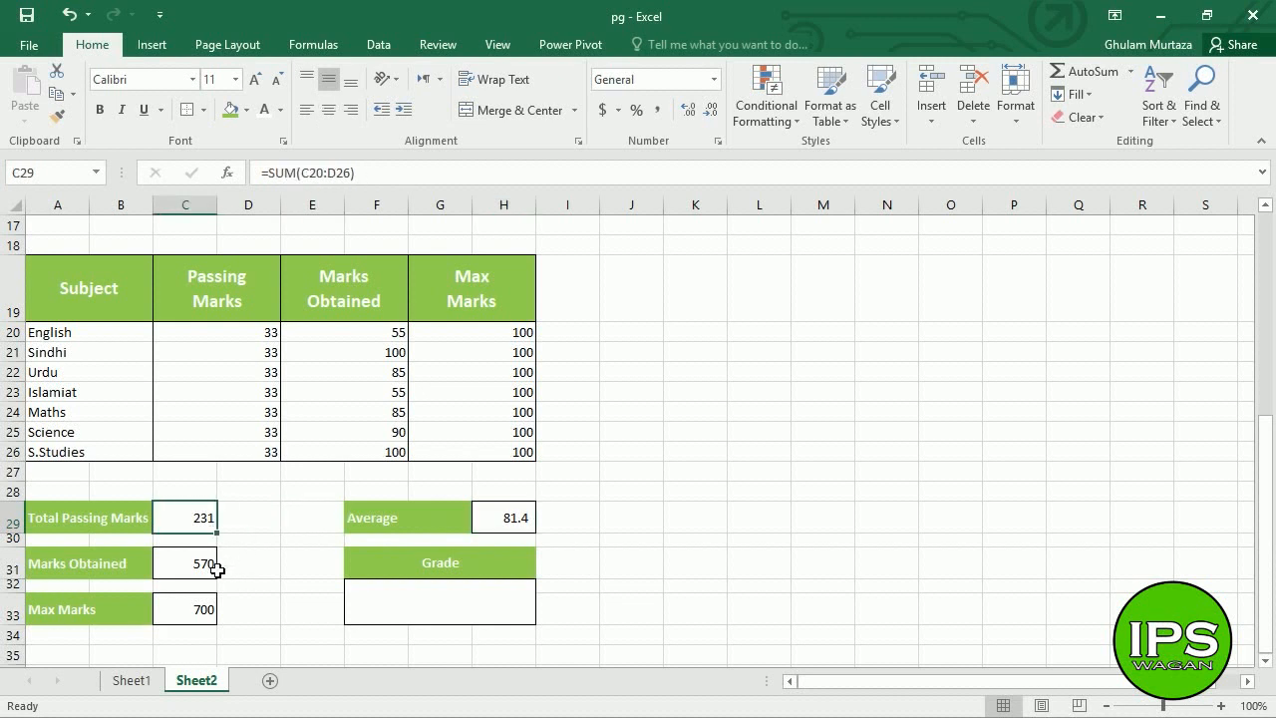
click(216, 567)
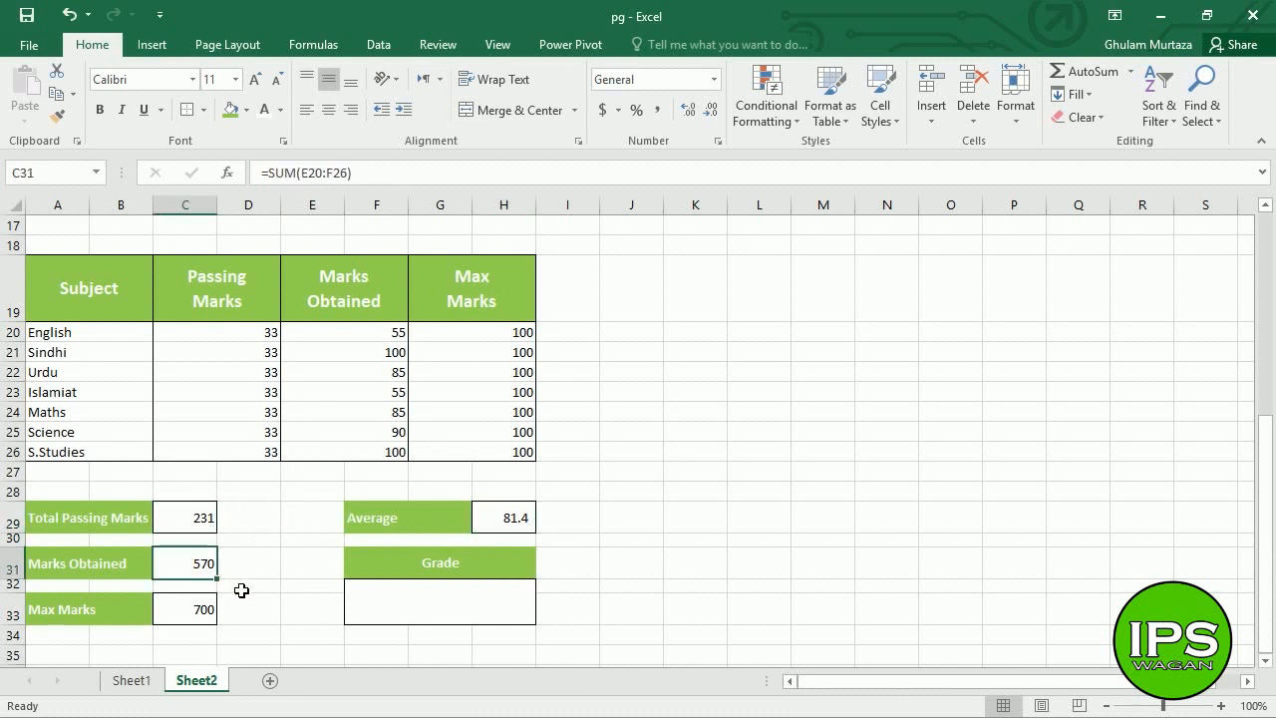
click(207, 614)
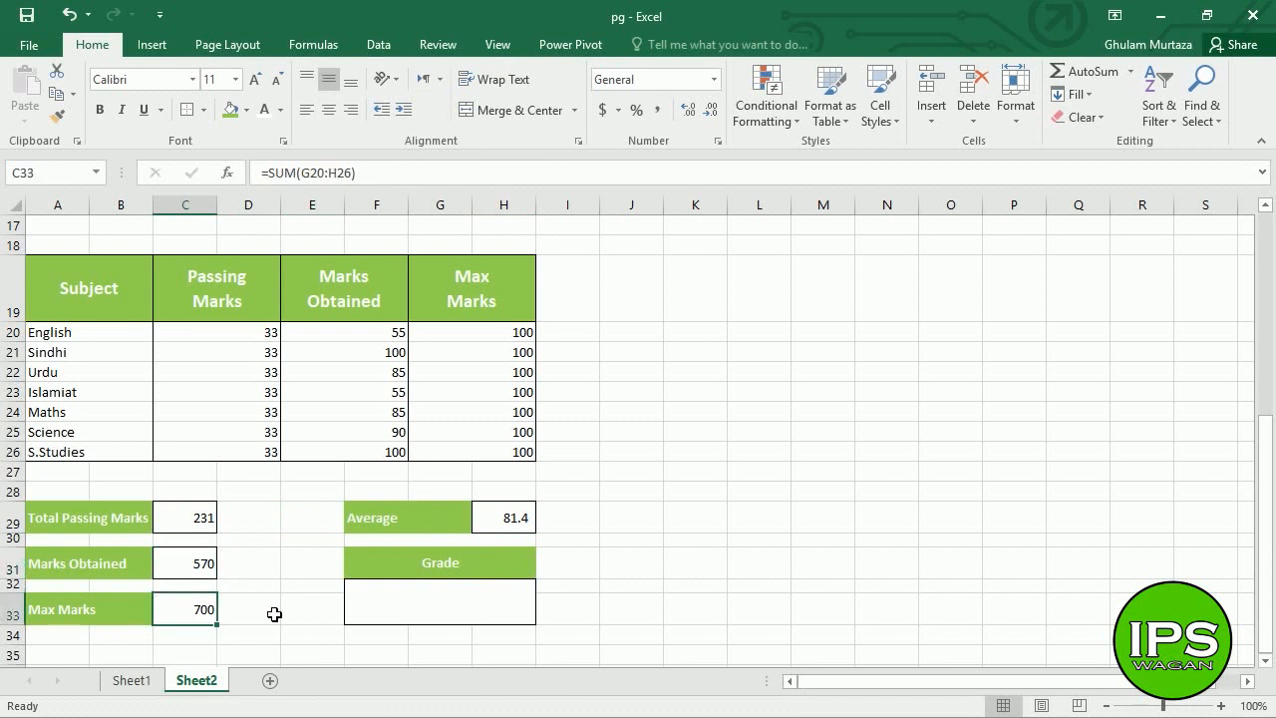
click(519, 526)
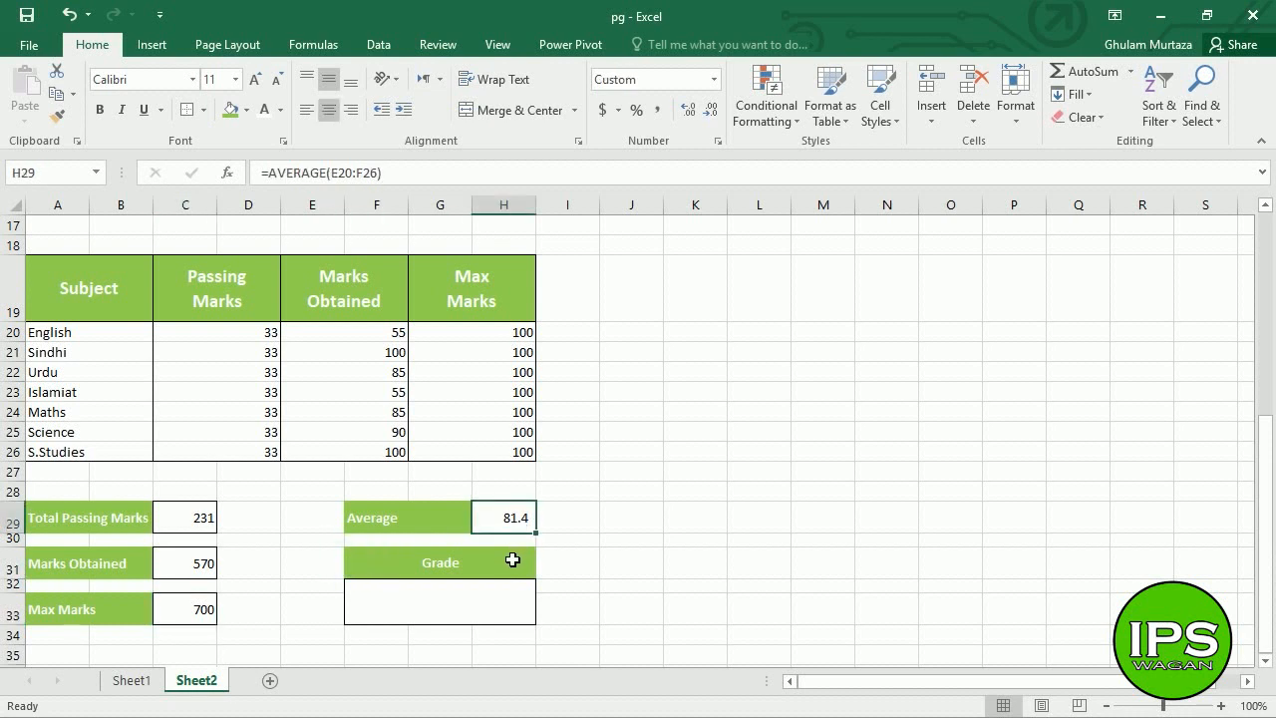
click(649, 528)
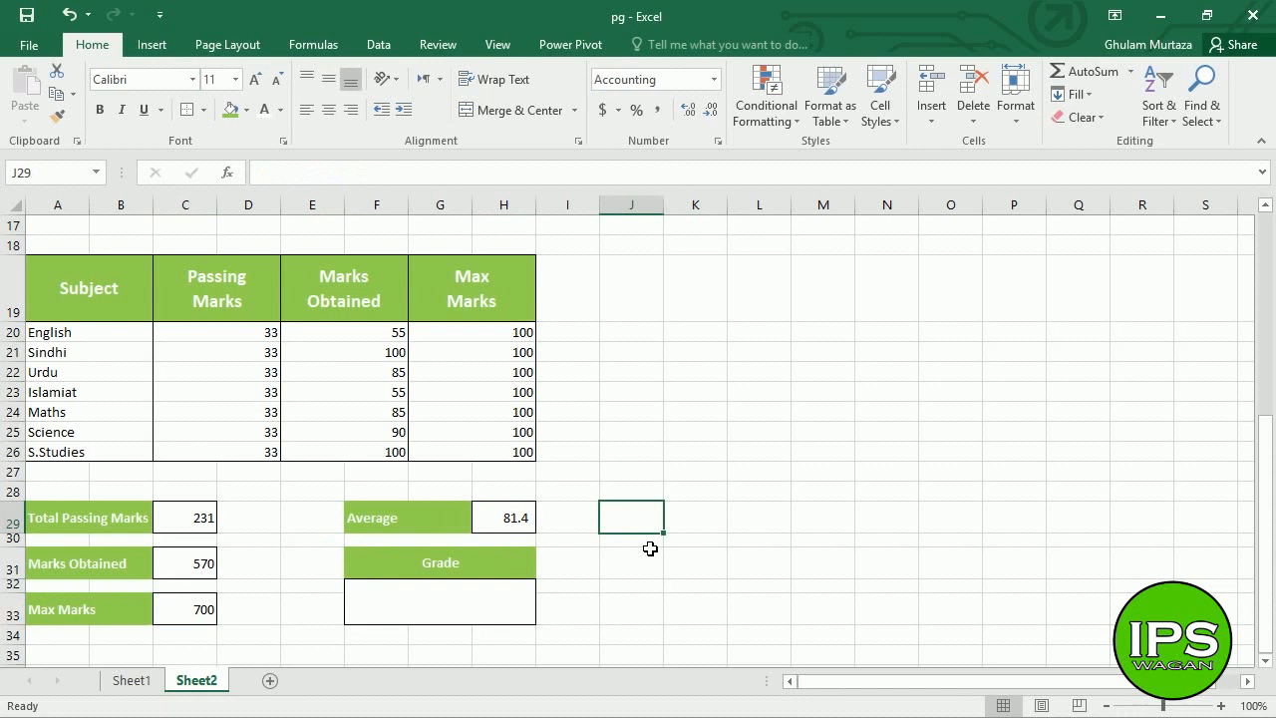
click(503, 616)
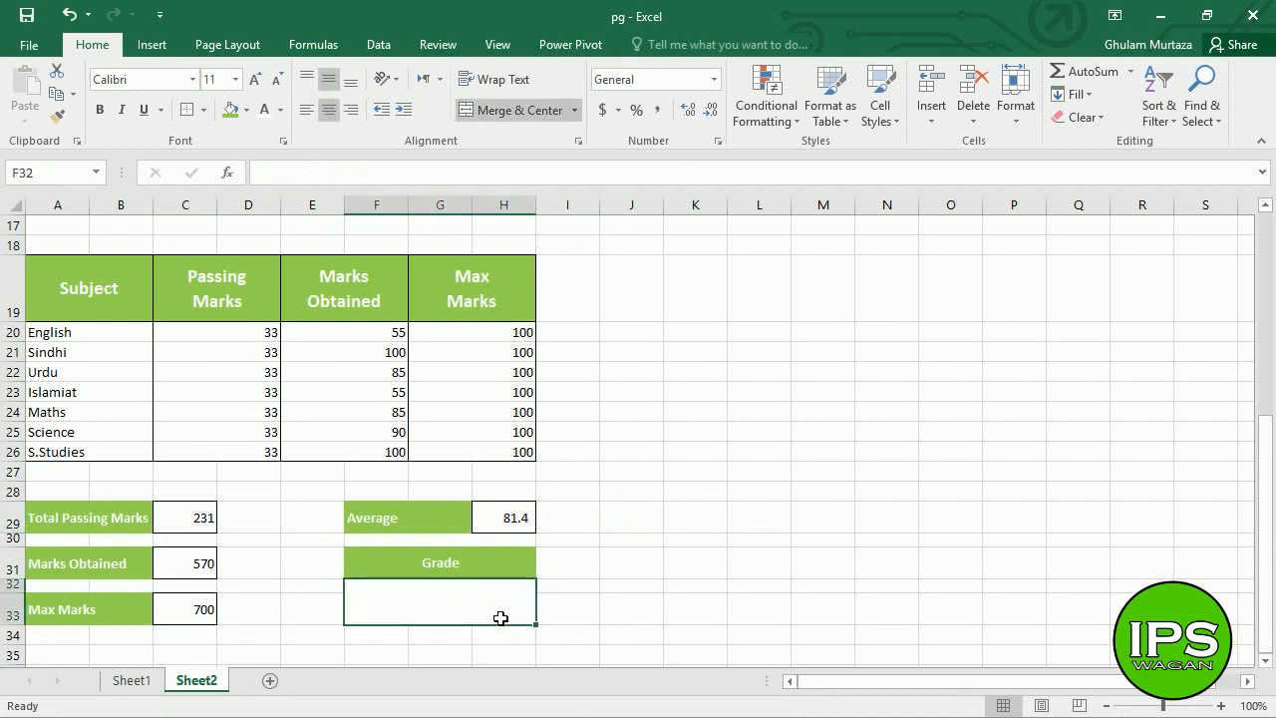
click(510, 530)
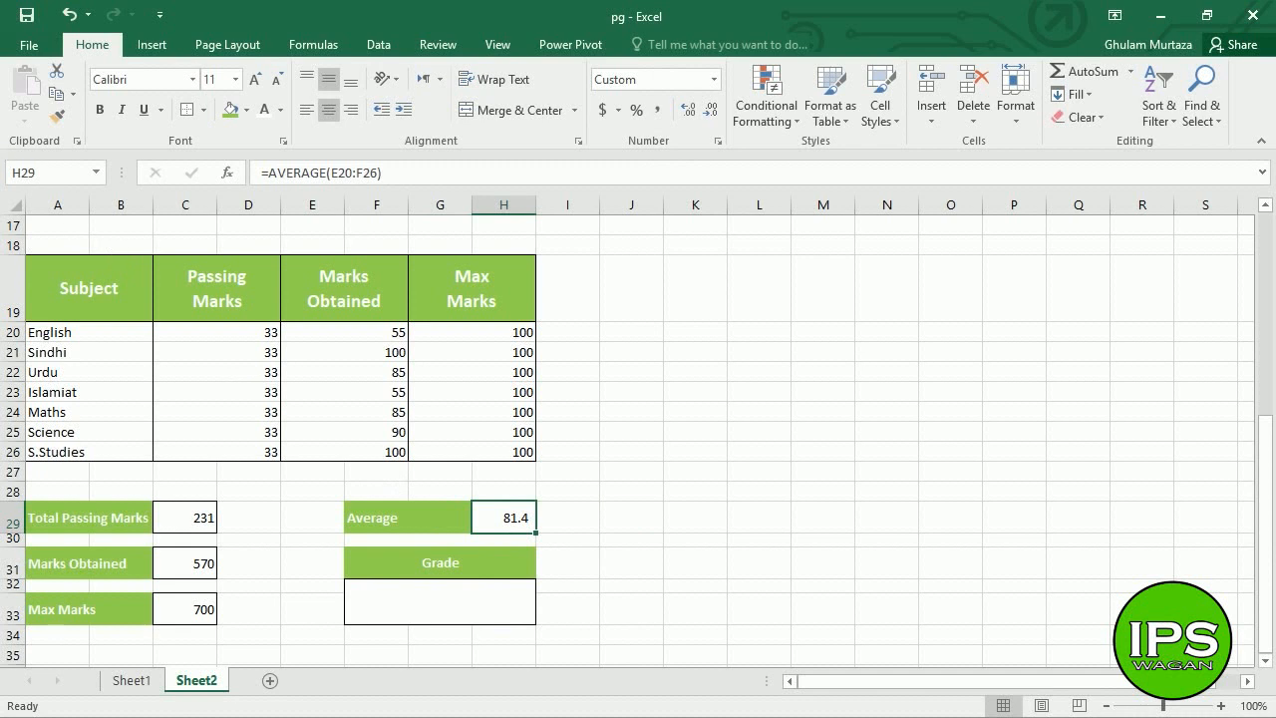
click(488, 624)
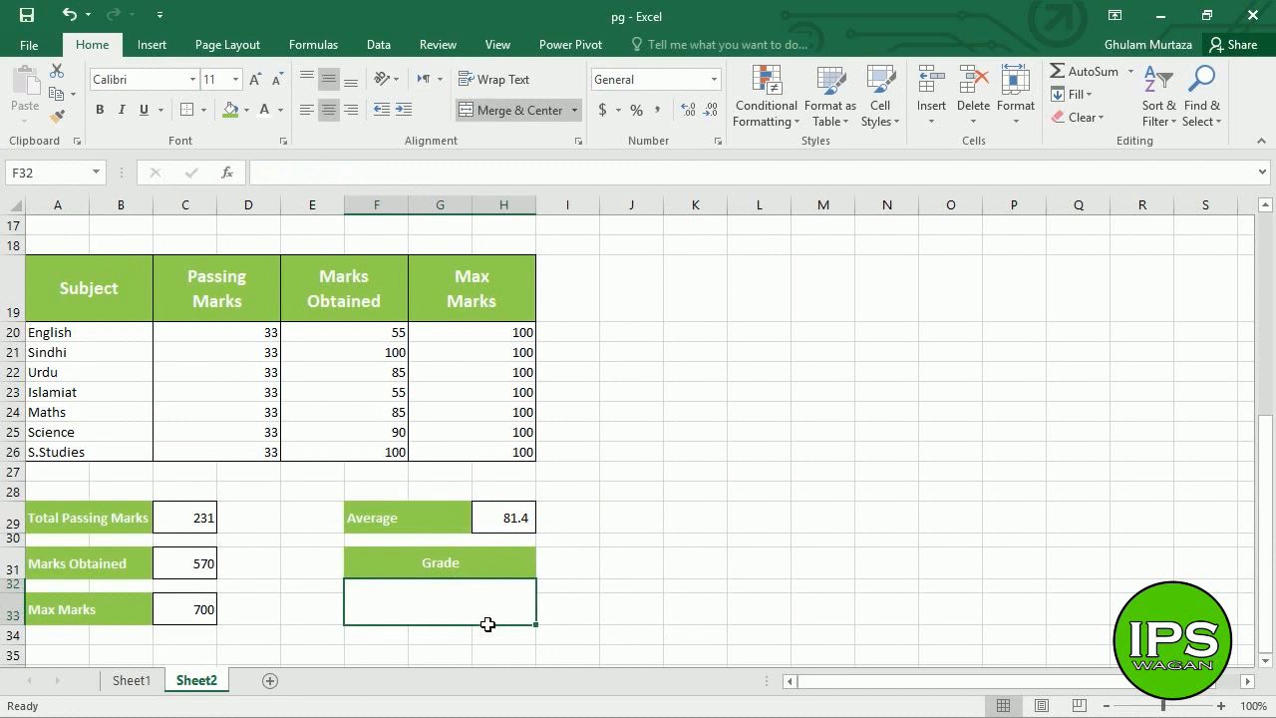
- Start the Grade formula =if(H29>=89,"A1", in merged cell F32
double_click(488, 624)
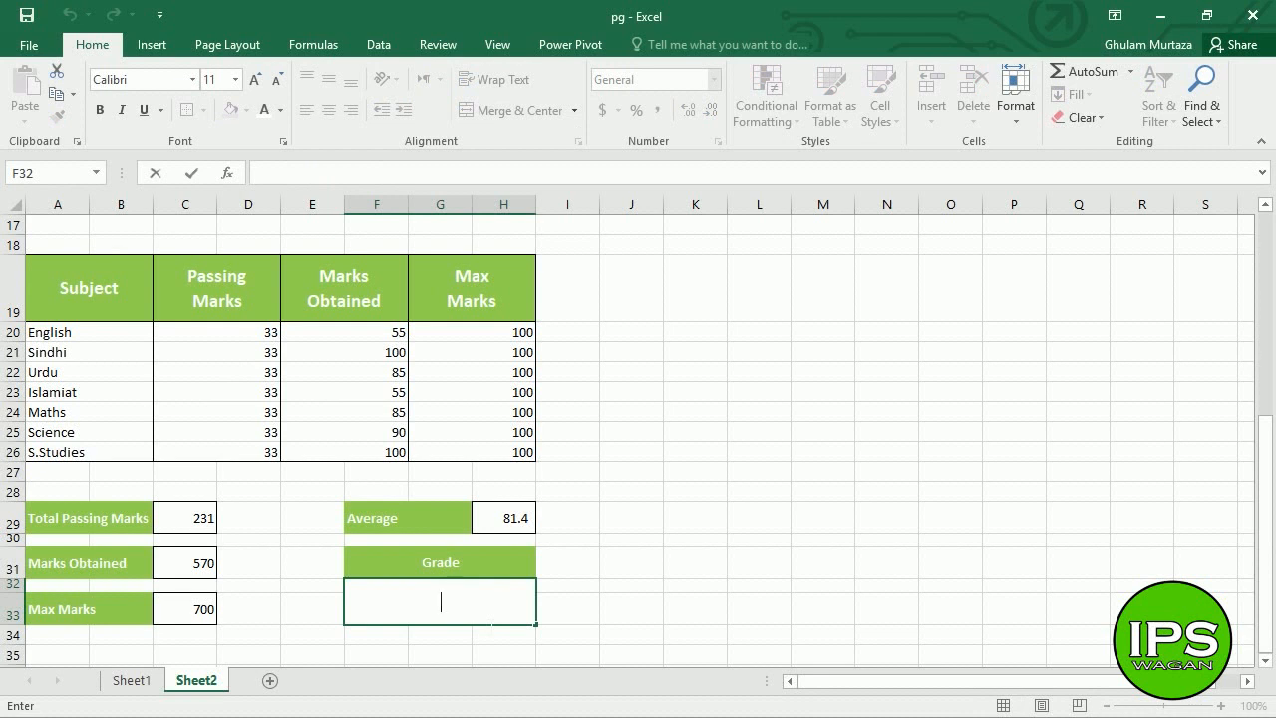
text(=if)
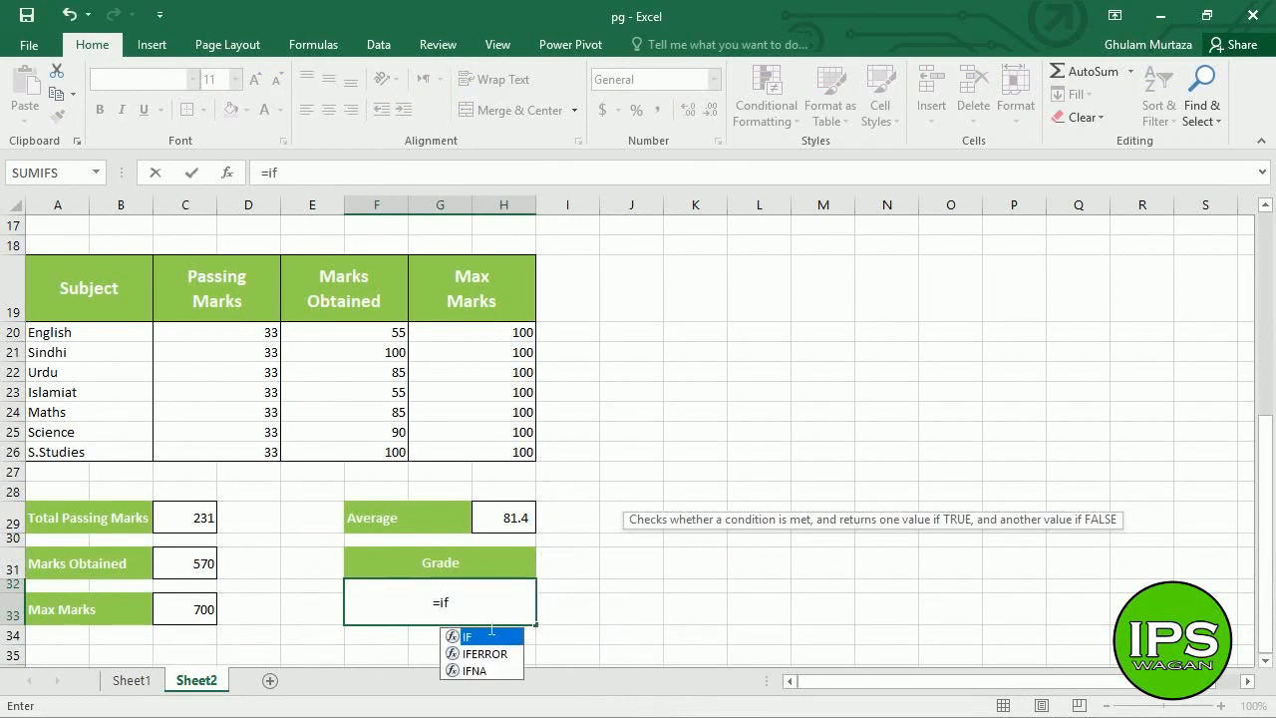
text(()
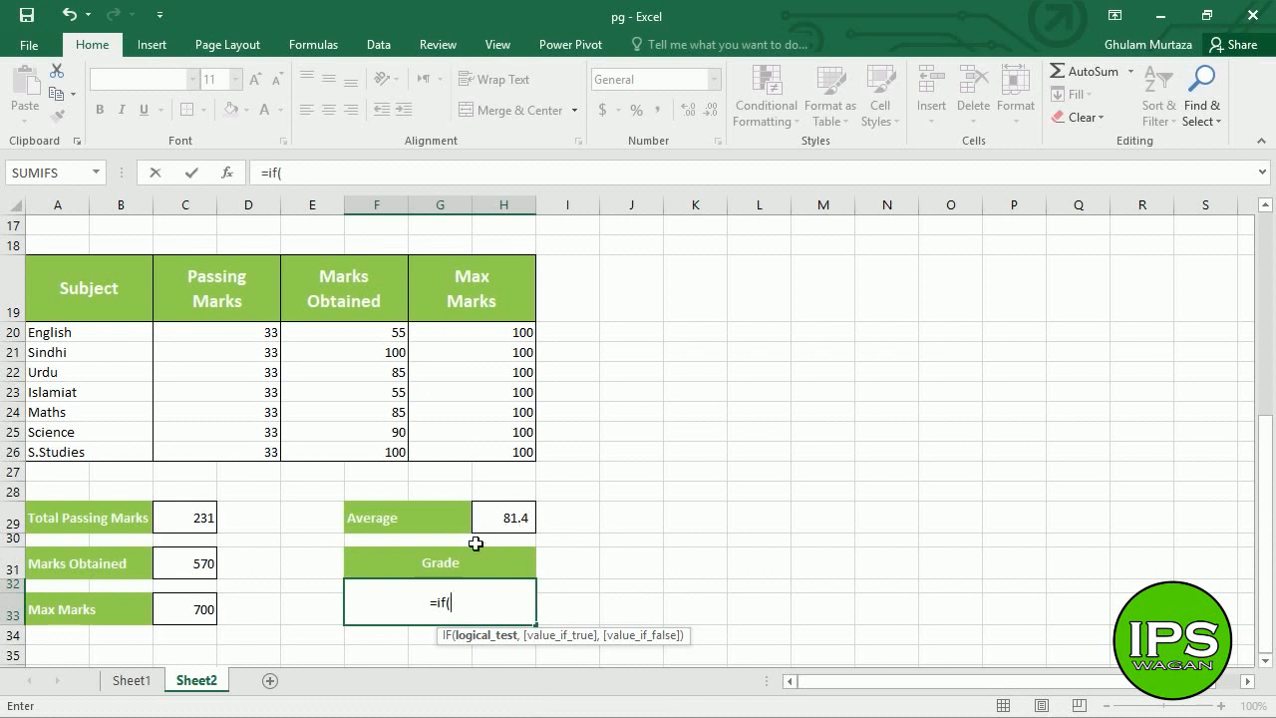
click(510, 531)
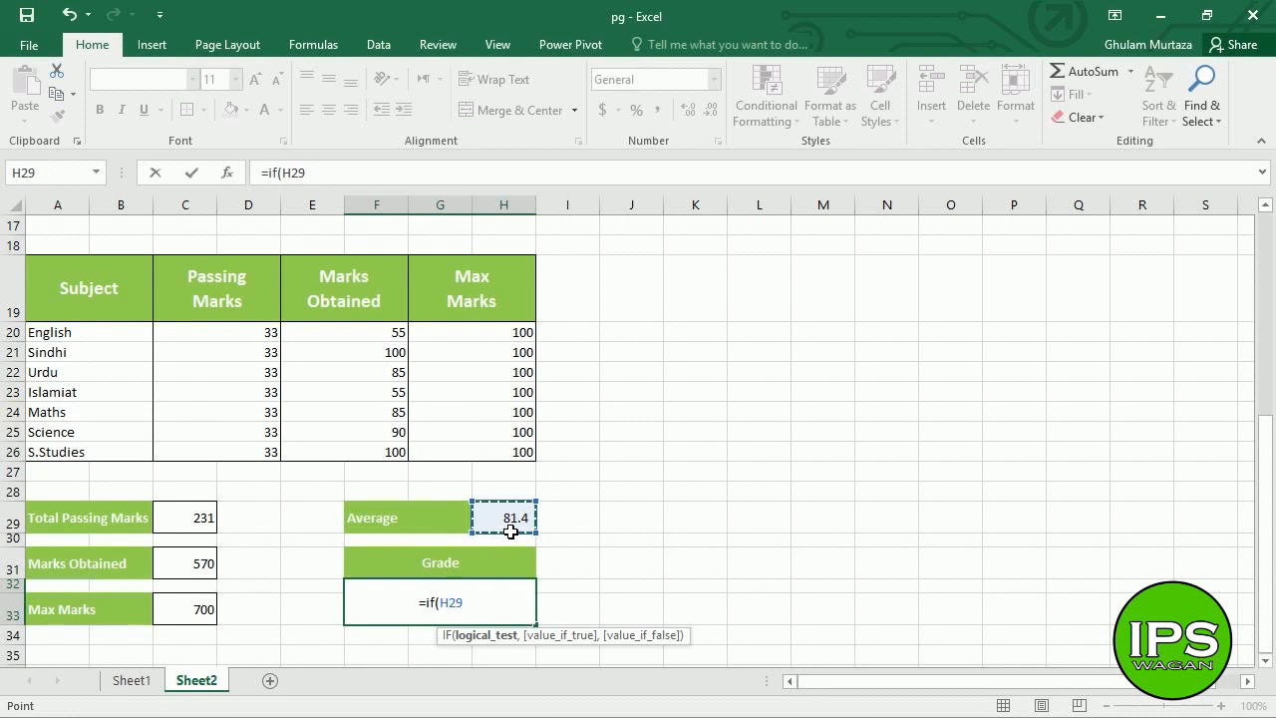
text(>)
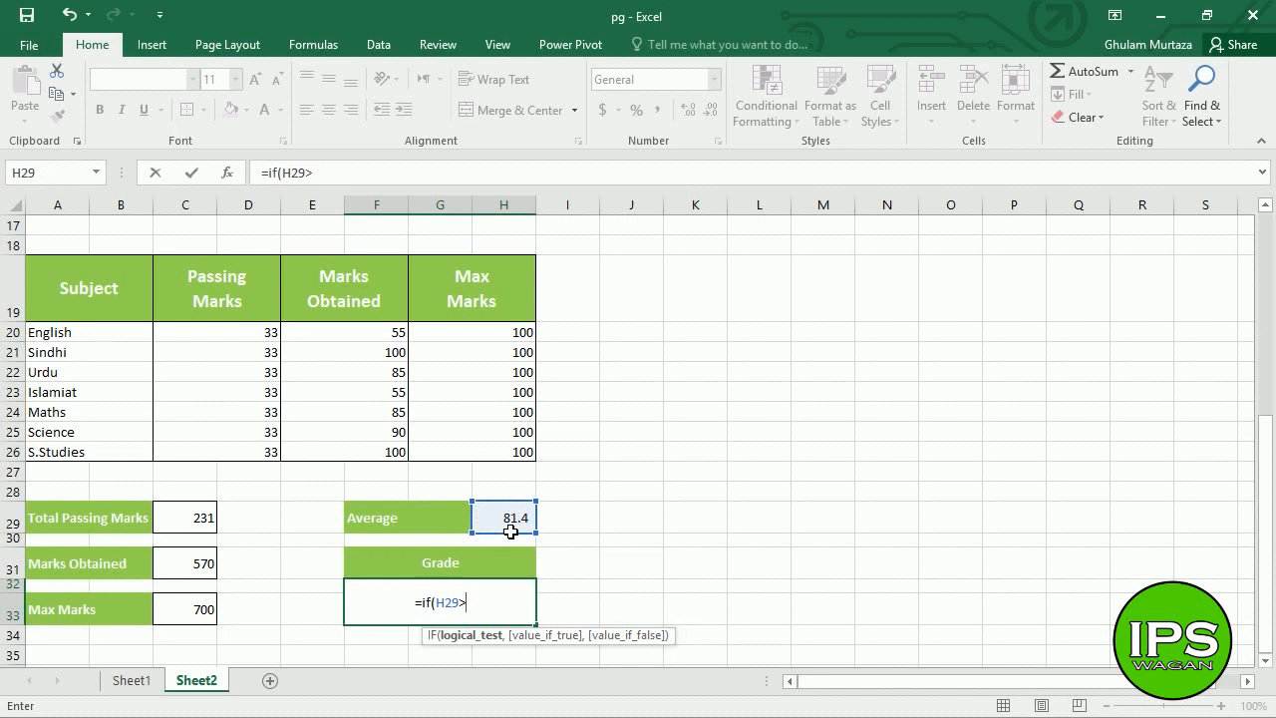
text(=)
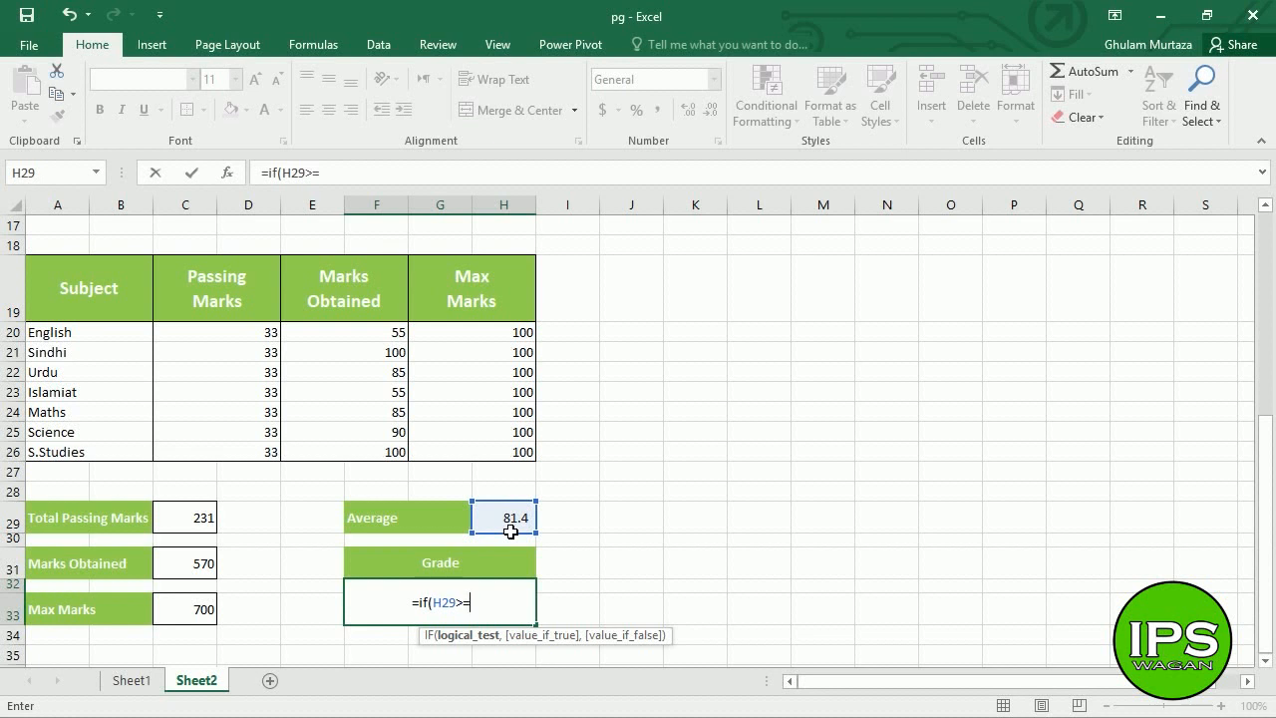
text(89)
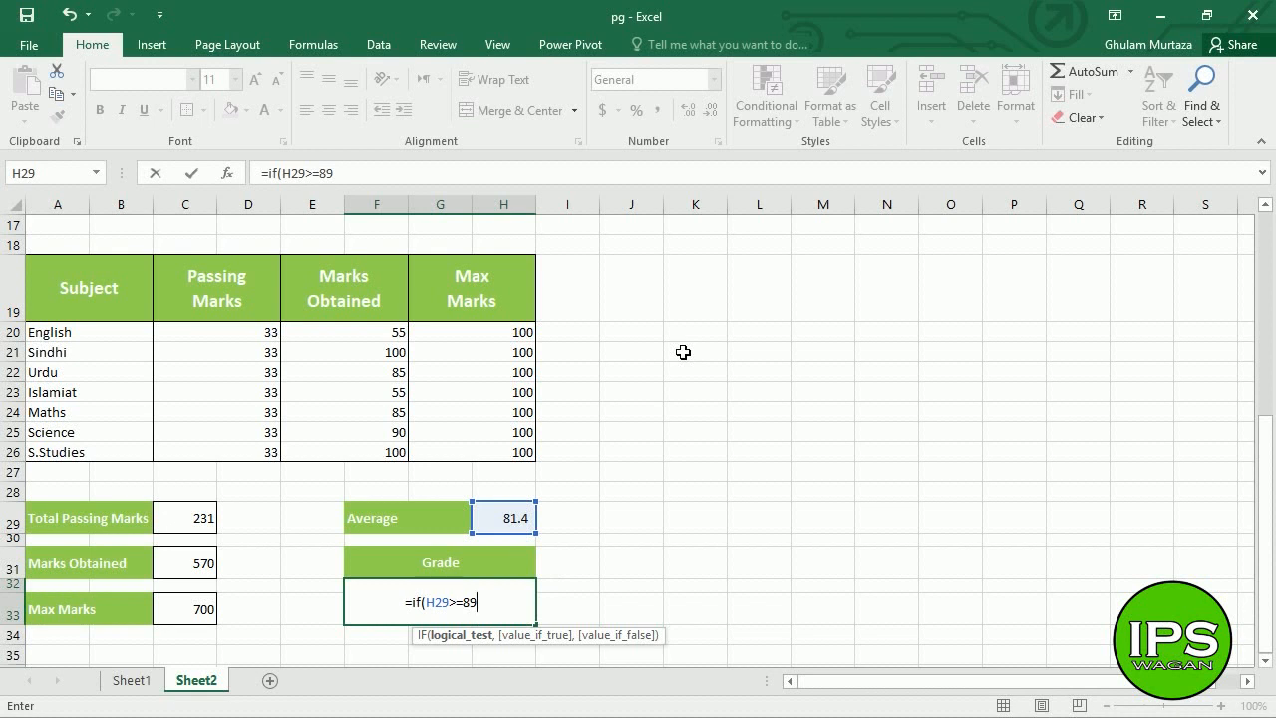
text(,")
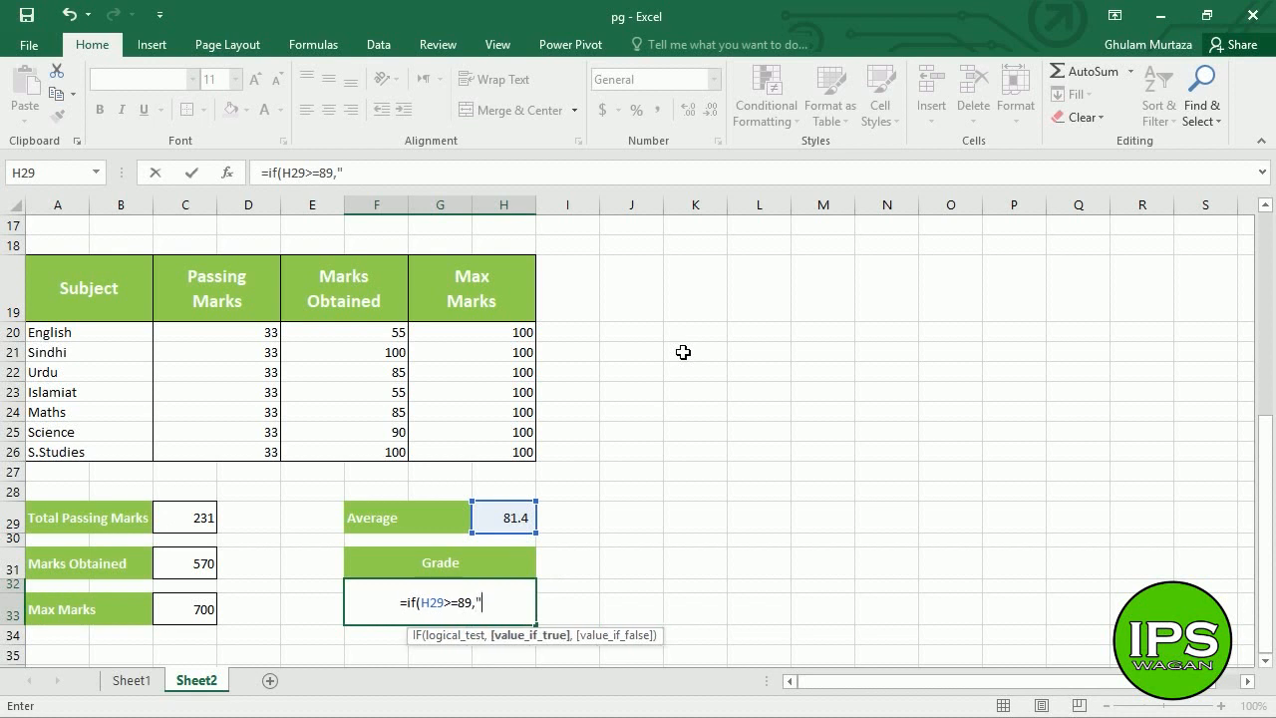
text(A1")
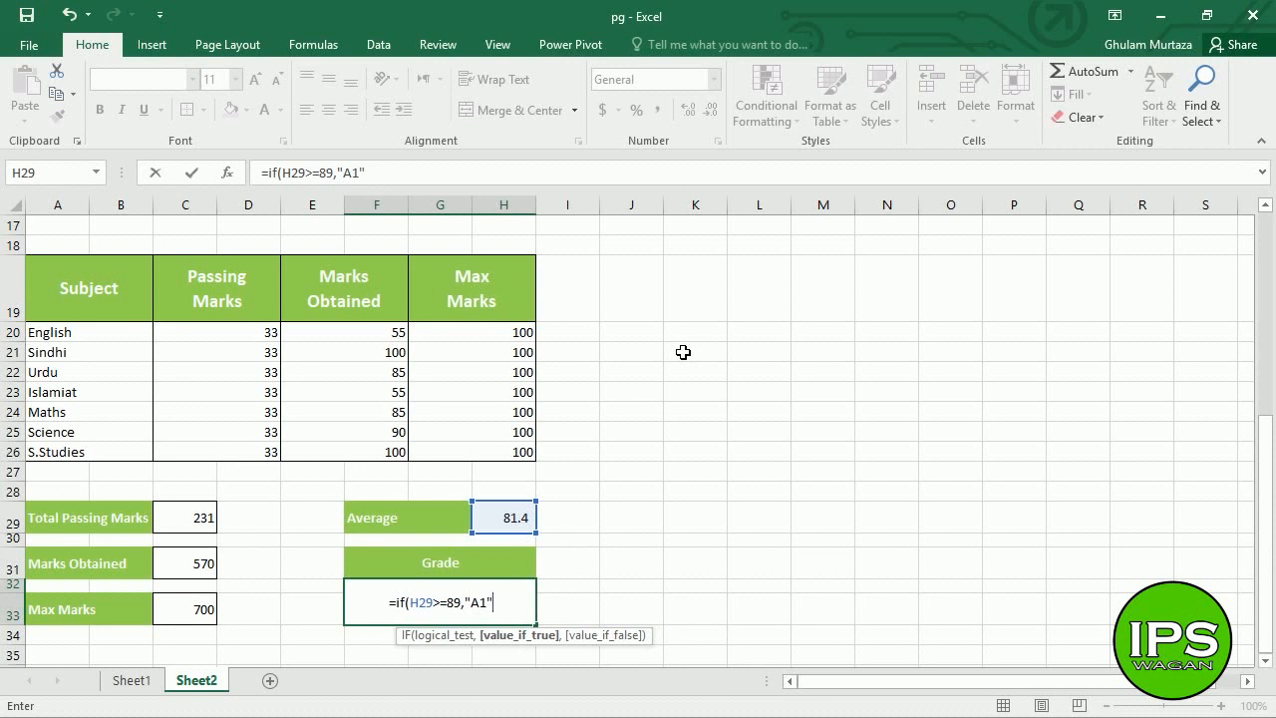
text(,if()
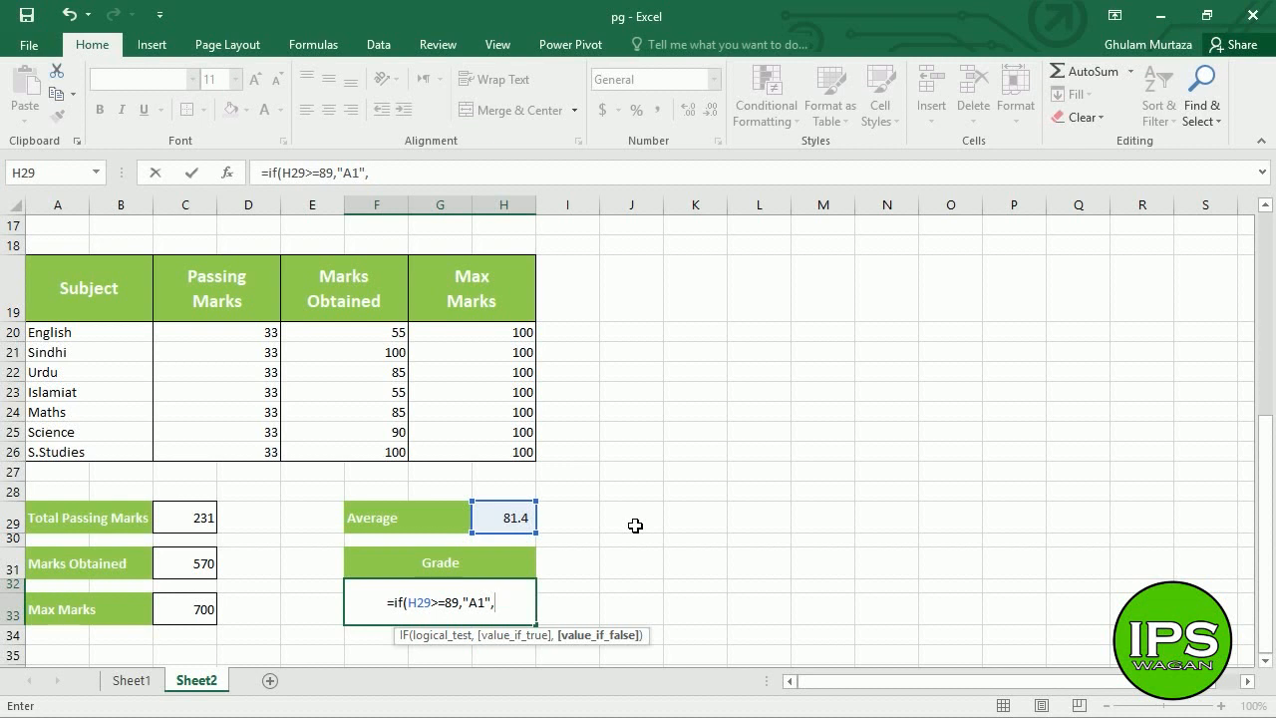
- Append if(H29>=79,"A", to the Grade formula so 79 or more earns an A
text(if)
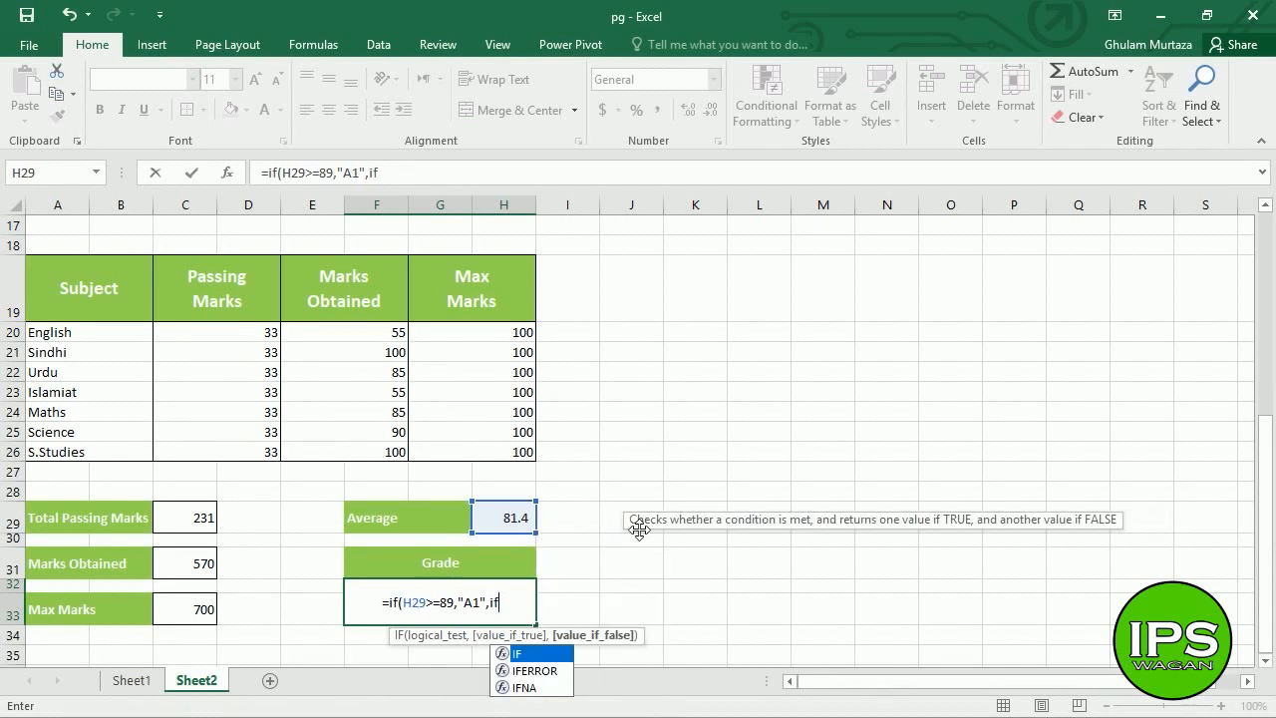
text(()
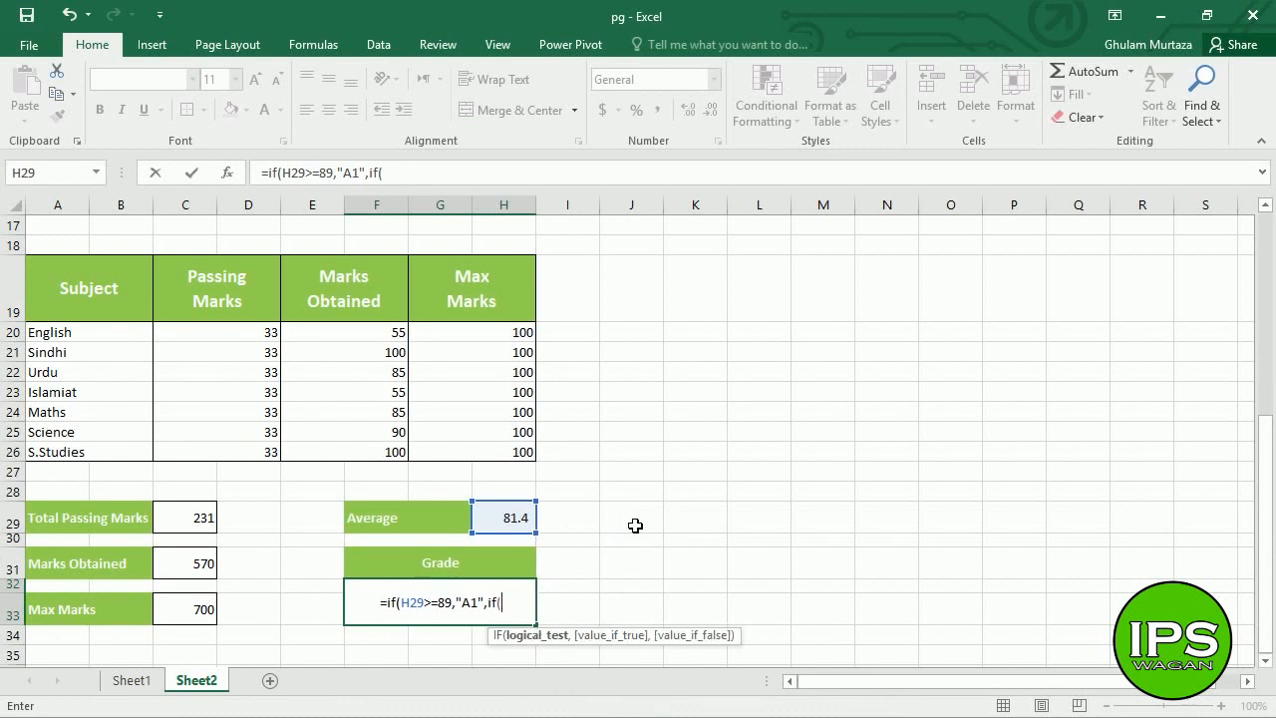
click(514, 520)
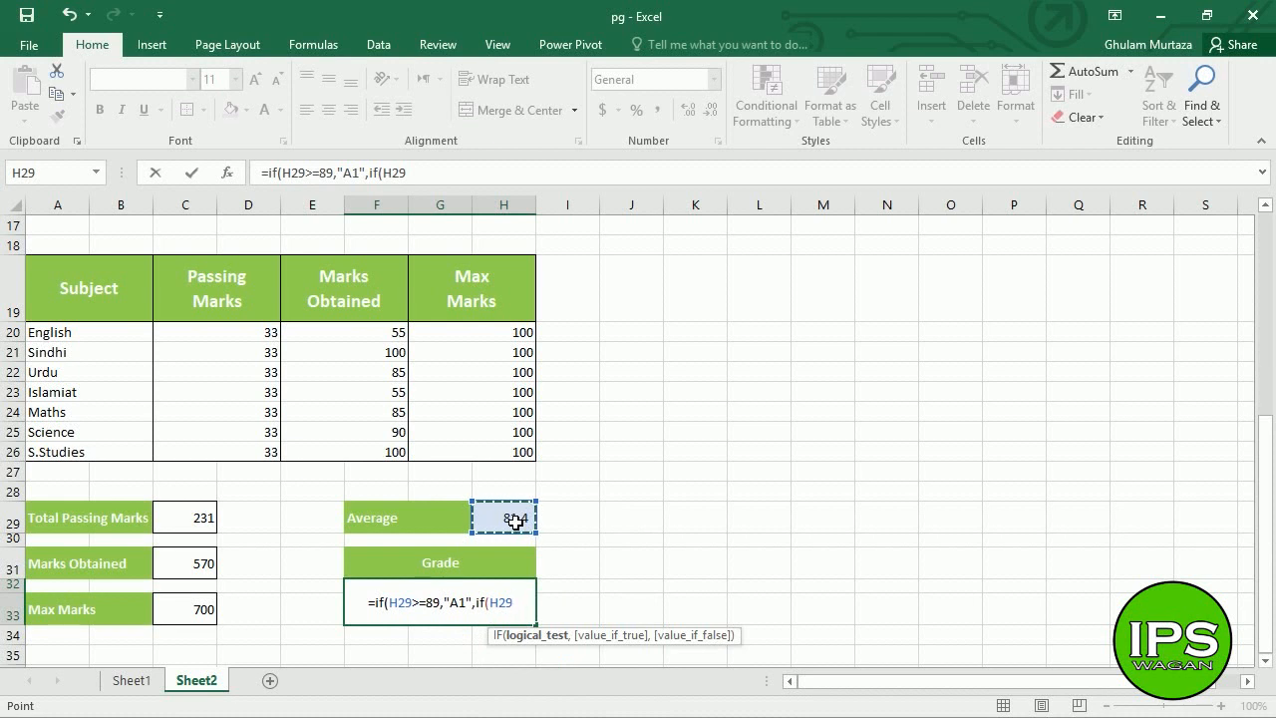
text(>=)
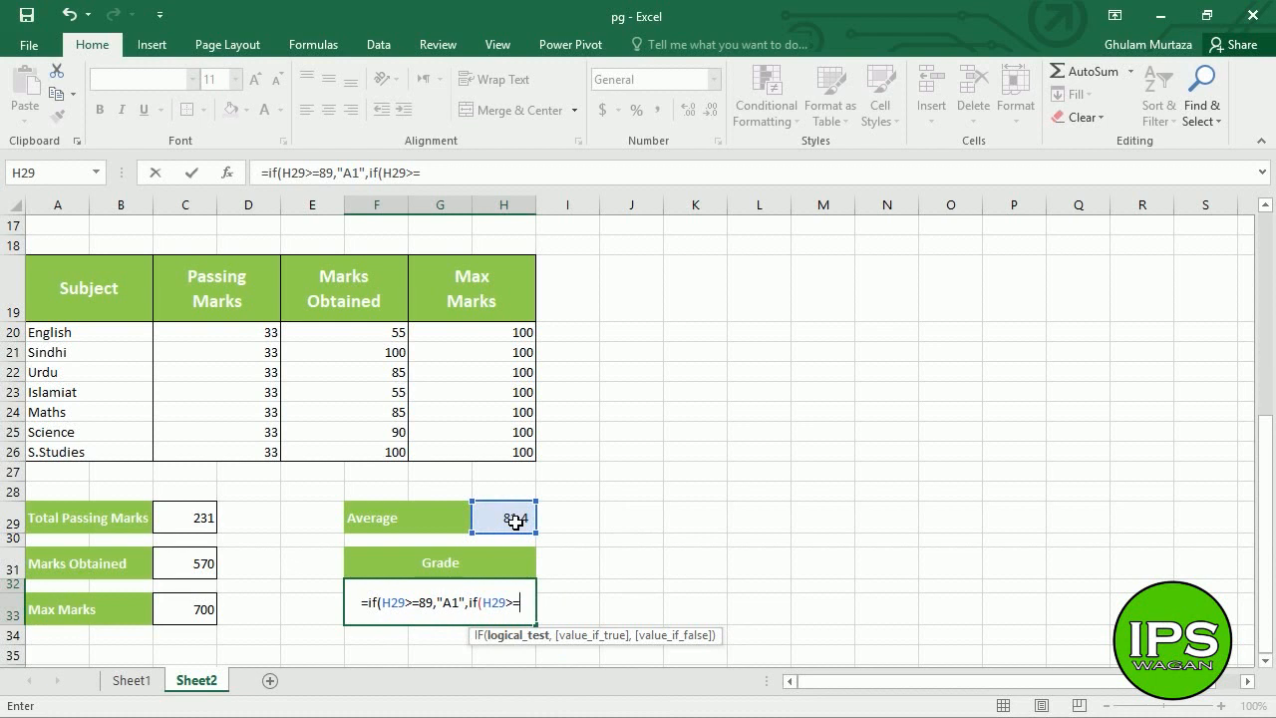
text(79)
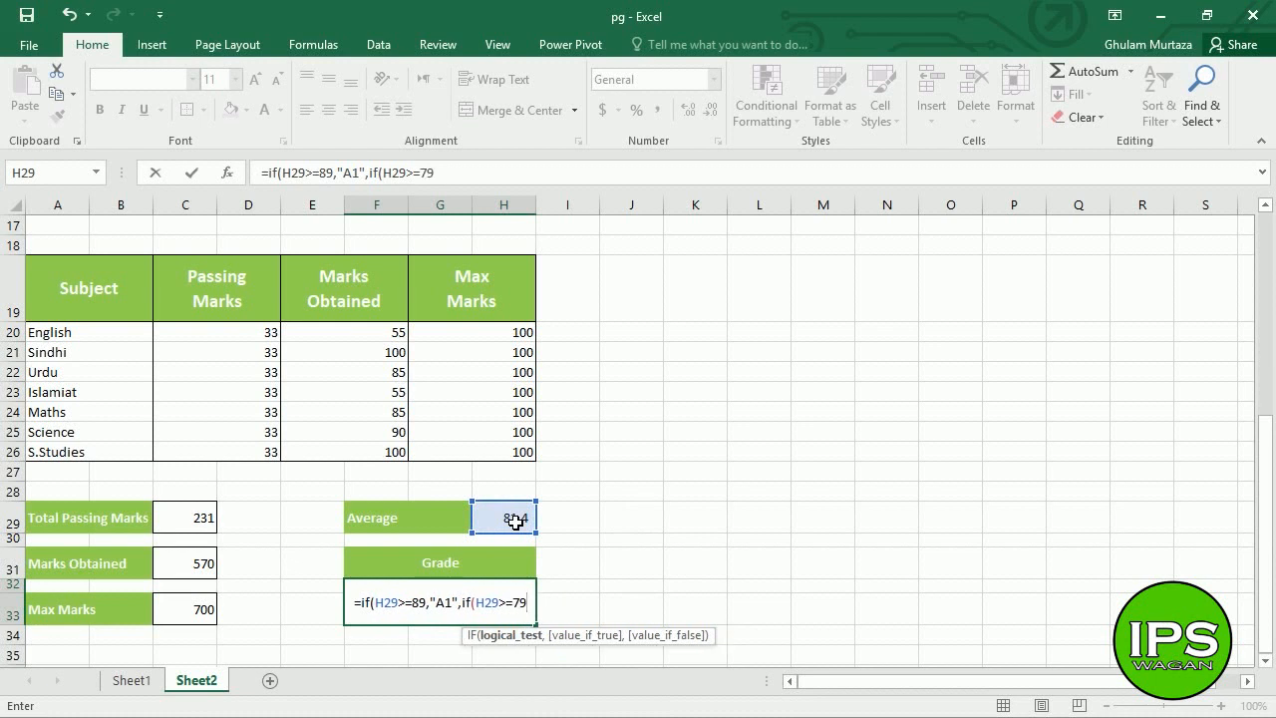
text(,")
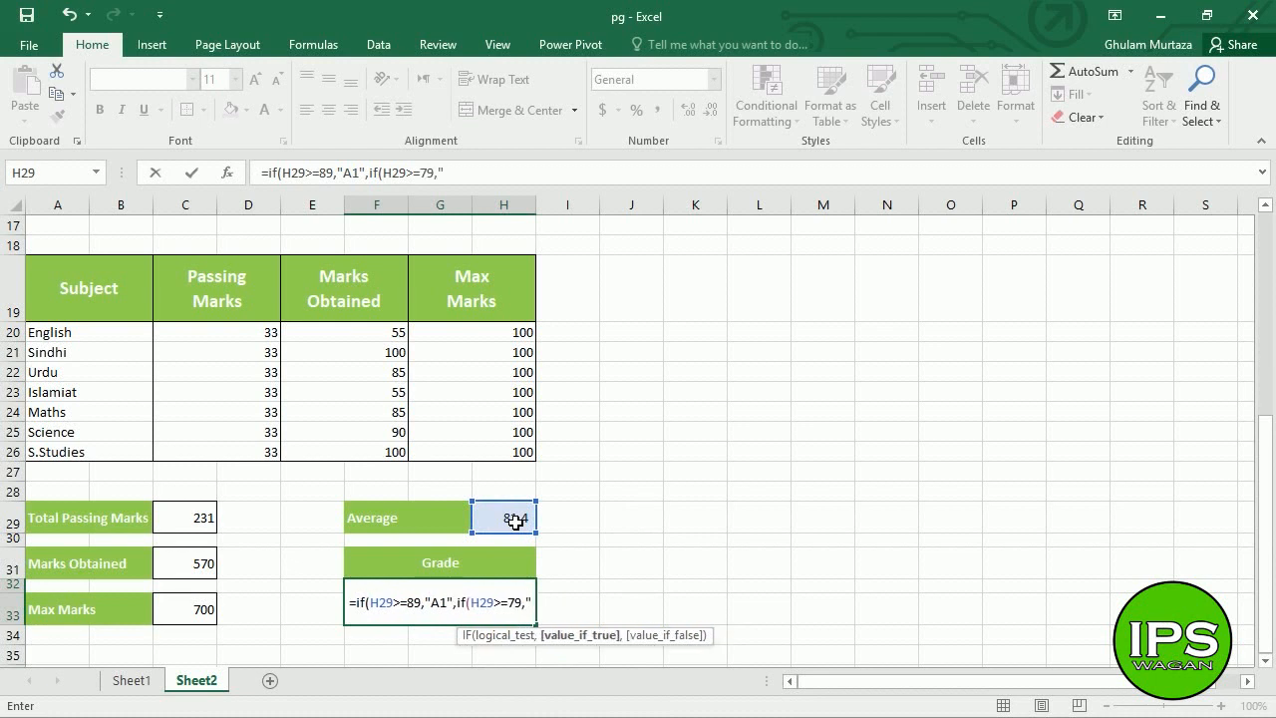
text(A",)
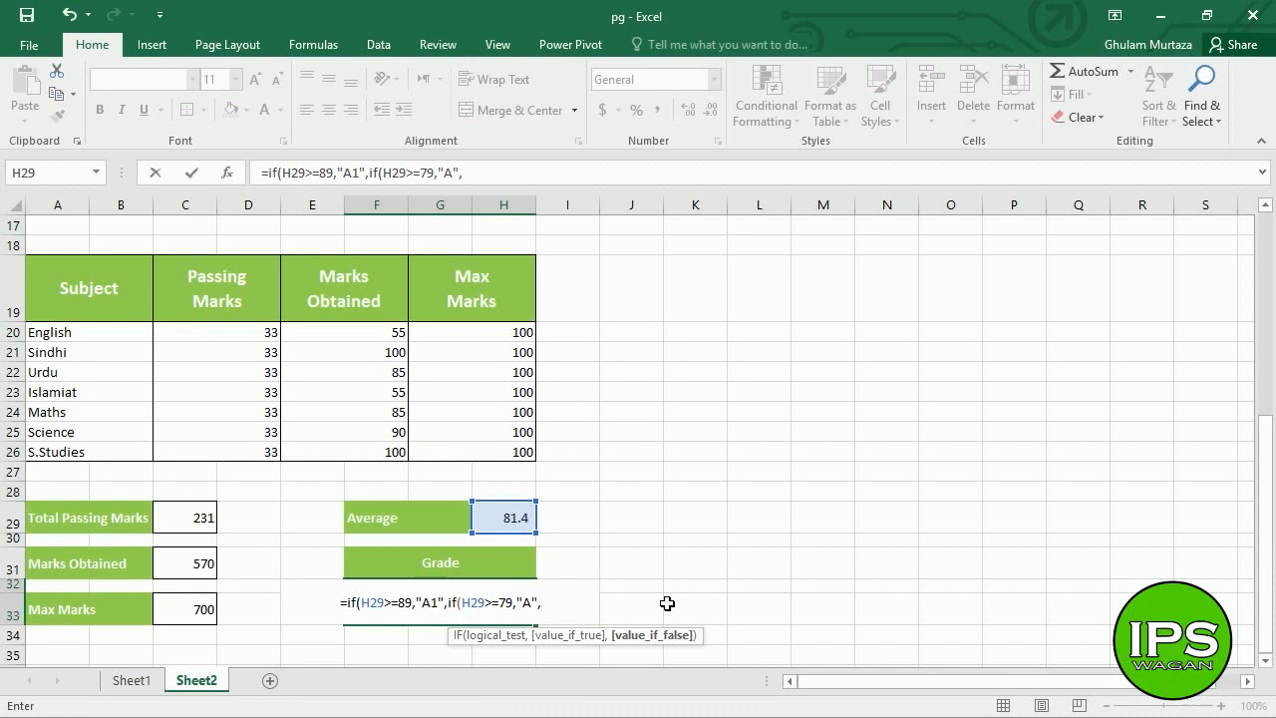
- Append if(H29>=69,"B", to the Grade formula for the B tier
text(if()
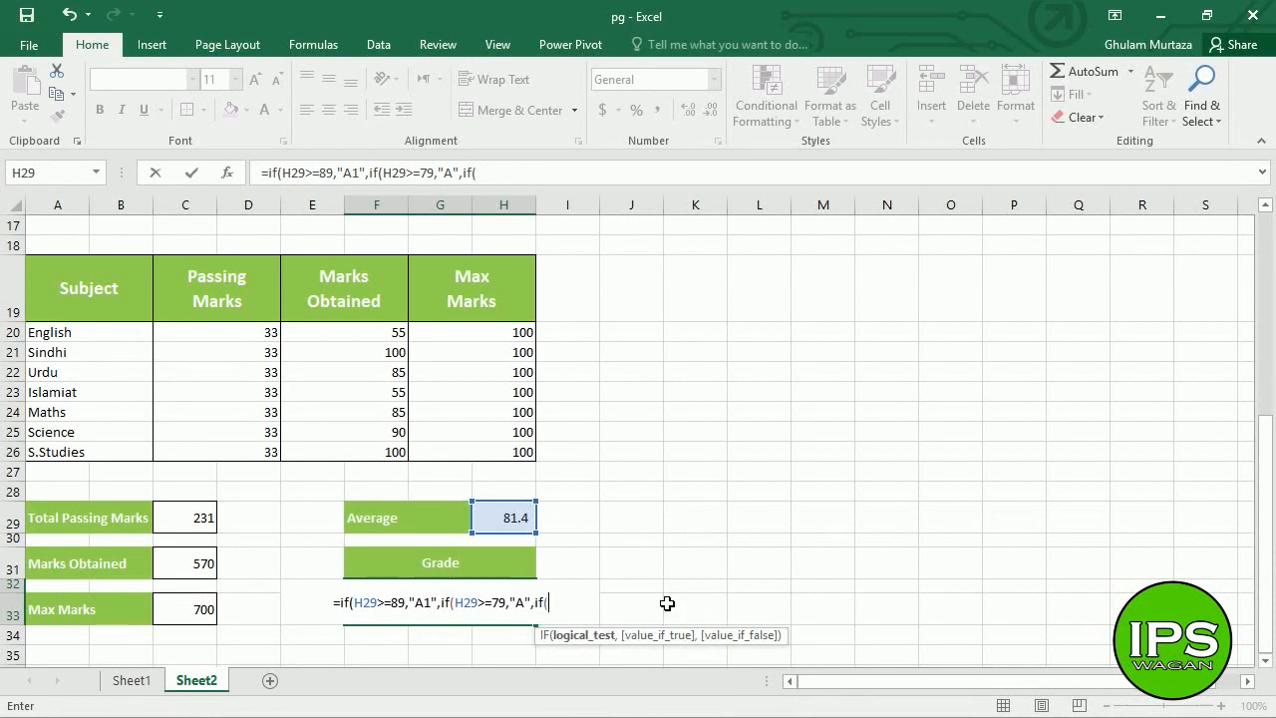
click(517, 525)
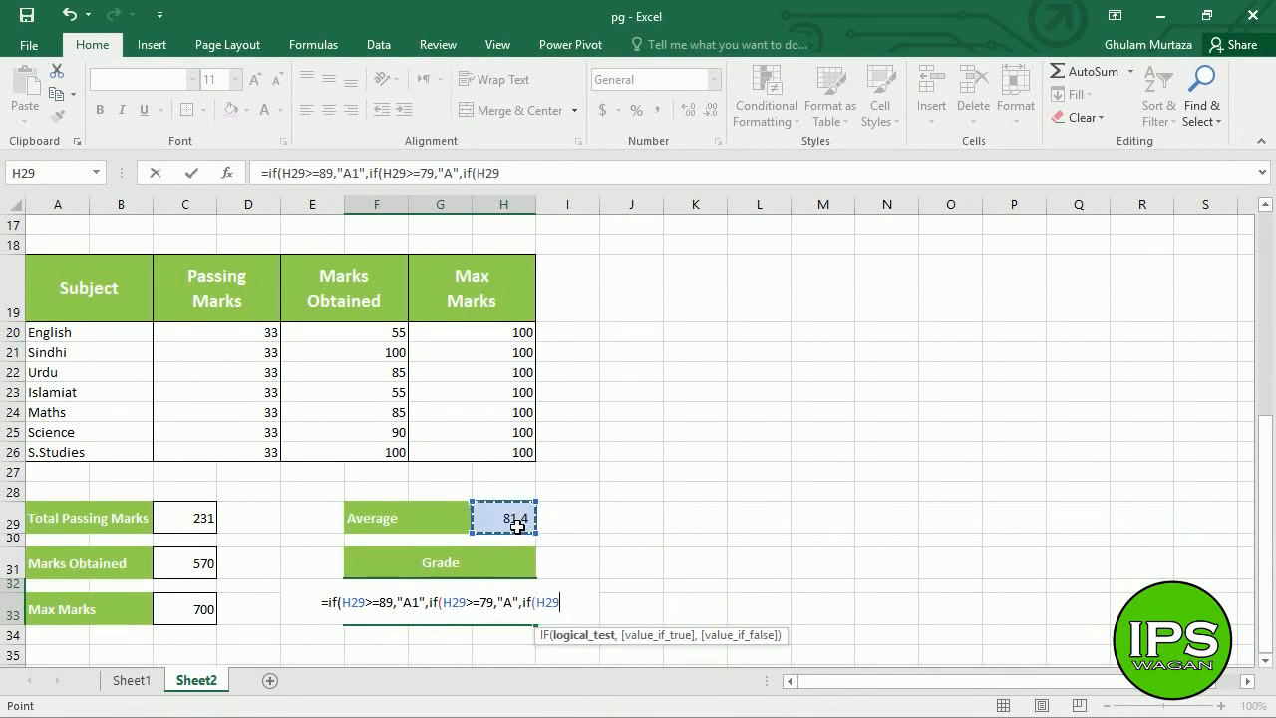
text(>=)
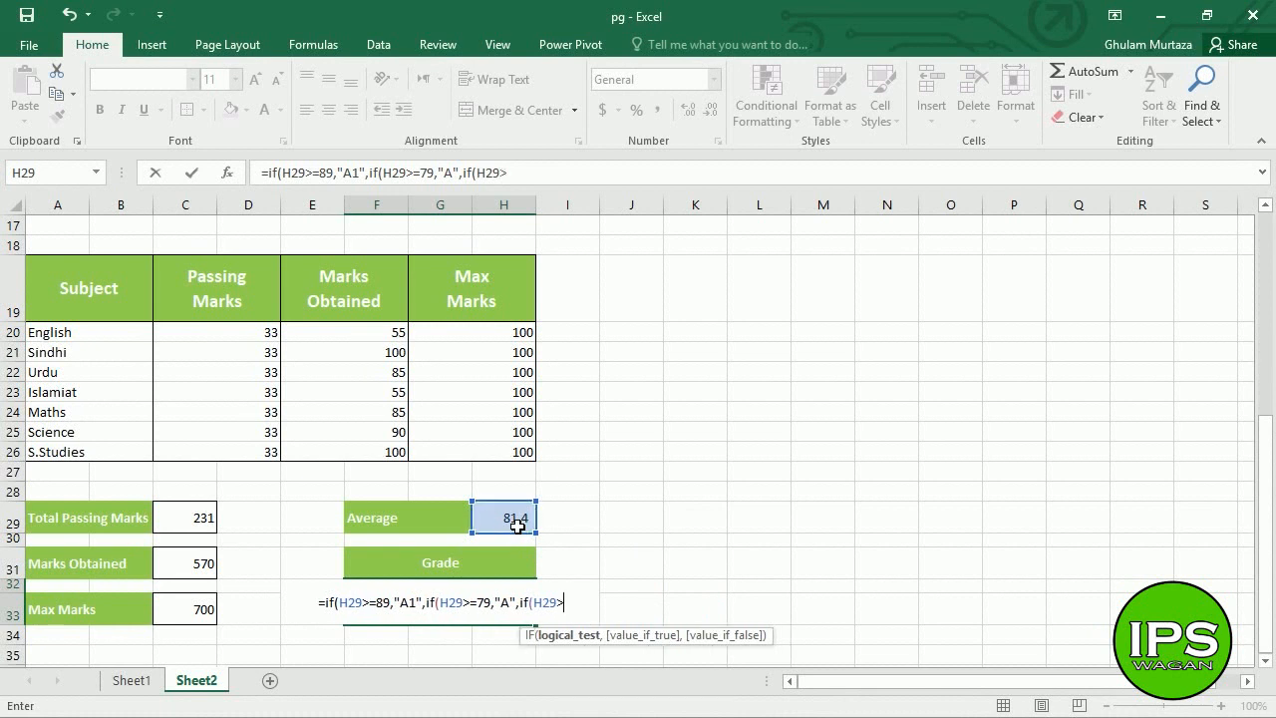
text(6)
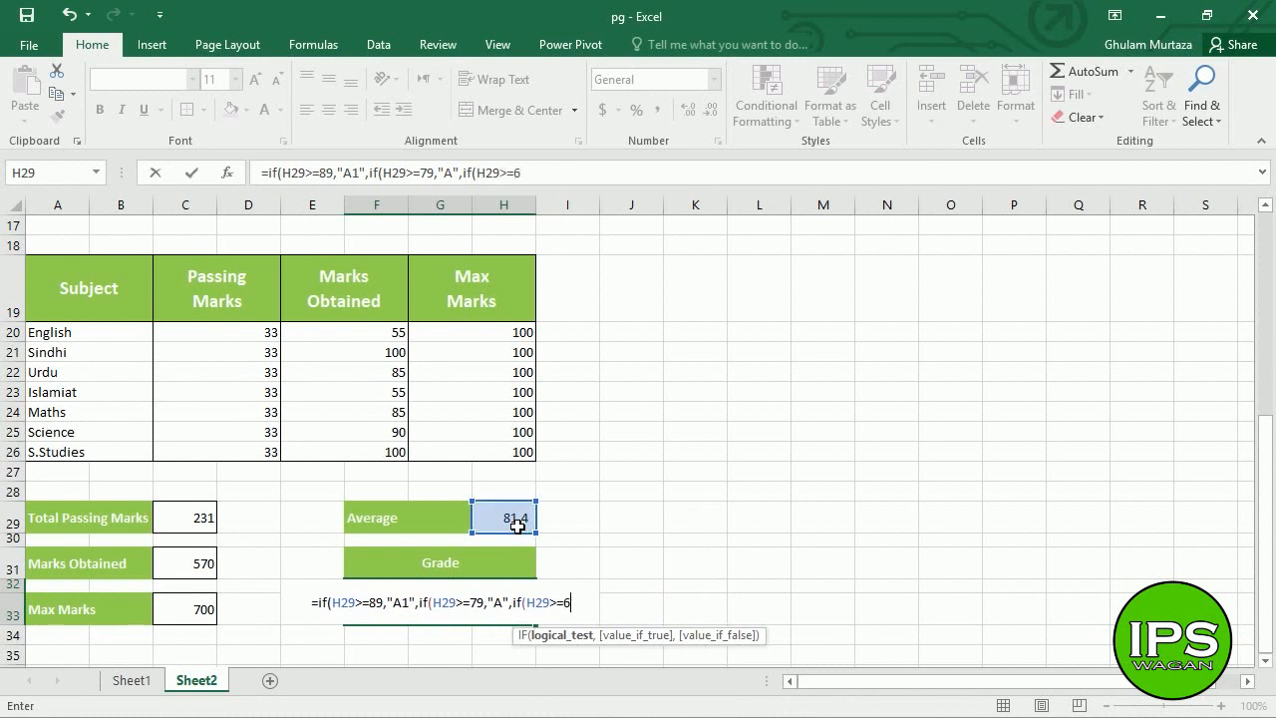
text(9,")
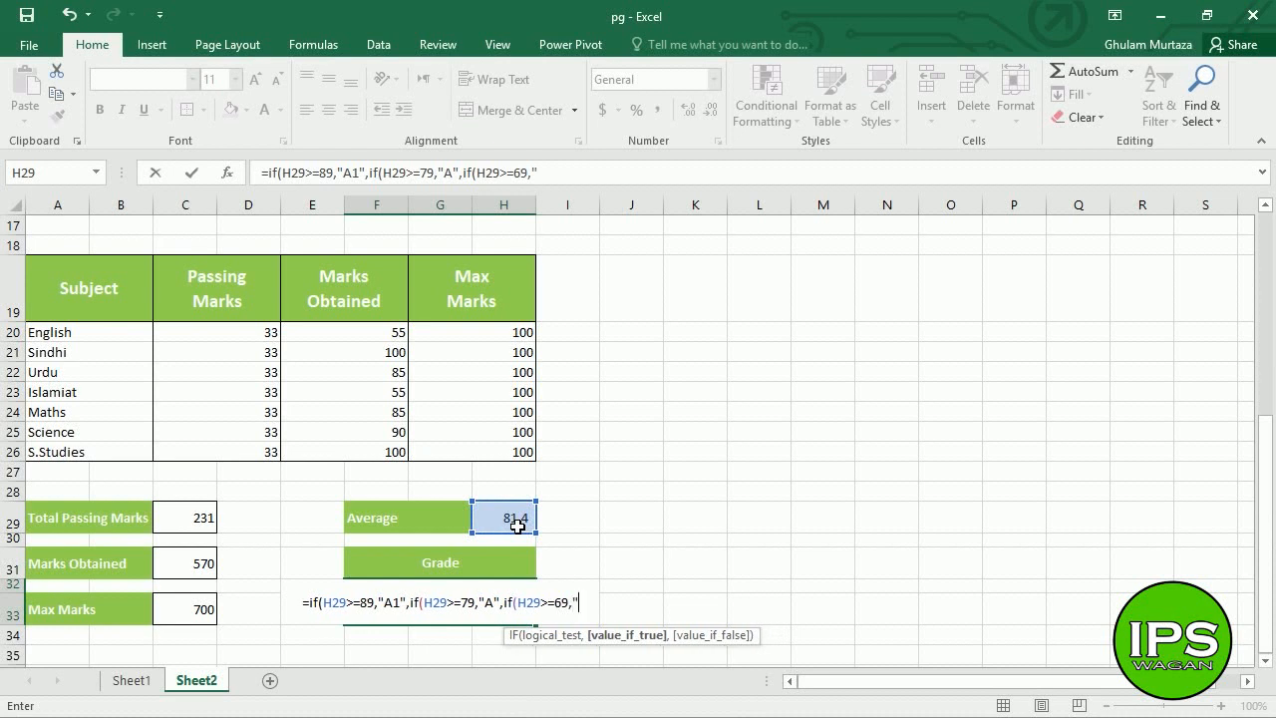
text(B)
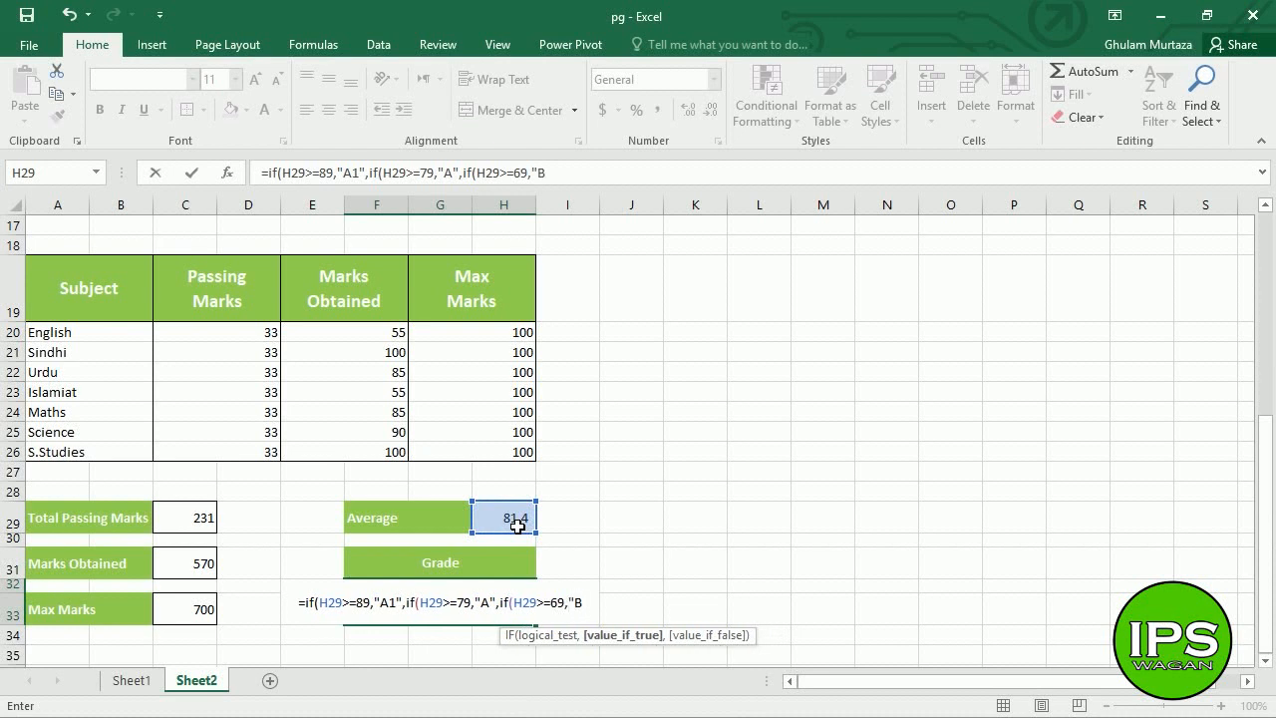
text(",)
key(BackSpace)
key(BackSpace)
text(",)
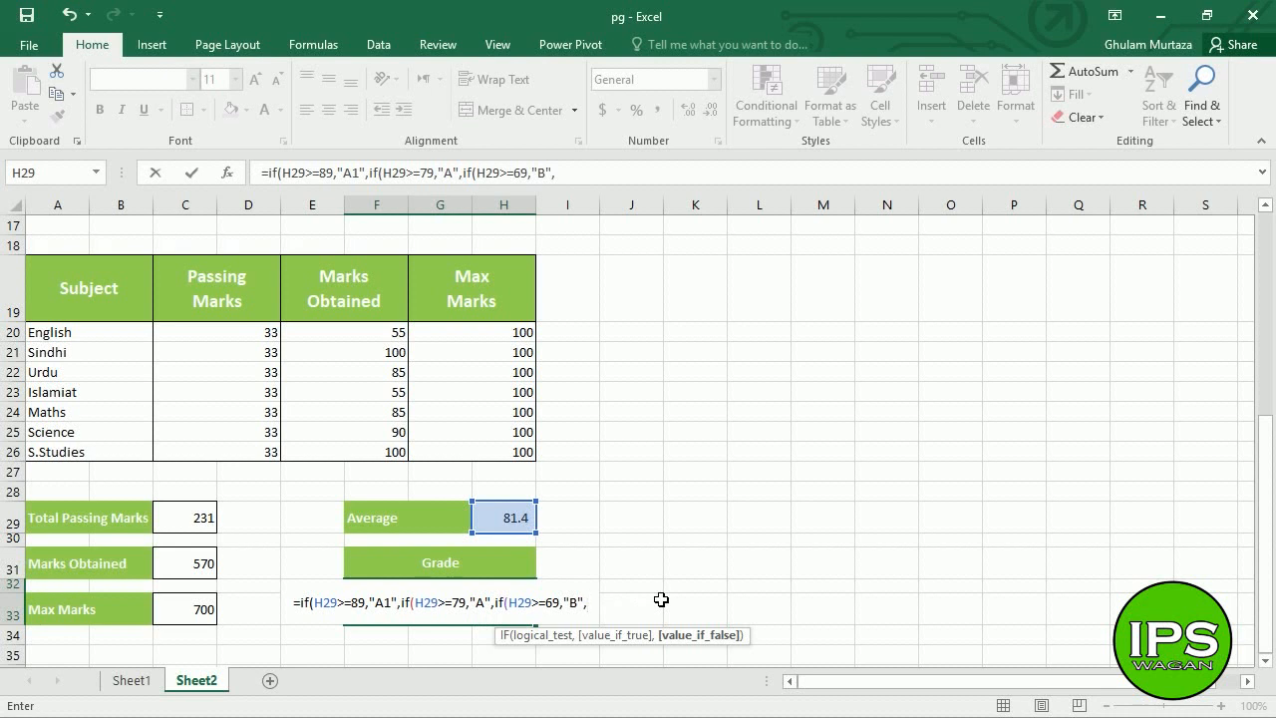
- Append if(H29>=59,"C",if( to add the C tier and begin the next nested IF
text(if()
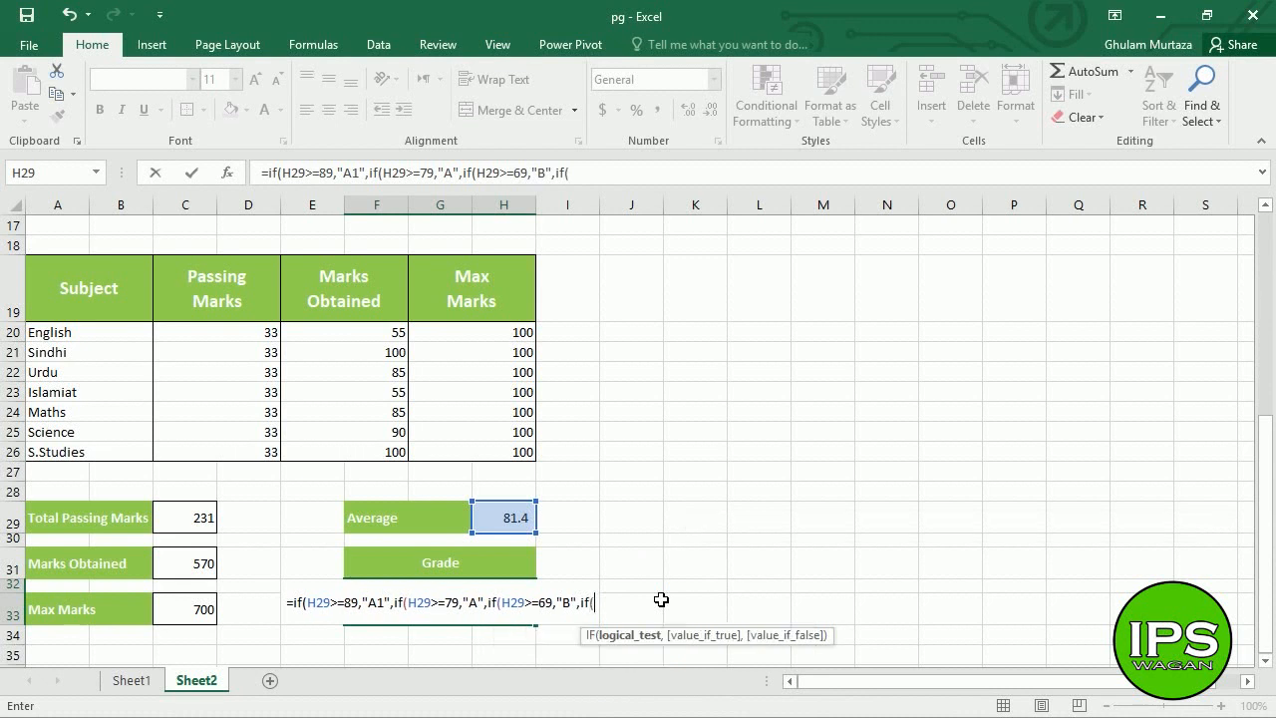
click(520, 528)
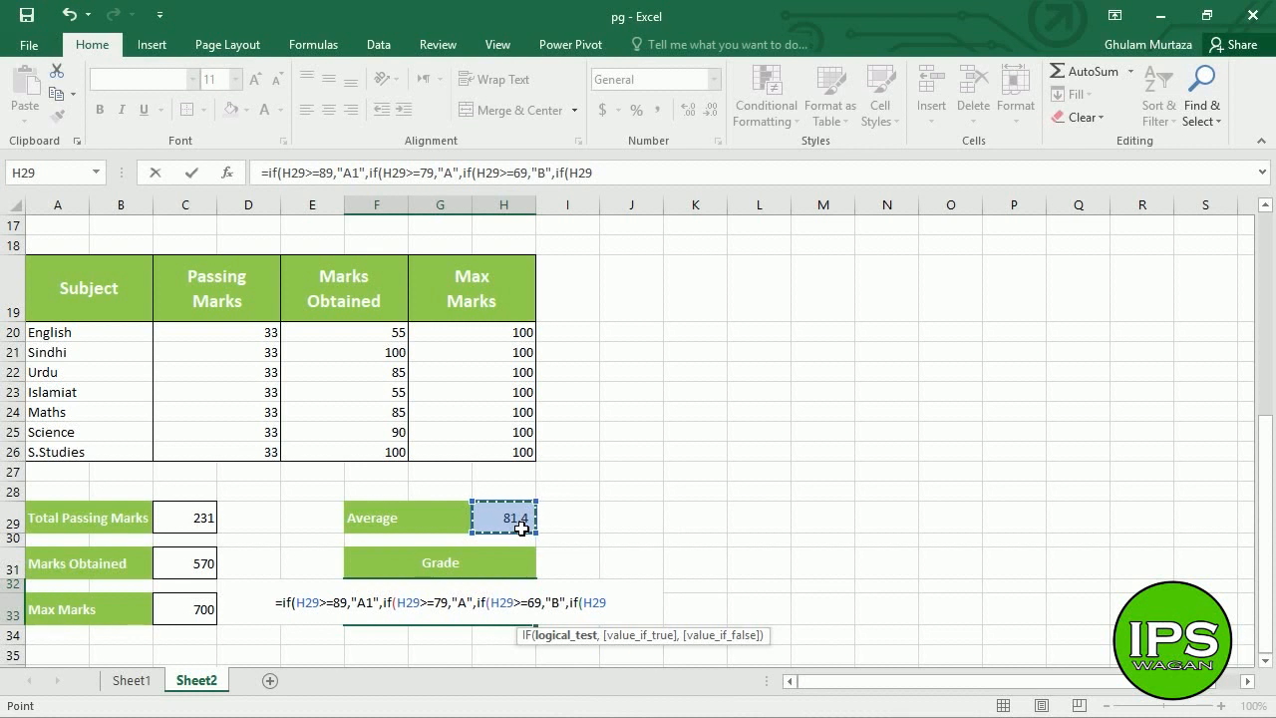
text(>=)
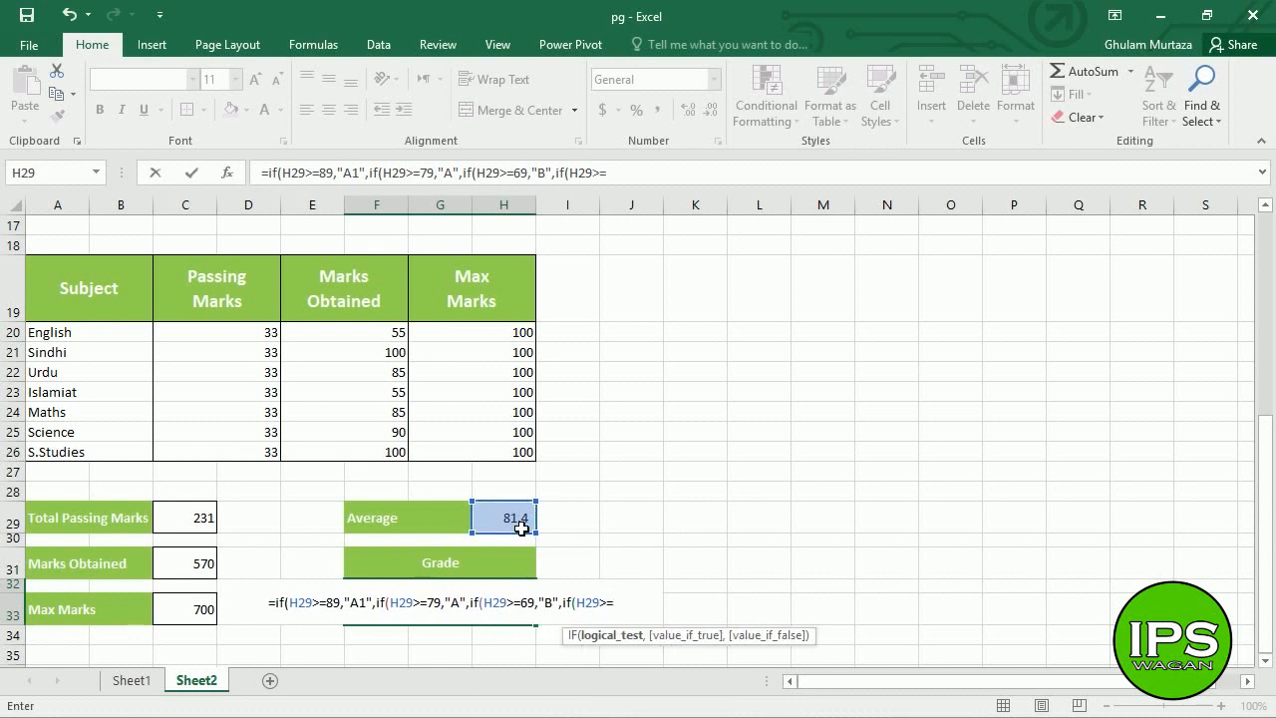
text(5)
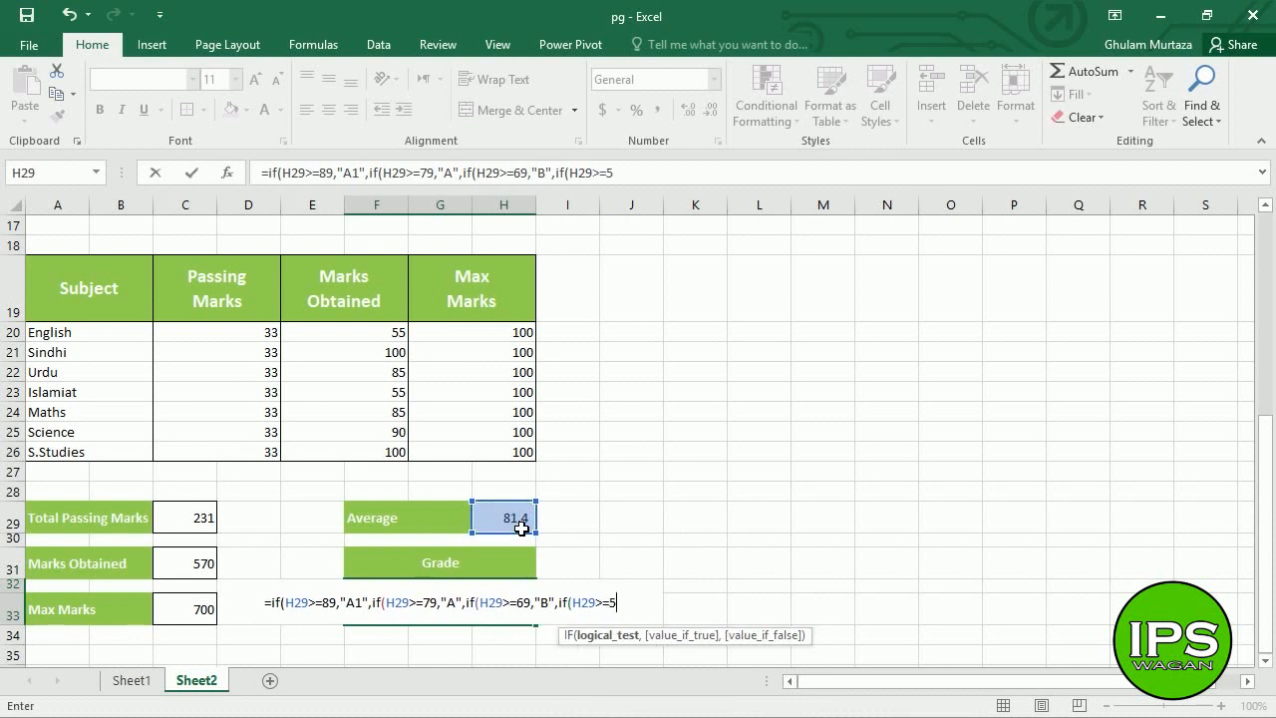
text(9,")
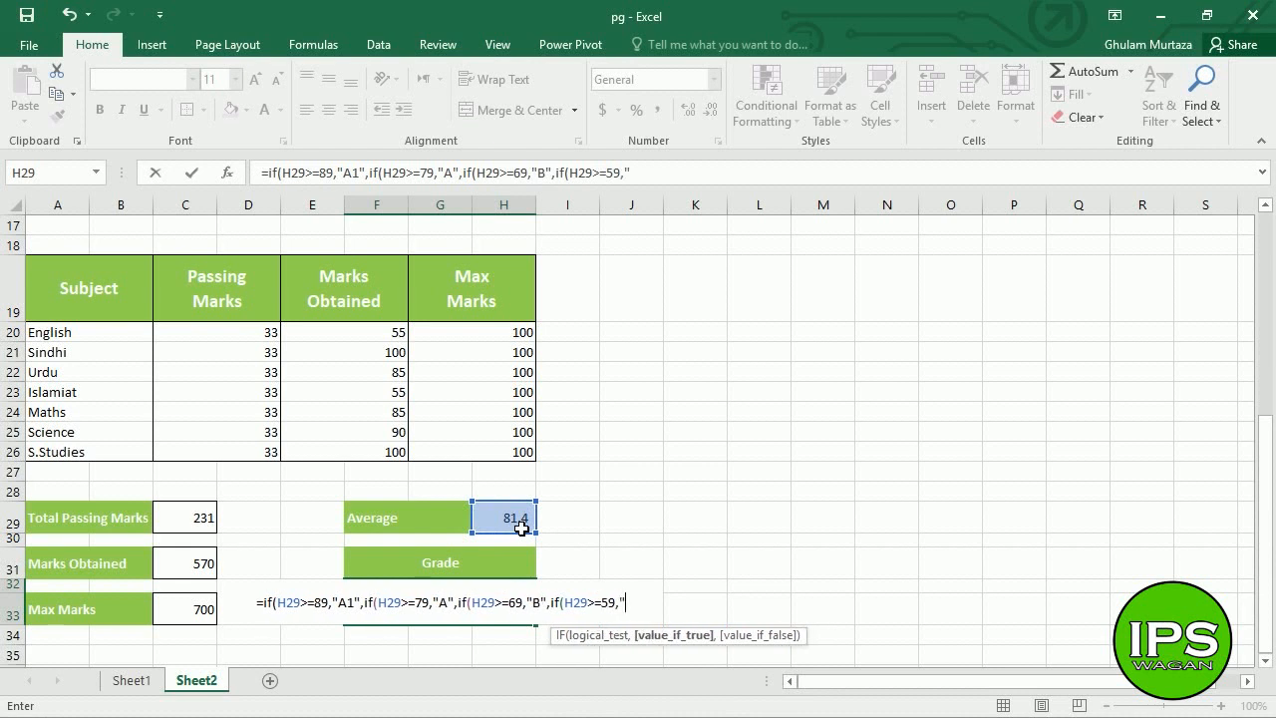
text(C)
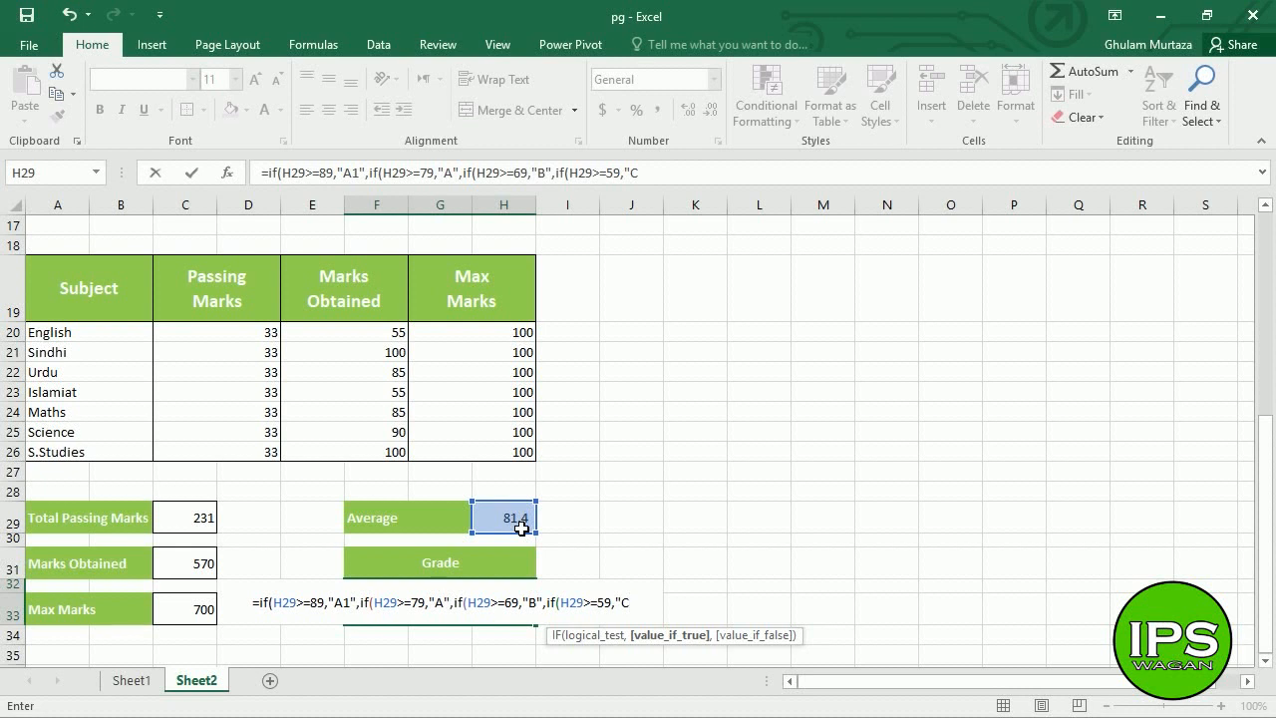
text(",)
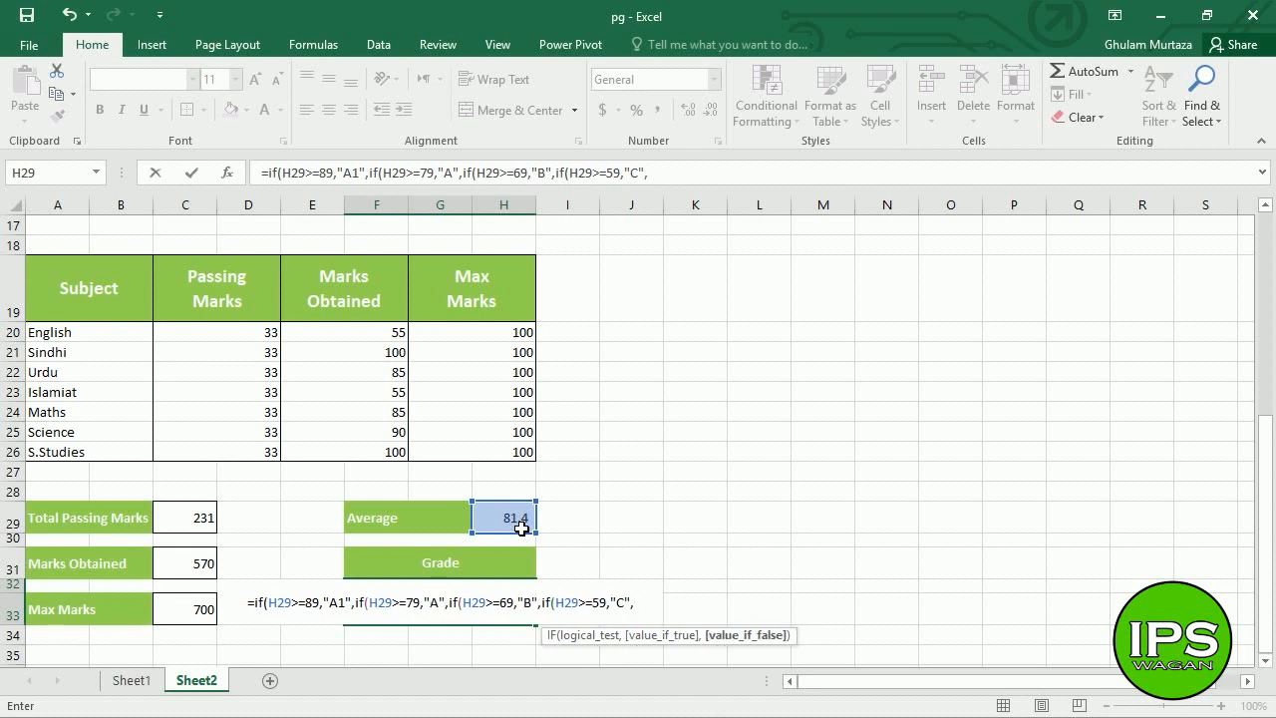
text(if)
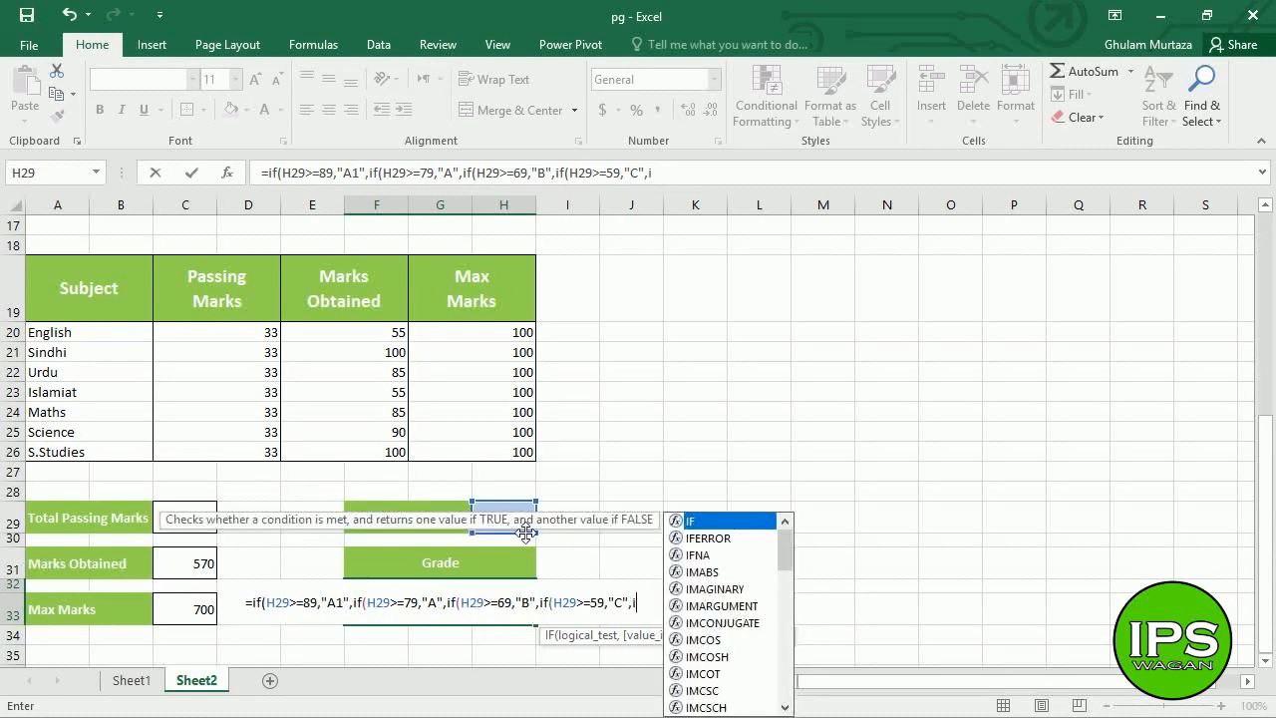
text(()
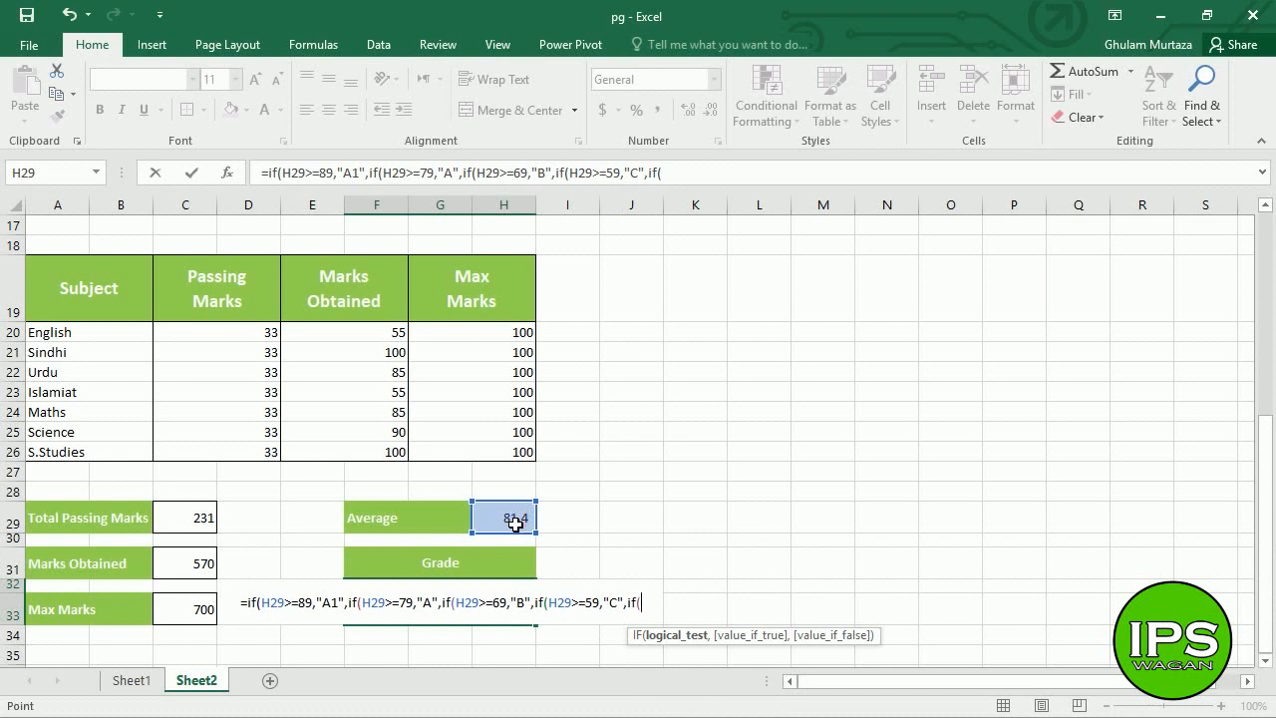
- Add the D tier for H29>=49 with "F" as fallback and close all parentheses
click(514, 524)
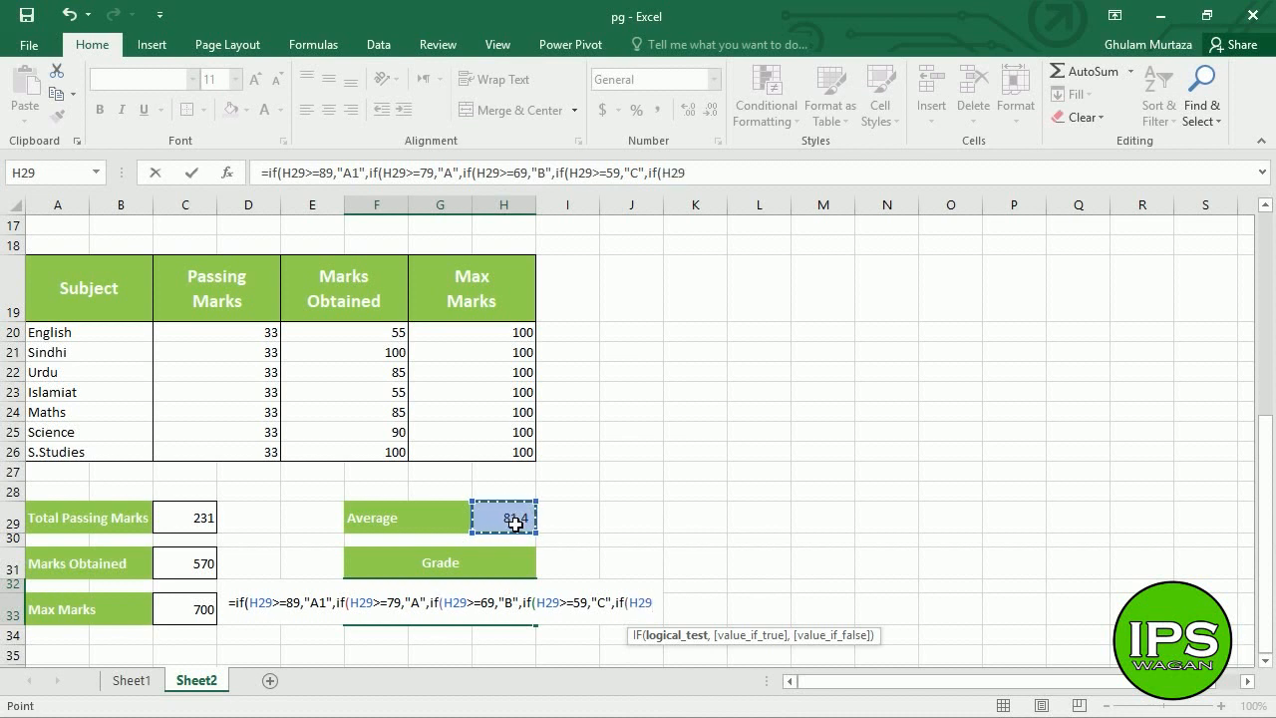
text(>=)
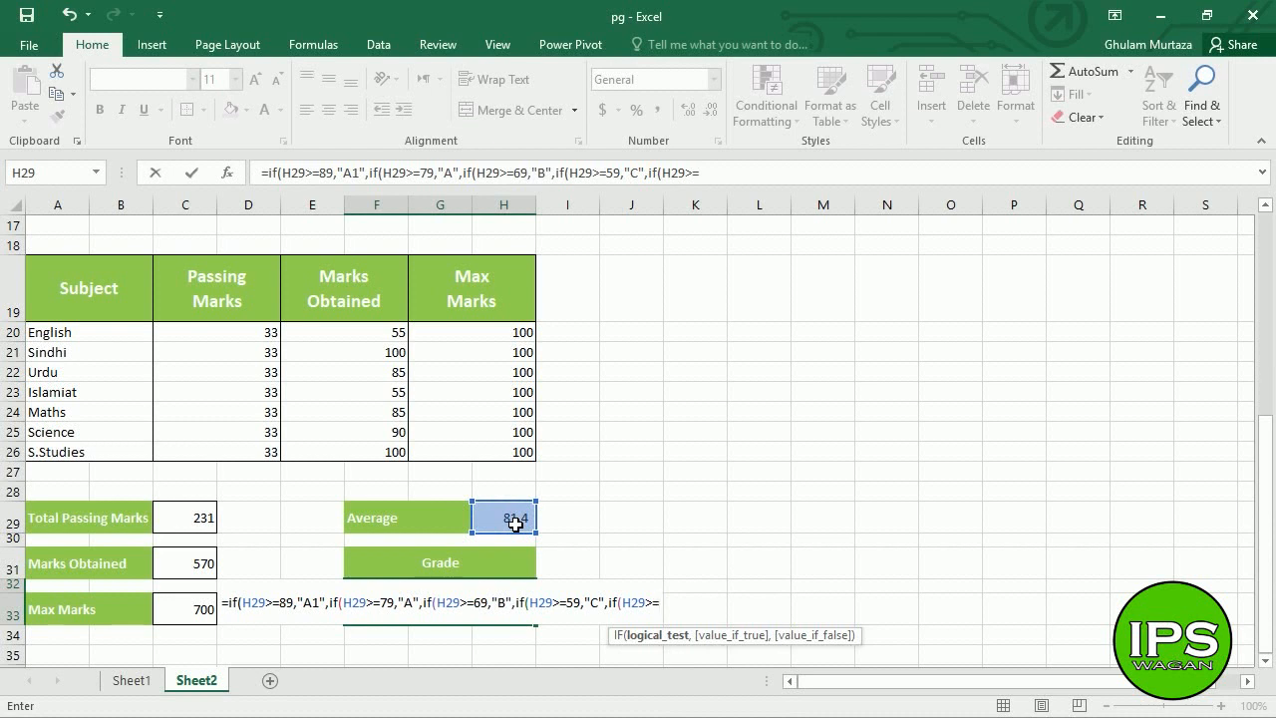
text(49)
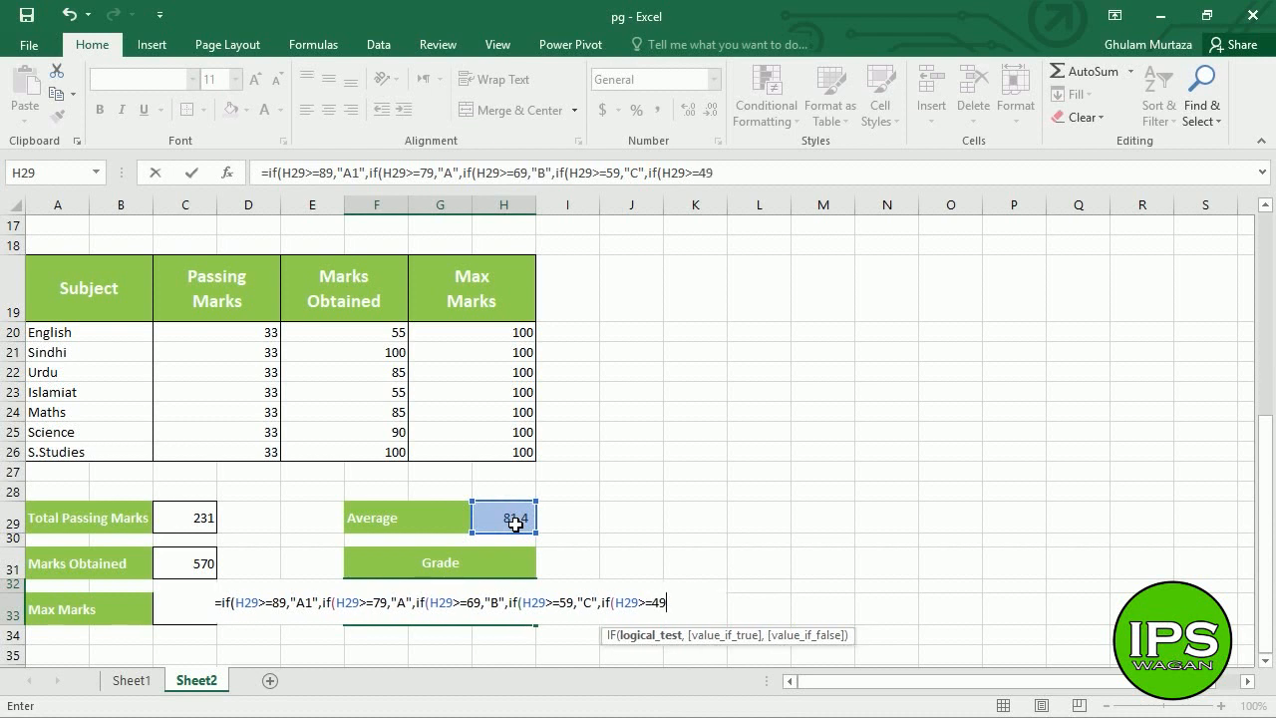
text(,")
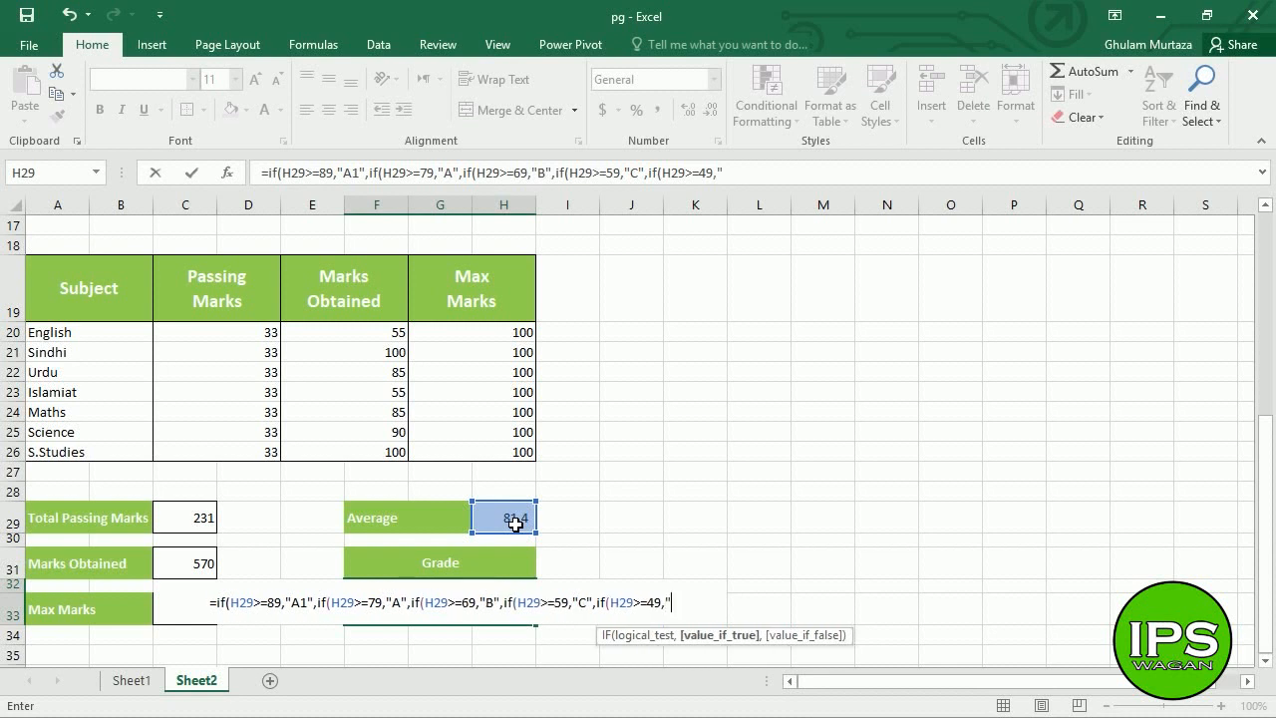
text(D)
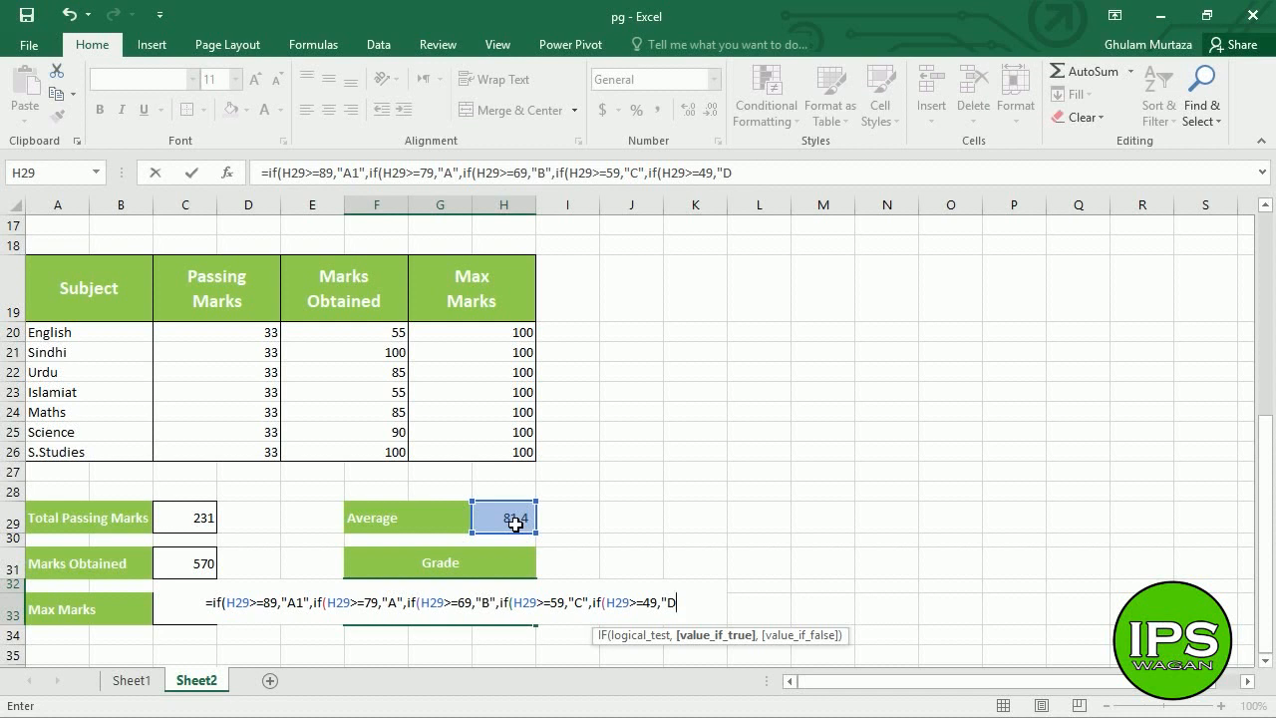
text(")
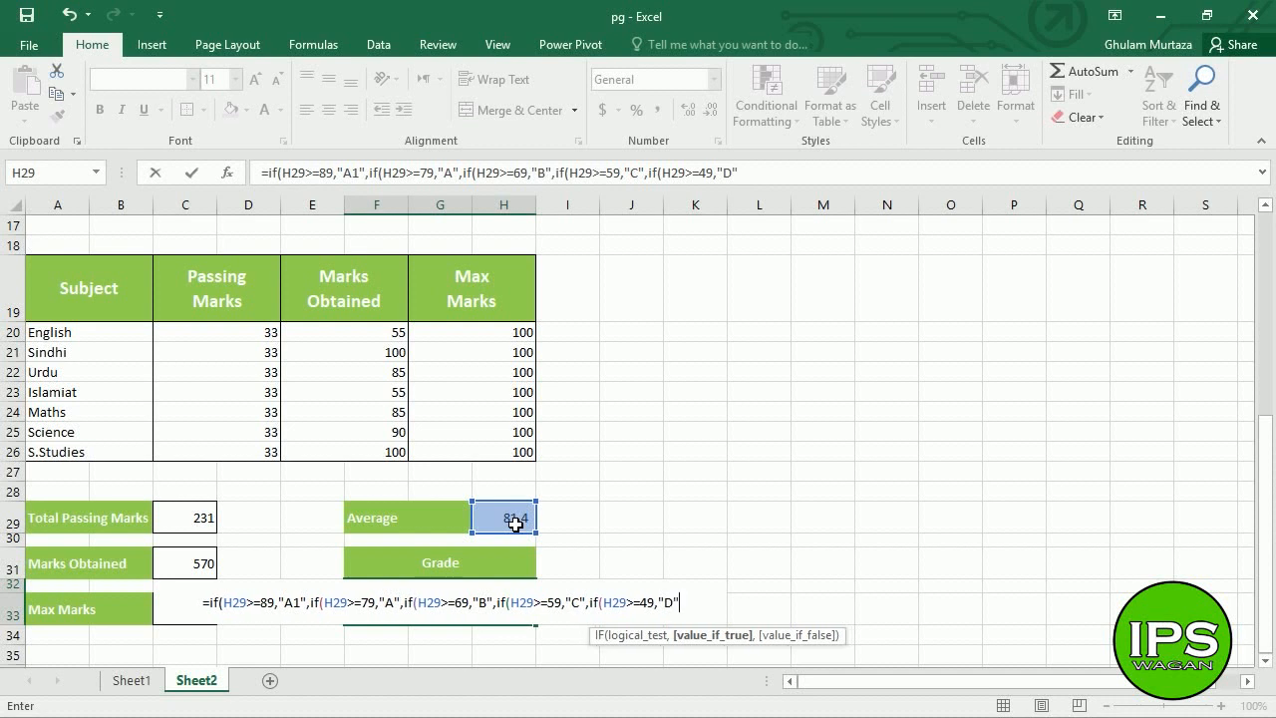
text(,")
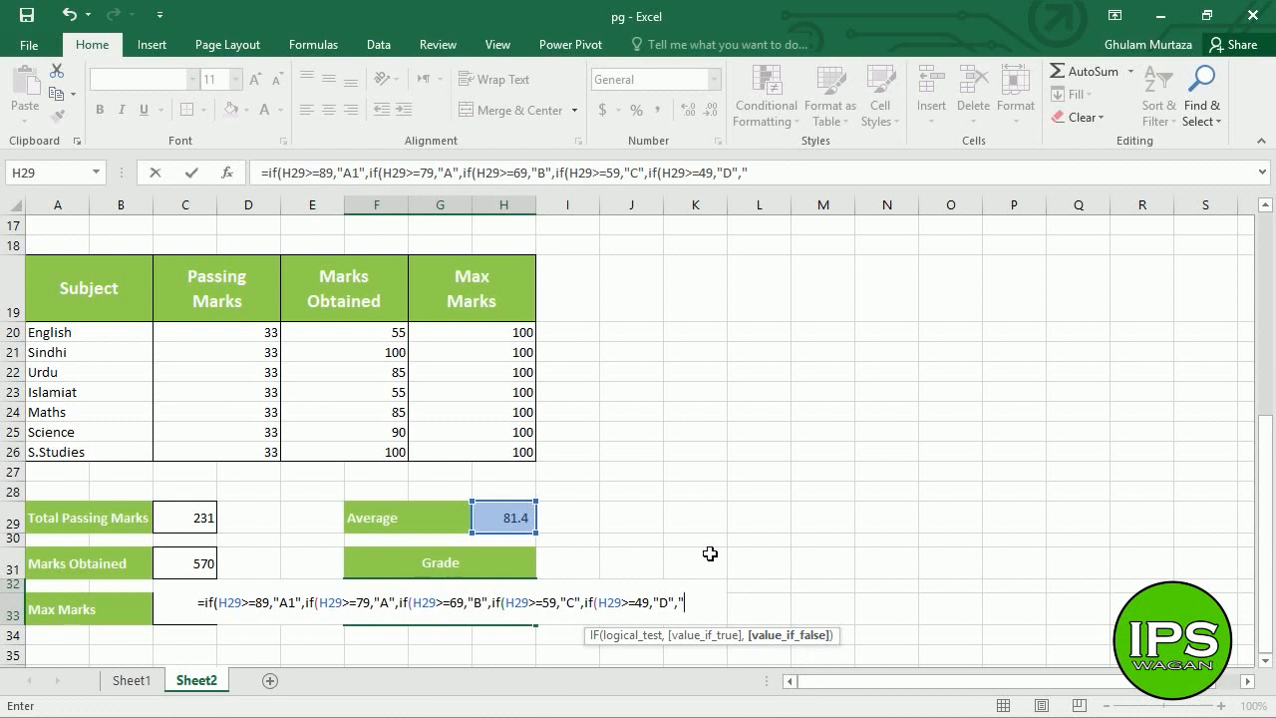
text(F)
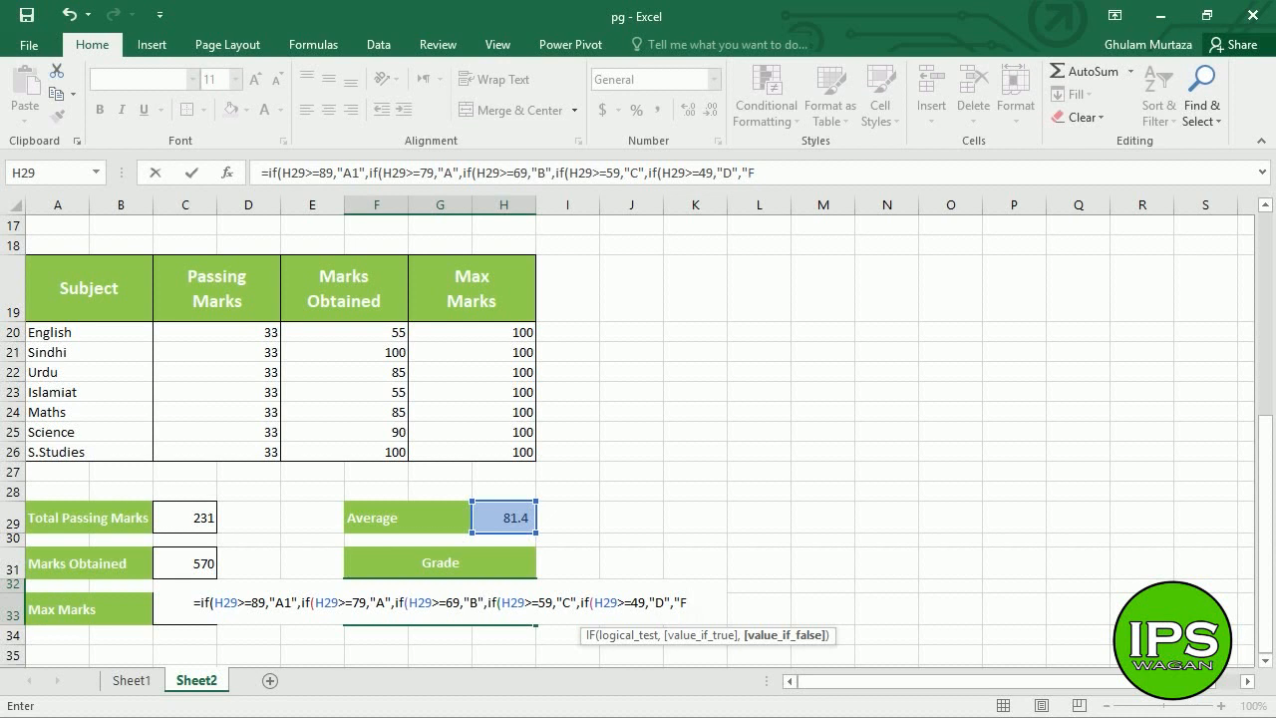
text("))
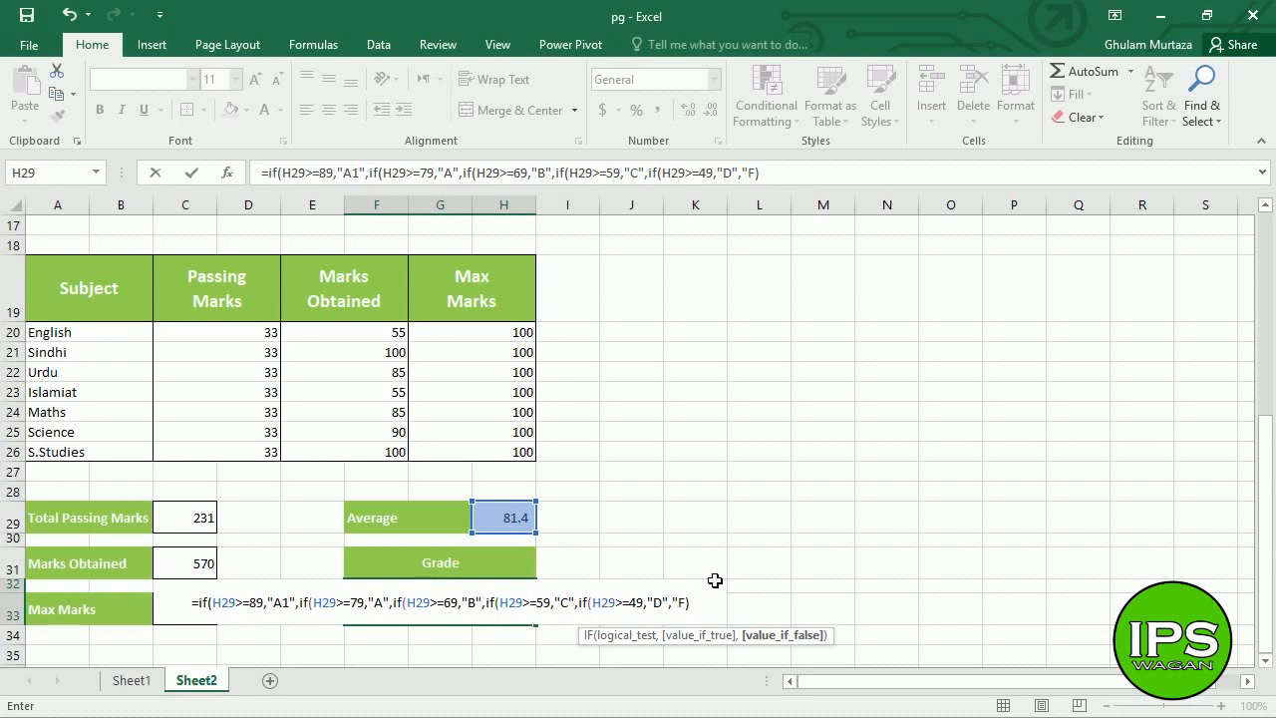
text())))
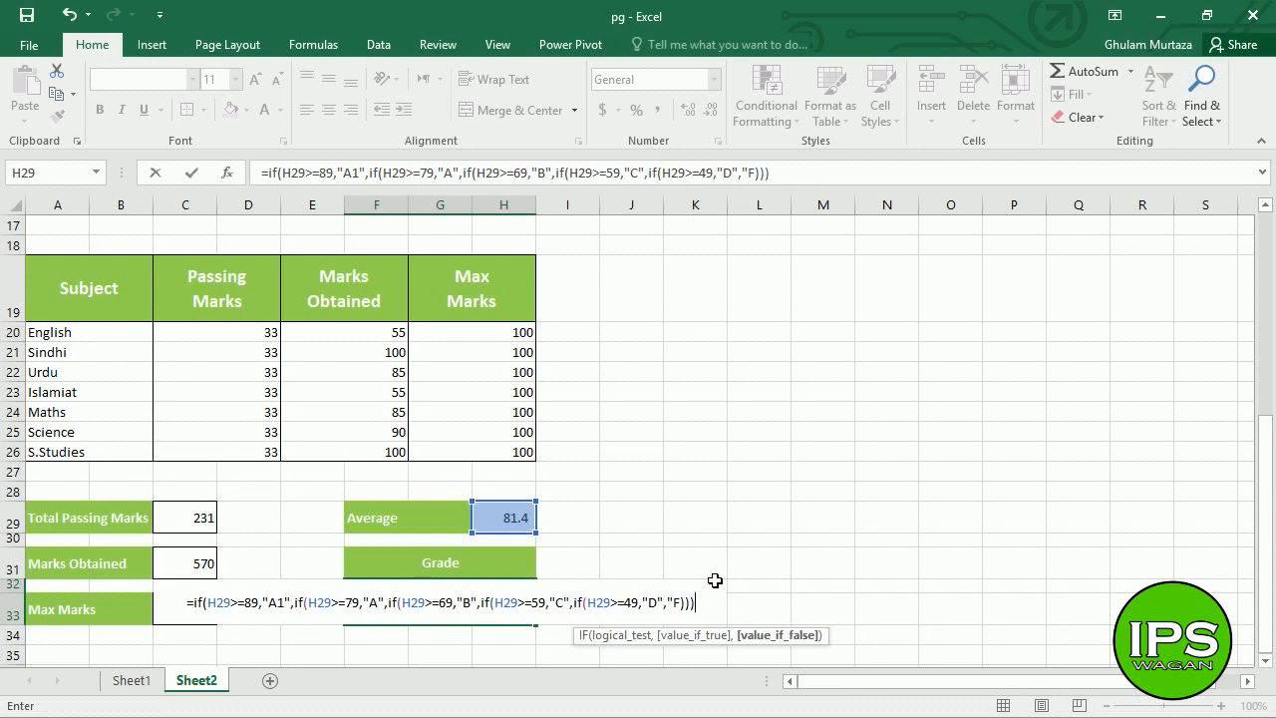
text())
- Commit the nested IF formula, accepting Excel's correction, so the Grade cell shows A
key(Return)
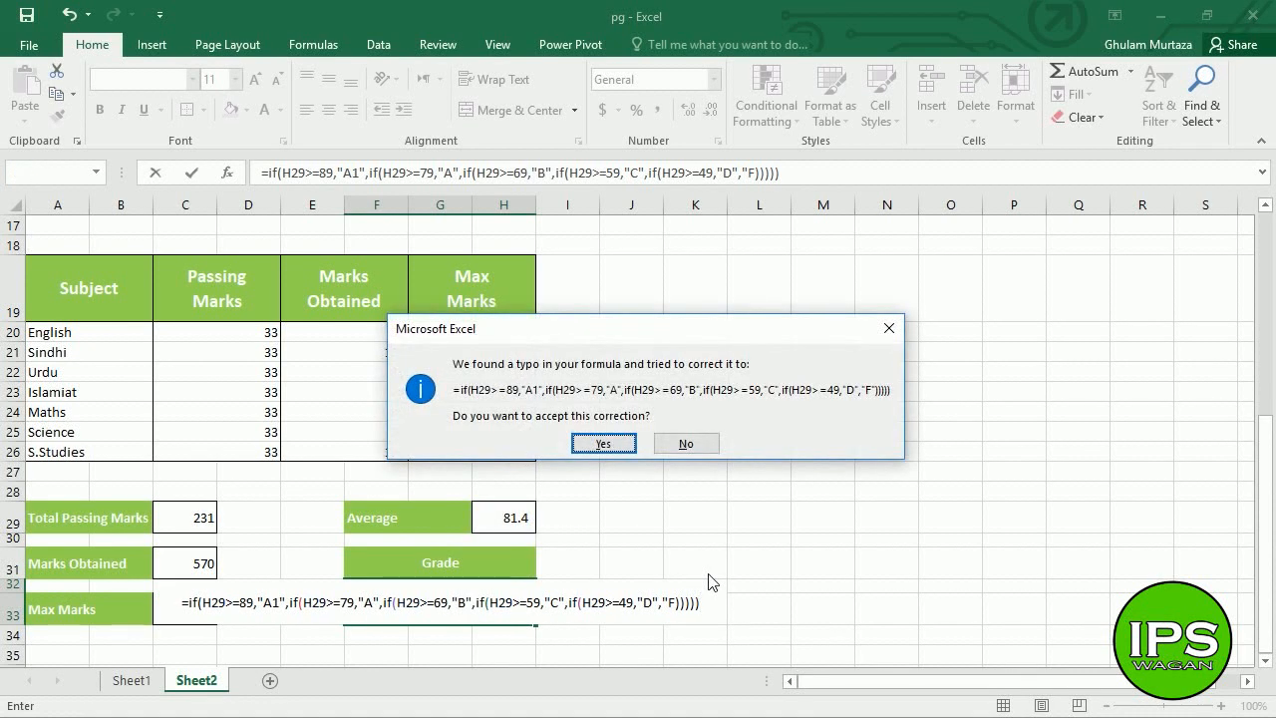
key(Return)
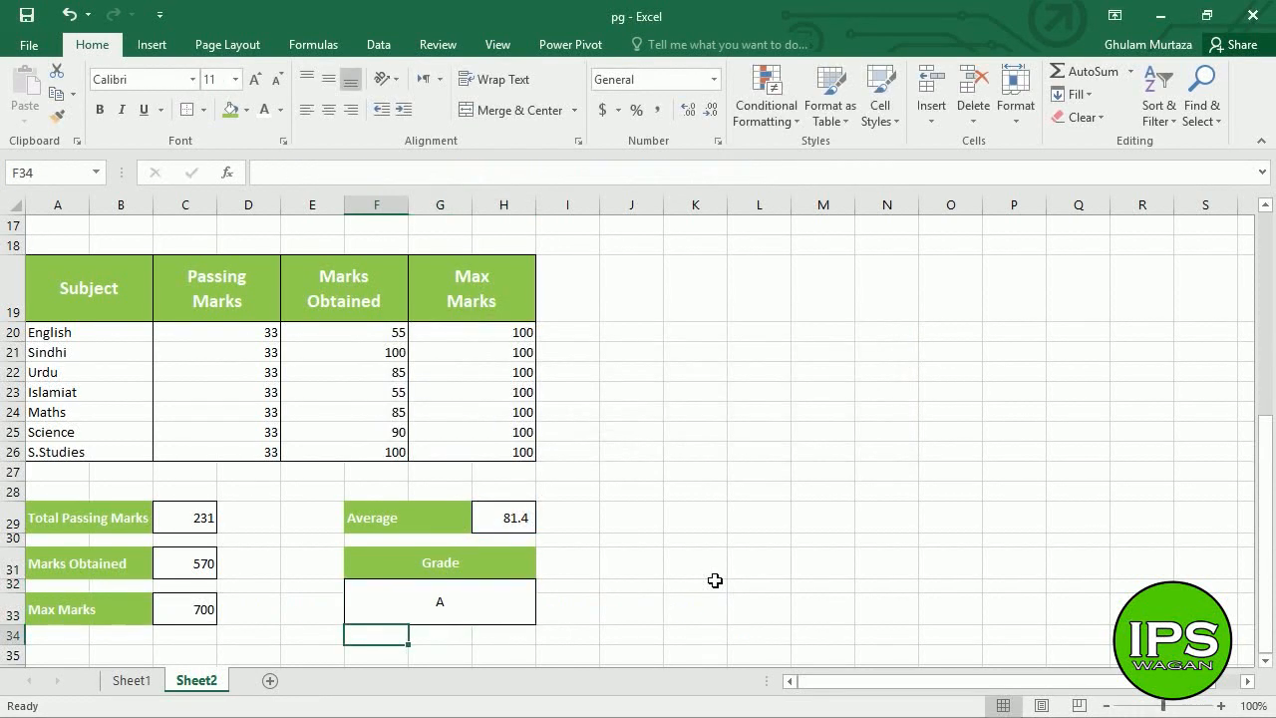
click(495, 601)
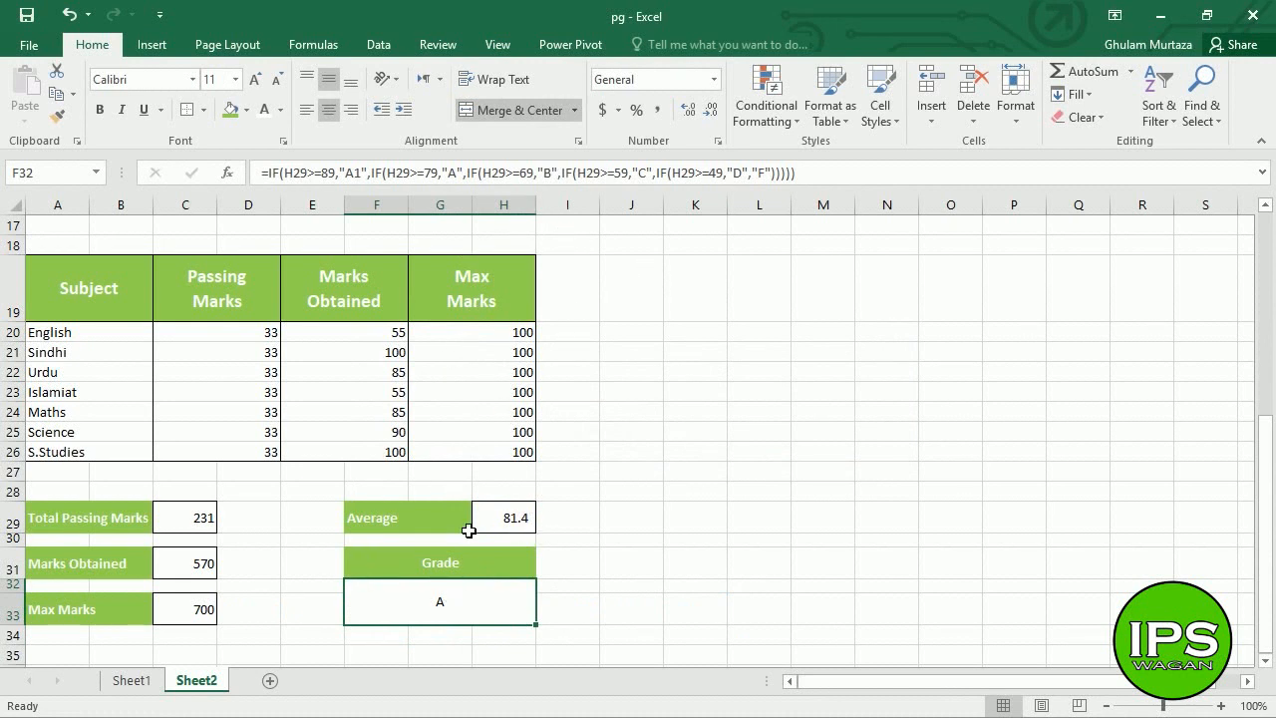
click(437, 172)
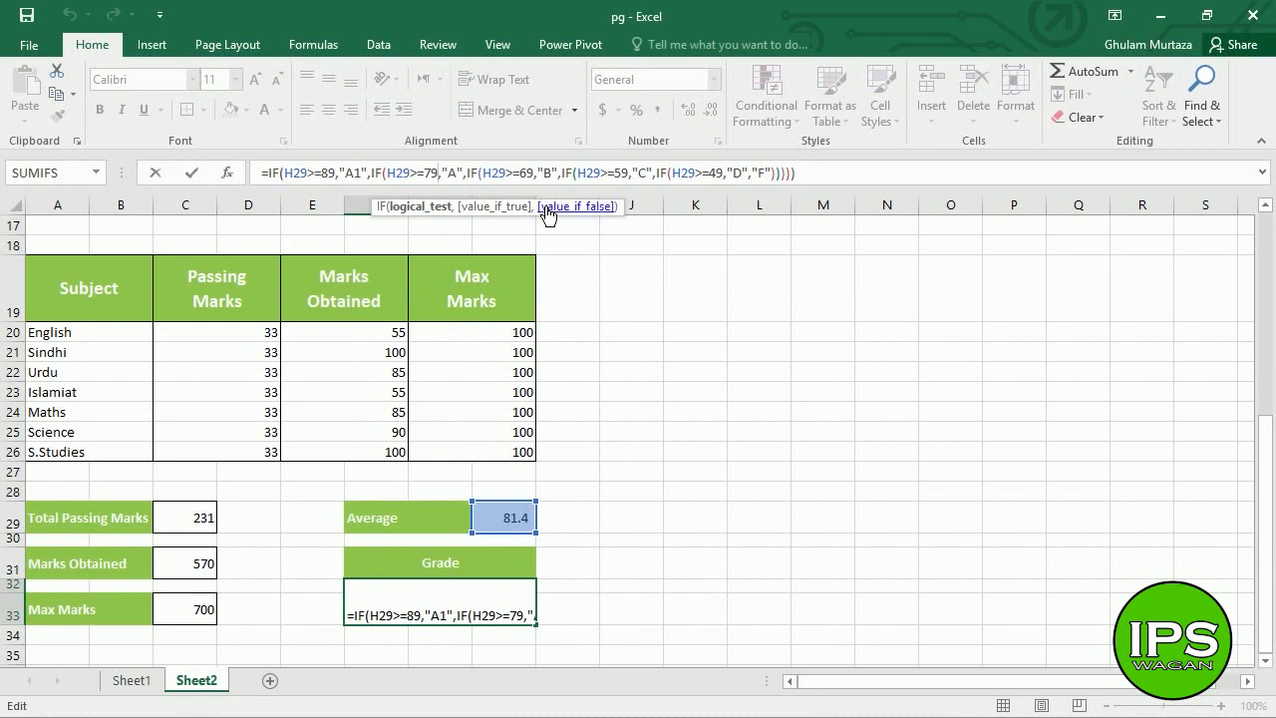
key(Return)
click(745, 335)
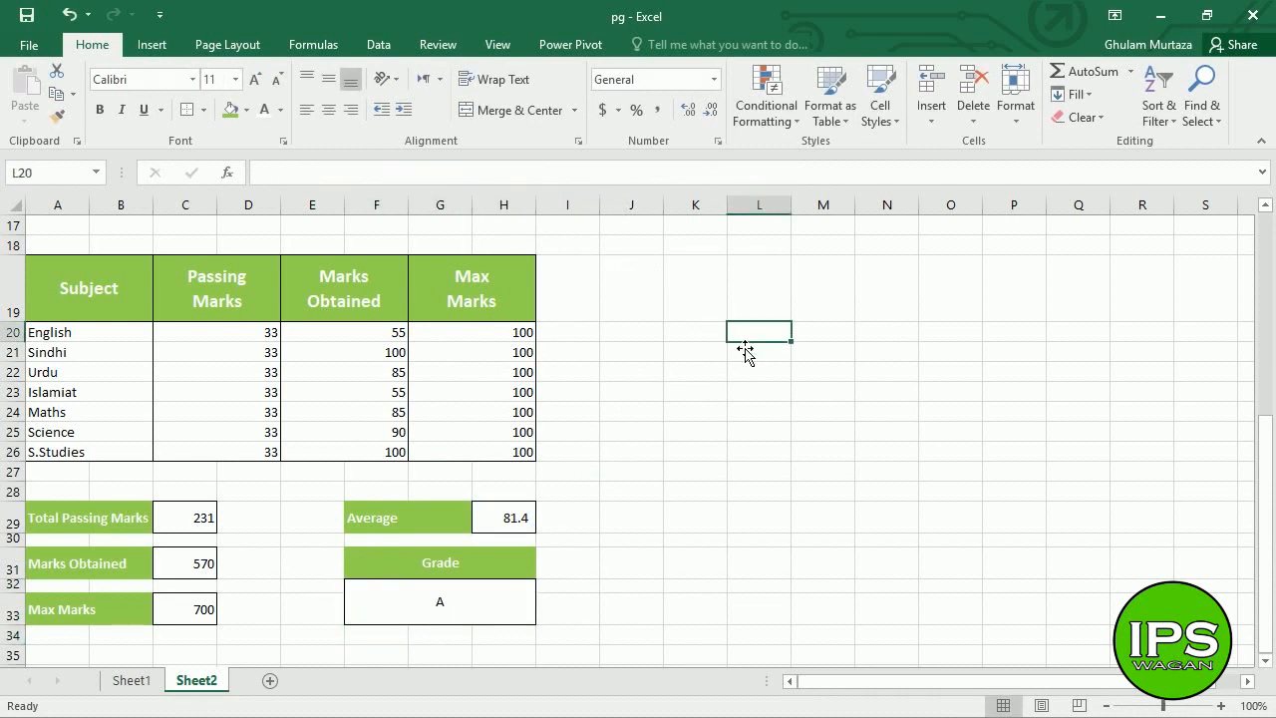
- Enter threshold 79 and test score 88.8 in the check table
text(79)
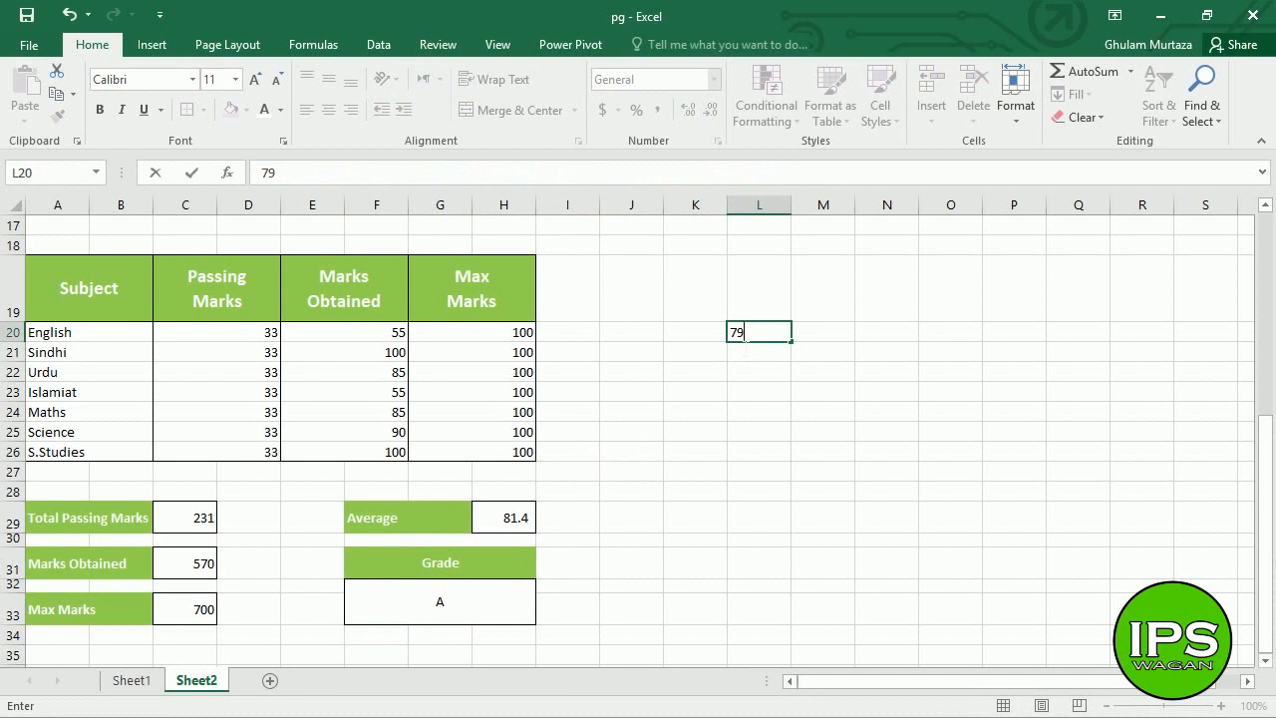
key(Tab)
text(88)
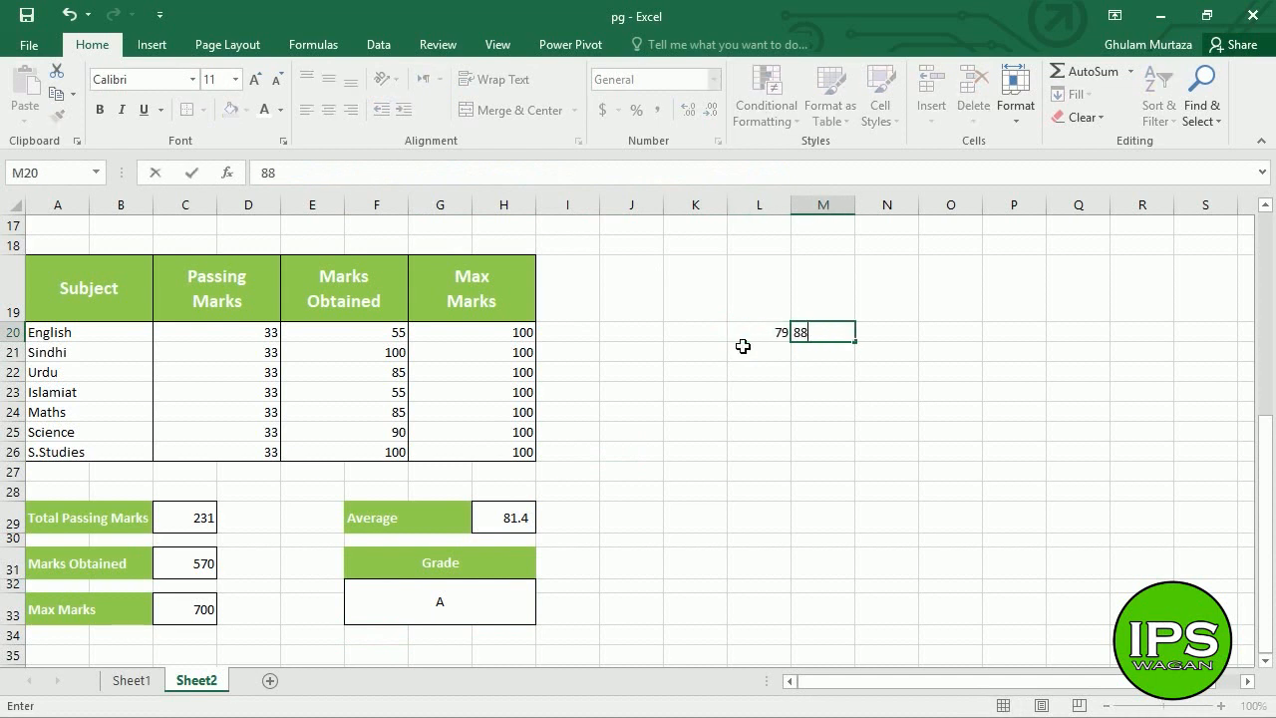
key(Return)
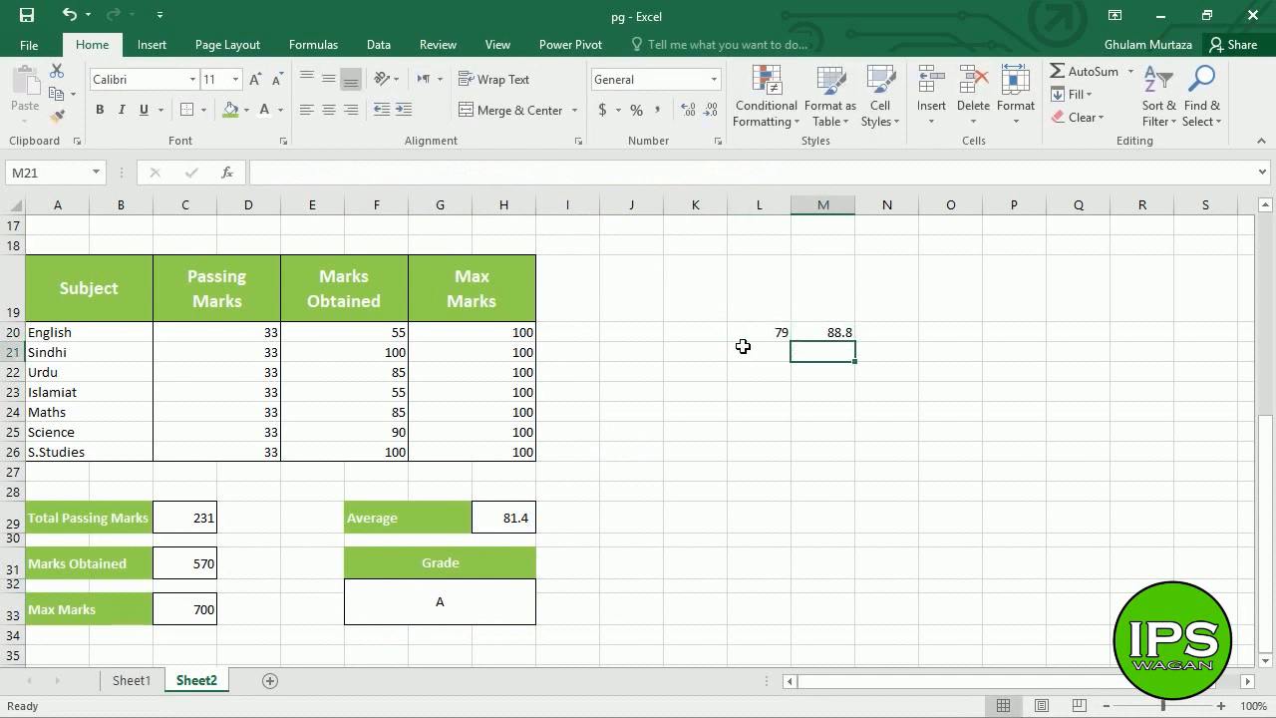
click(745, 351)
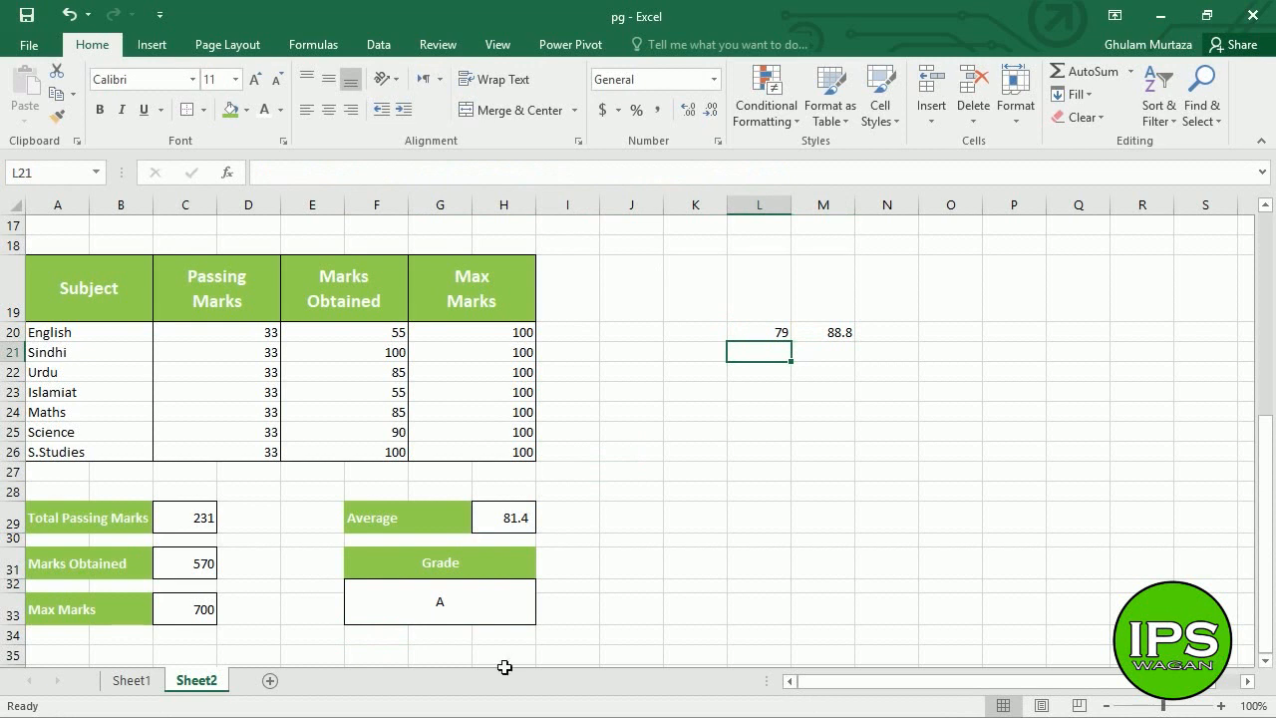
click(489, 610)
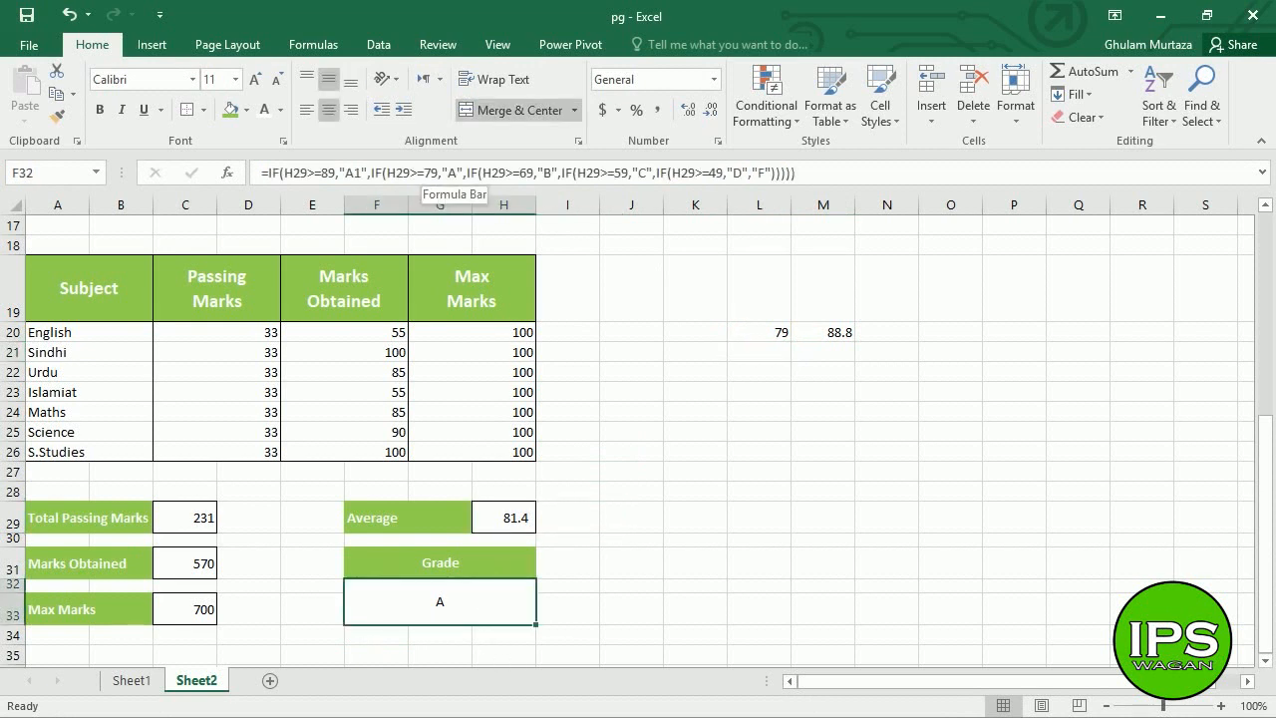
- Put the 89 threshold in L19, clear the stray 89 in M19, and label N19 A1
click(808, 287)
text(89)
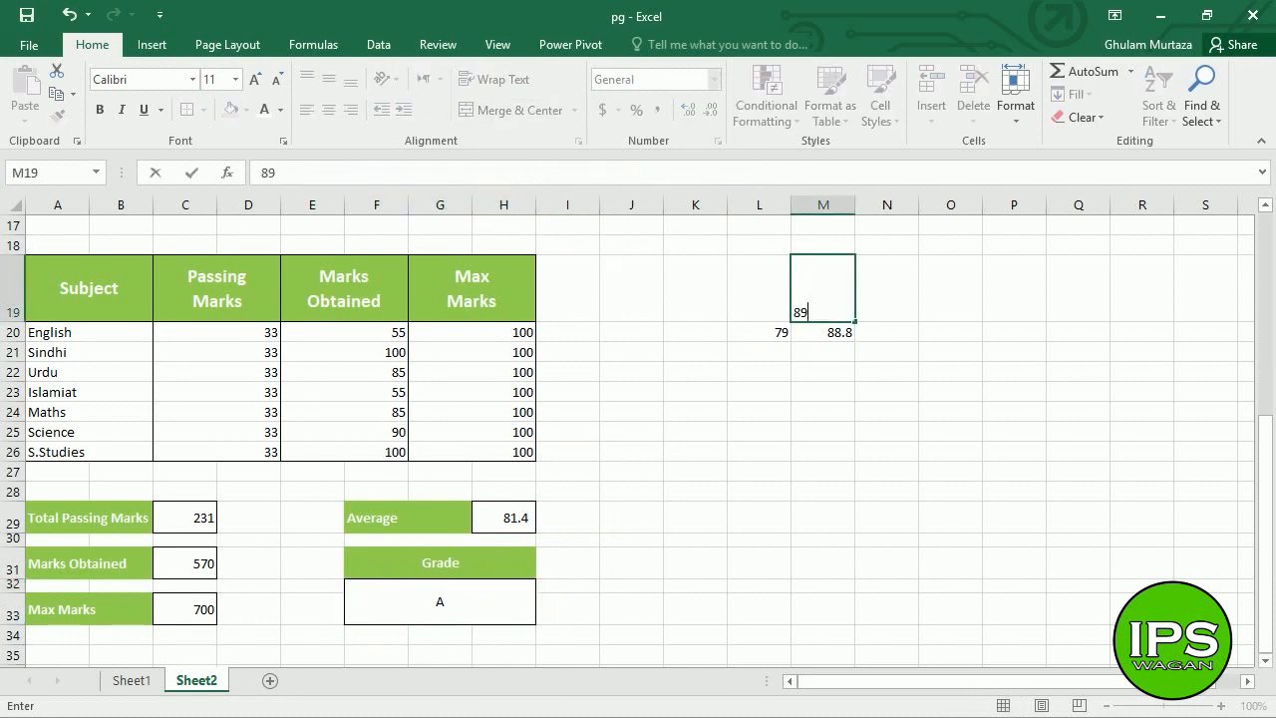
key(Tab)
click(808, 287)
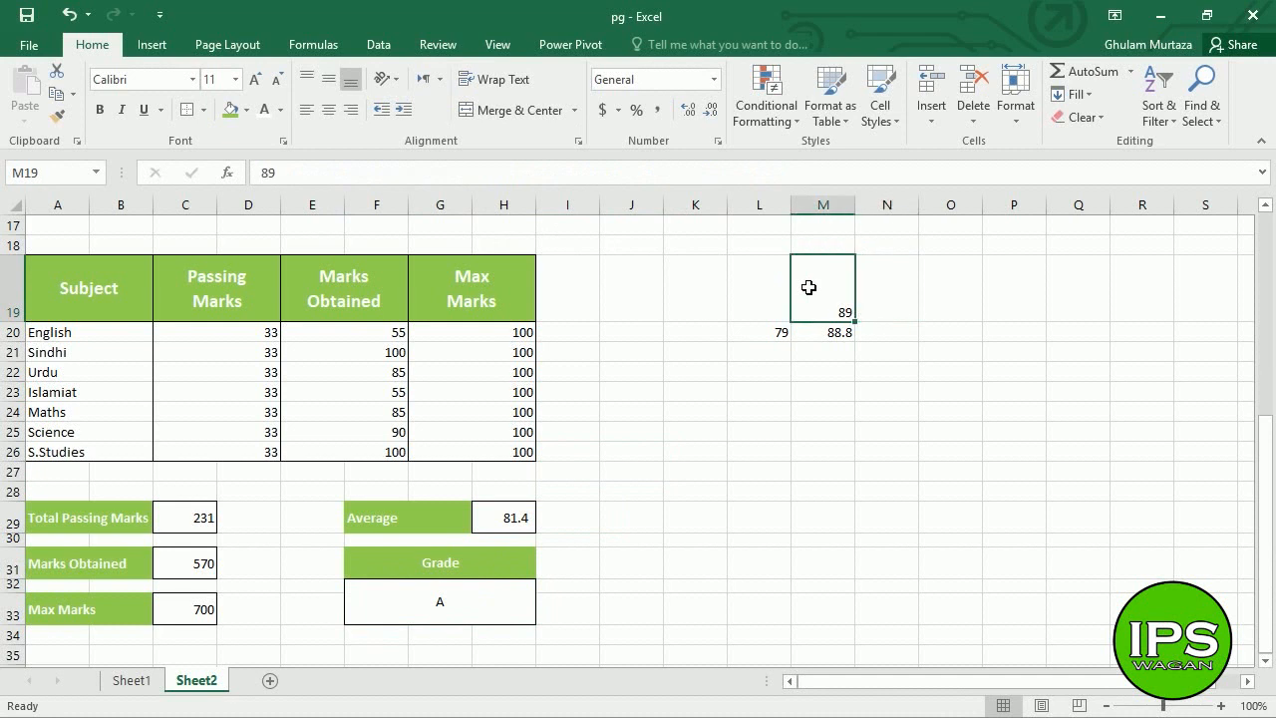
key(Tab)
key(Left)
key(Left)
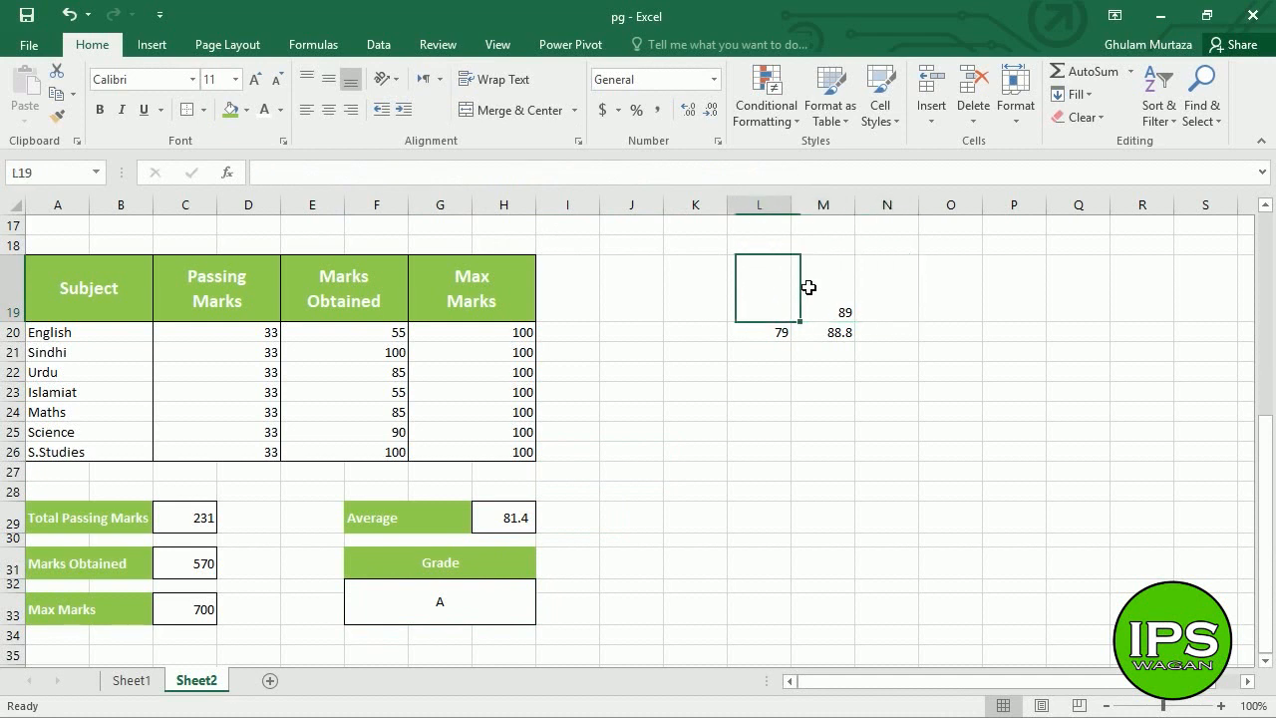
text(89)
key(Tab)
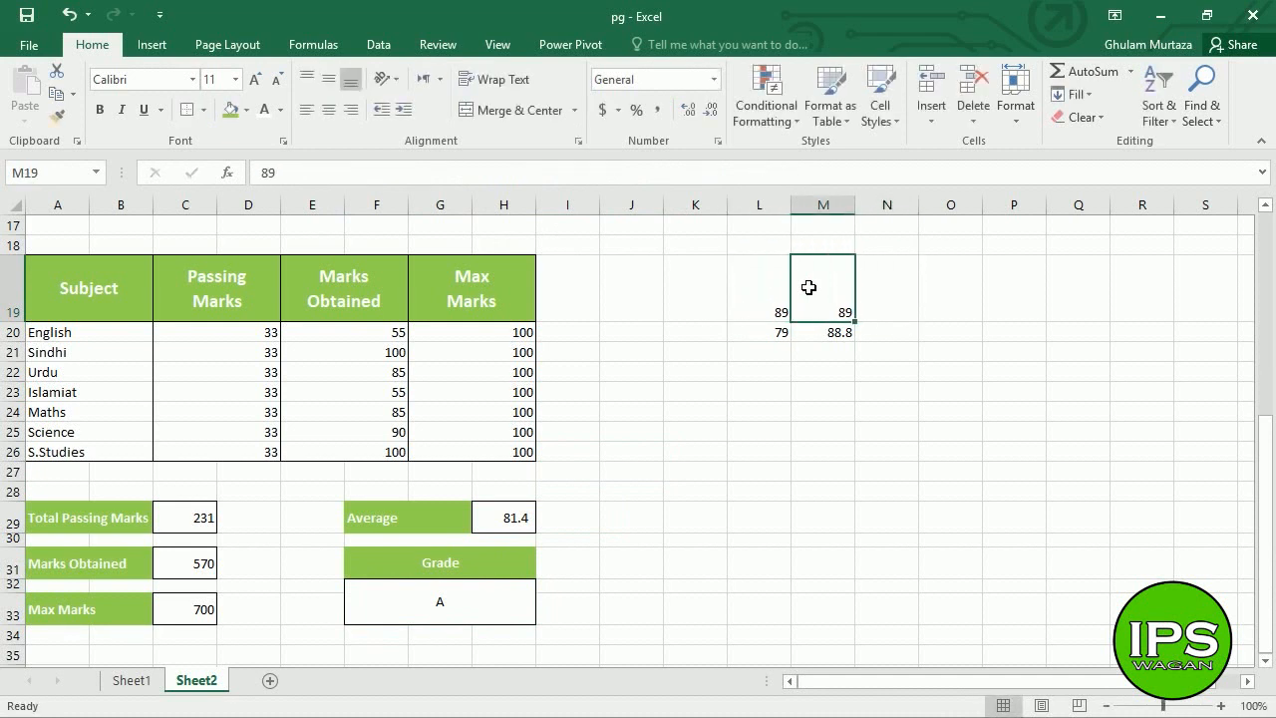
key(Delete)
key(Right)
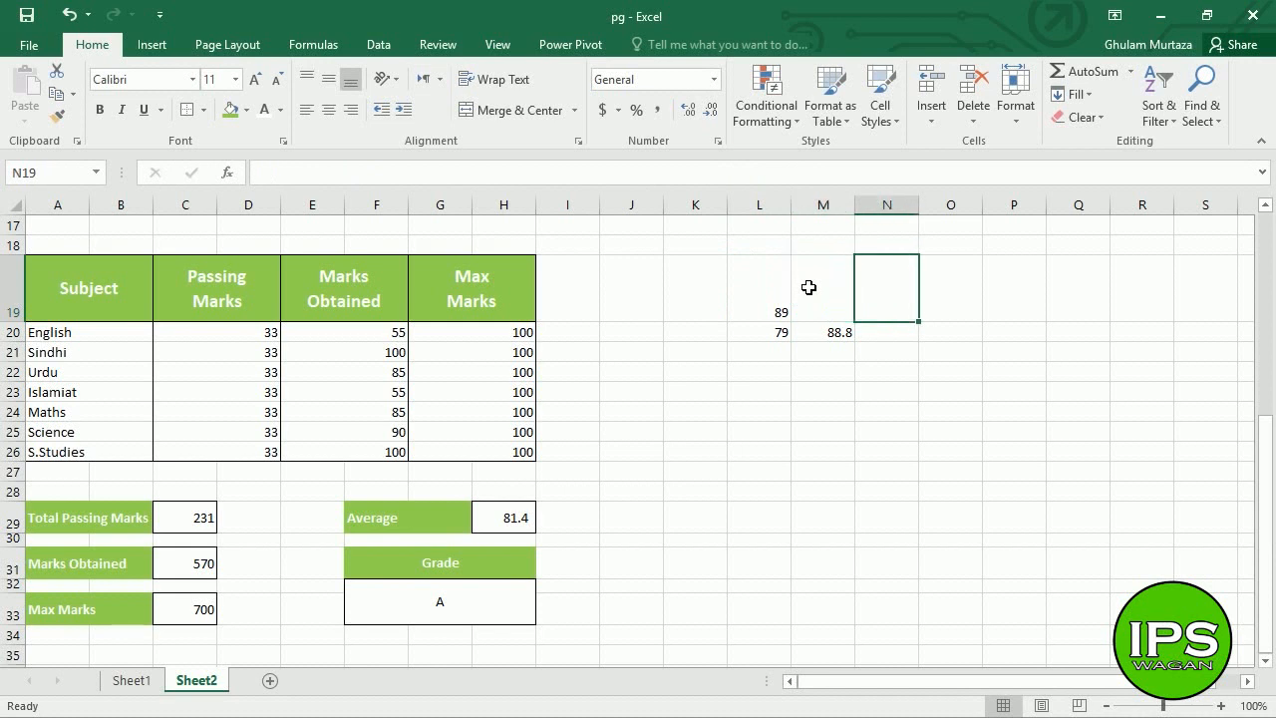
text(A1)
key(Return)
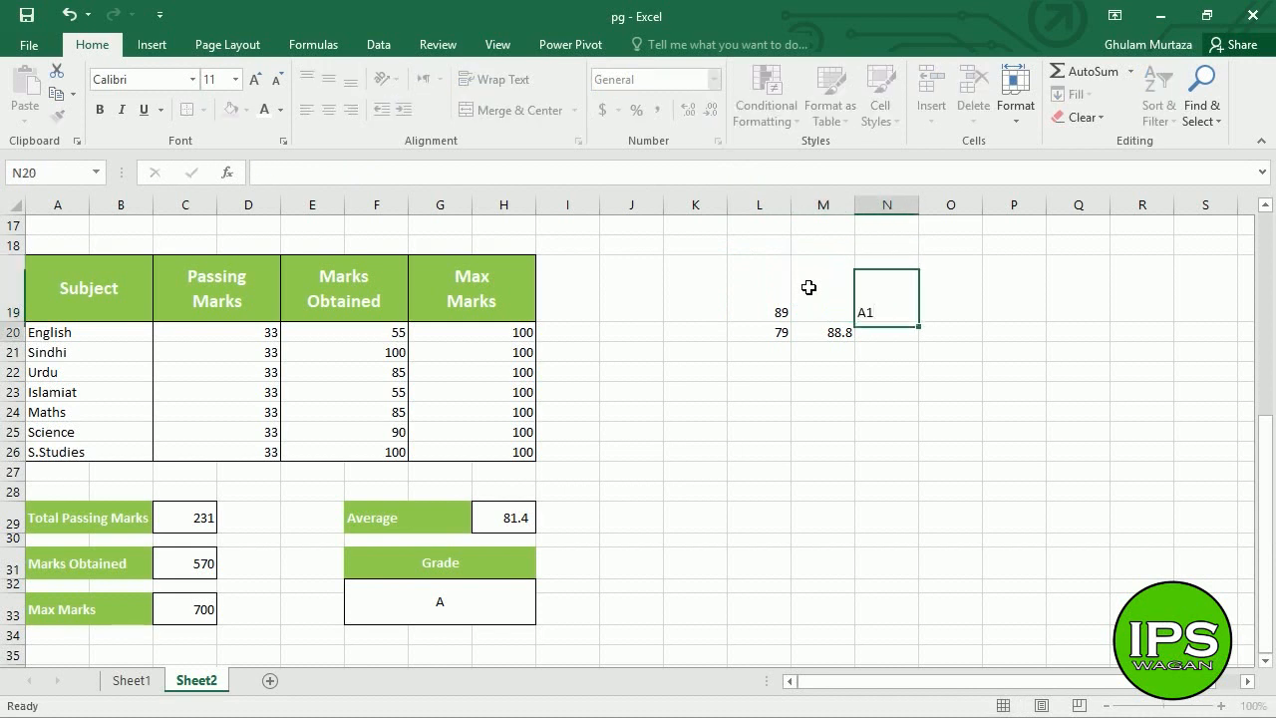
- Fill the row-20 grade in N20, then add the 69 threshold row with its test score and grade B
text(A1)
key(Return)
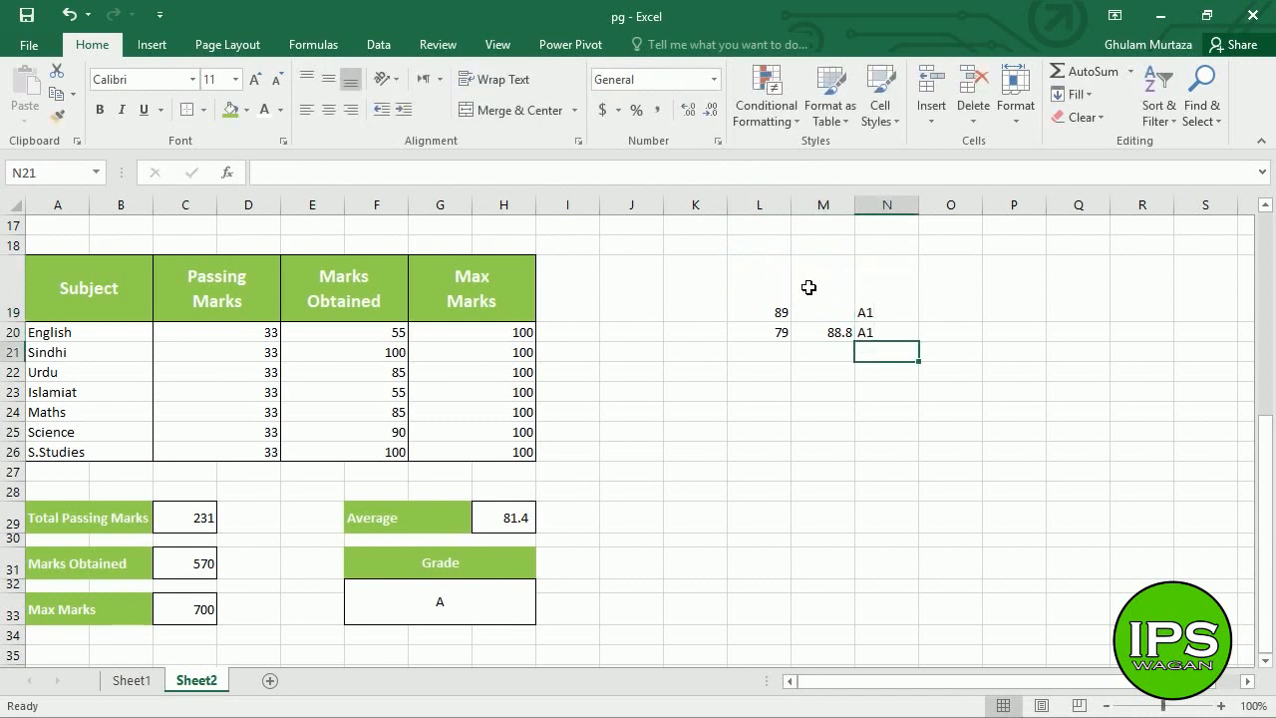
key(Up)
text(A1)
key(Return)
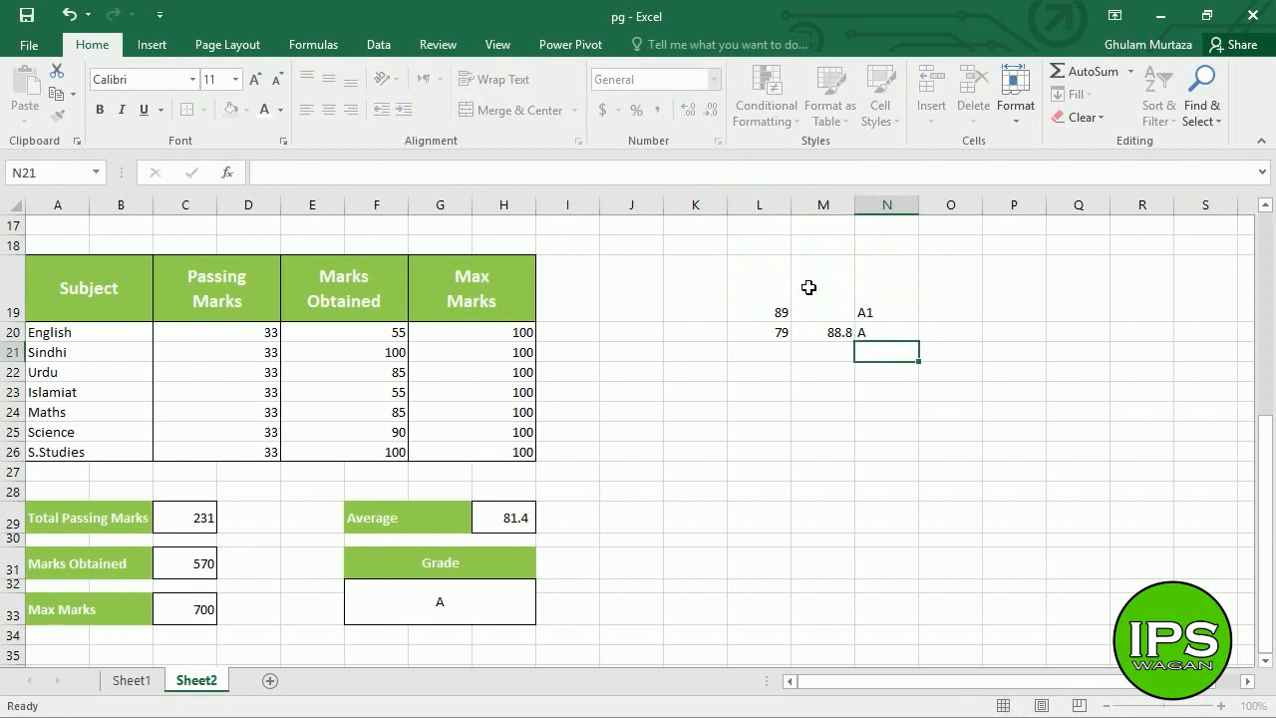
key(Left)
key(Left)
text(69)
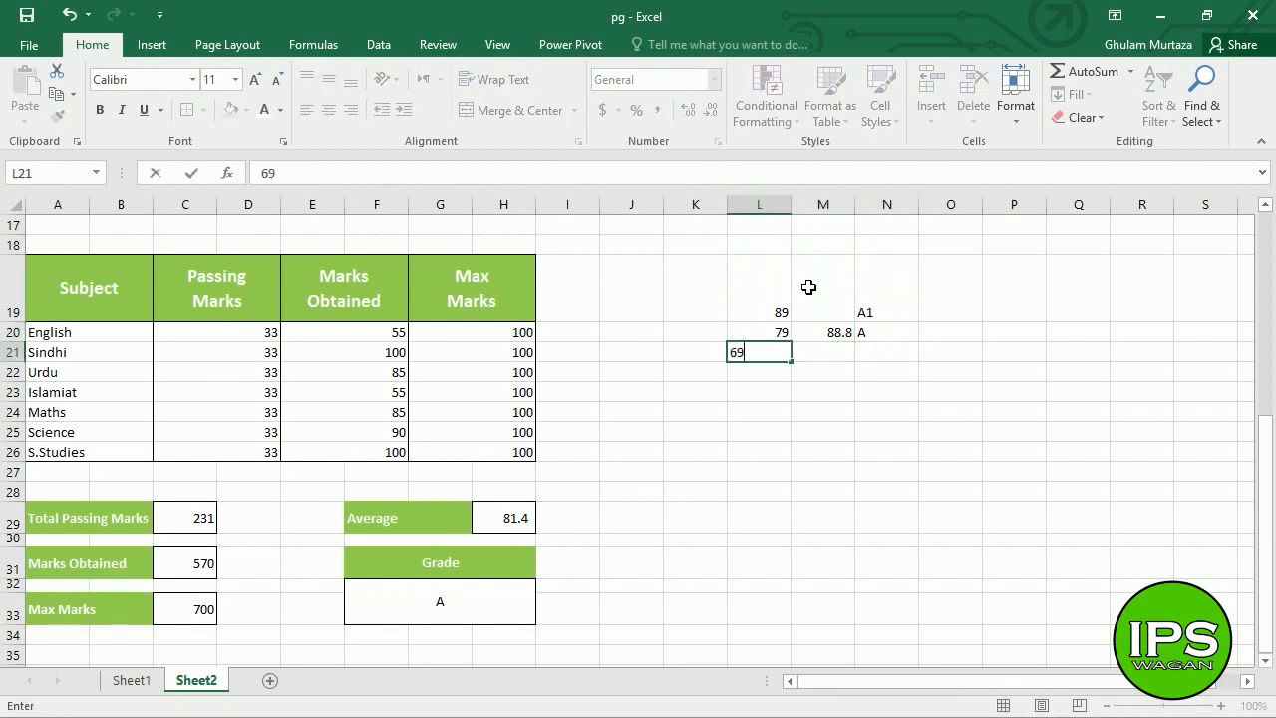
key(Tab)
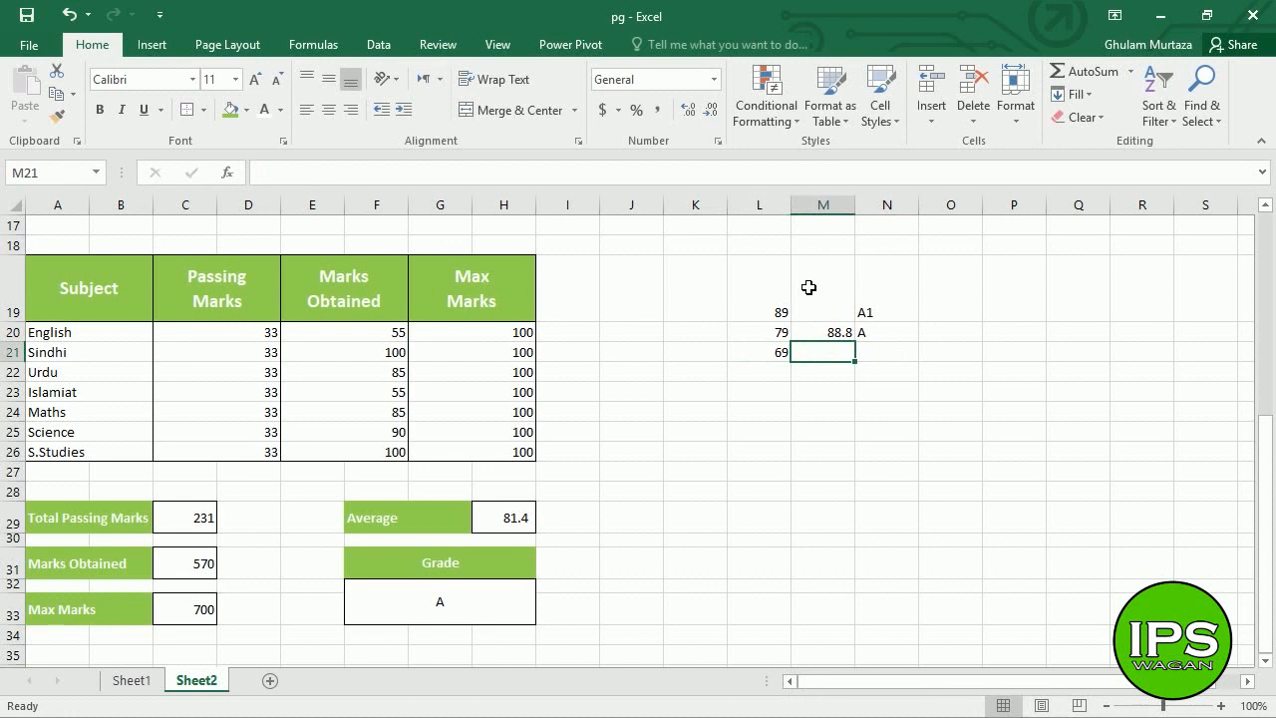
text(6)
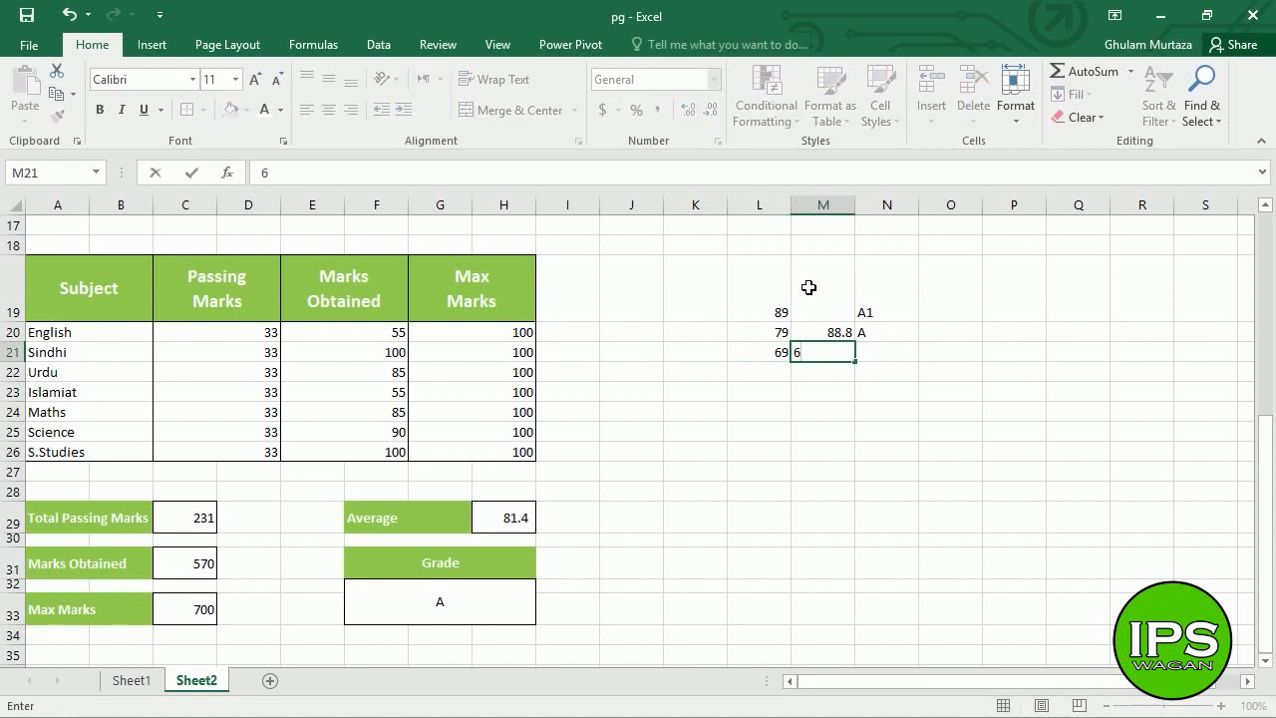
text(8.9)
key(Tab)
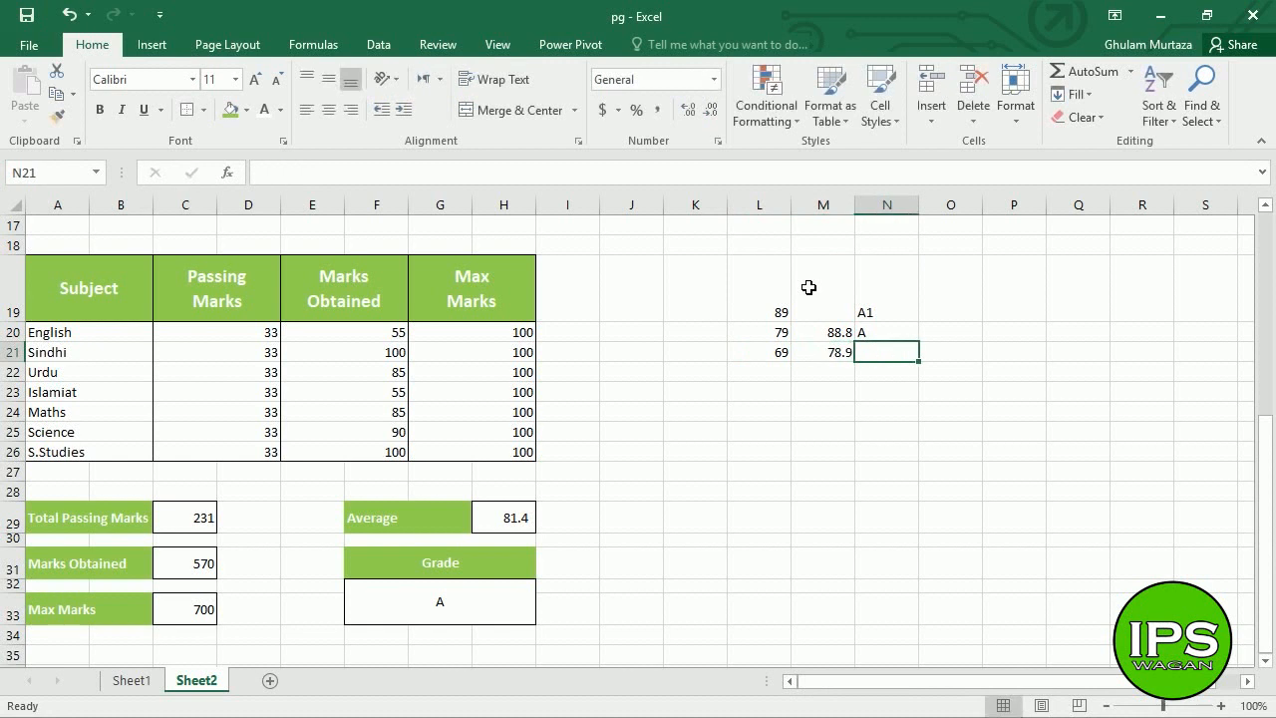
text(B)
key(Return)
- Add the 59 threshold row with test score 68.9 and grade C
key(Left)
key(Left)
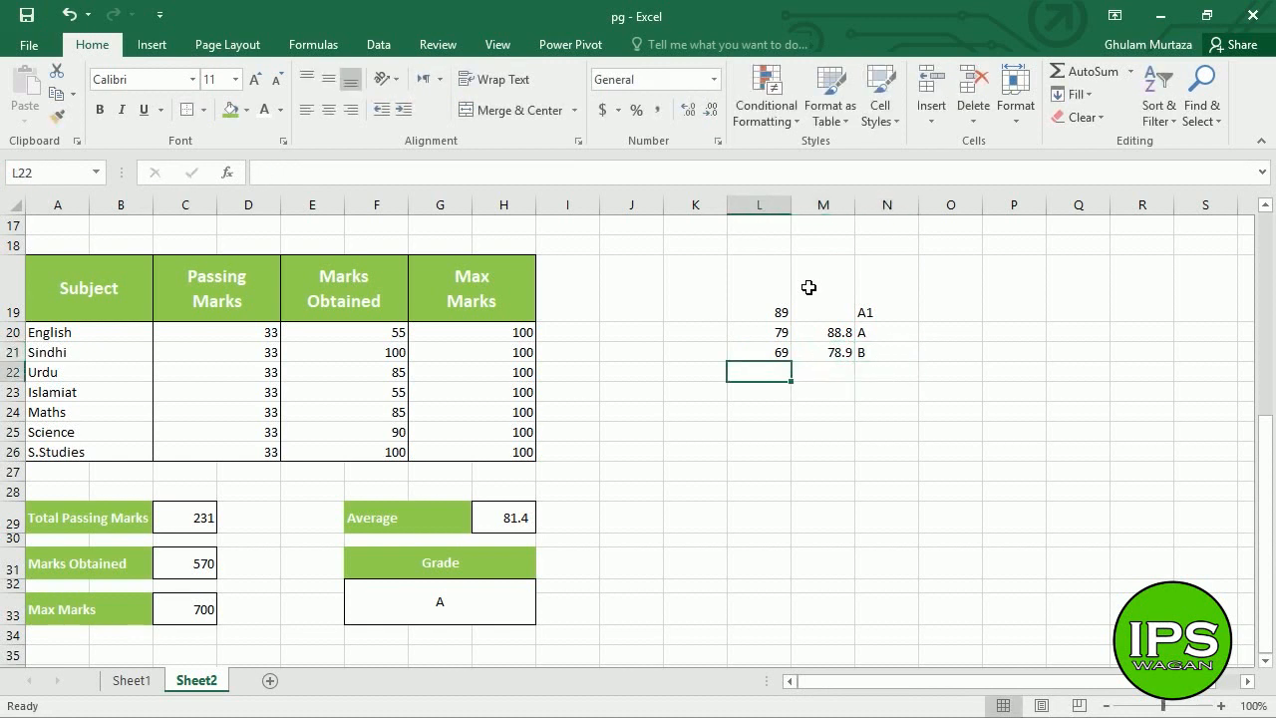
text(59)
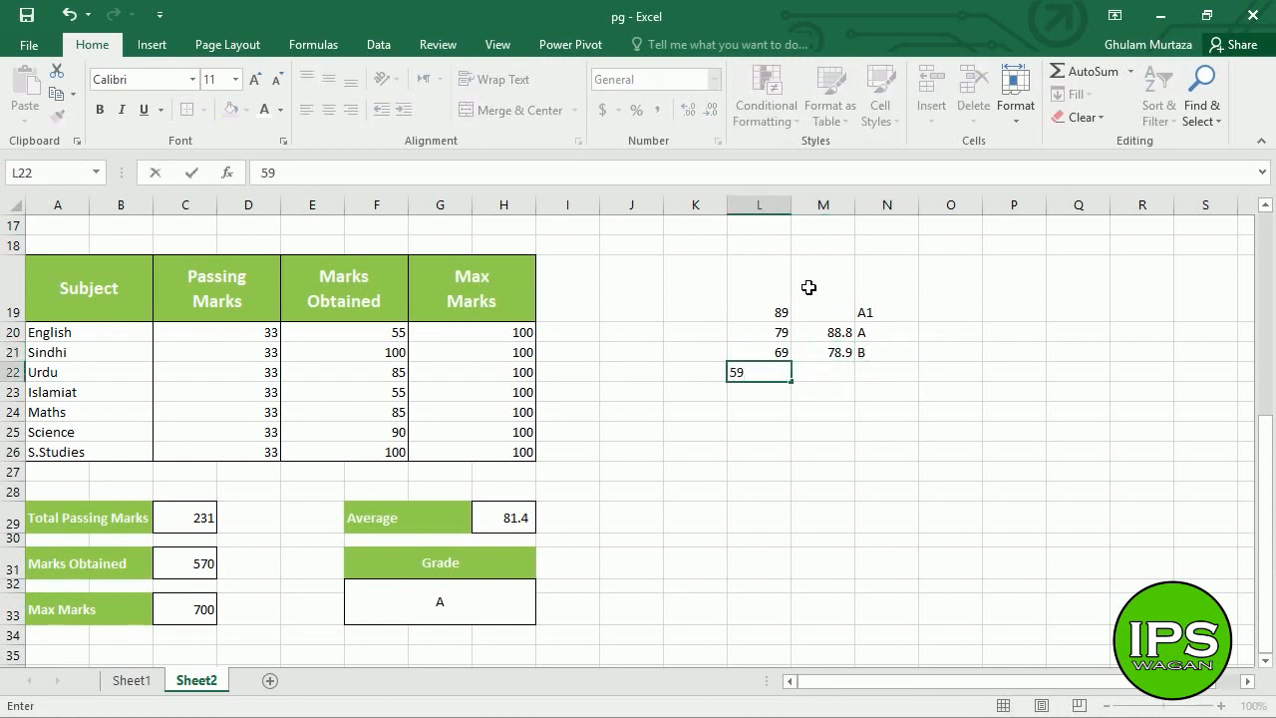
key(Tab)
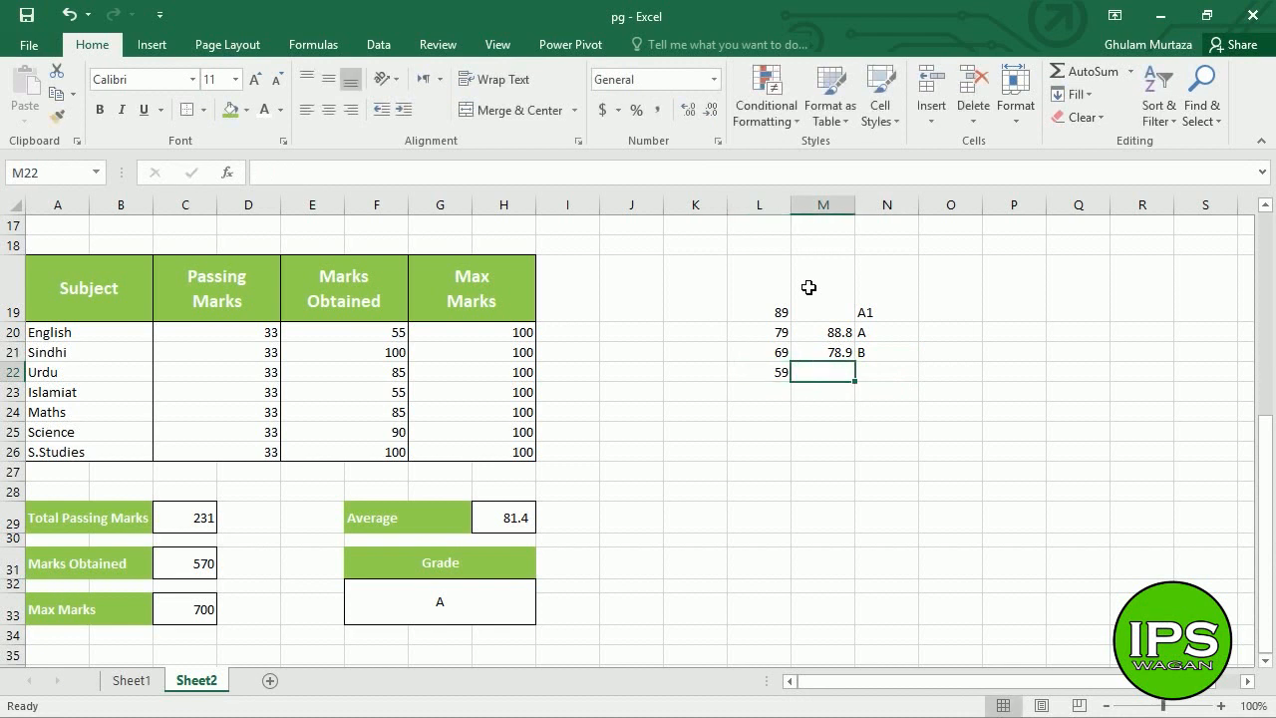
text(68.9)
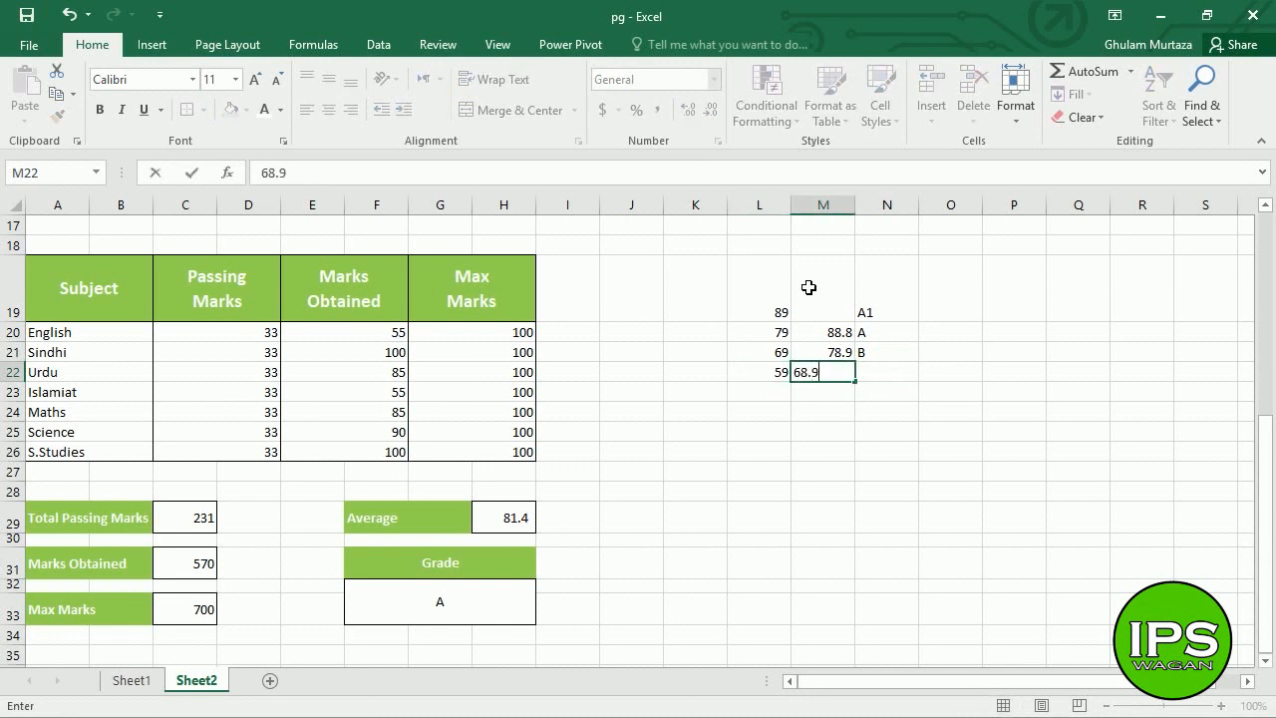
key(Tab)
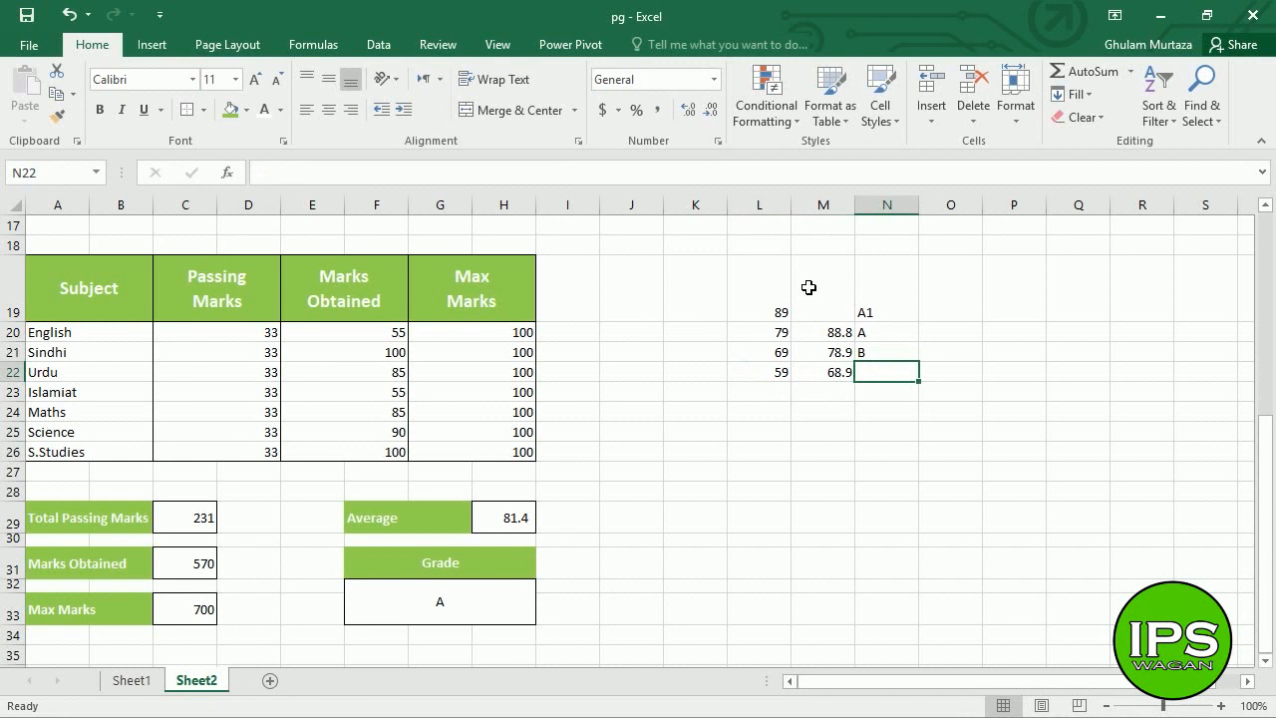
text(C)
key(Return)
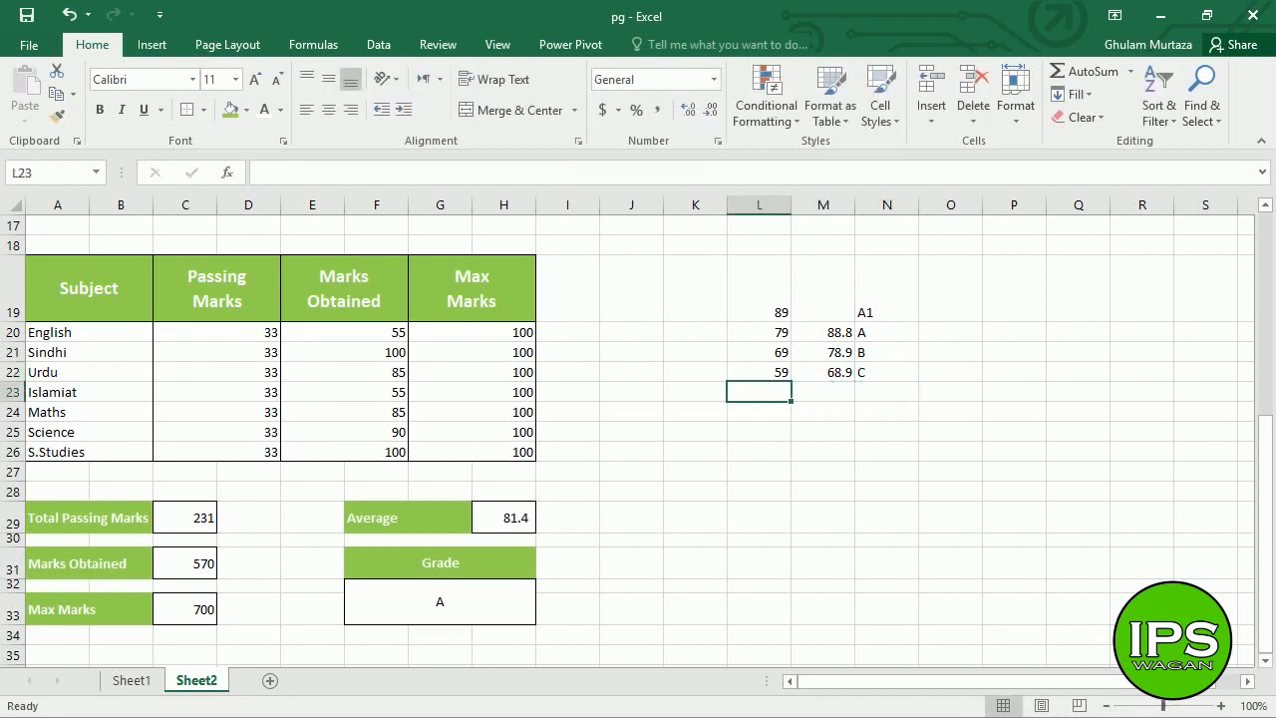
click(517, 600)
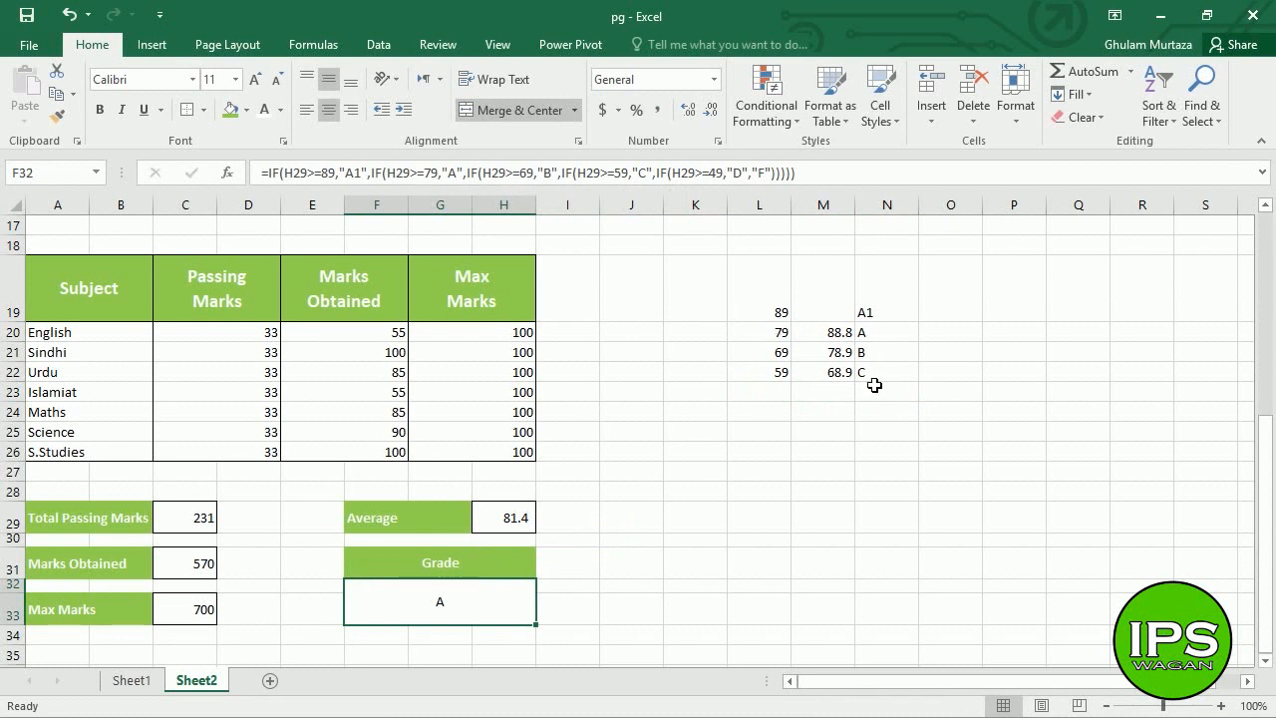
- Add the D row in L23:N23: threshold 49, score 58.9, grade D
click(774, 394)
text(49)
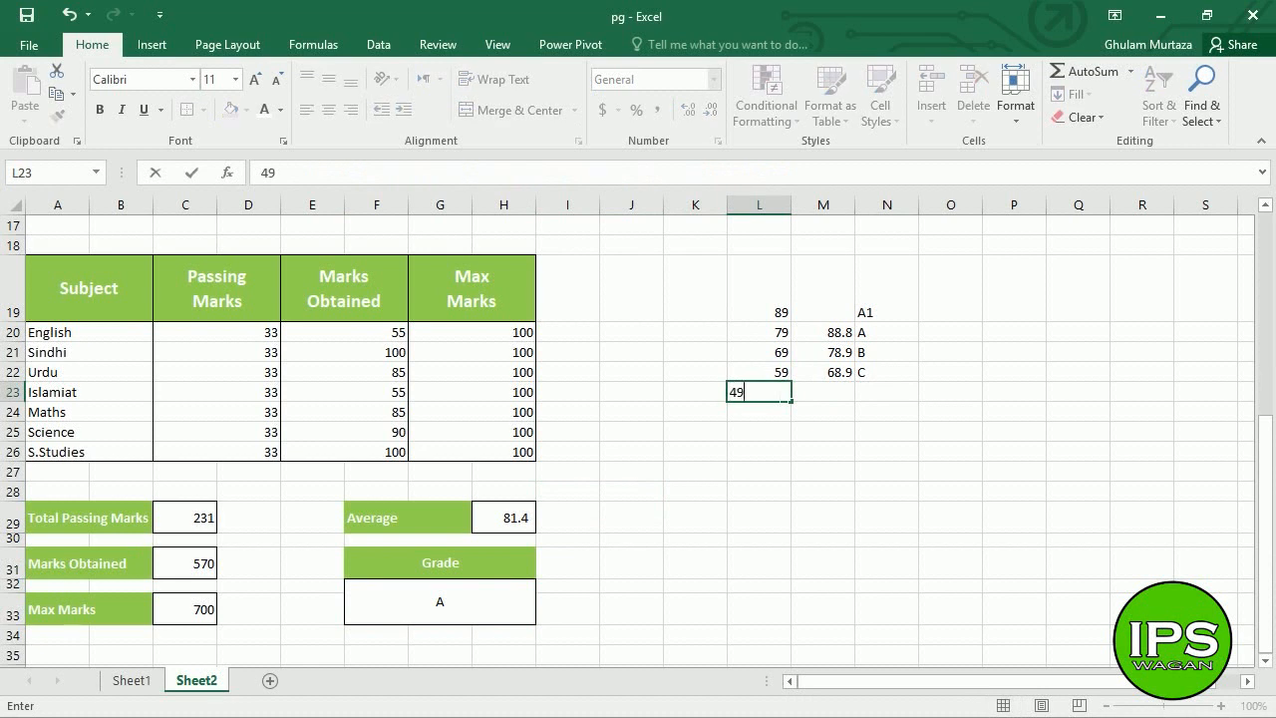
key(Tab)
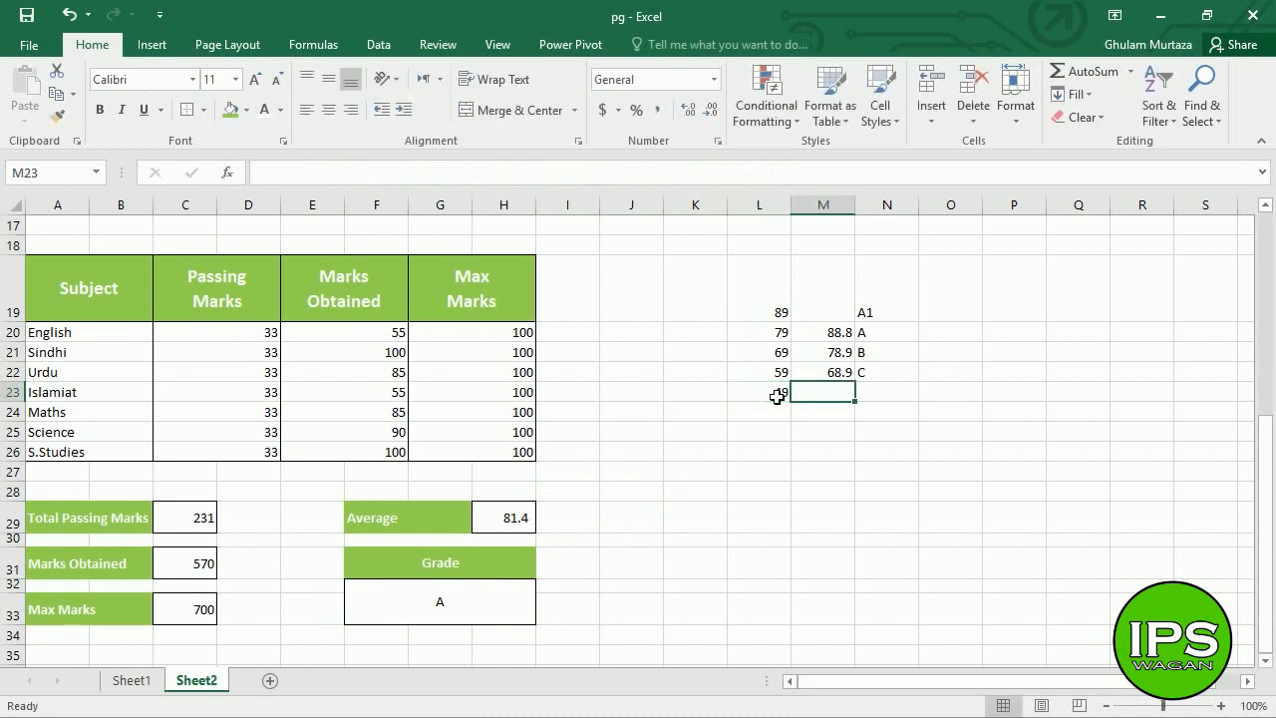
text(58)
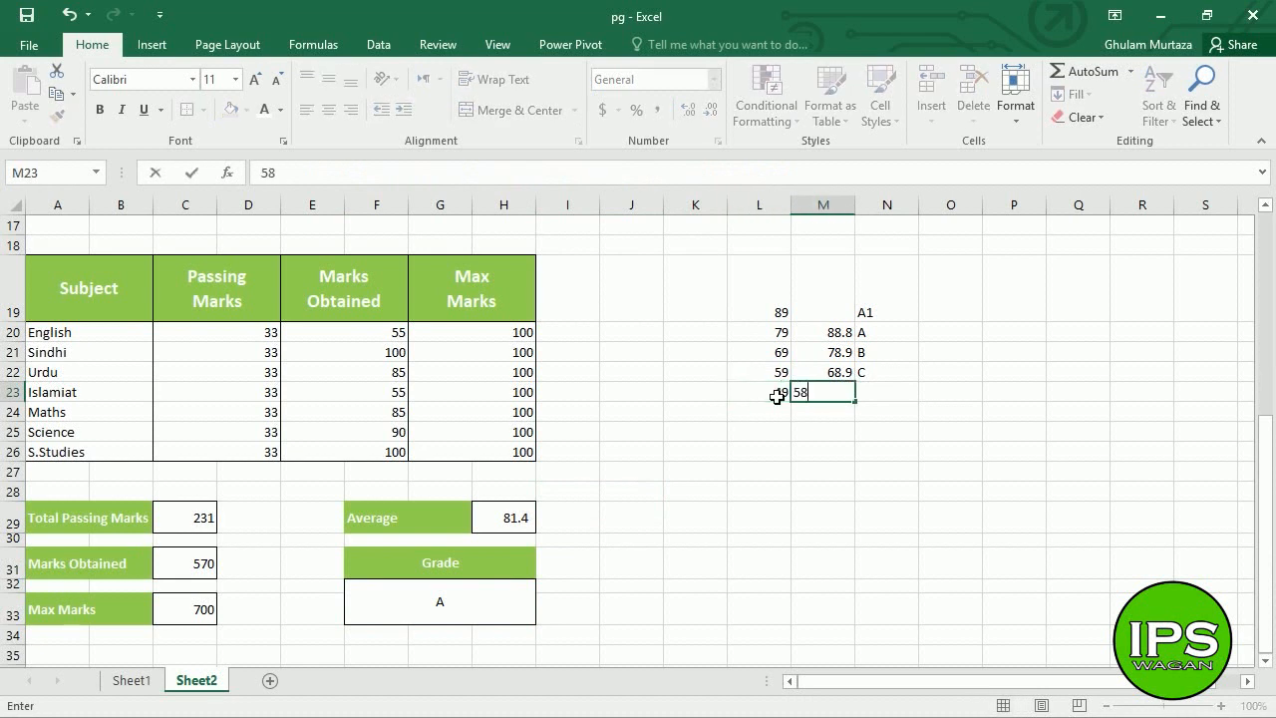
text(.9)
key(Tab)
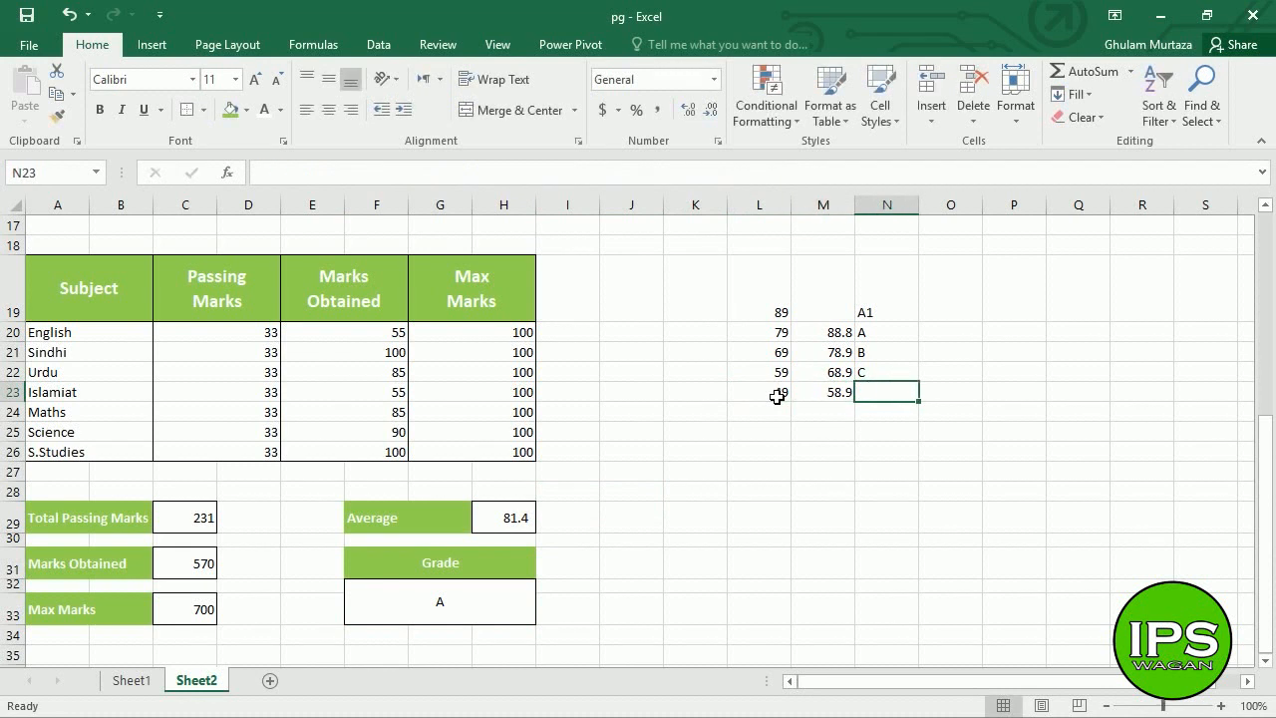
text(D)
key(Return)
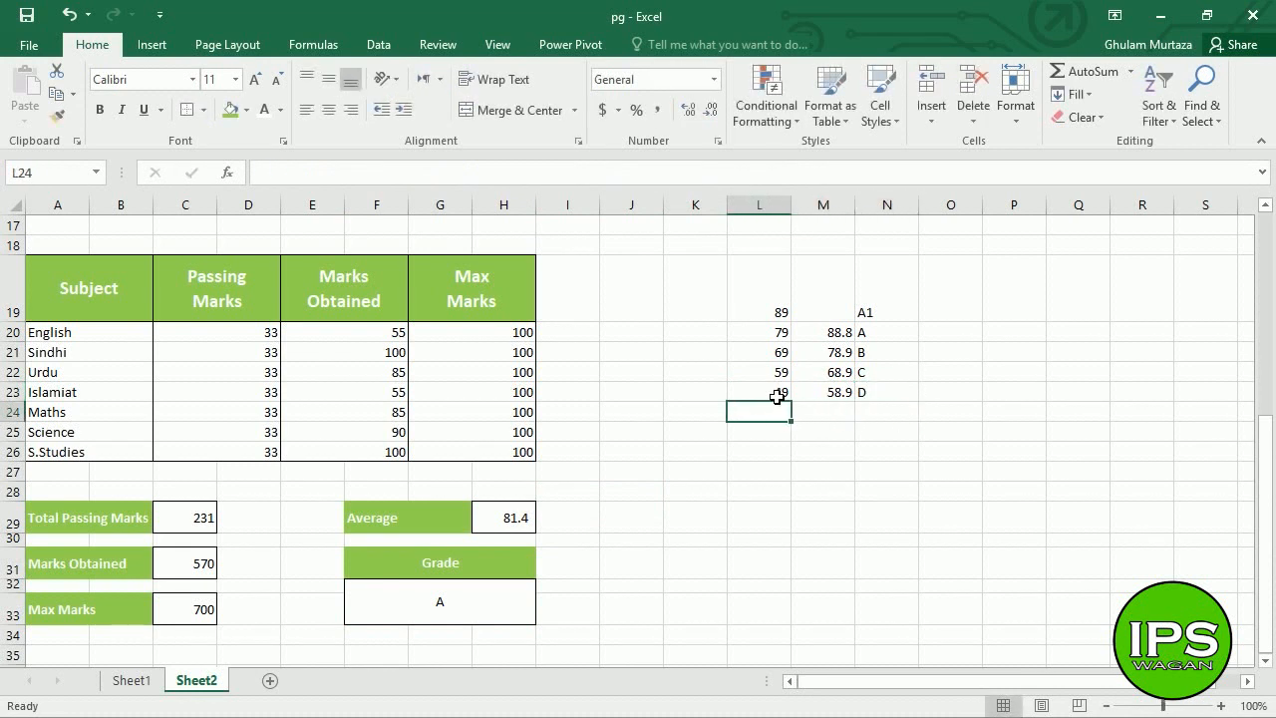
click(472, 609)
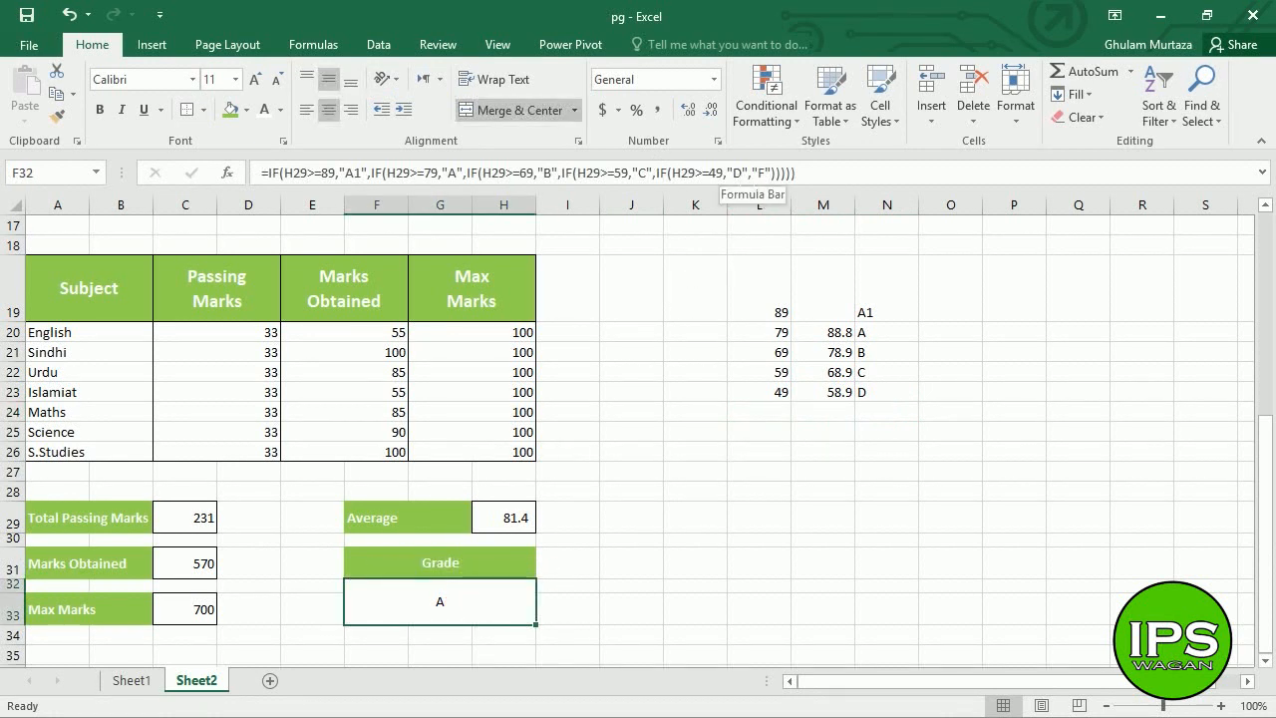
- Add a 'Below 49' row in K24:N24 graded F
click(775, 425)
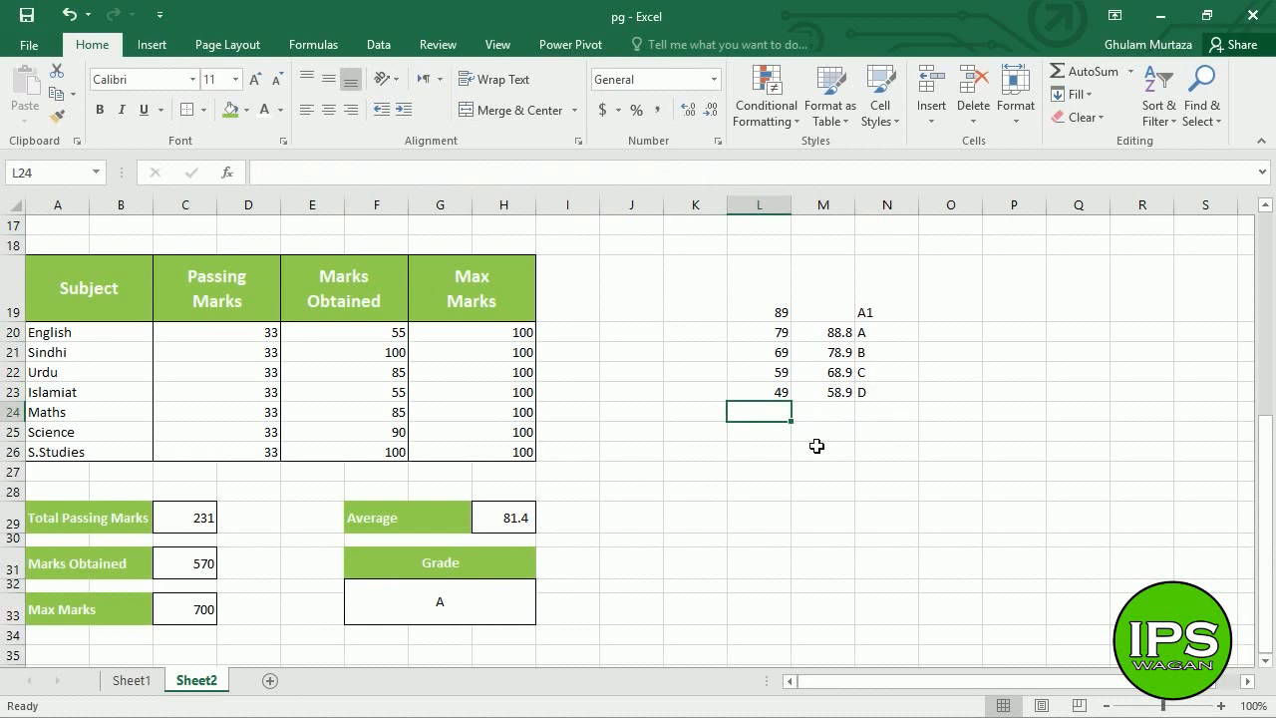
key(Left)
text(Below)
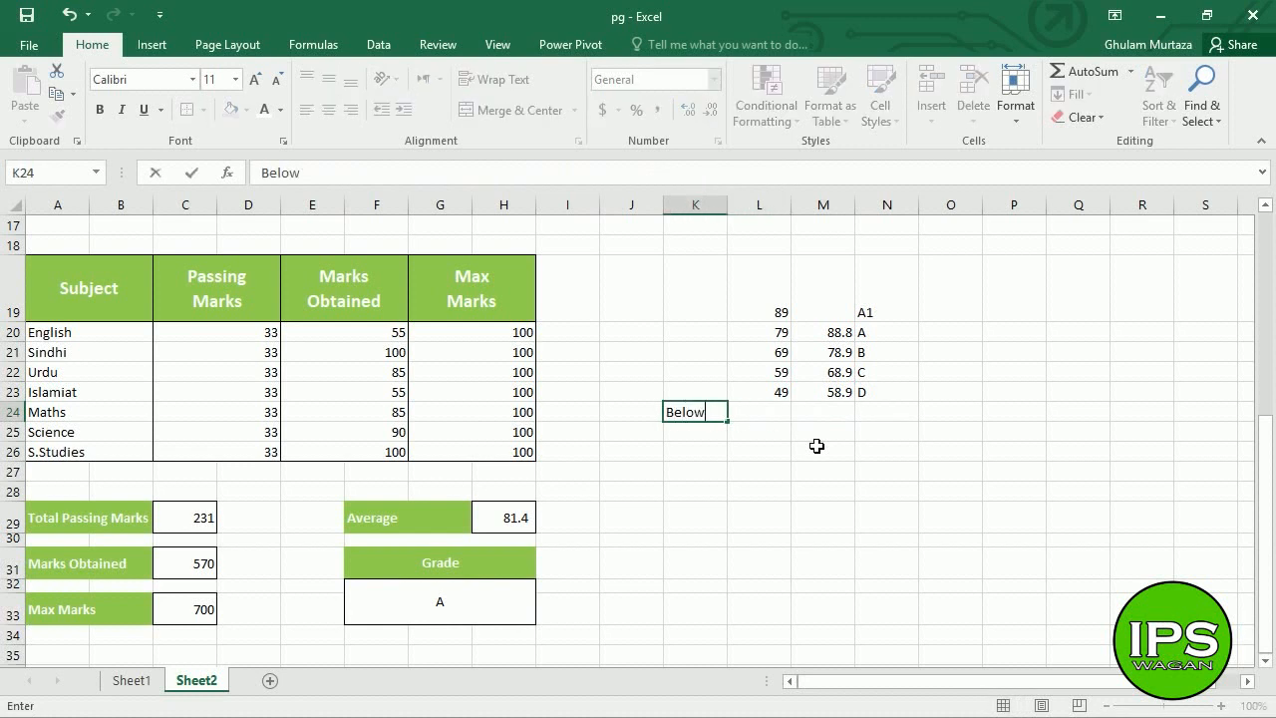
key(Right)
text(49)
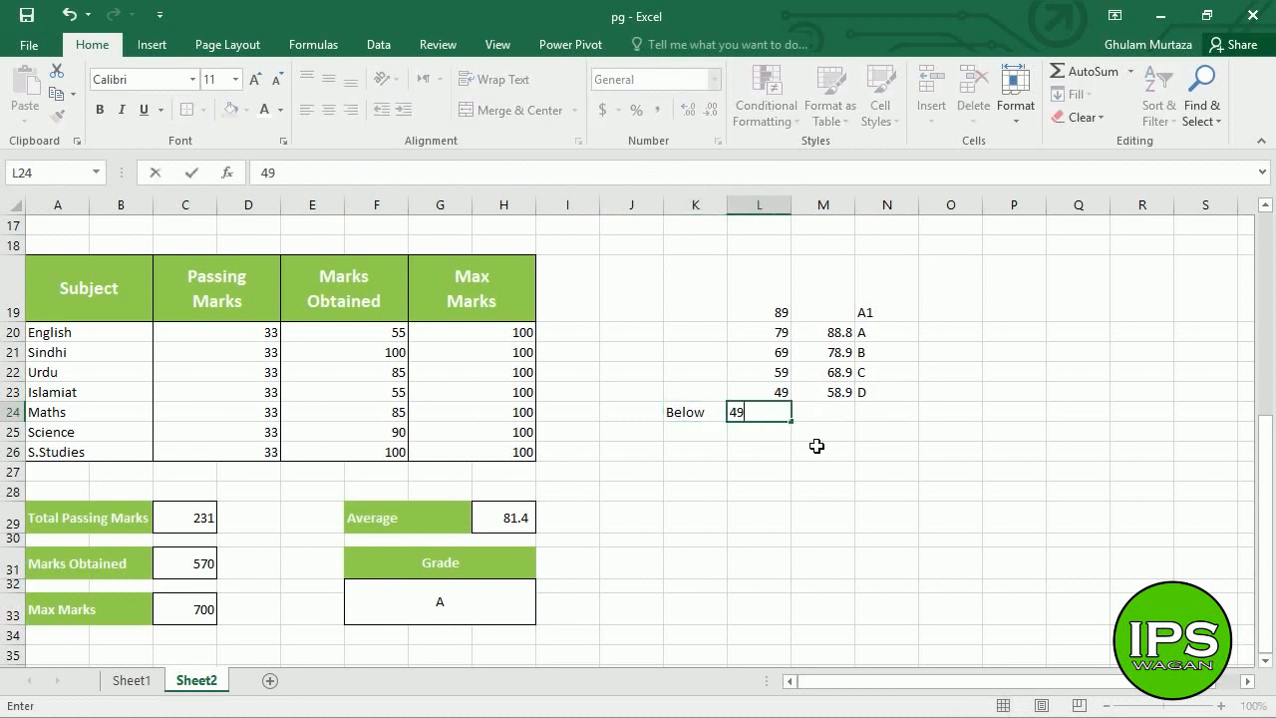
key(Right)
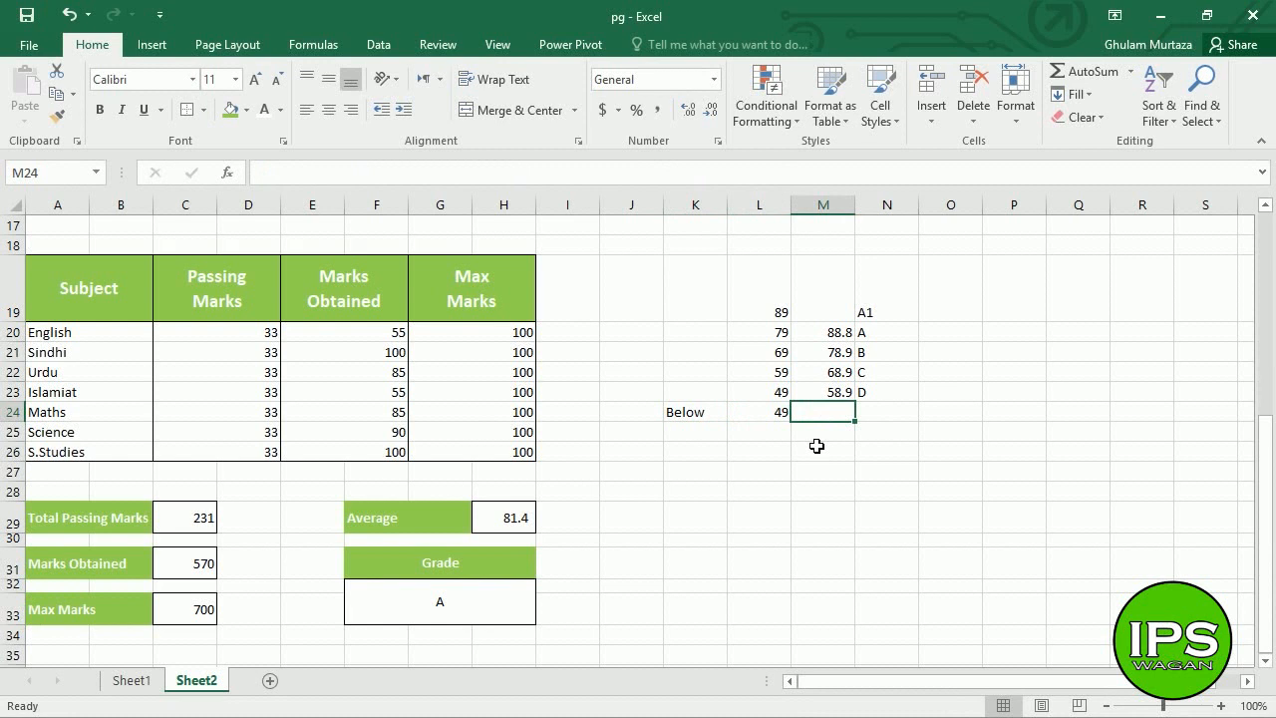
key(Right)
text(F)
key(Right)
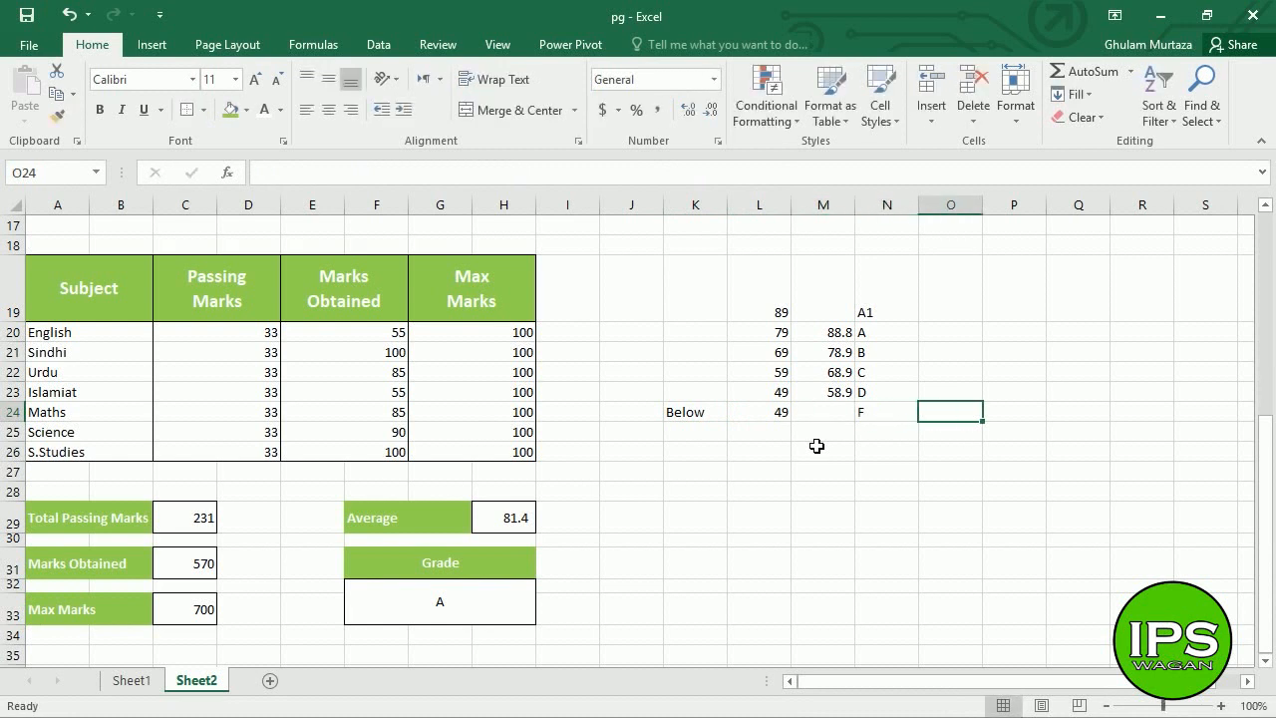
- Show the Print preview of the progress report, with grade A on page 1 of 2
click(26, 48)
click(79, 277)
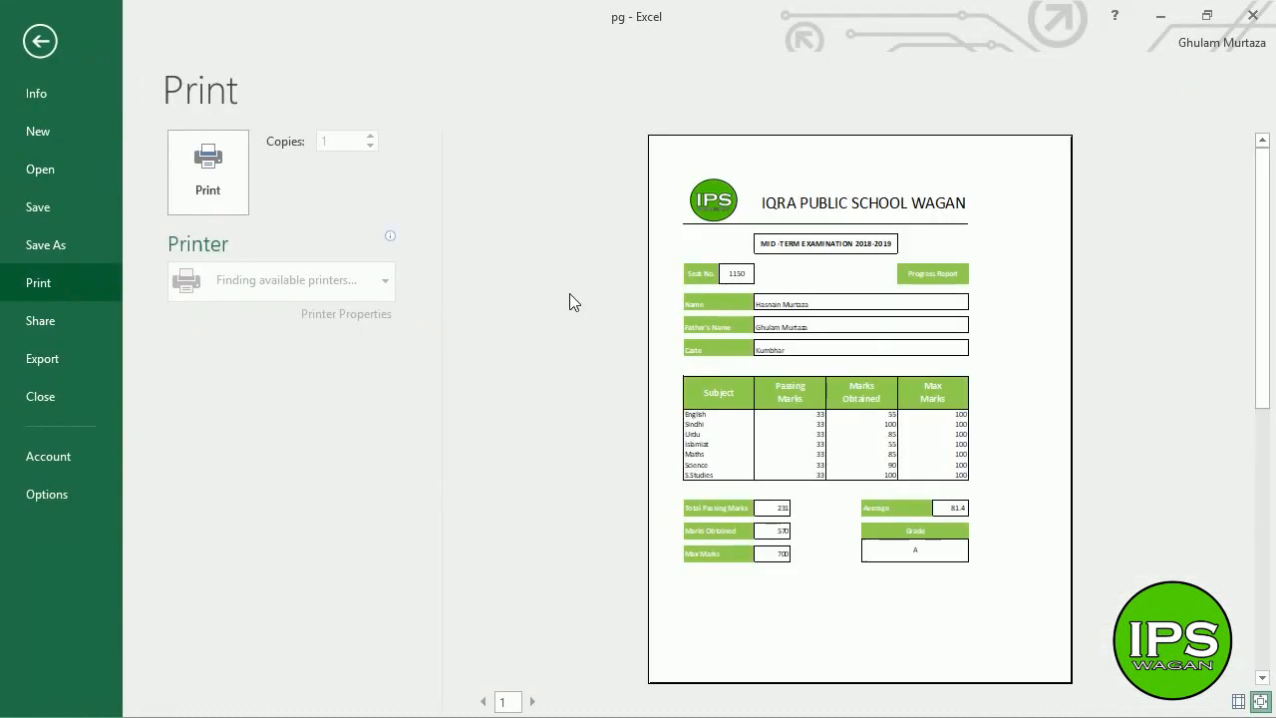
key(Escape)
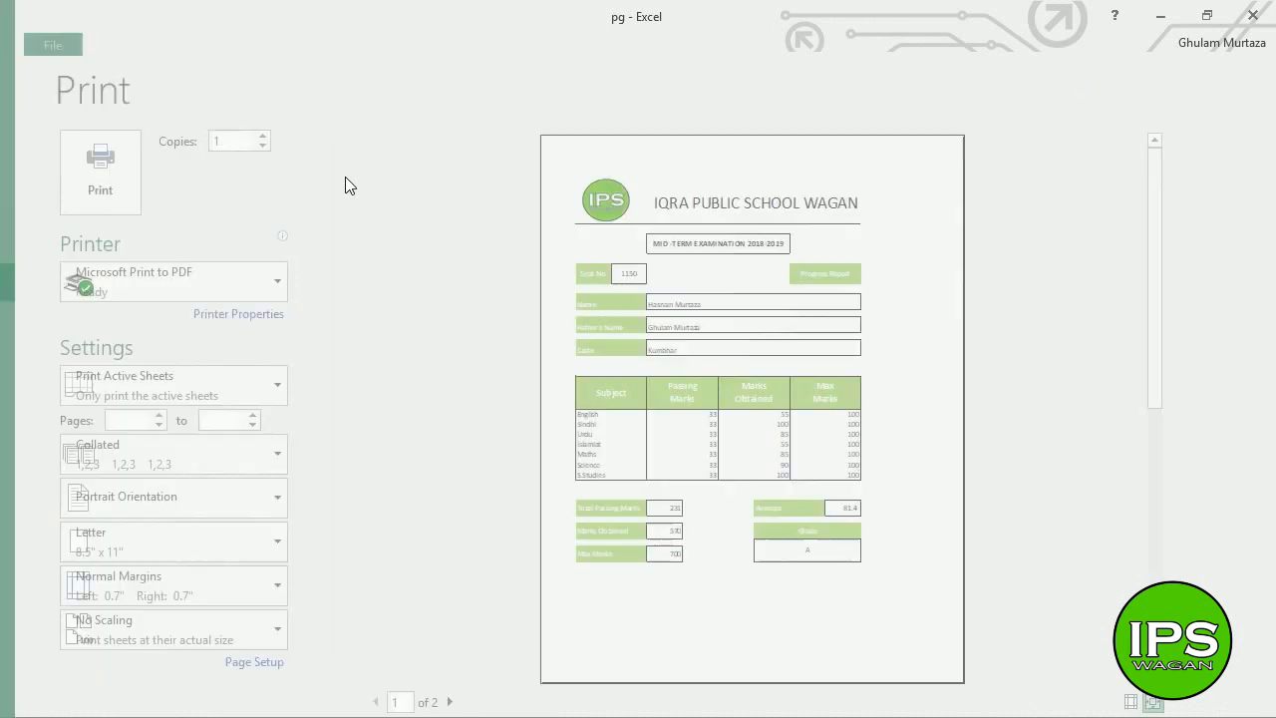
click(678, 484)
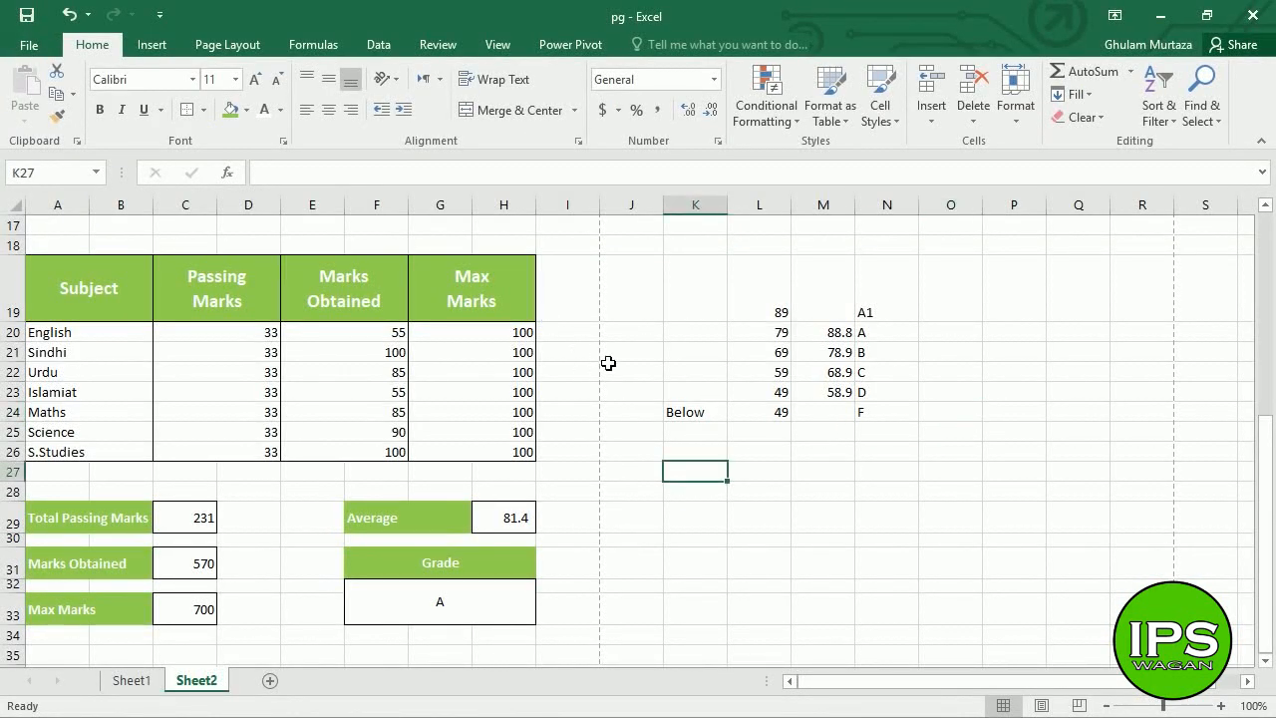
click(974, 412)
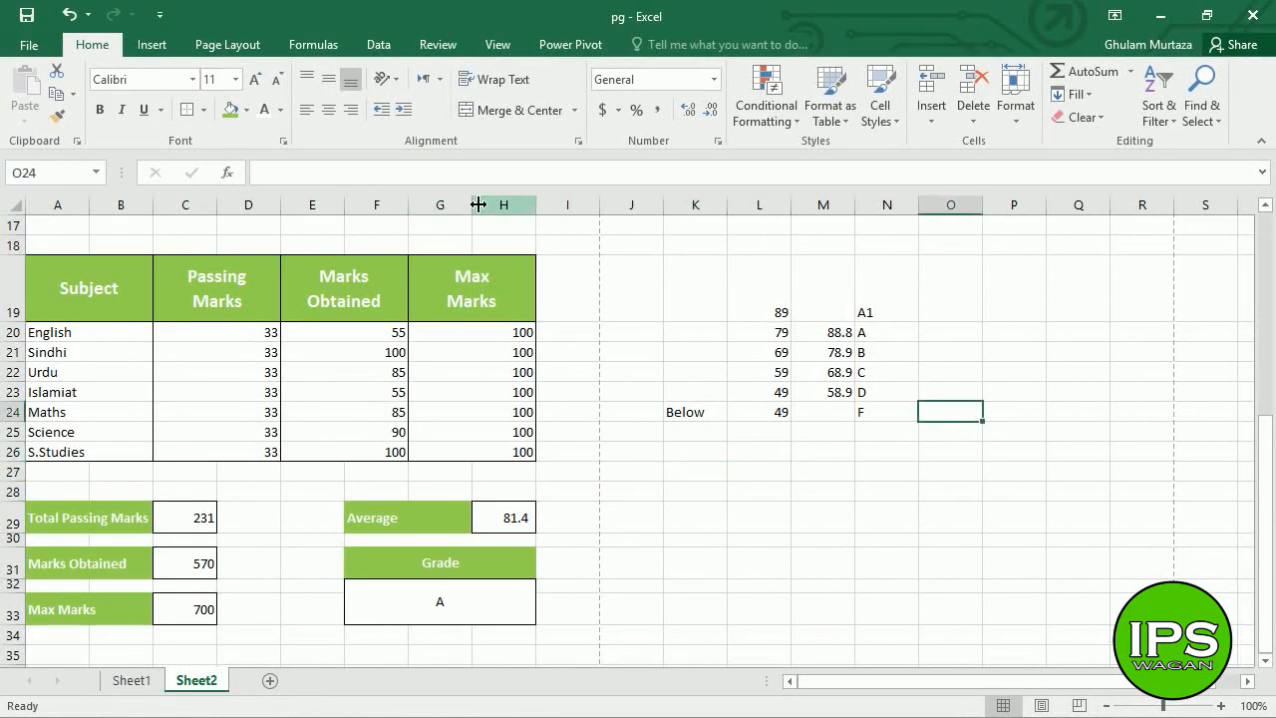
click(35, 45)
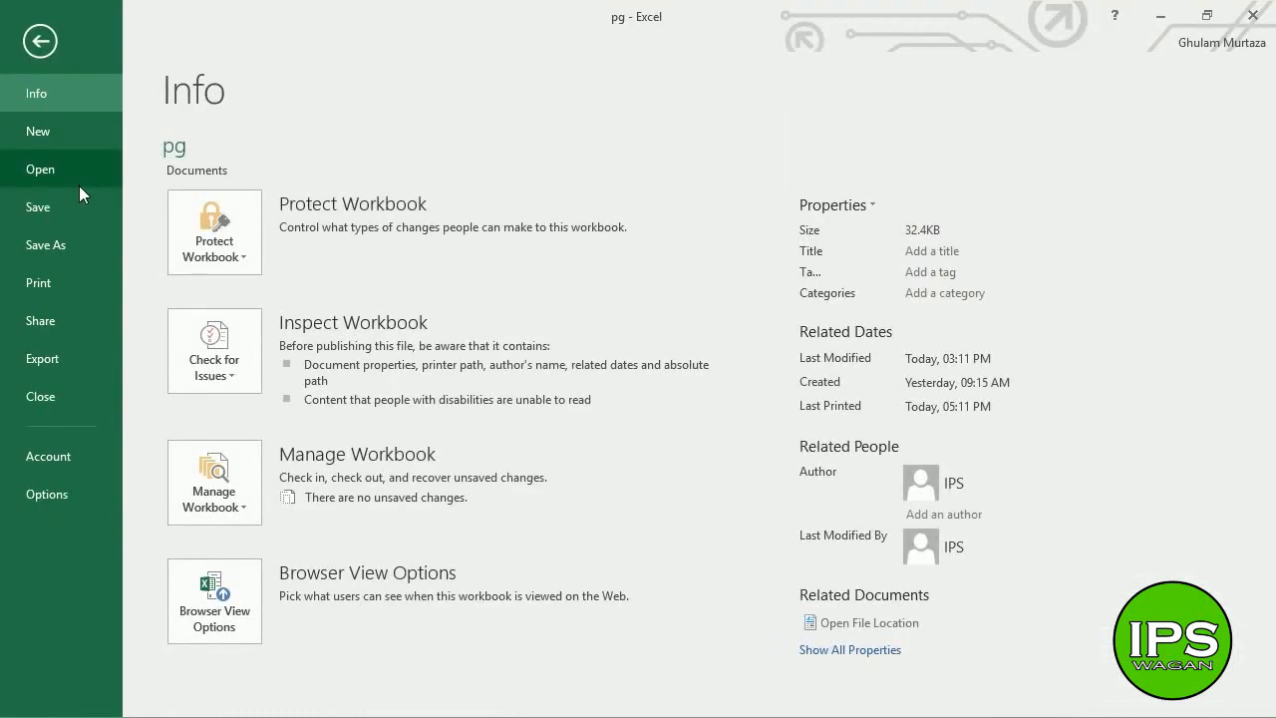
click(70, 279)
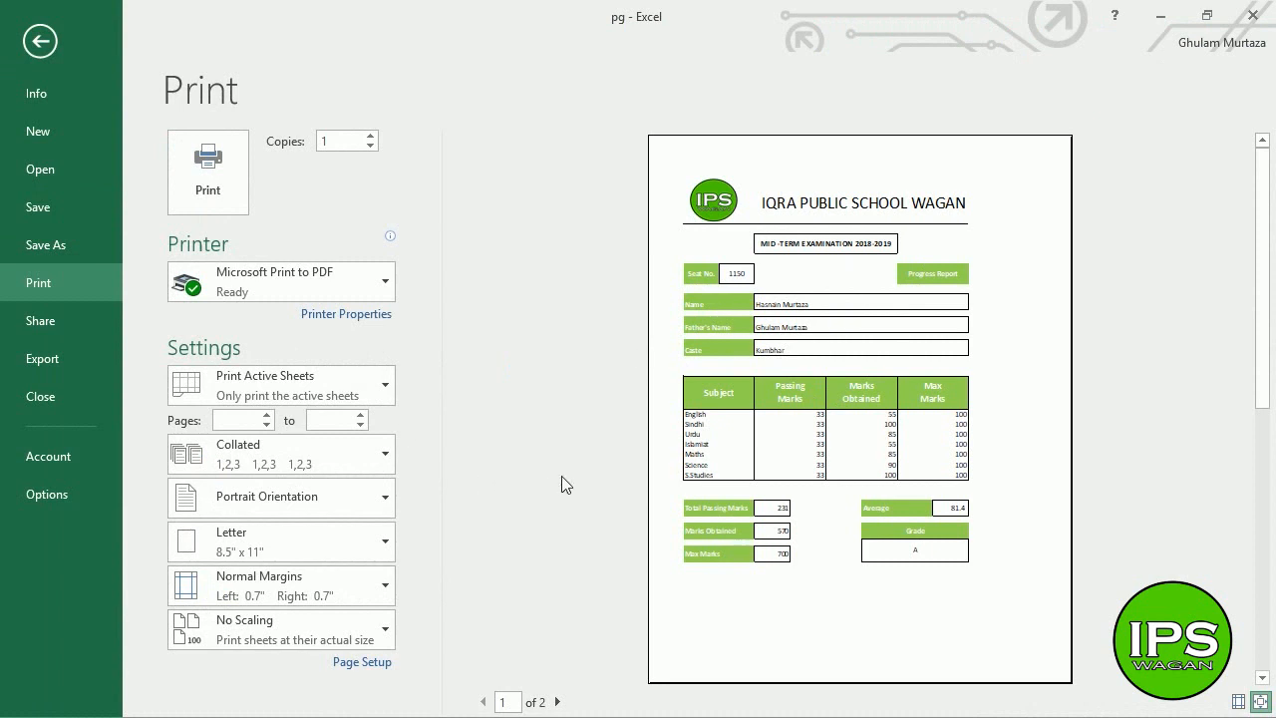
- Tick Center on page Horizontally under Custom Margins, confirm, and return to Sheet2
click(266, 601)
click(504, 451)
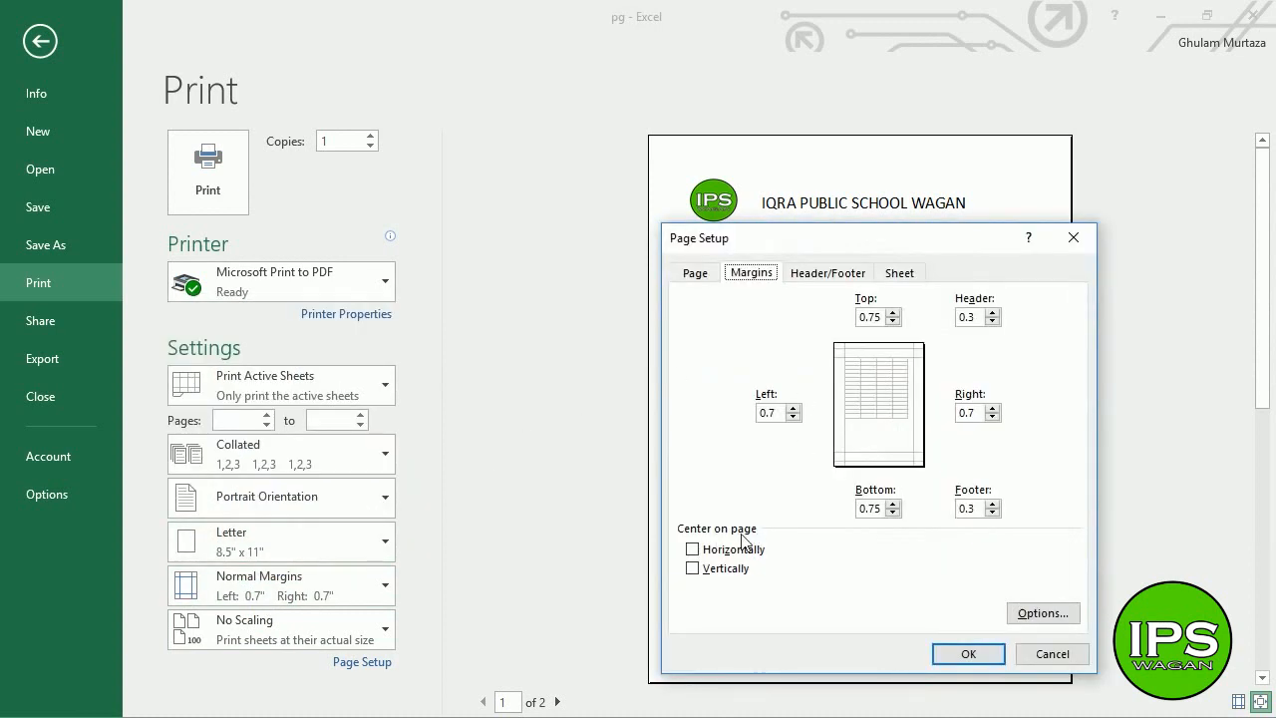
click(692, 549)
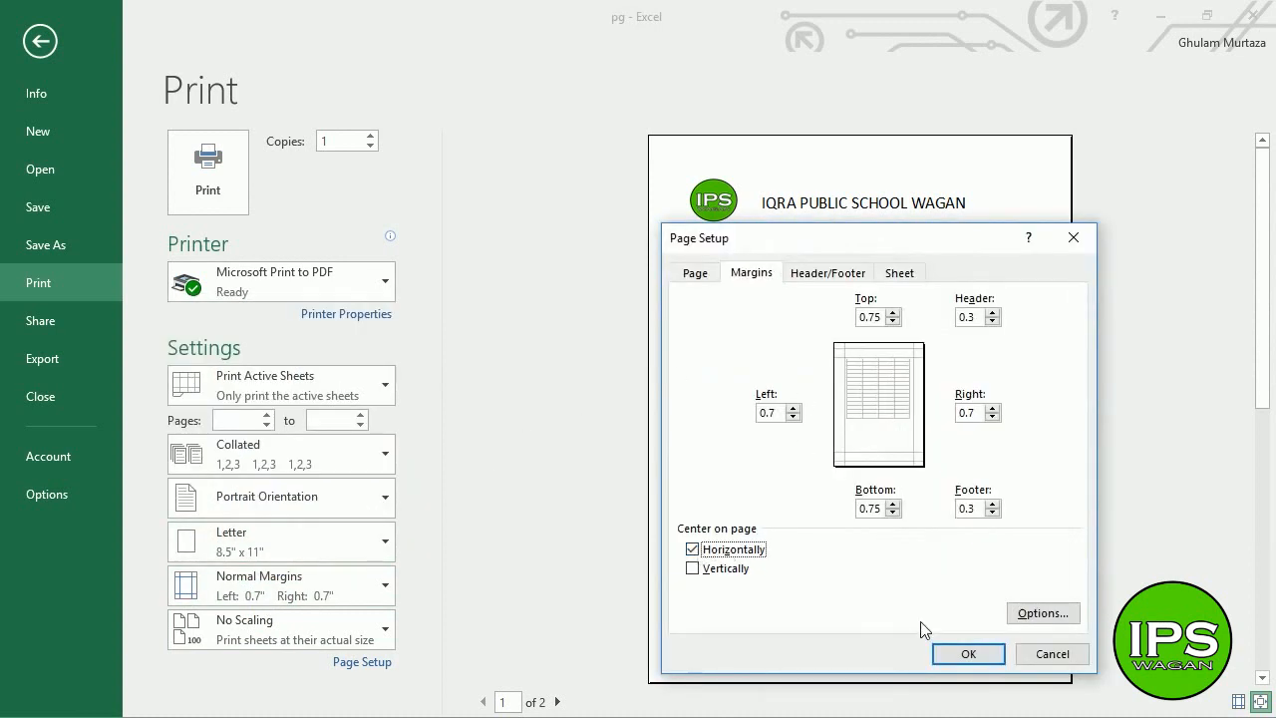
click(968, 653)
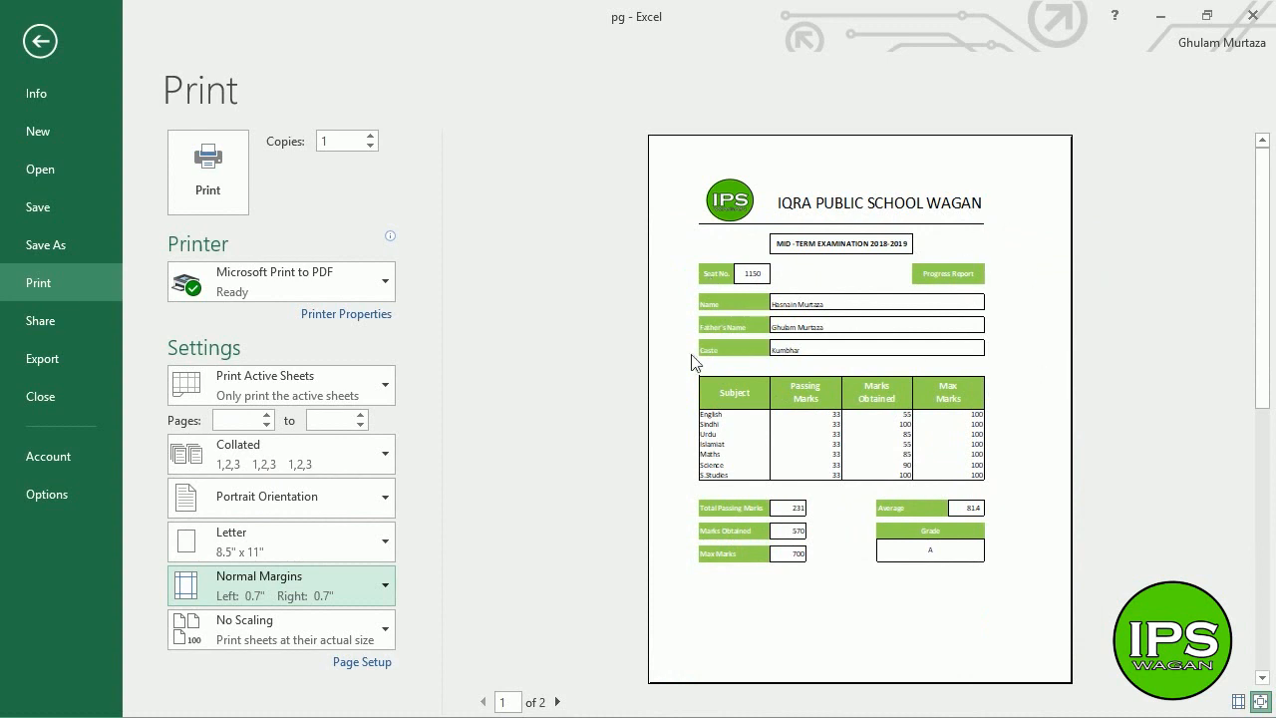
click(40, 40)
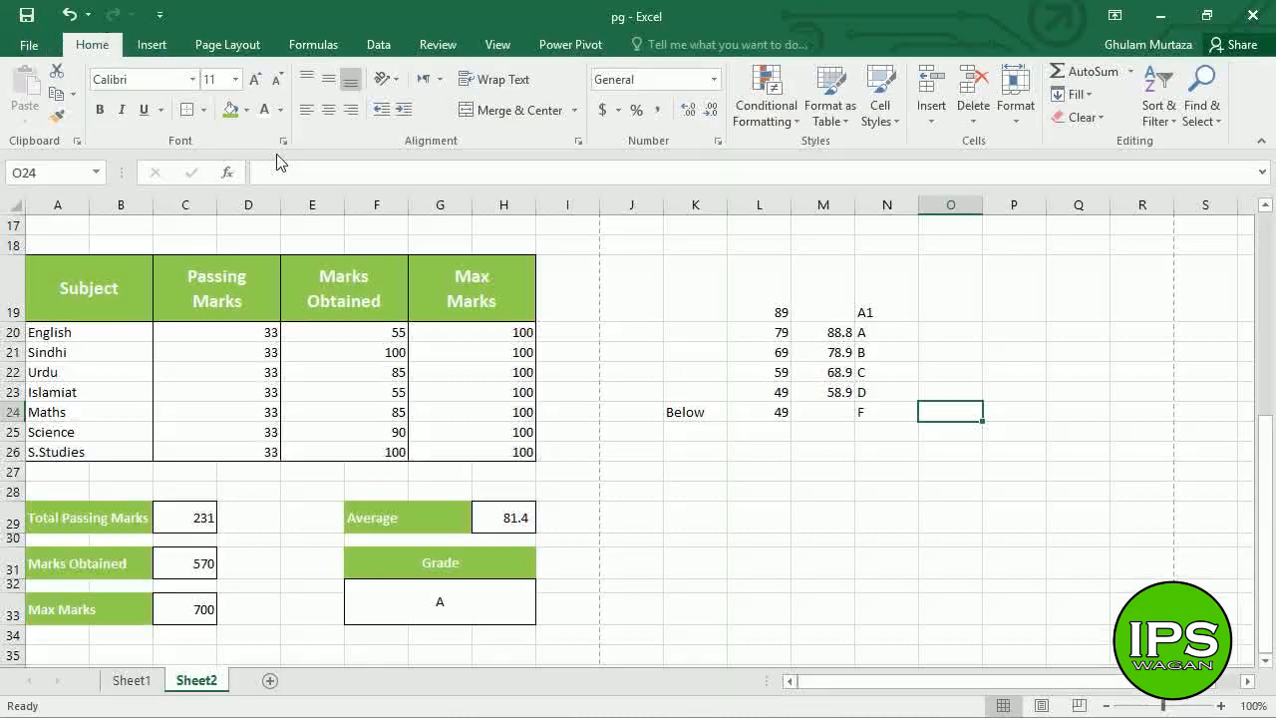
- Drag the header borders of columns H, B and G wider to spread the report out
click(505, 204)
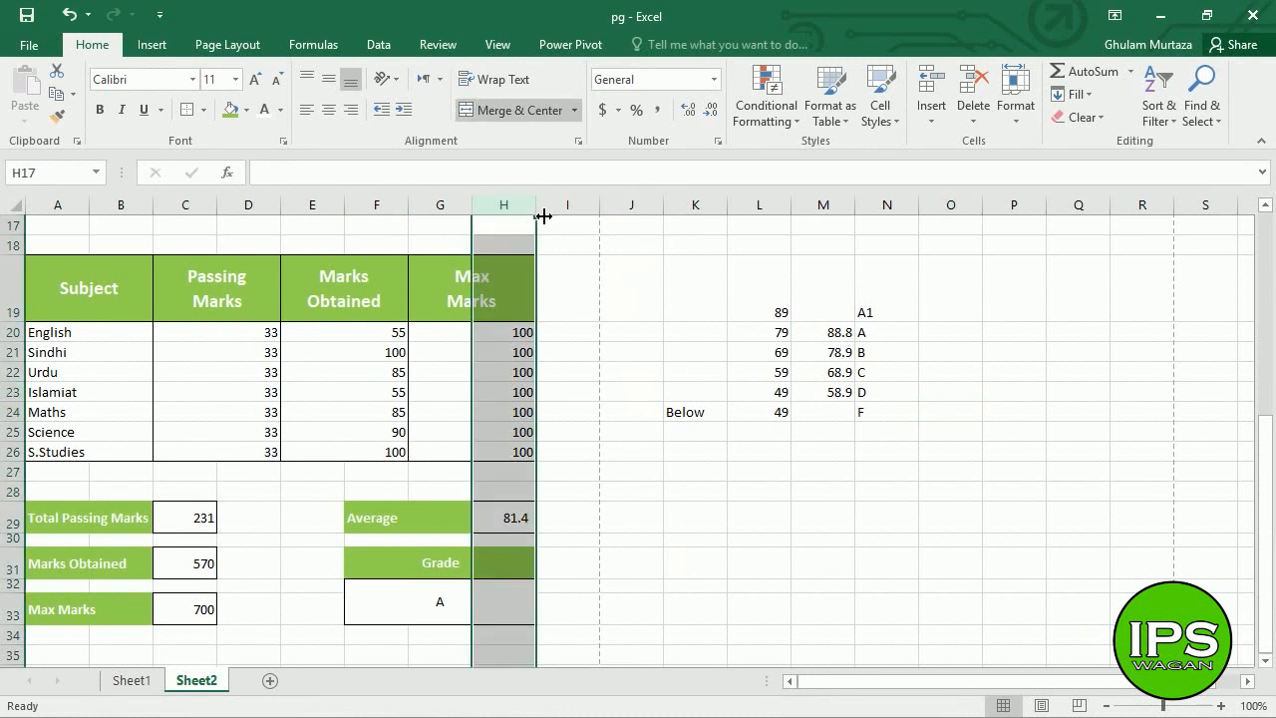
click(472, 288)
drag(538, 216, 578, 219)
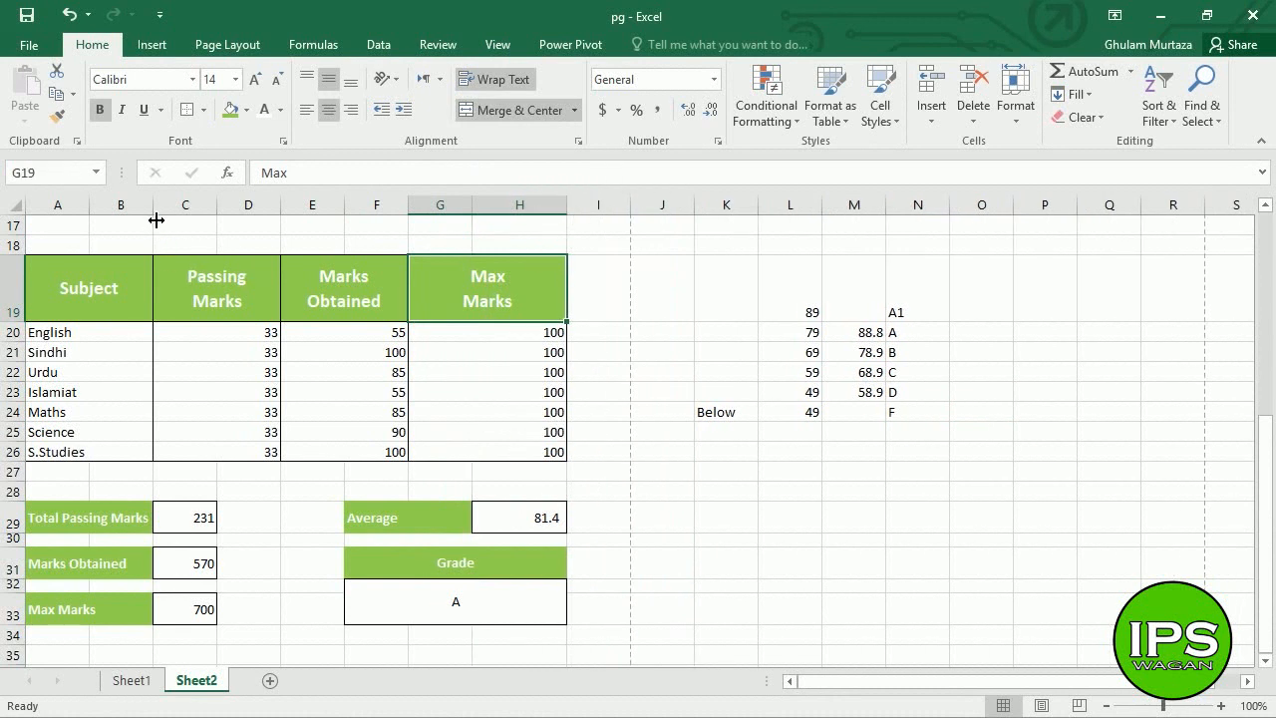
drag(154, 214, 183, 223)
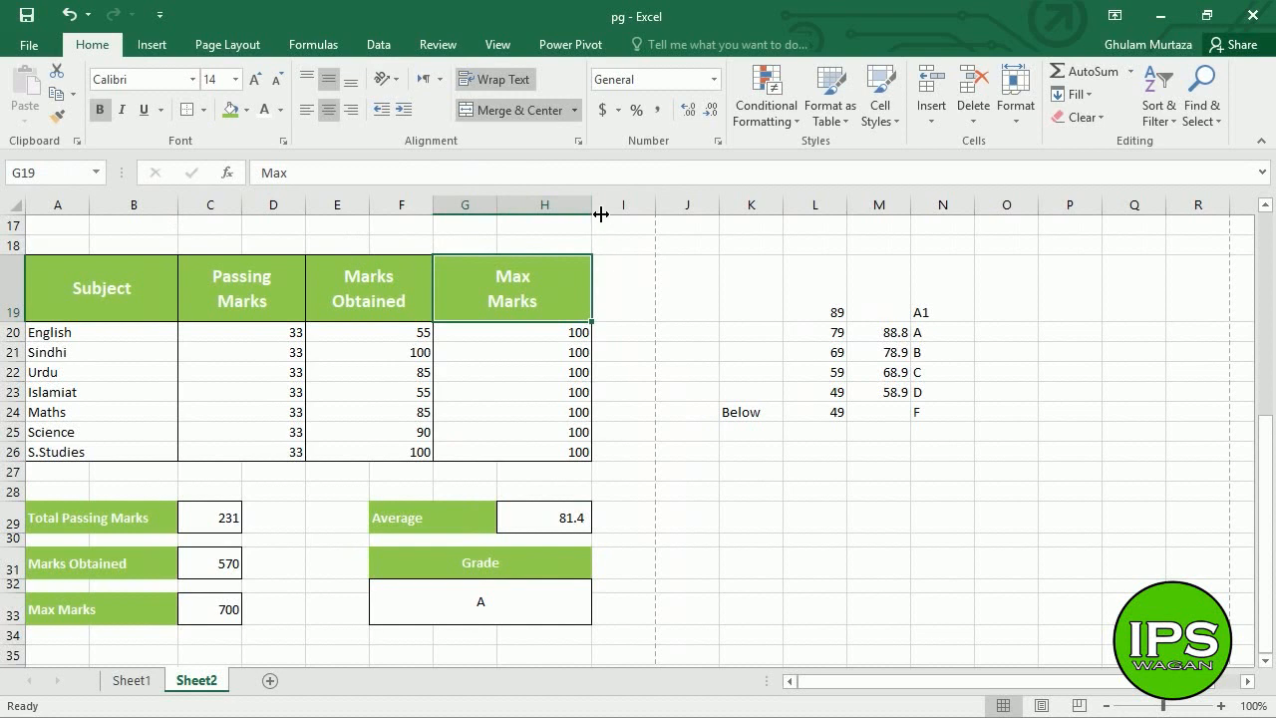
drag(601, 213, 606, 216)
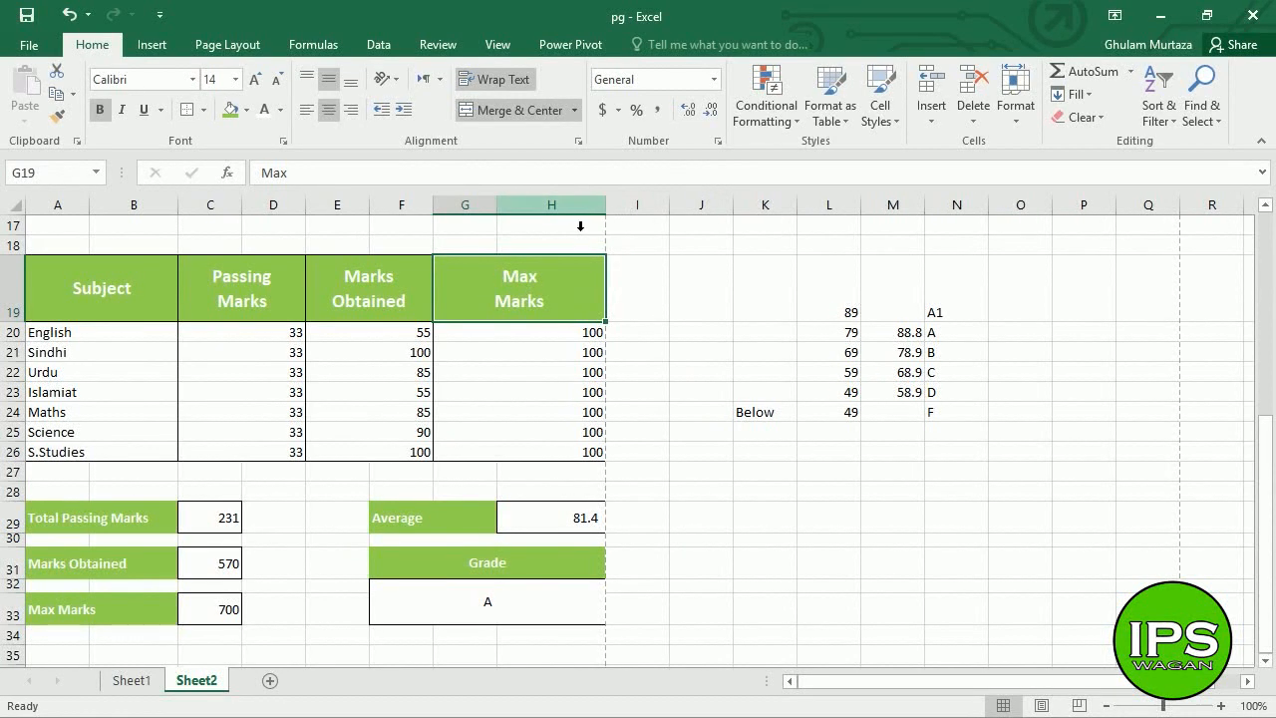
drag(511, 219, 506, 220)
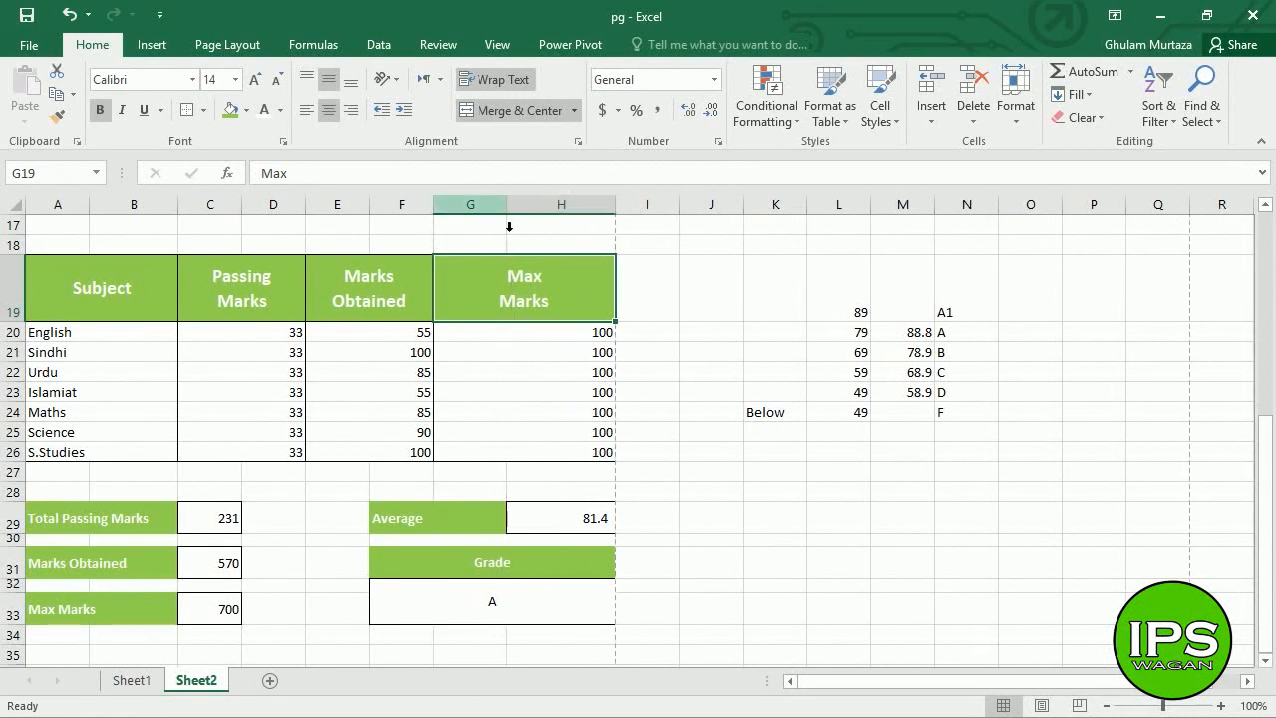
drag(177, 214, 187, 214)
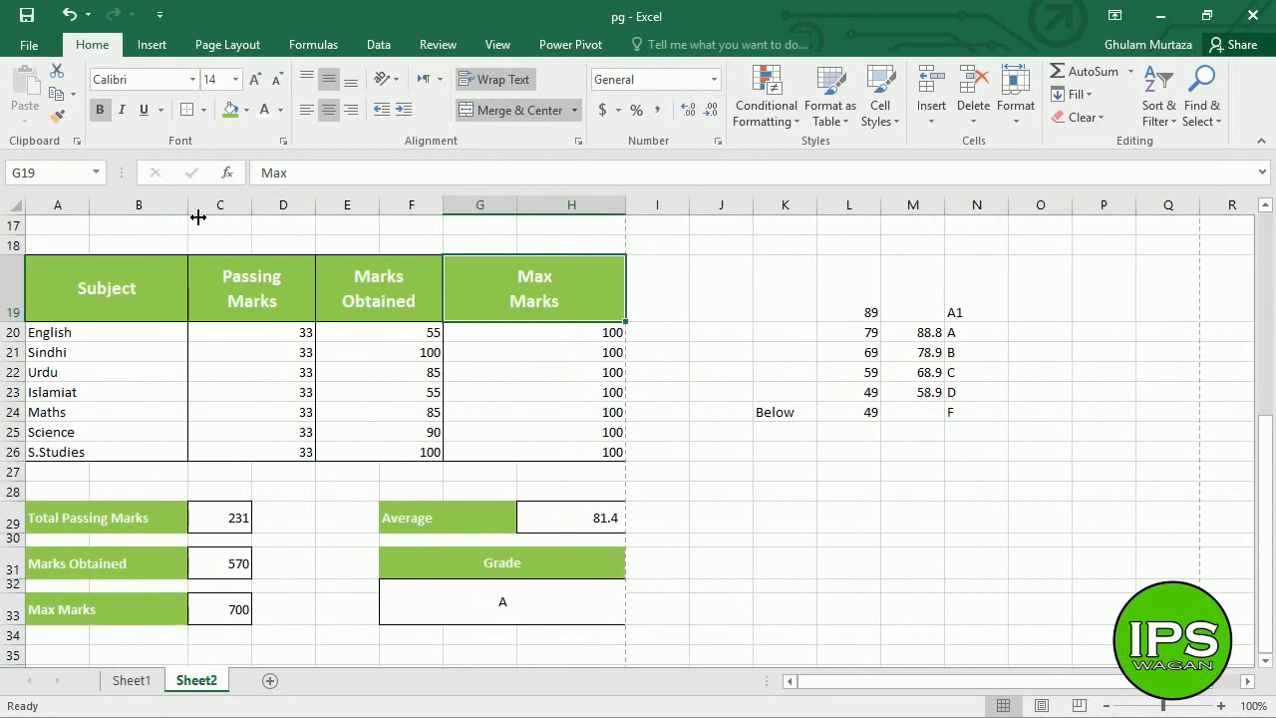
click(30, 46)
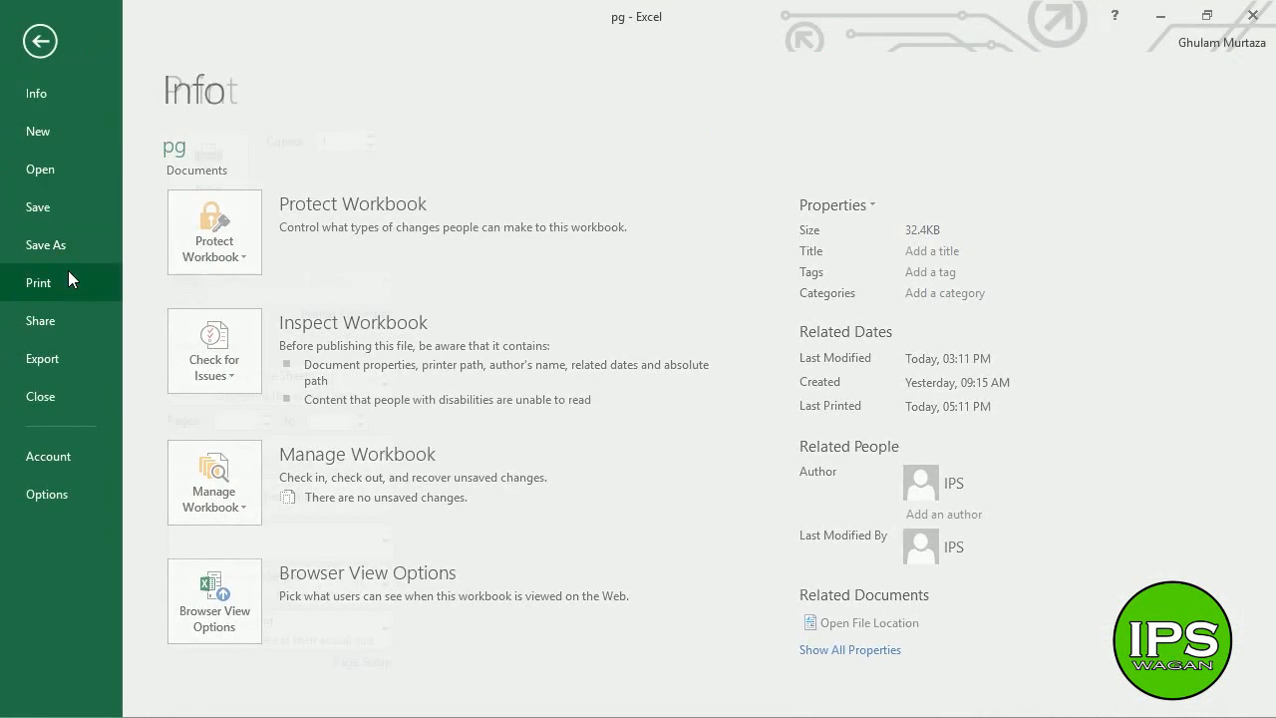
- Check the widened report in an enlarged print preview, then return to the top of Sheet2
click(67, 271)
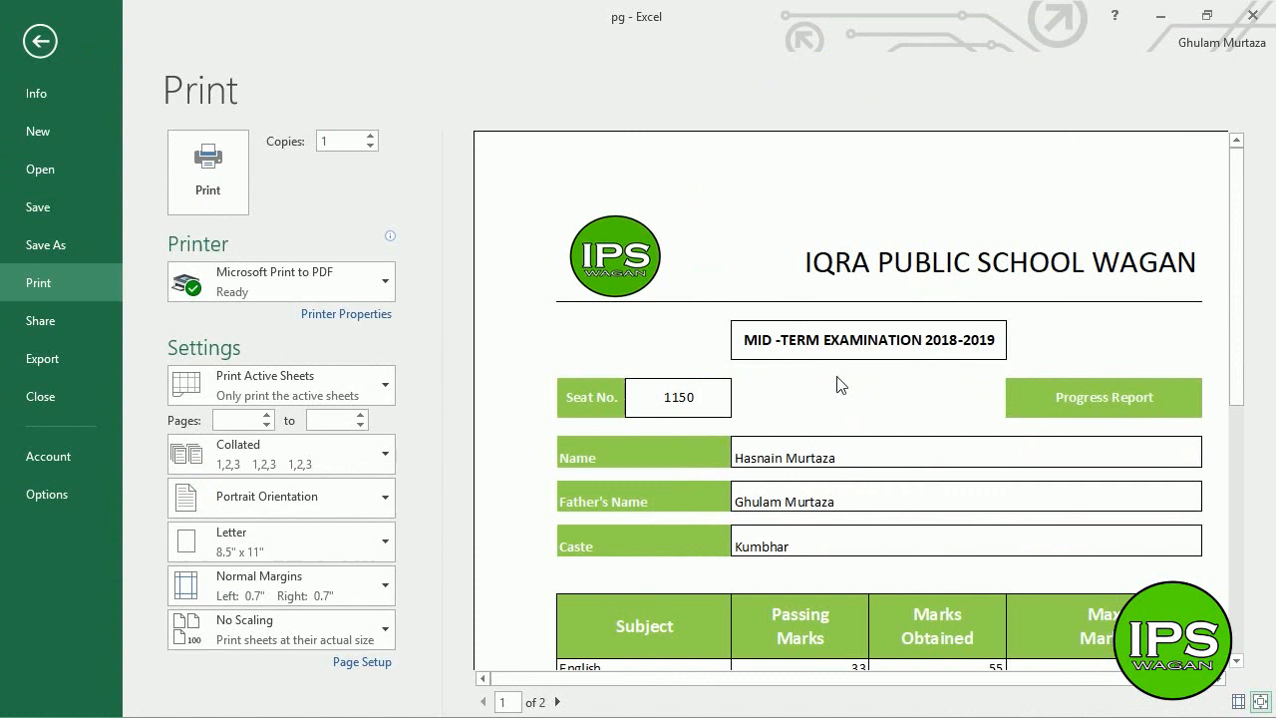
click(797, 284)
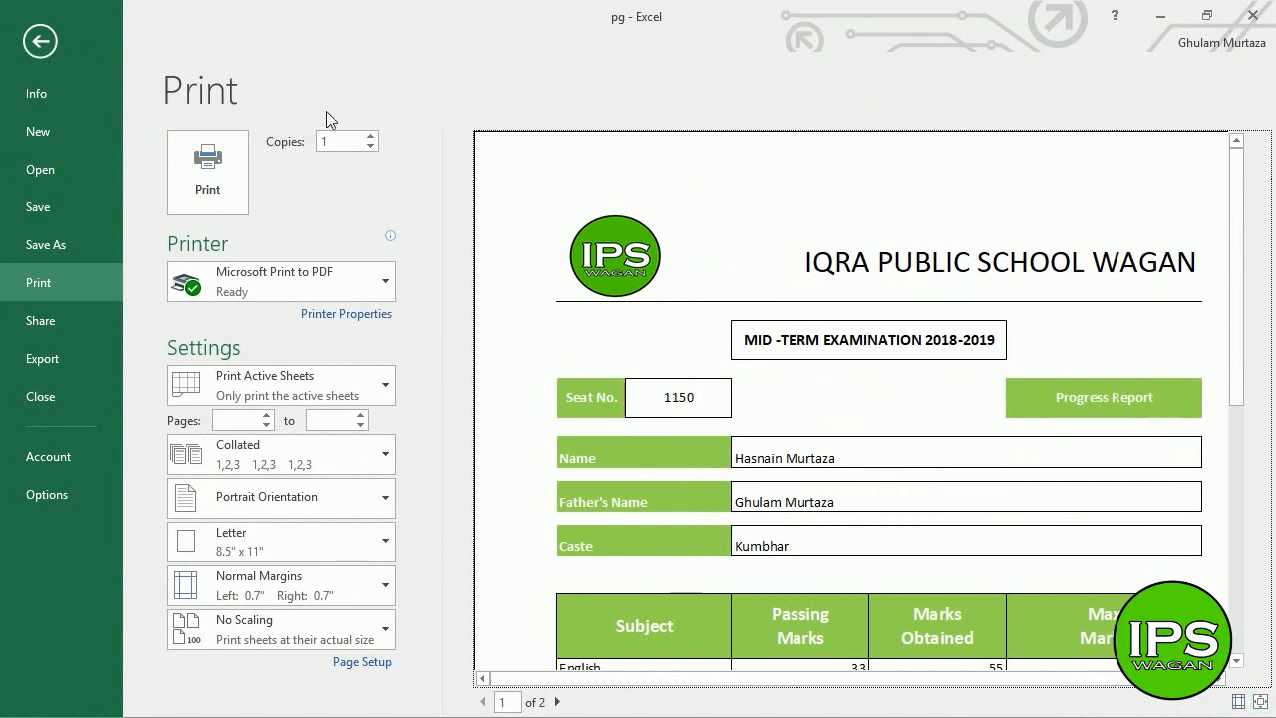
click(40, 41)
click(389, 281)
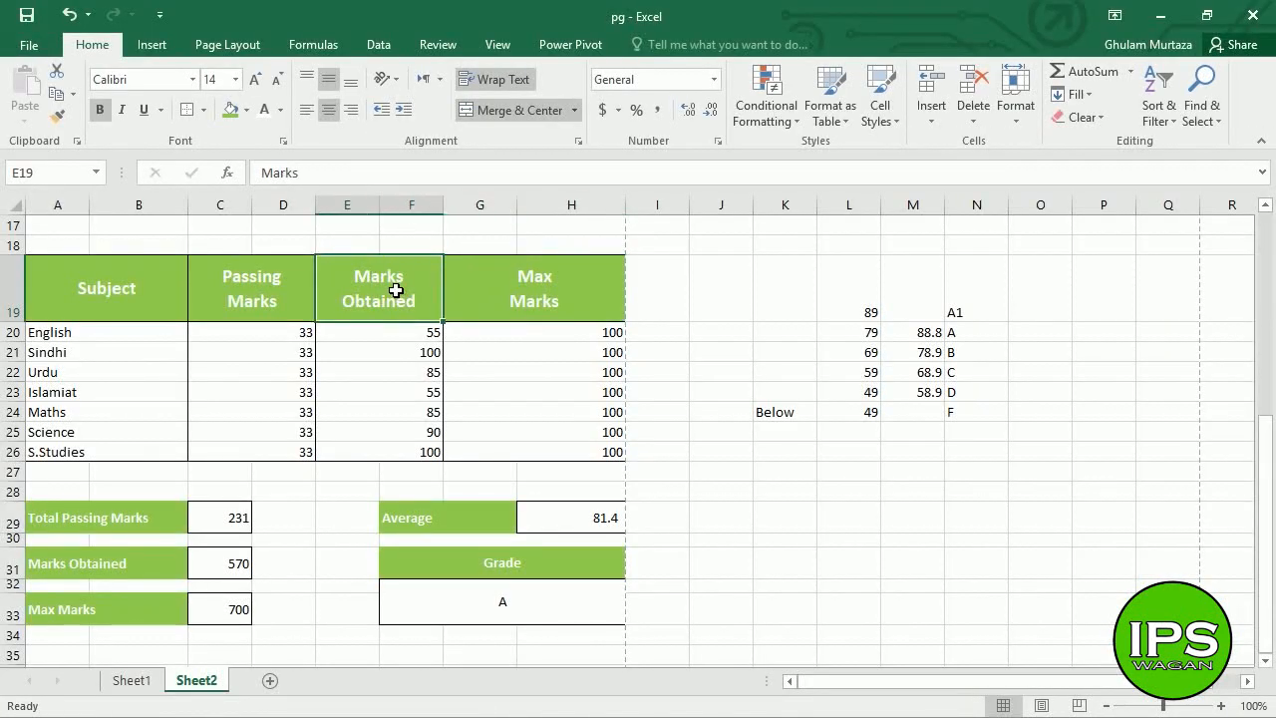
key(Up)
key(Up)
key(Up)
key(Up)
key(Up)
key(Up)
key(Up)
key(Up)
key(Up)
key(Up)
key(Up)
key(Up)
key(Up)
key(Up)
key(Up)
key(Up)
key(Up)
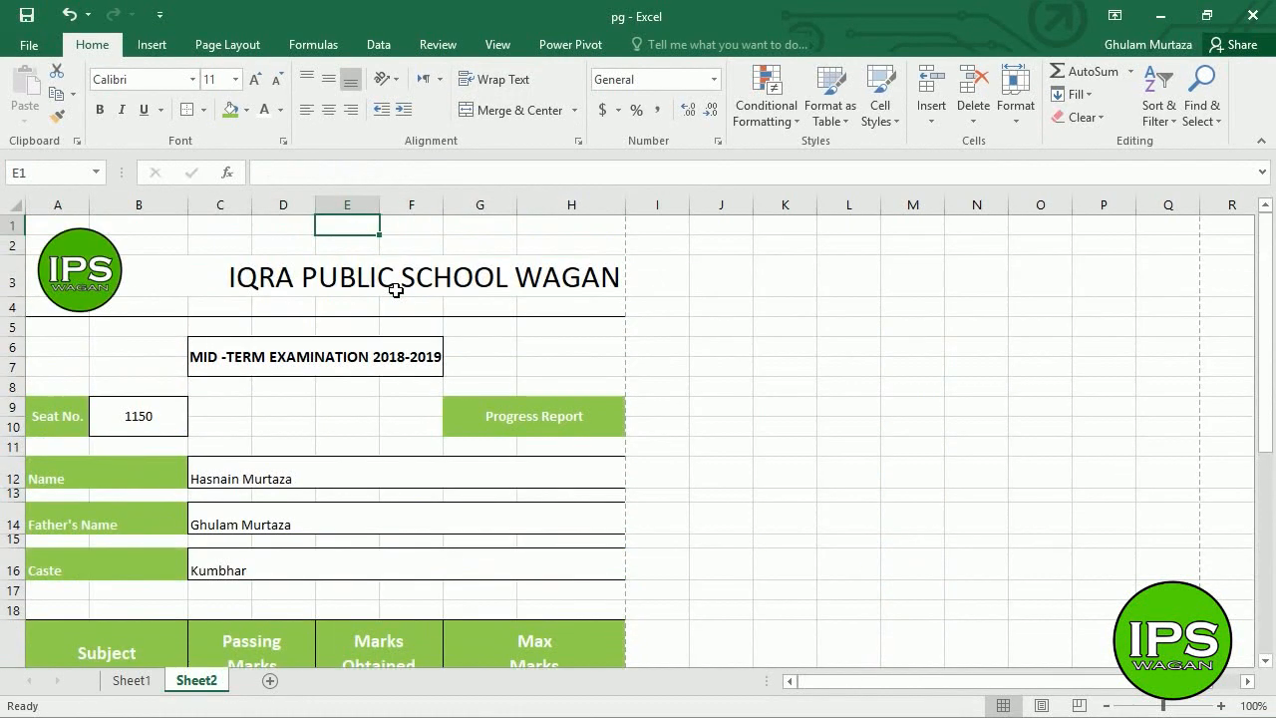
- Set the IQRA PUBLIC SCHOOL WAGAN title in merged B3 to a 30 pt font
click(299, 277)
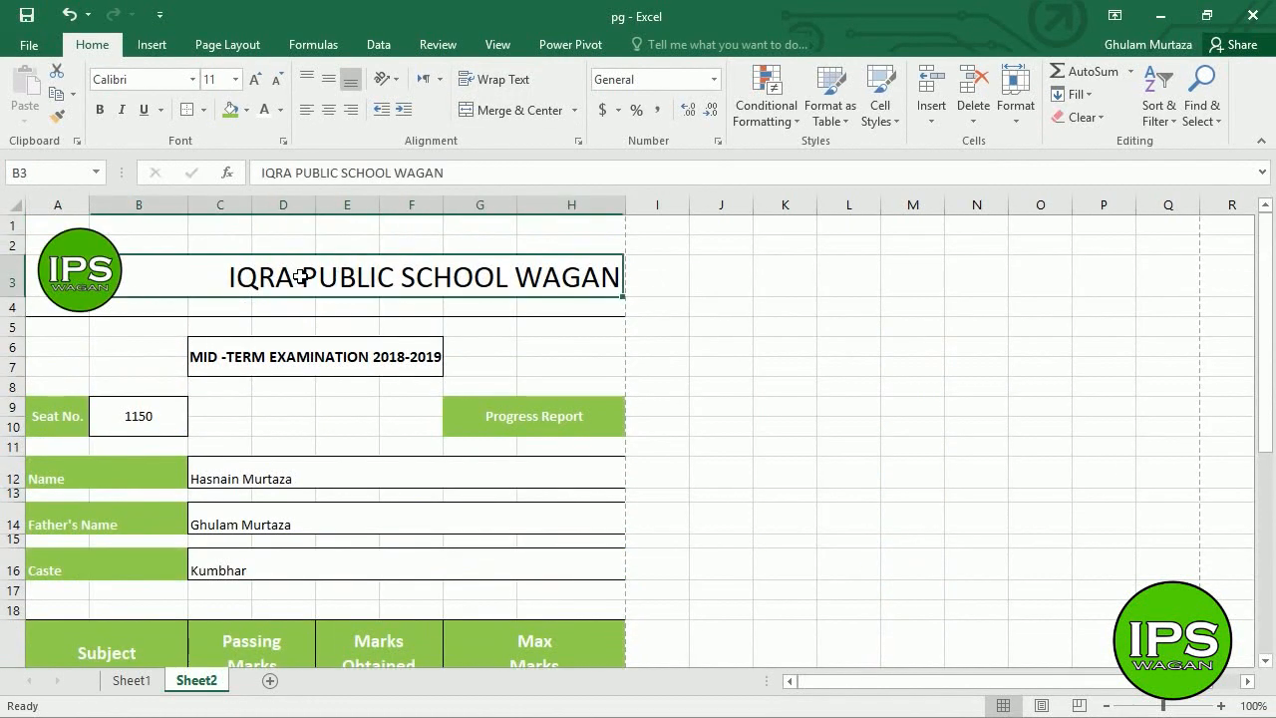
click(254, 80)
click(254, 79)
click(254, 80)
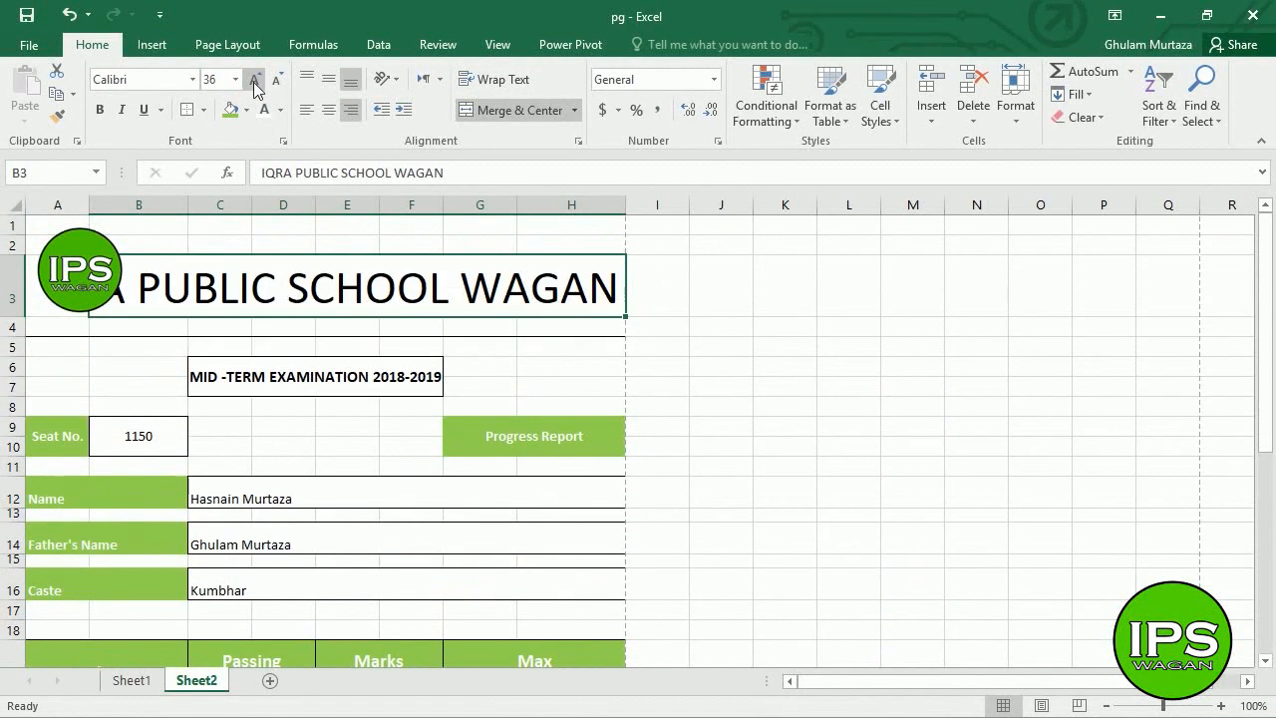
click(276, 79)
click(211, 79)
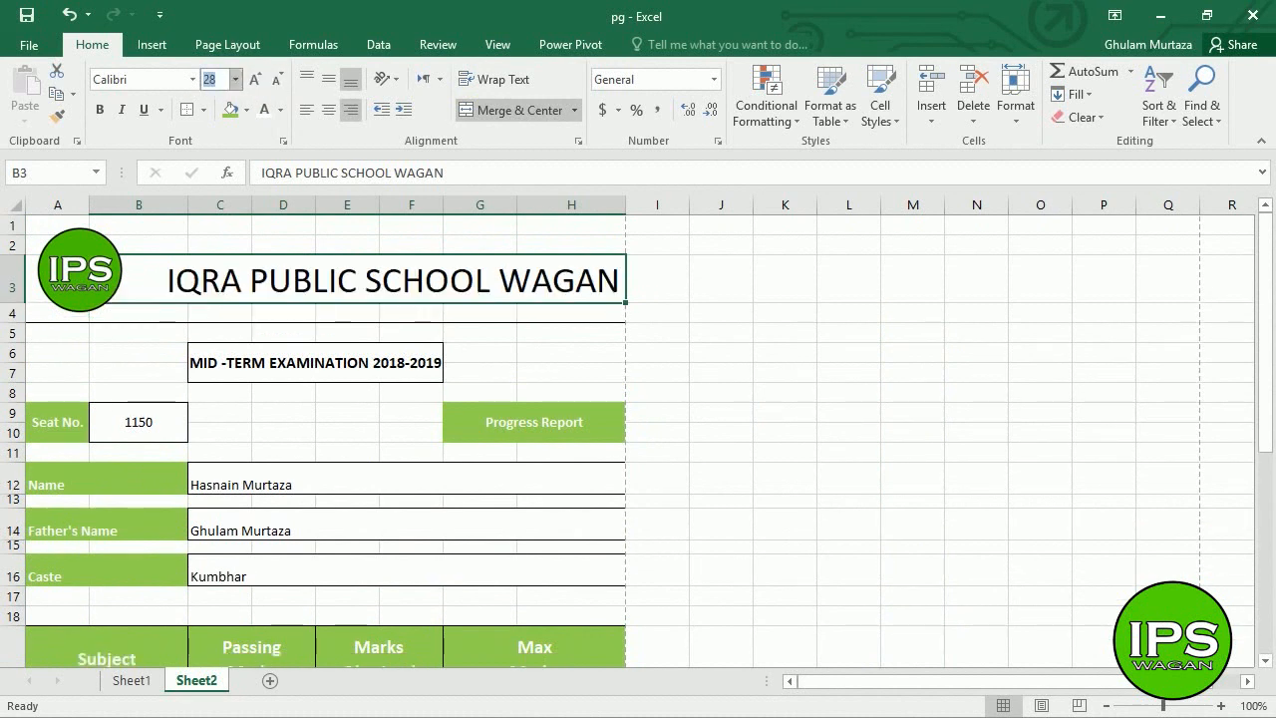
key(Return)
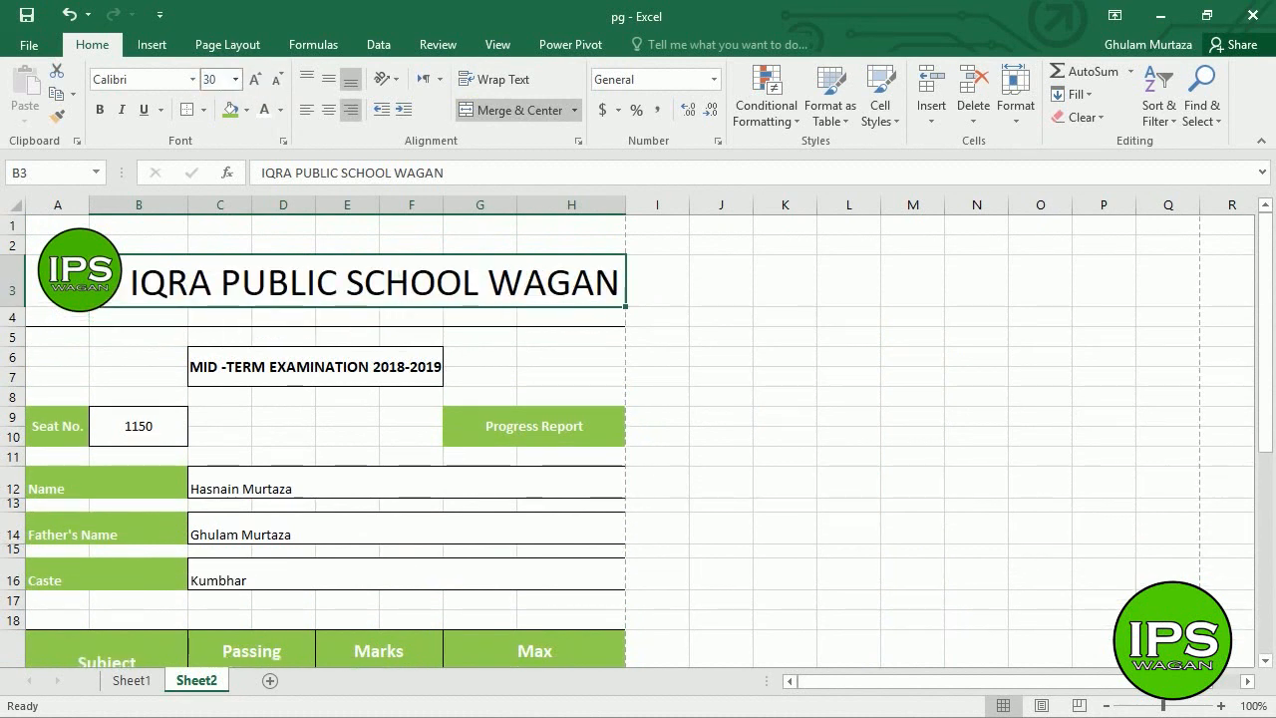
click(347, 398)
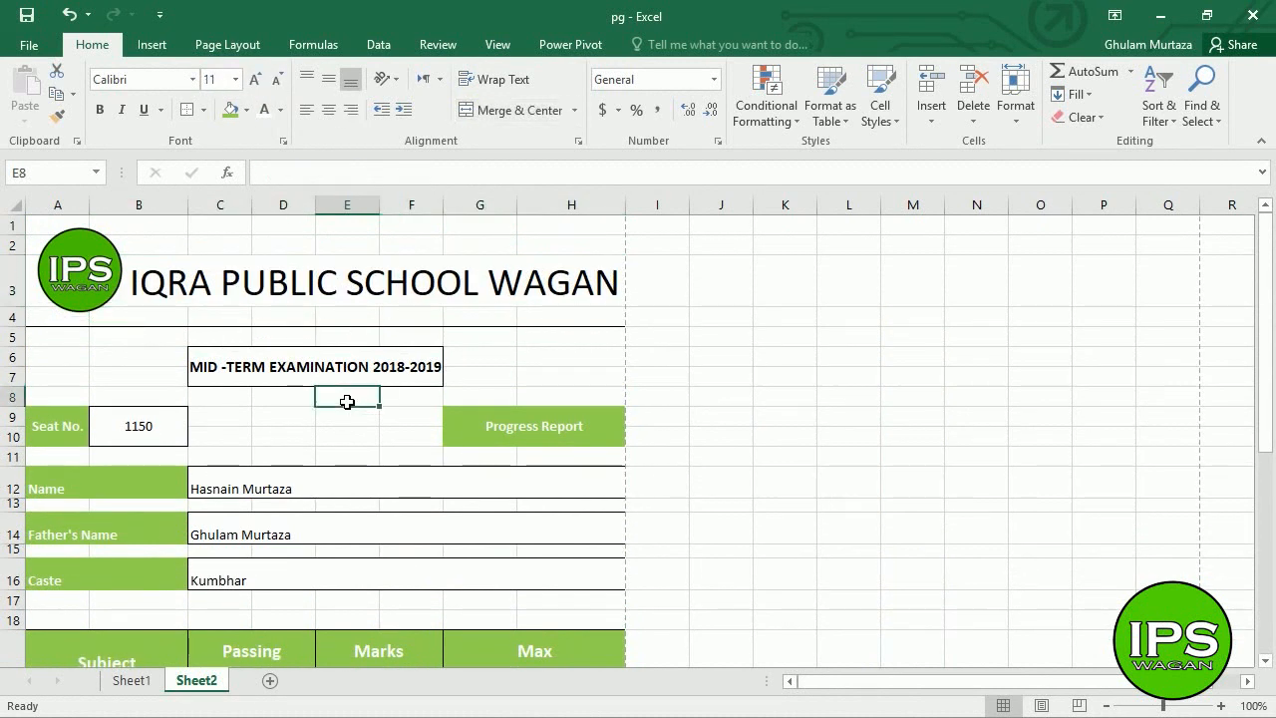
click(607, 527)
key(Down)
key(Down)
key(Down)
key(Down)
key(Down)
key(Down)
key(Down)
key(Down)
key(Down)
key(Down)
key(Down)
key(Down)
key(Down)
key(Down)
key(Down)
key(Down)
key(Down)
key(Down)
key(Down)
key(Down)
key(Down)
key(Down)
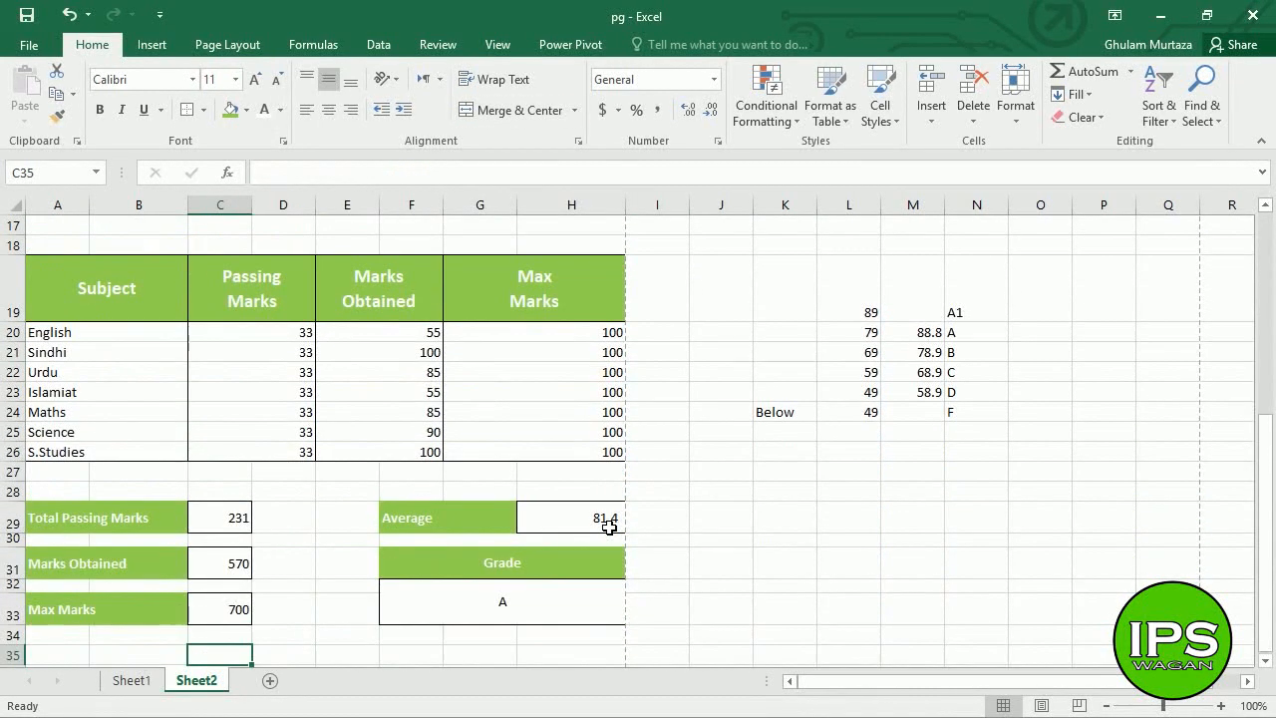
- Type the label 'Note:' in A36 and fill A36:B36 green
key(Up)
key(Left)
key(Left)
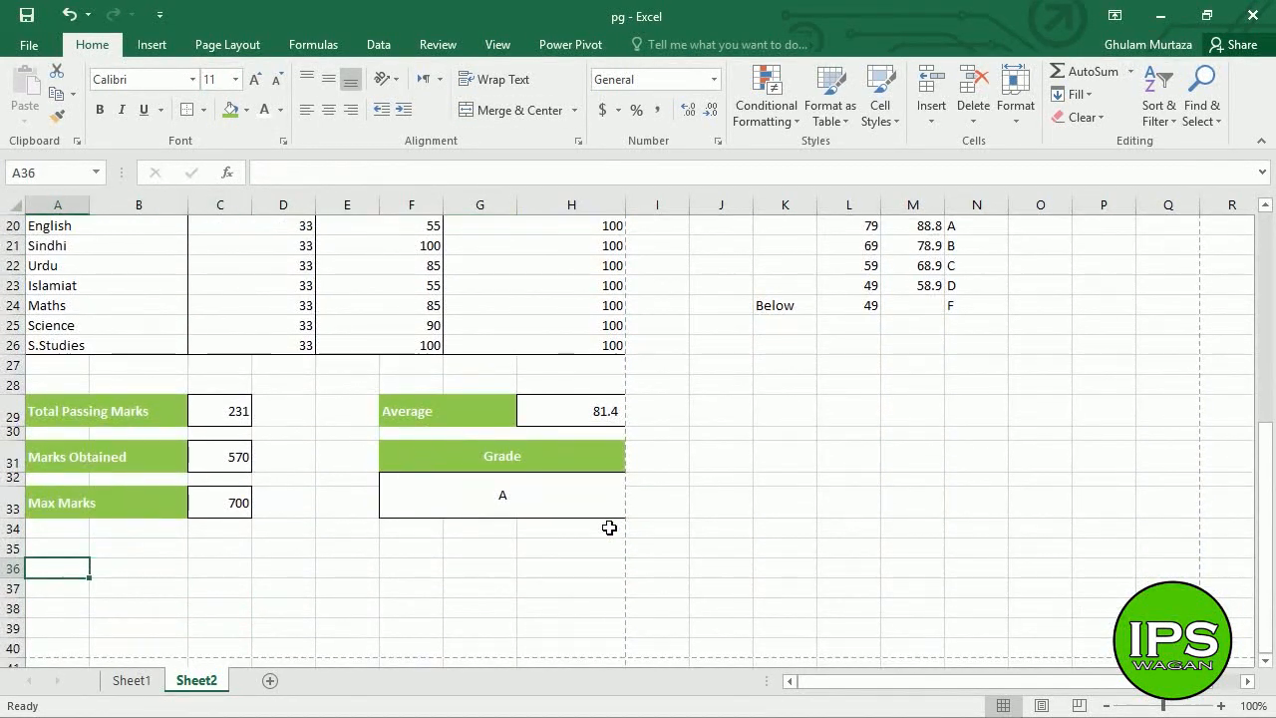
text(Note:)
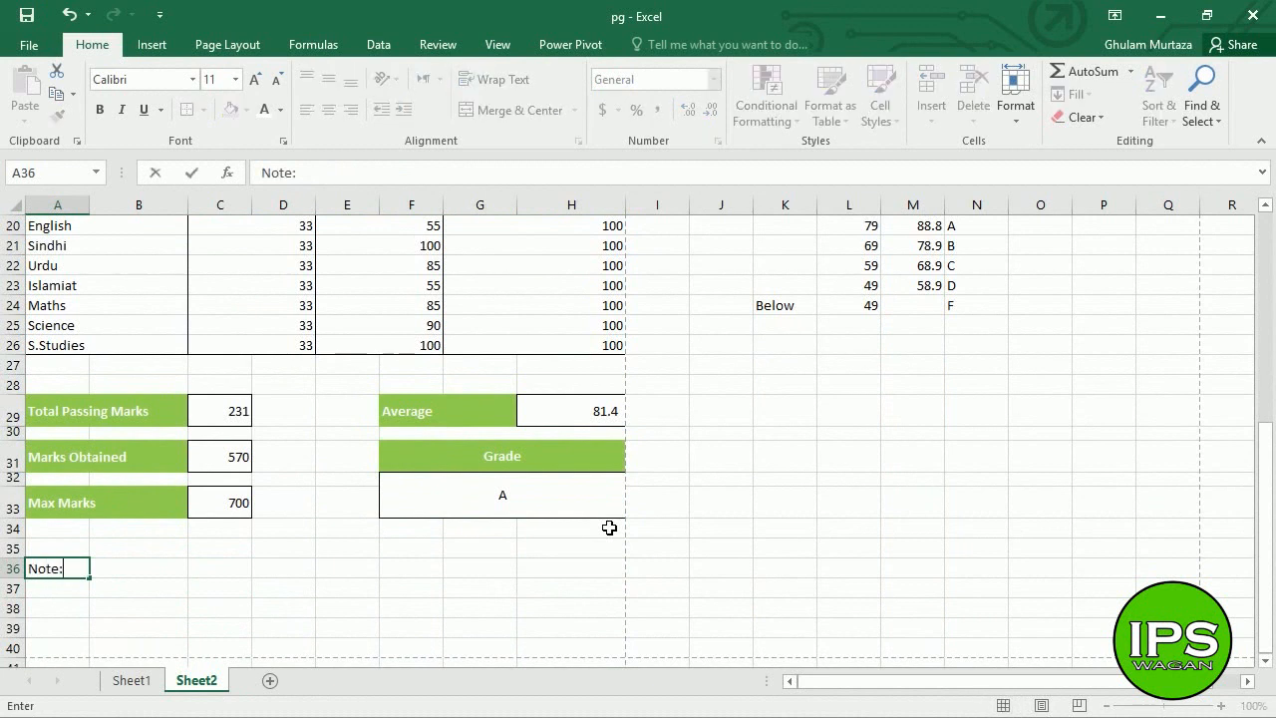
key(Tab)
key(Left)
key(shift+Right)
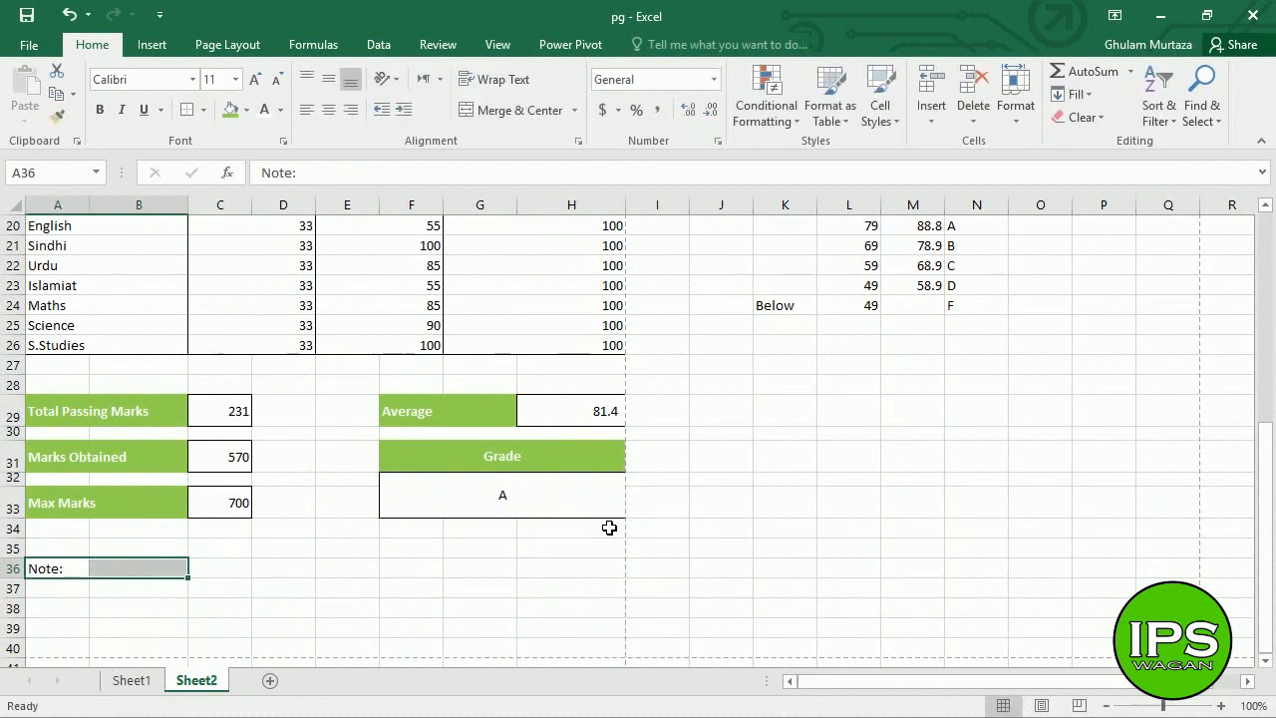
click(228, 110)
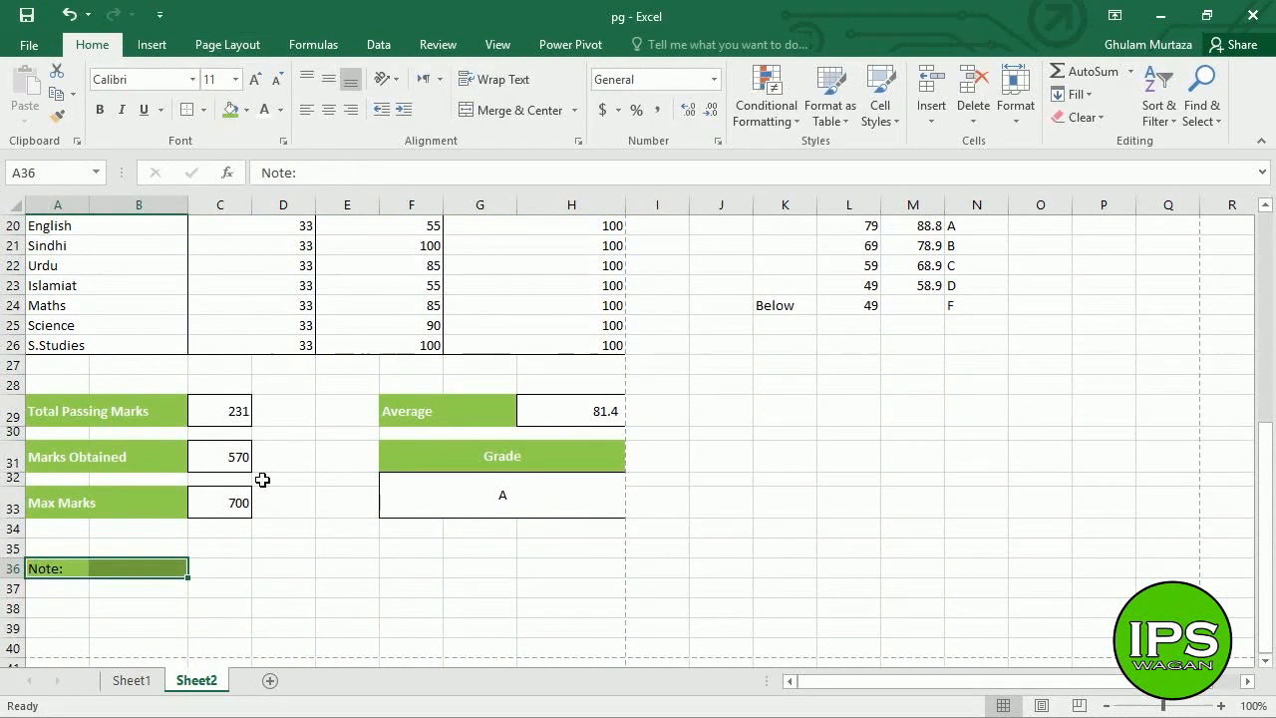
- Put an outline border around A36:H39 via Format Cells, then select C36
click(218, 565)
click(99, 574)
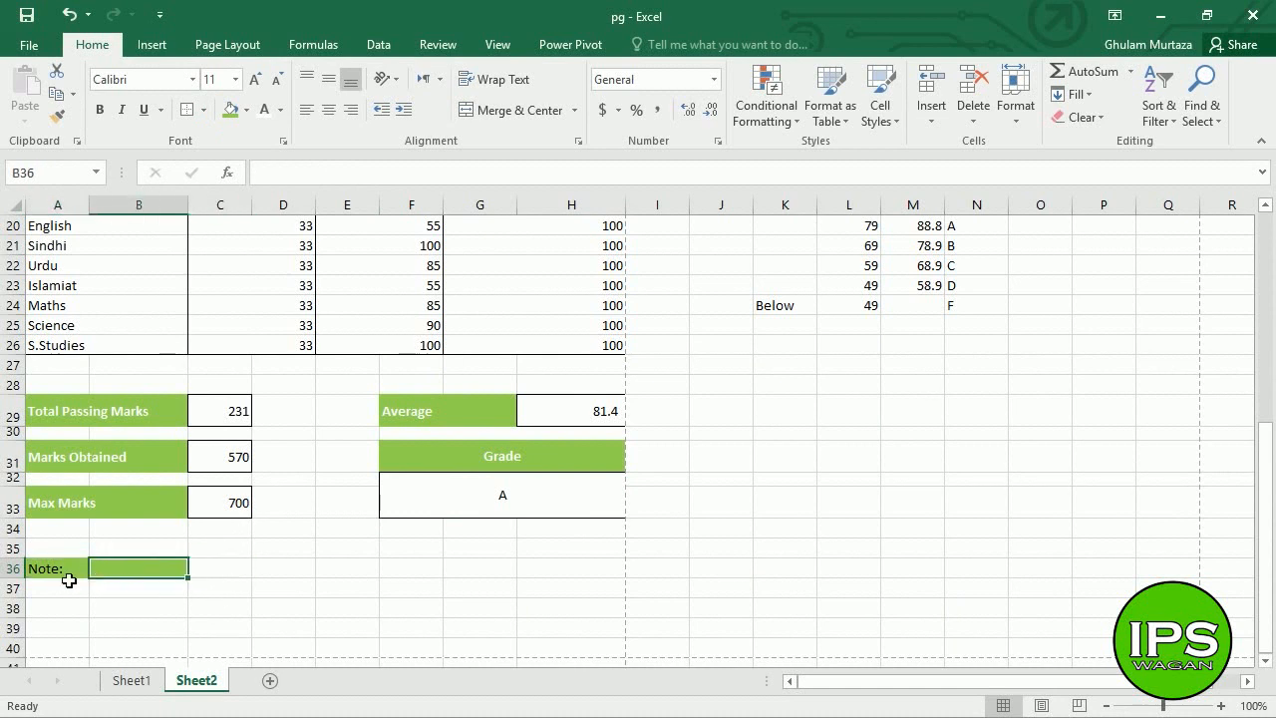
drag(66, 575, 564, 633)
key(ctrl+1)
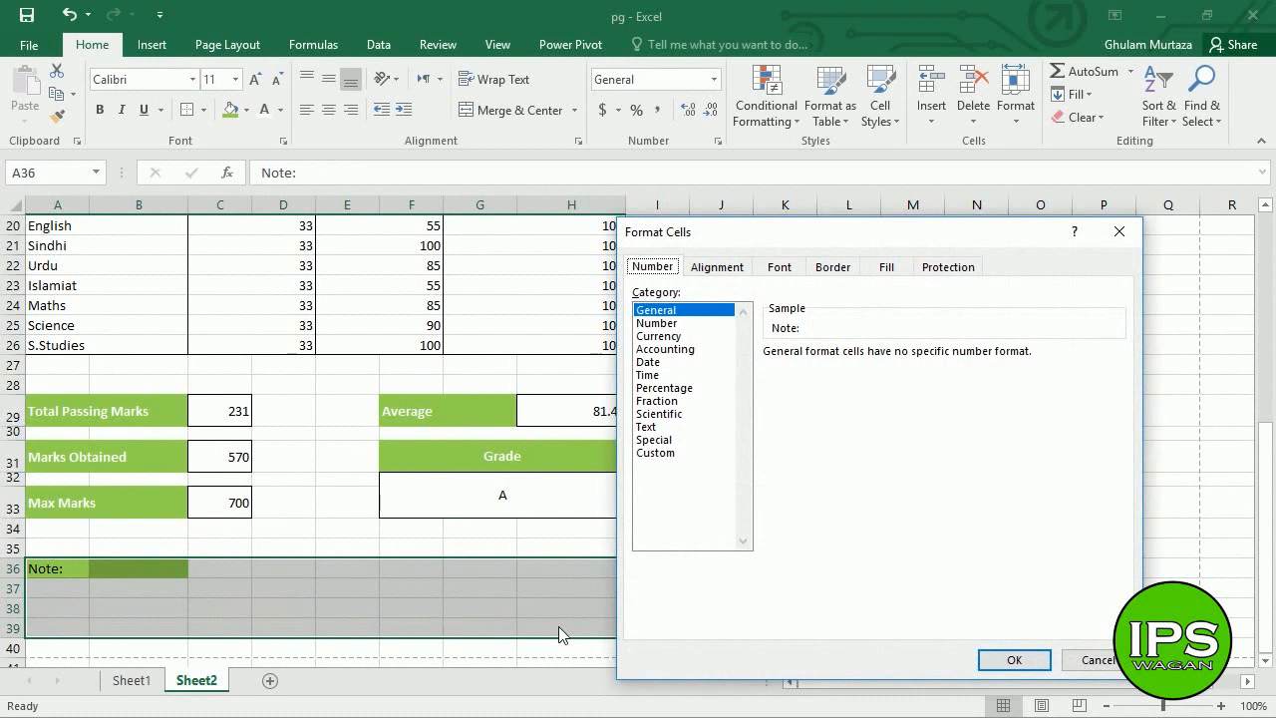
click(832, 266)
click(896, 341)
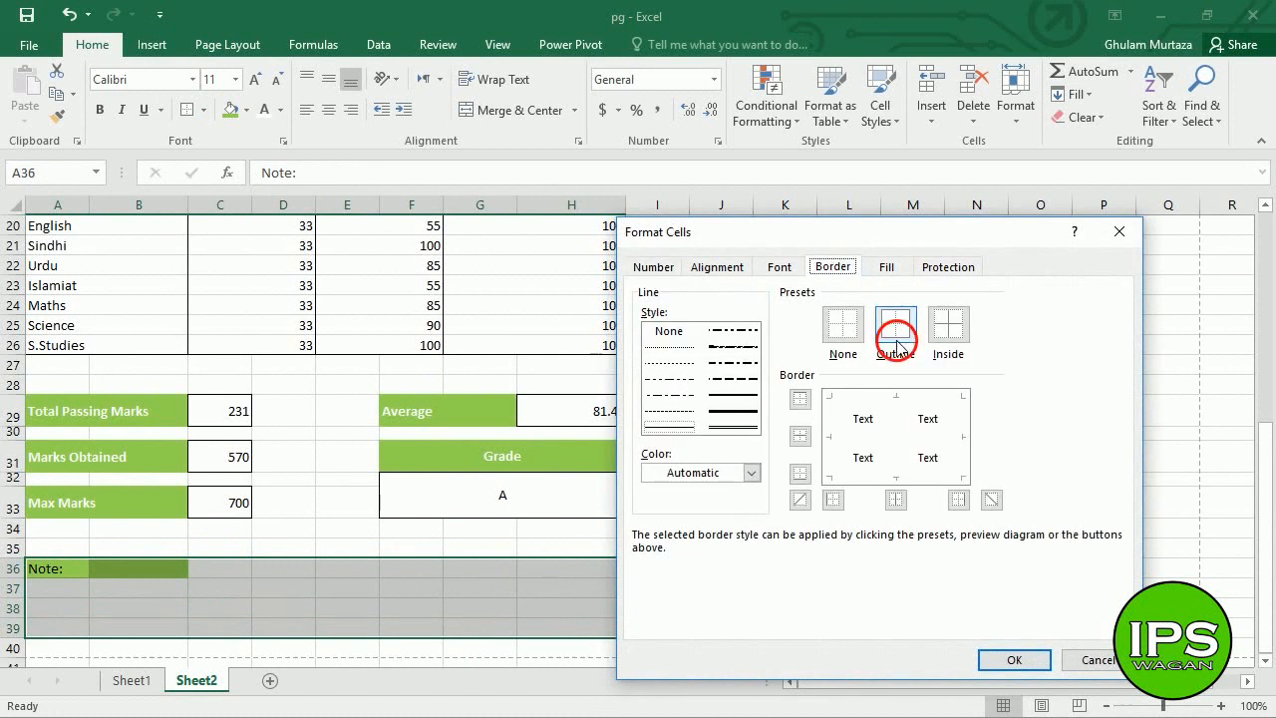
click(1014, 660)
click(508, 576)
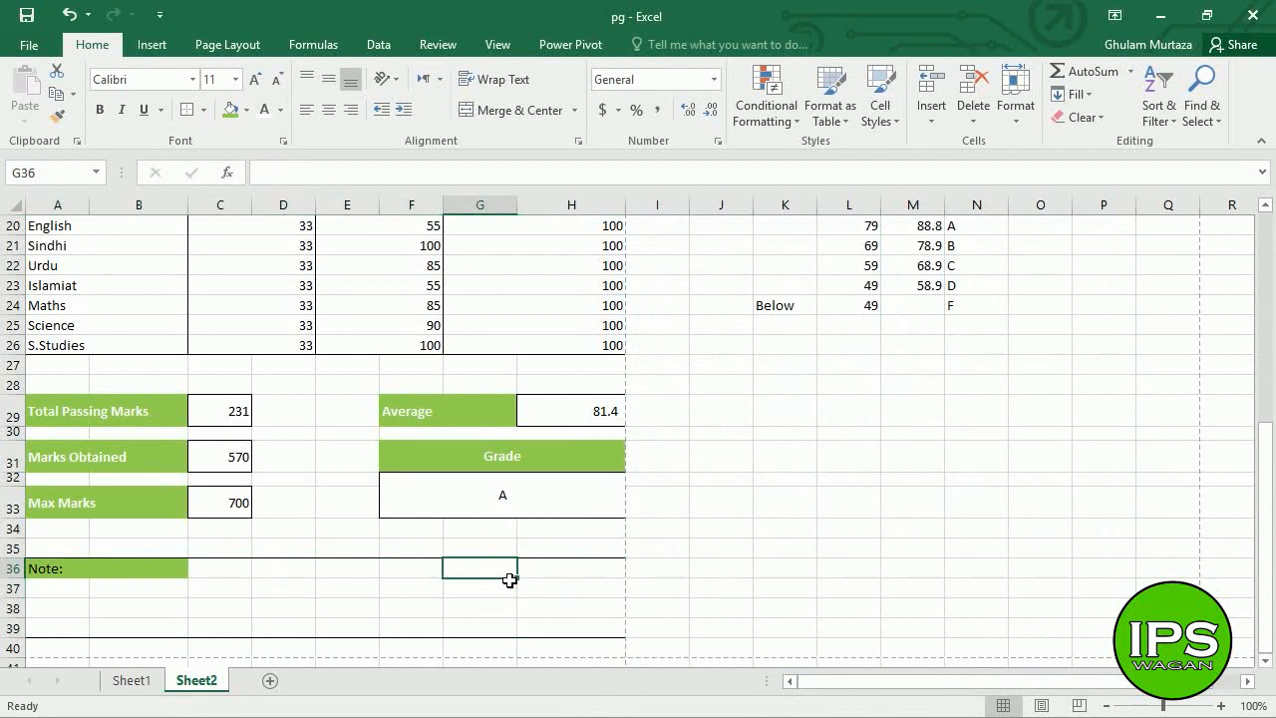
click(262, 566)
click(212, 576)
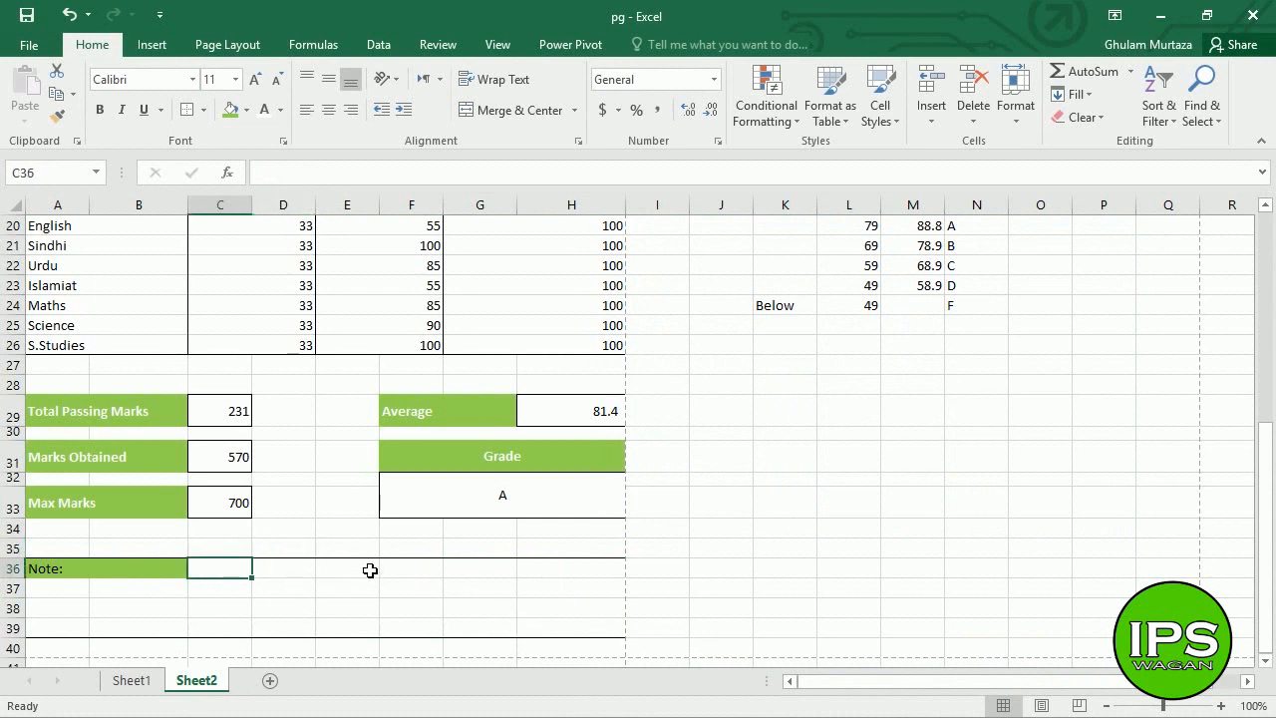
- Enter 'Your child needs more hard work' in C36 and bring up the print preview
text(Your chil)
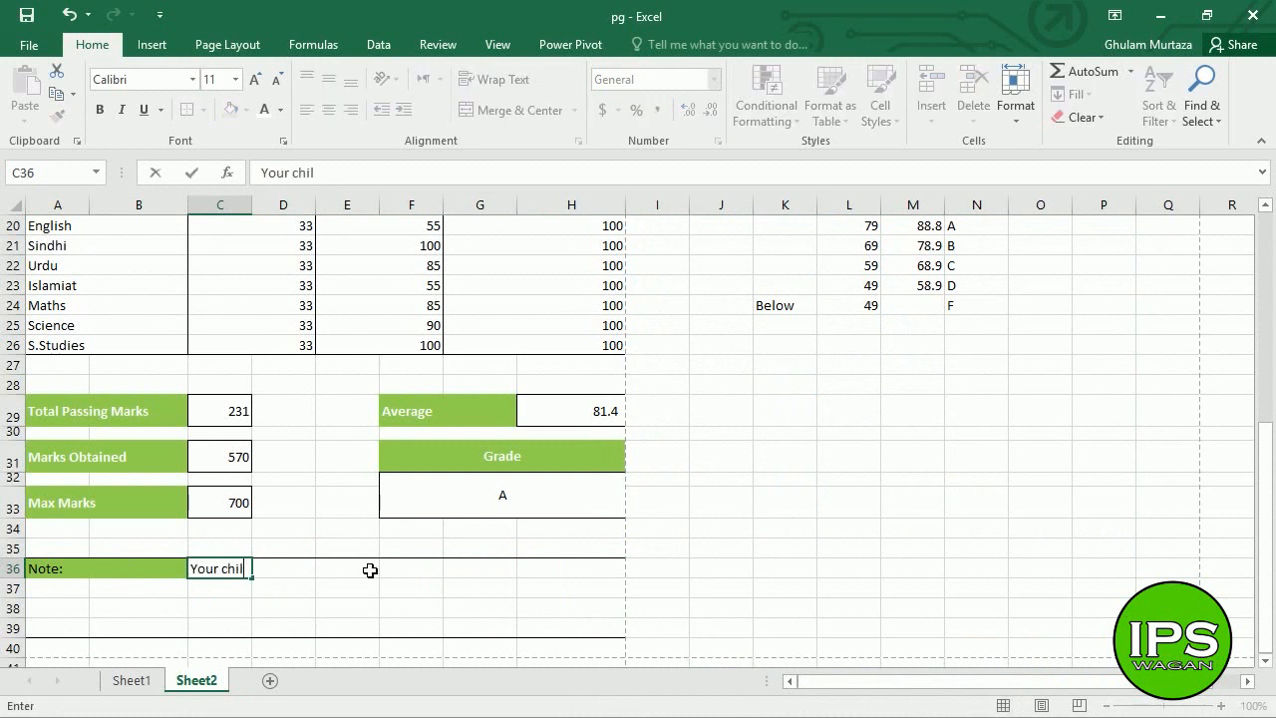
text(d needs mo)
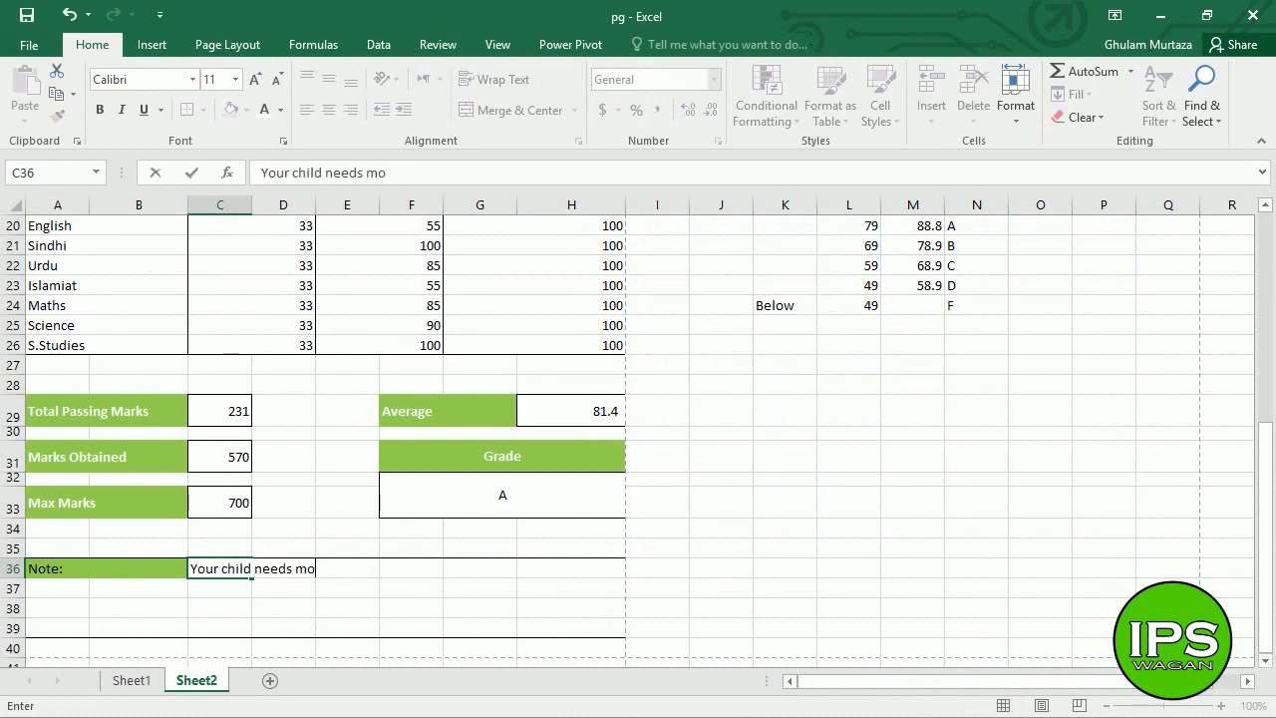
text(re hard work)
key(Return)
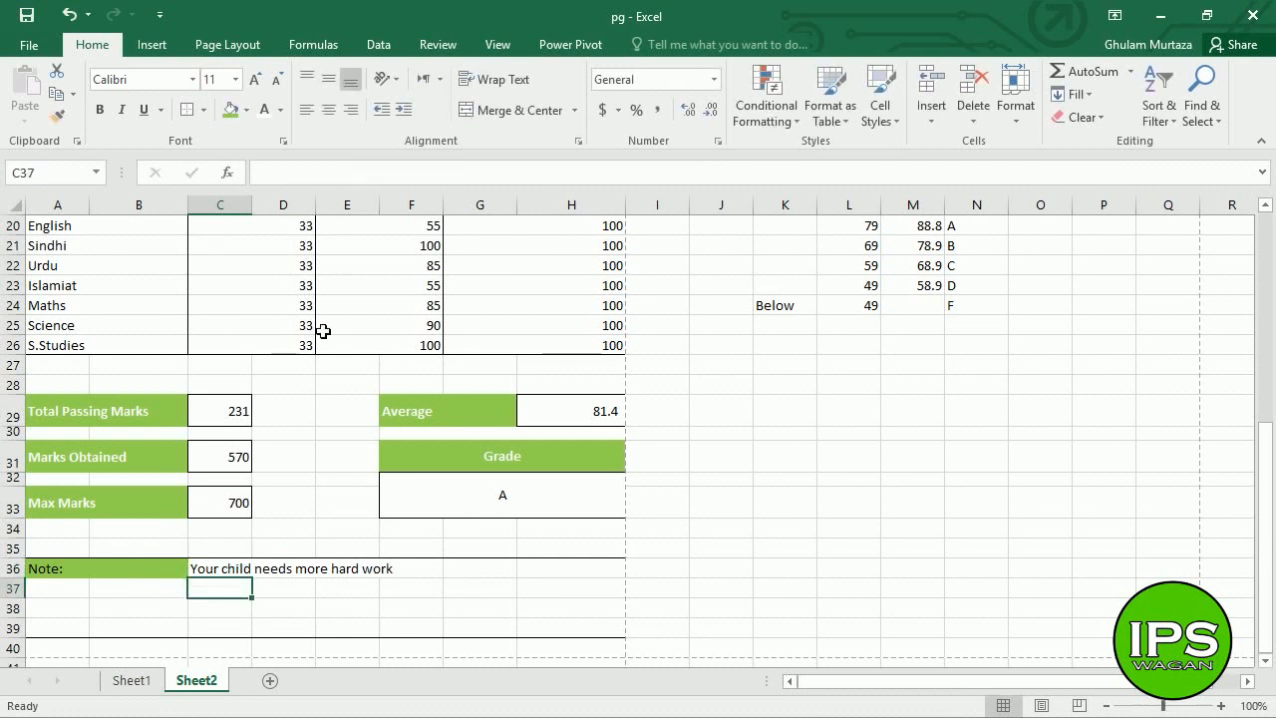
key(ctrl+p)
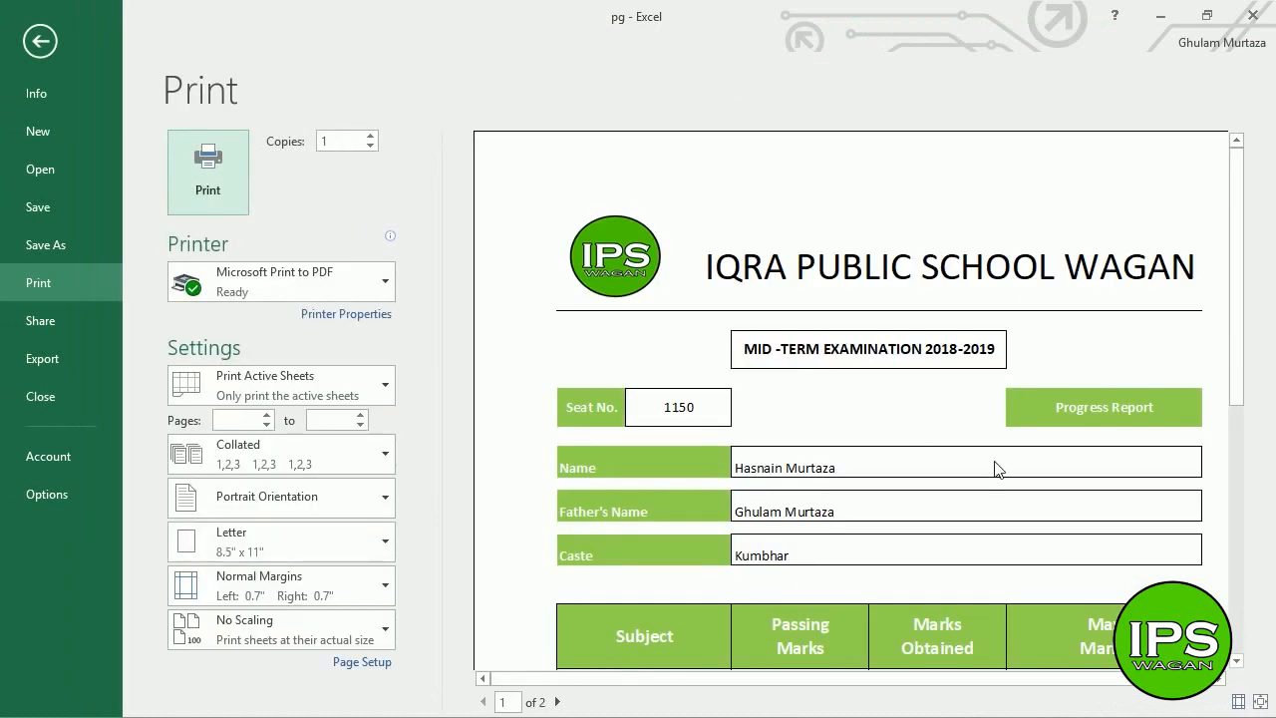
- View the whole report page with Zoom to Page, then return to Sheet2's grade table
click(1261, 702)
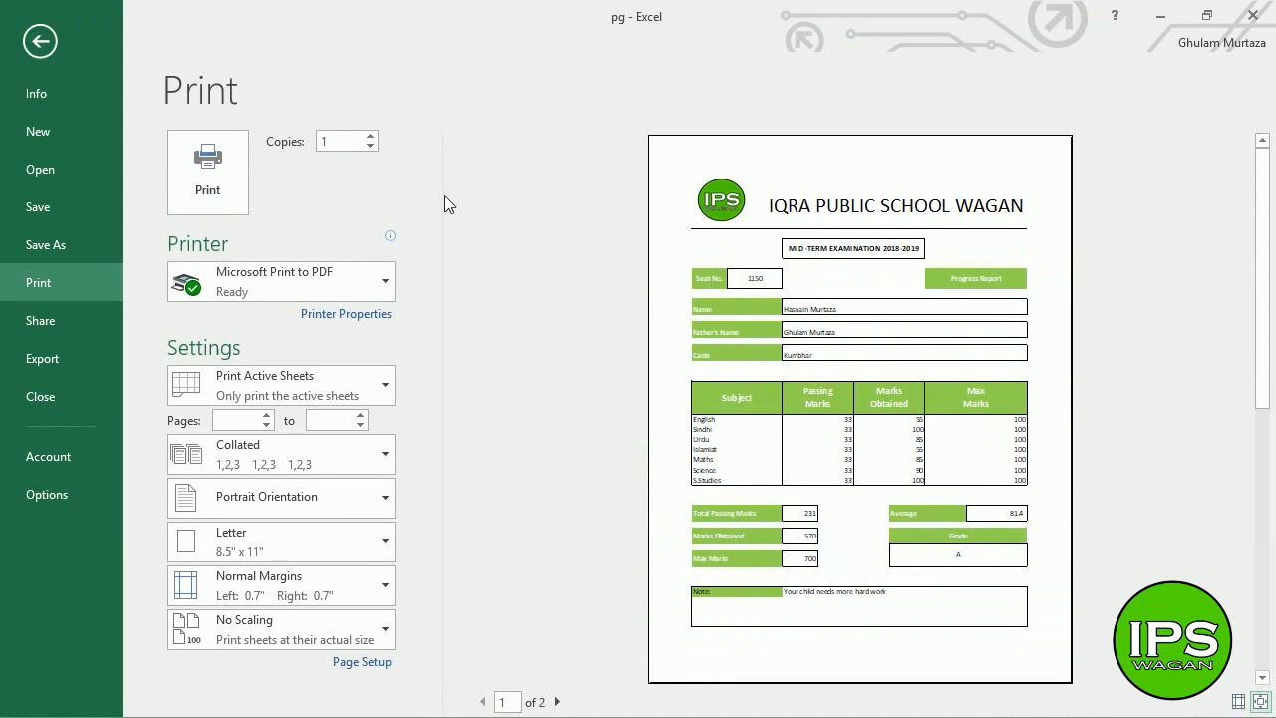
click(40, 42)
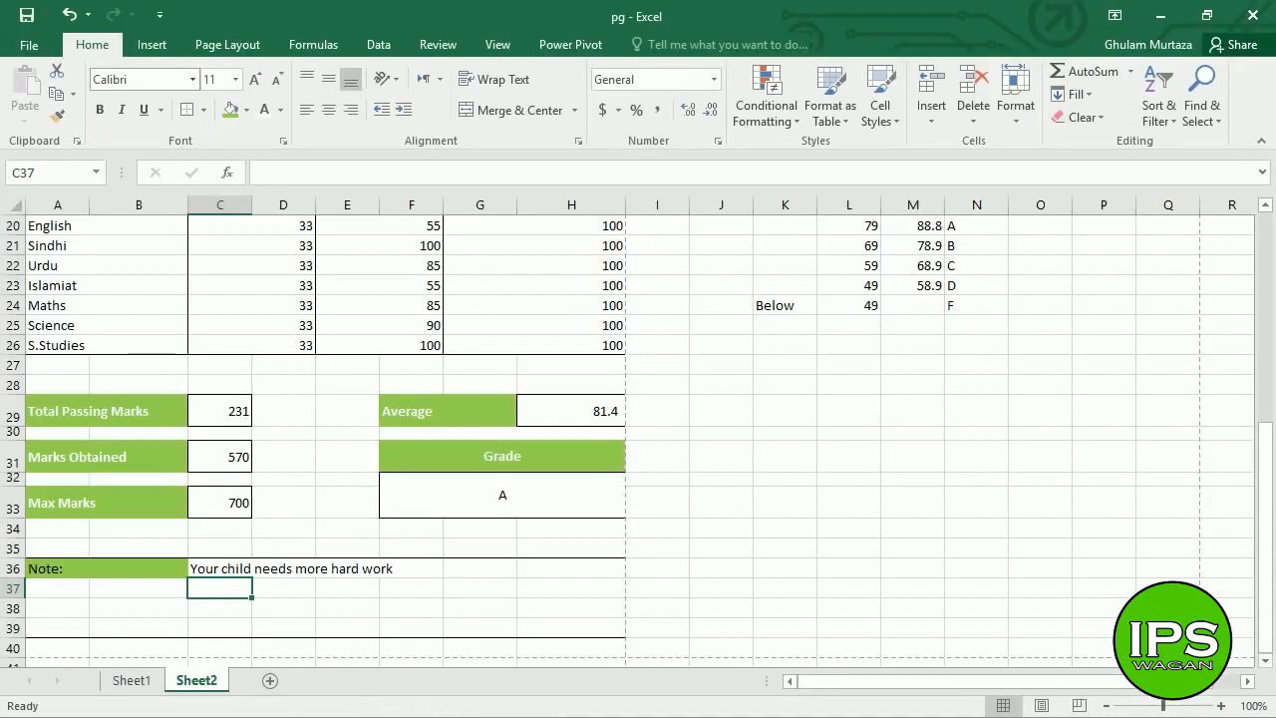
click(370, 345)
key(Up)
key(Up)
key(Up)
scroll(997, 379, up, 1)
click(976, 412)
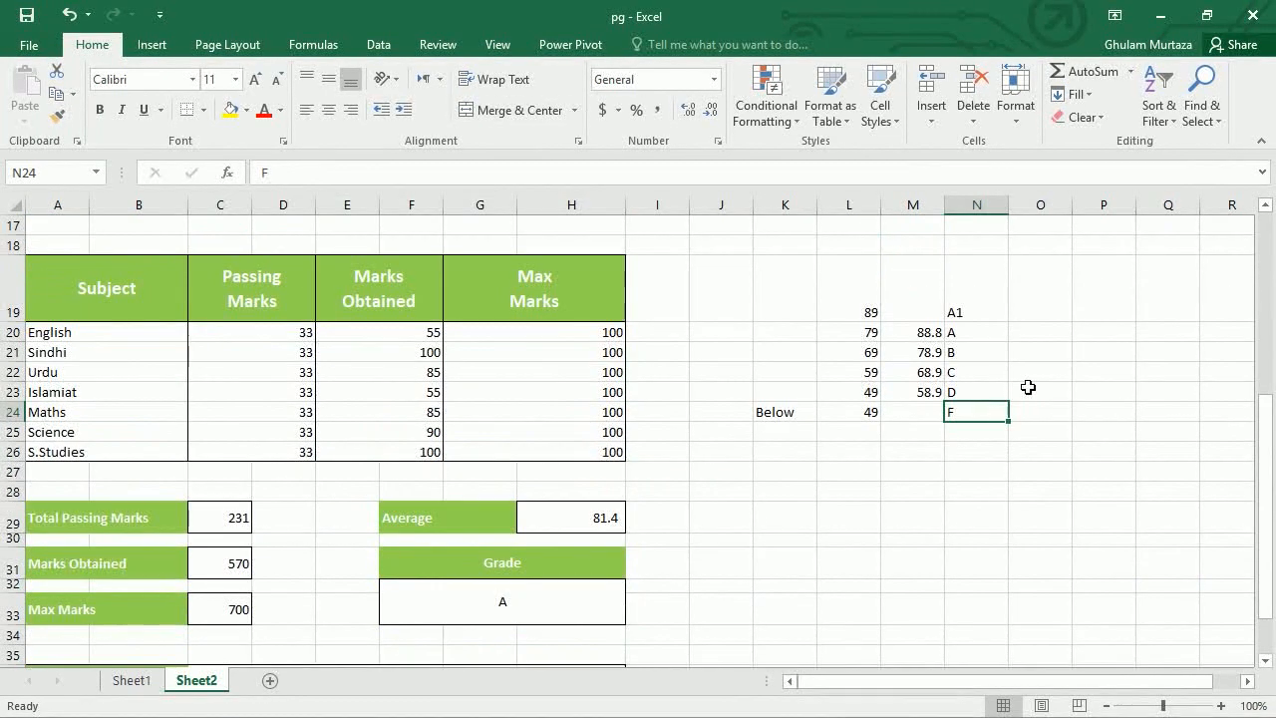
- Change the A-grade threshold in M20 from 88.8 to 88.9
click(870, 337)
click(925, 337)
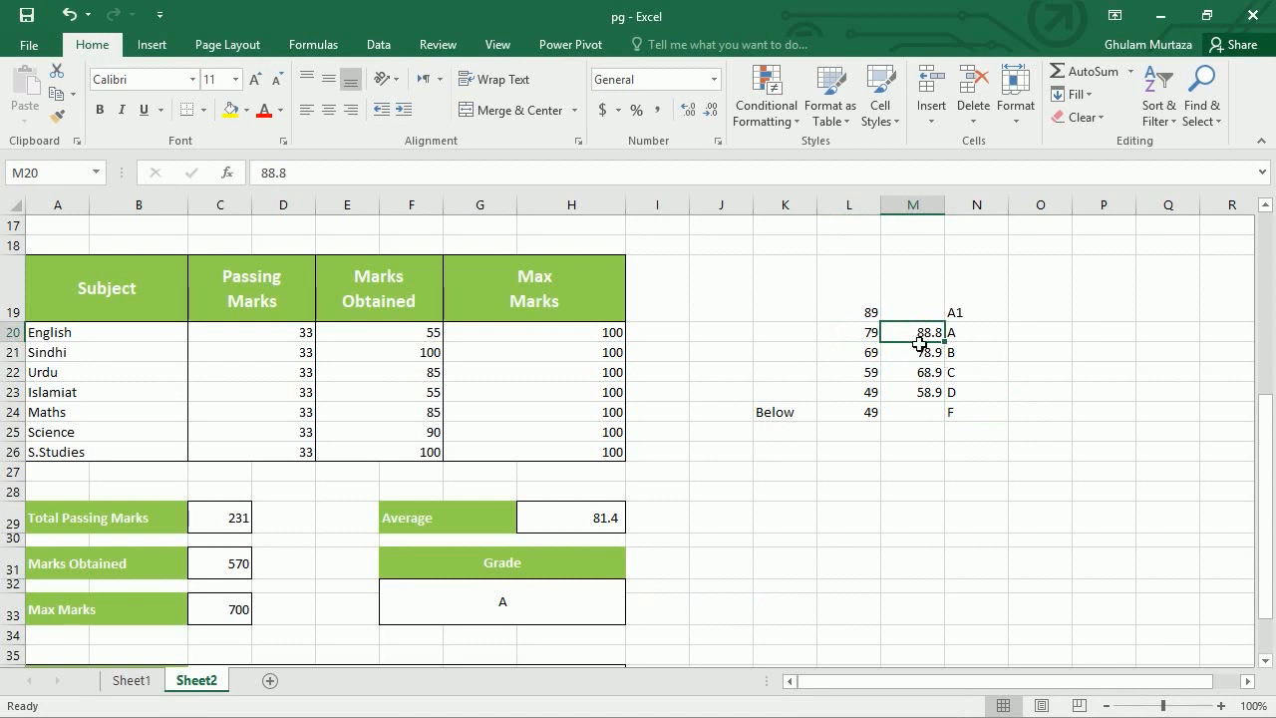
text(88)
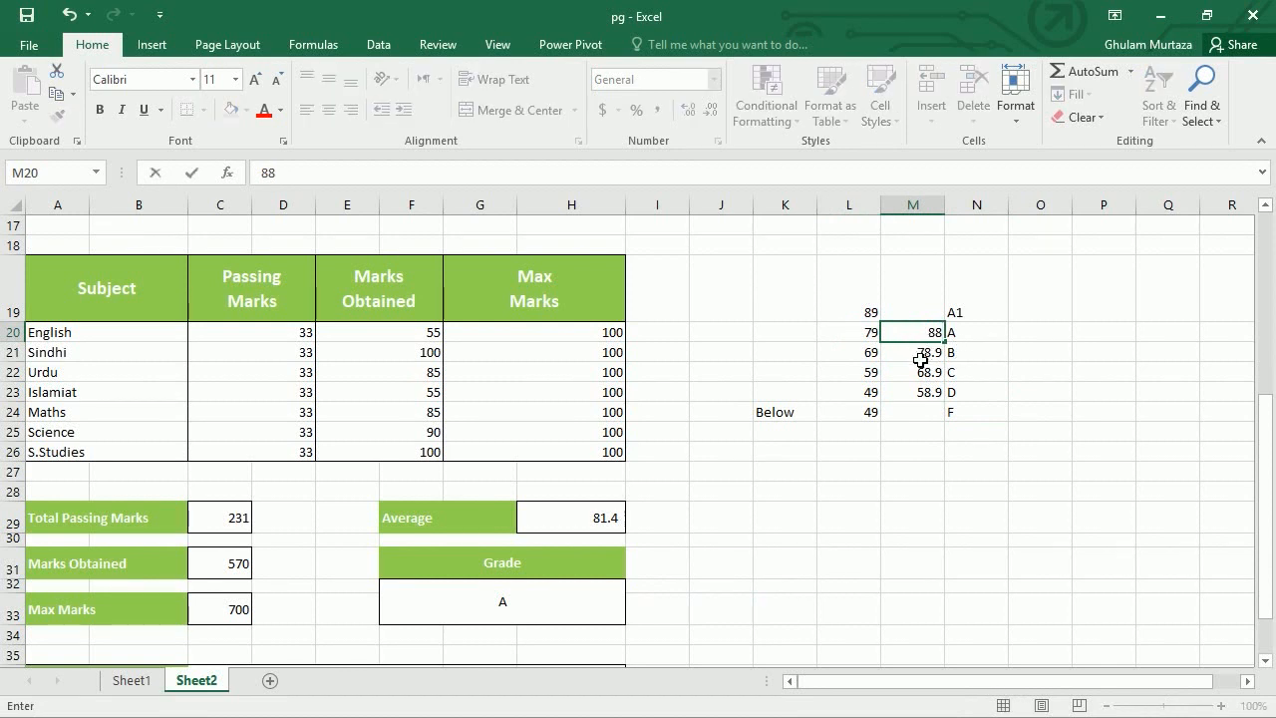
text(.9)
key(Return)
key(Up)
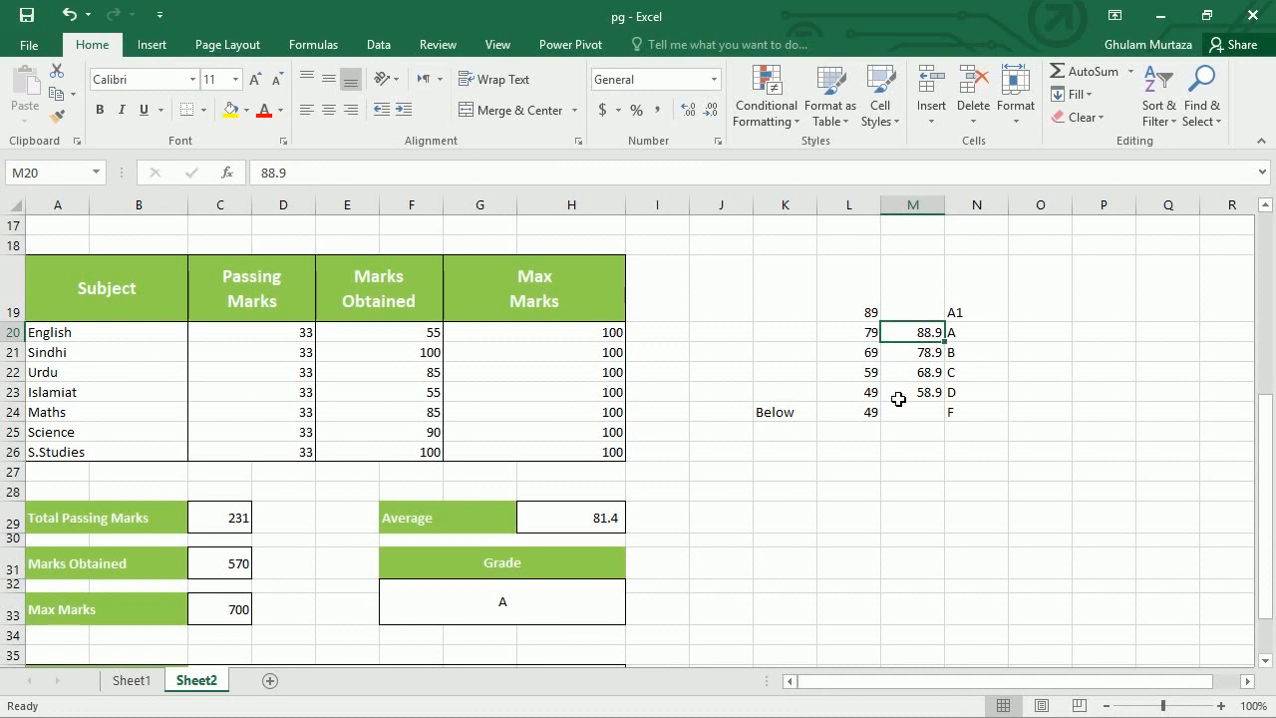
- Return to the top of Sheet2 and review the title and student detail rows
click(370, 344)
key(Up)
key(Up)
key(Up)
key(Up)
key(Up)
key(Up)
key(Up)
key(Up)
key(Up)
key(Up)
key(Up)
key(Up)
key(Up)
key(Up)
key(Up)
key(Up)
key(Up)
key(Up)
key(Up)
key(Down)
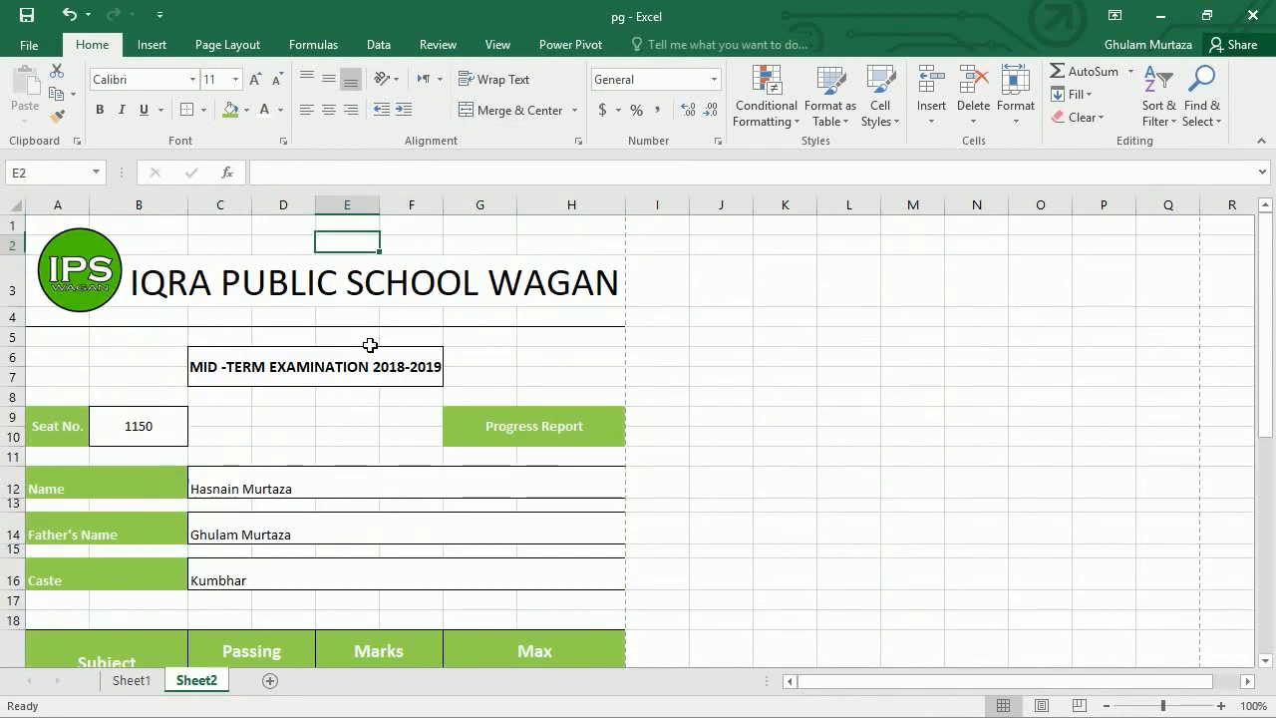
key(Down)
key(Down)
key(Down)
key(Down)
key(Down)
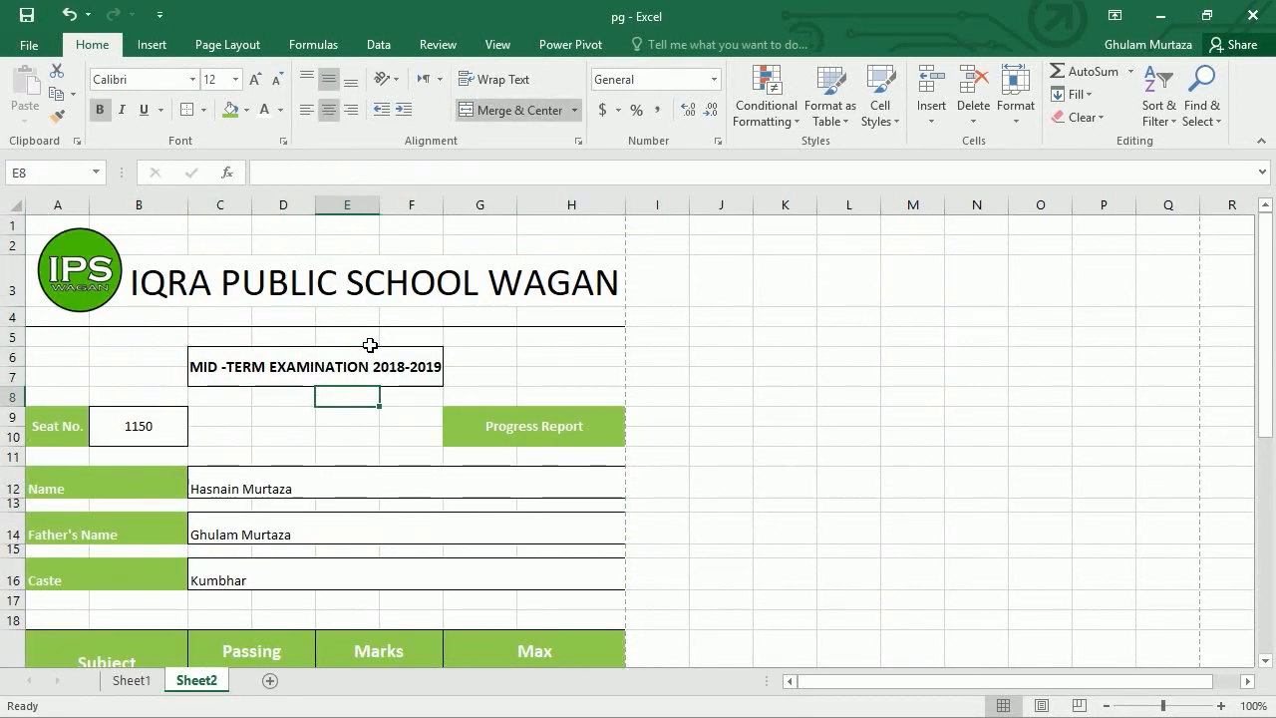
key(Down)
key(Down)
key(Down)
key(Down)
key(Down)
key(Down)
key(Down)
key(Down)
key(Down)
key(Down)
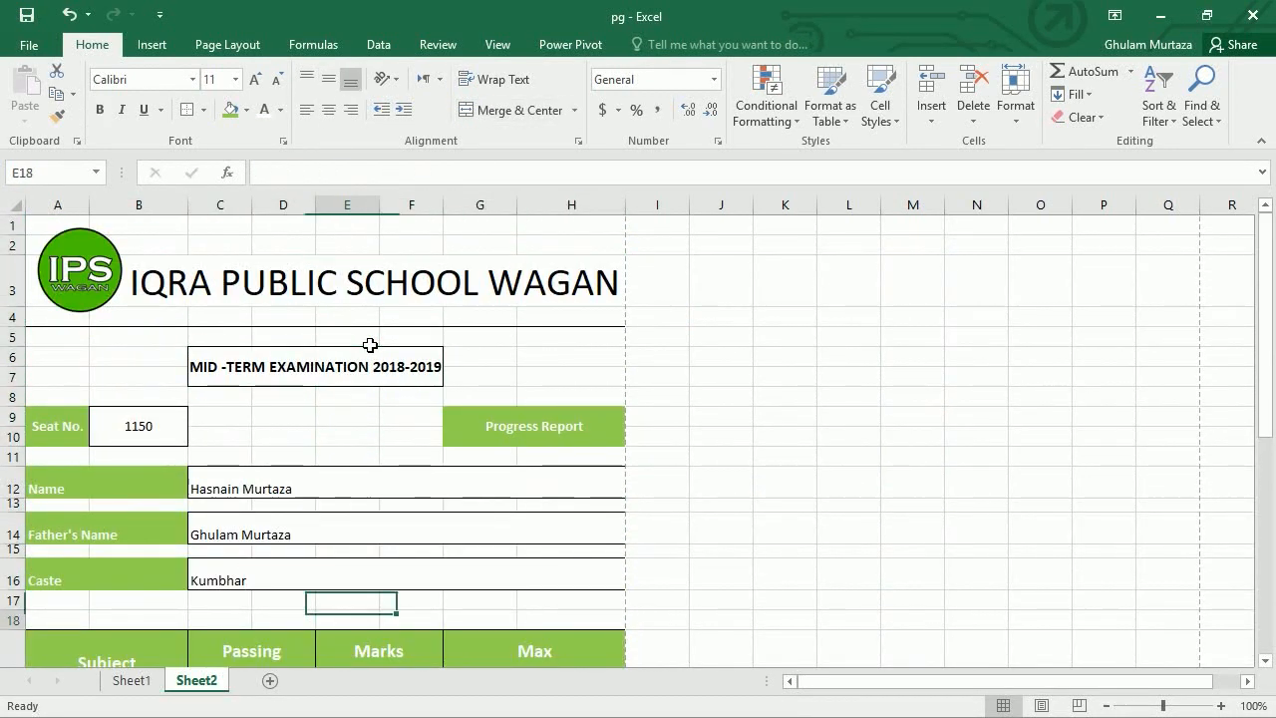
key(Down)
key(Down)
key(Down)
key(Down)
key(Down)
key(Down)
key(Down)
key(Down)
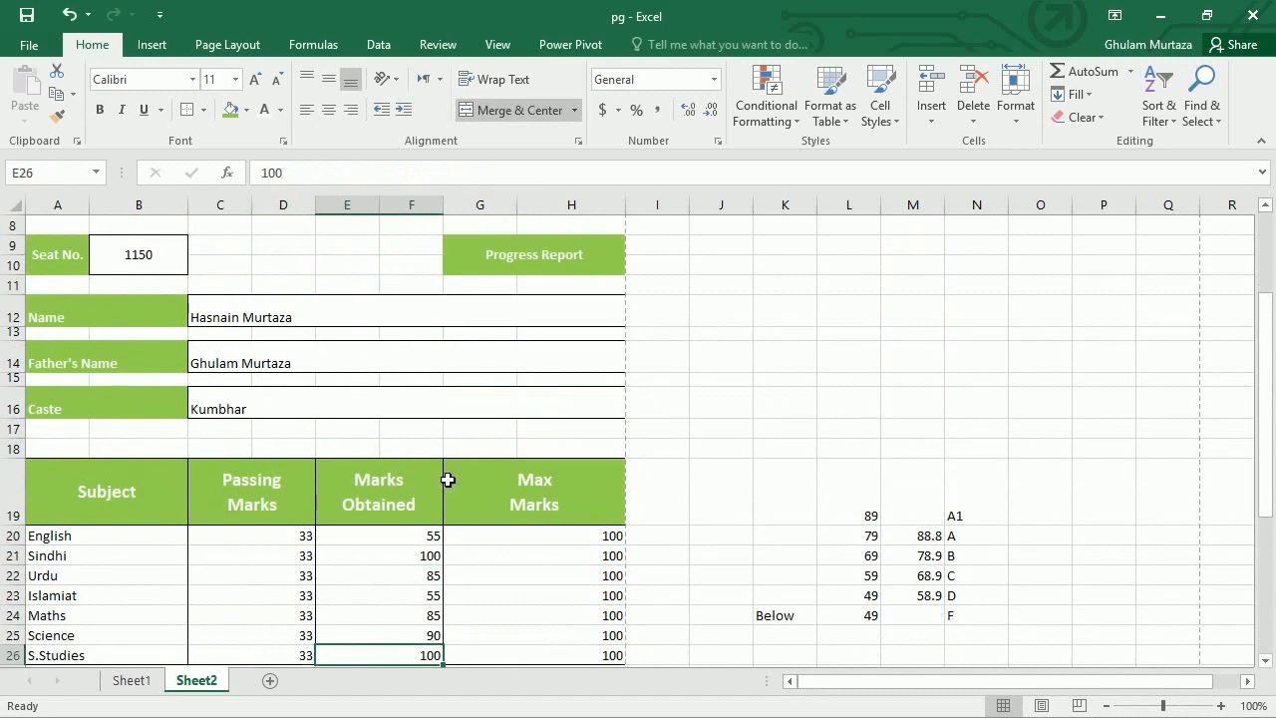